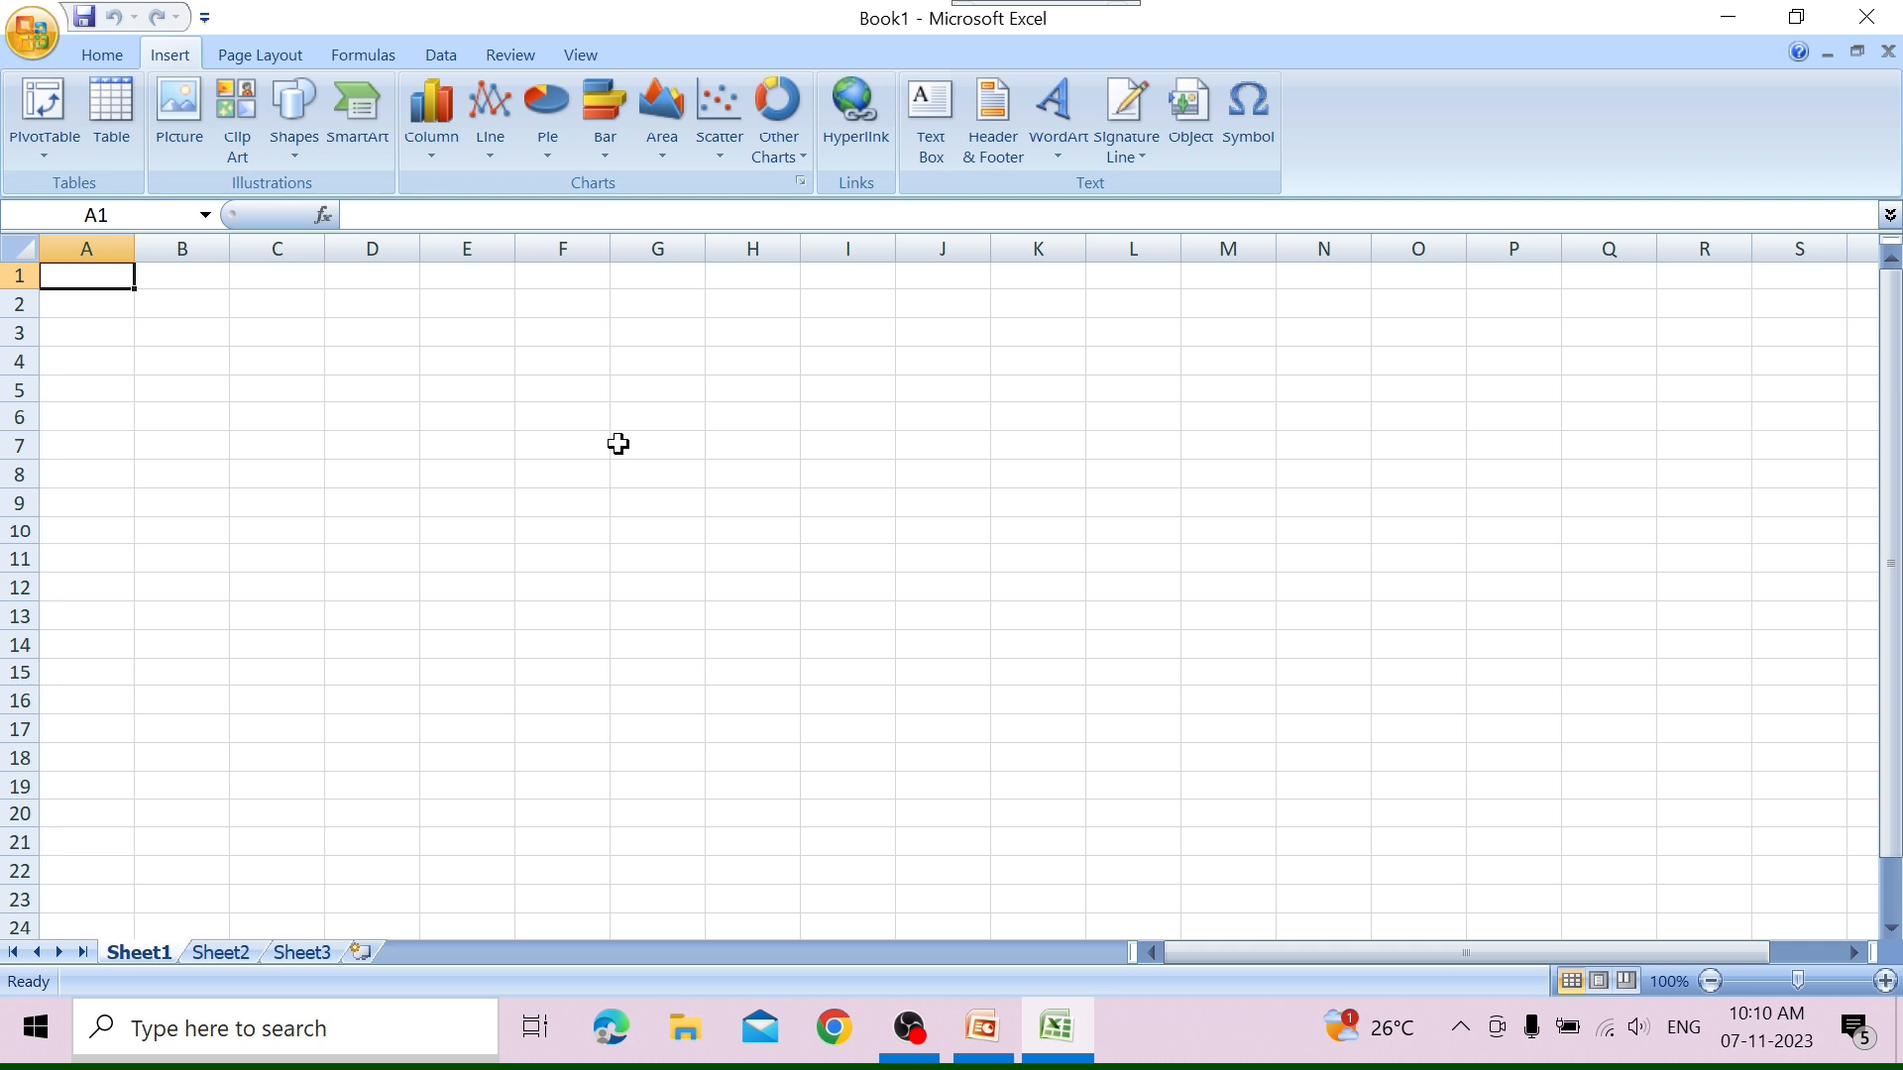
# Insert the picture 7. COMMUNICATION from the 1. CLASS - 1 folder and place it over columns E to I, about rows 7 to 14.
pyautogui.click(178, 151)
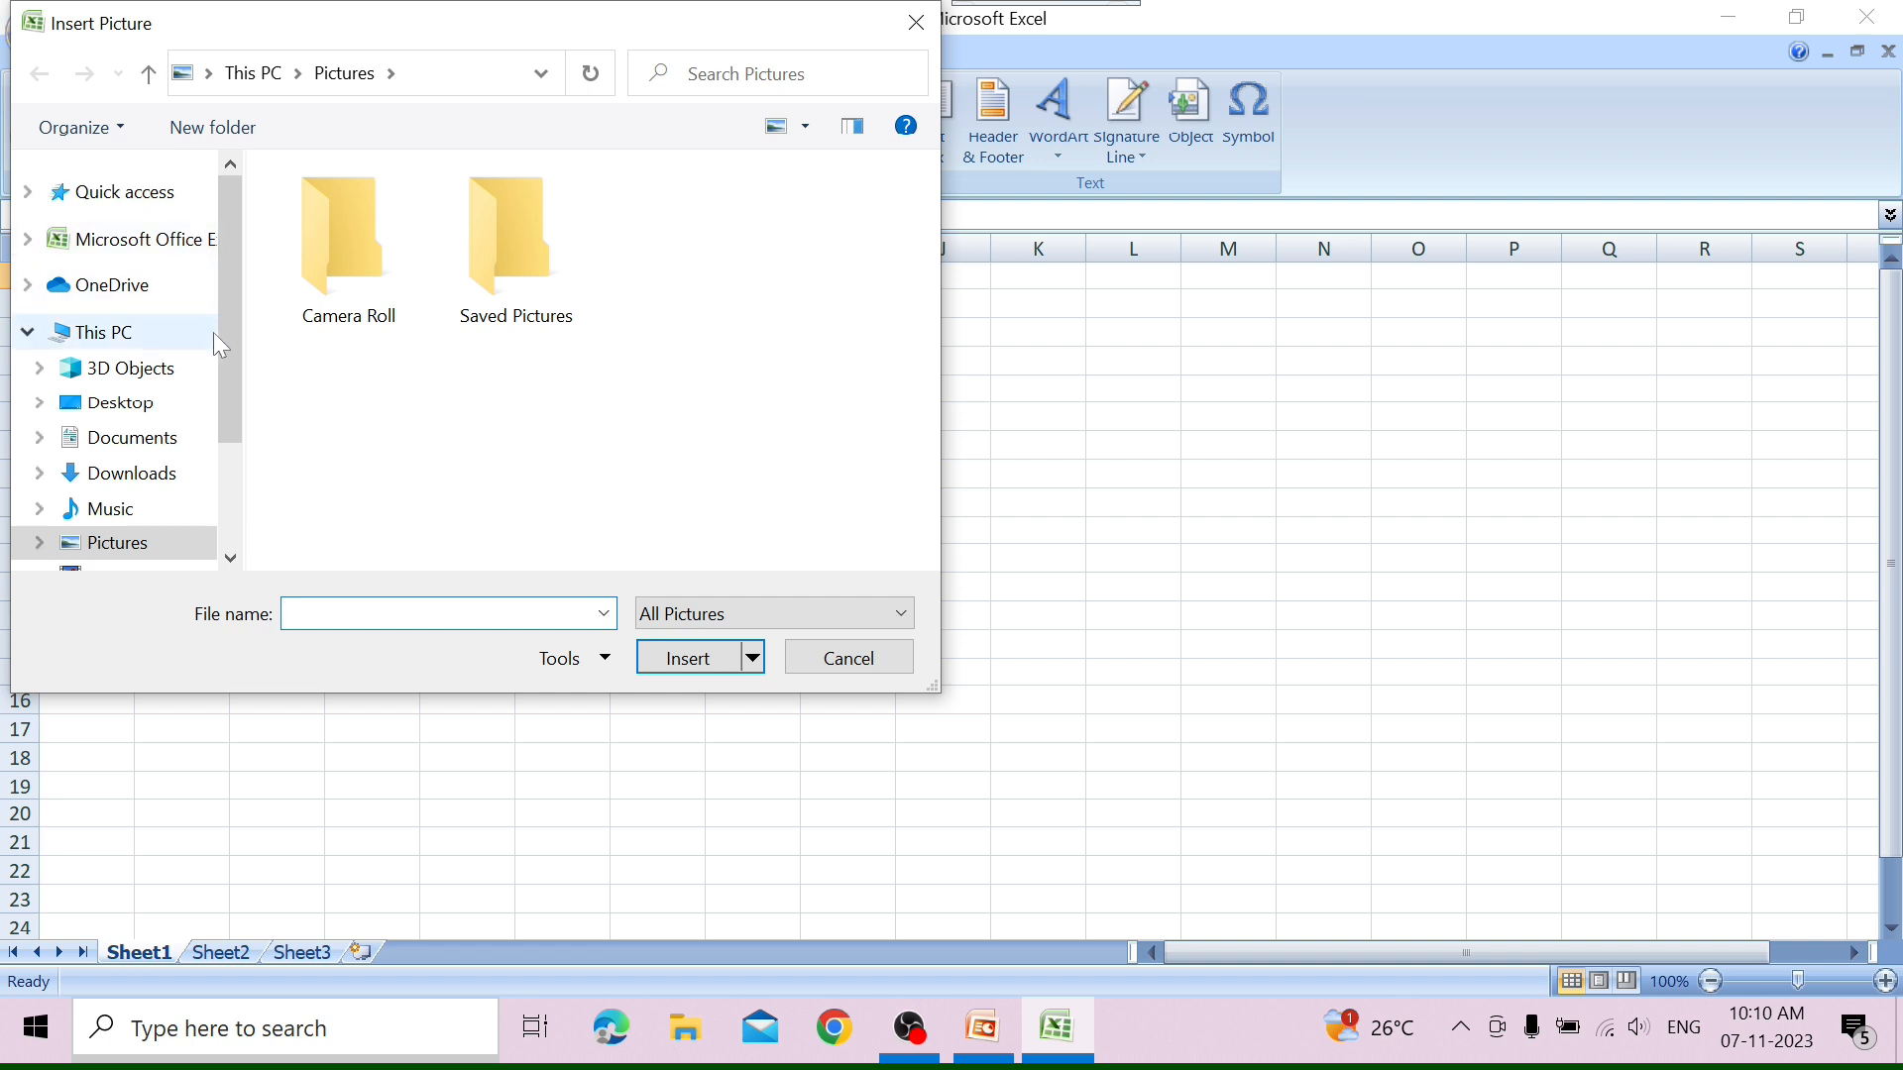
pyautogui.click(230, 559)
pyautogui.click(230, 558)
pyautogui.click(230, 559)
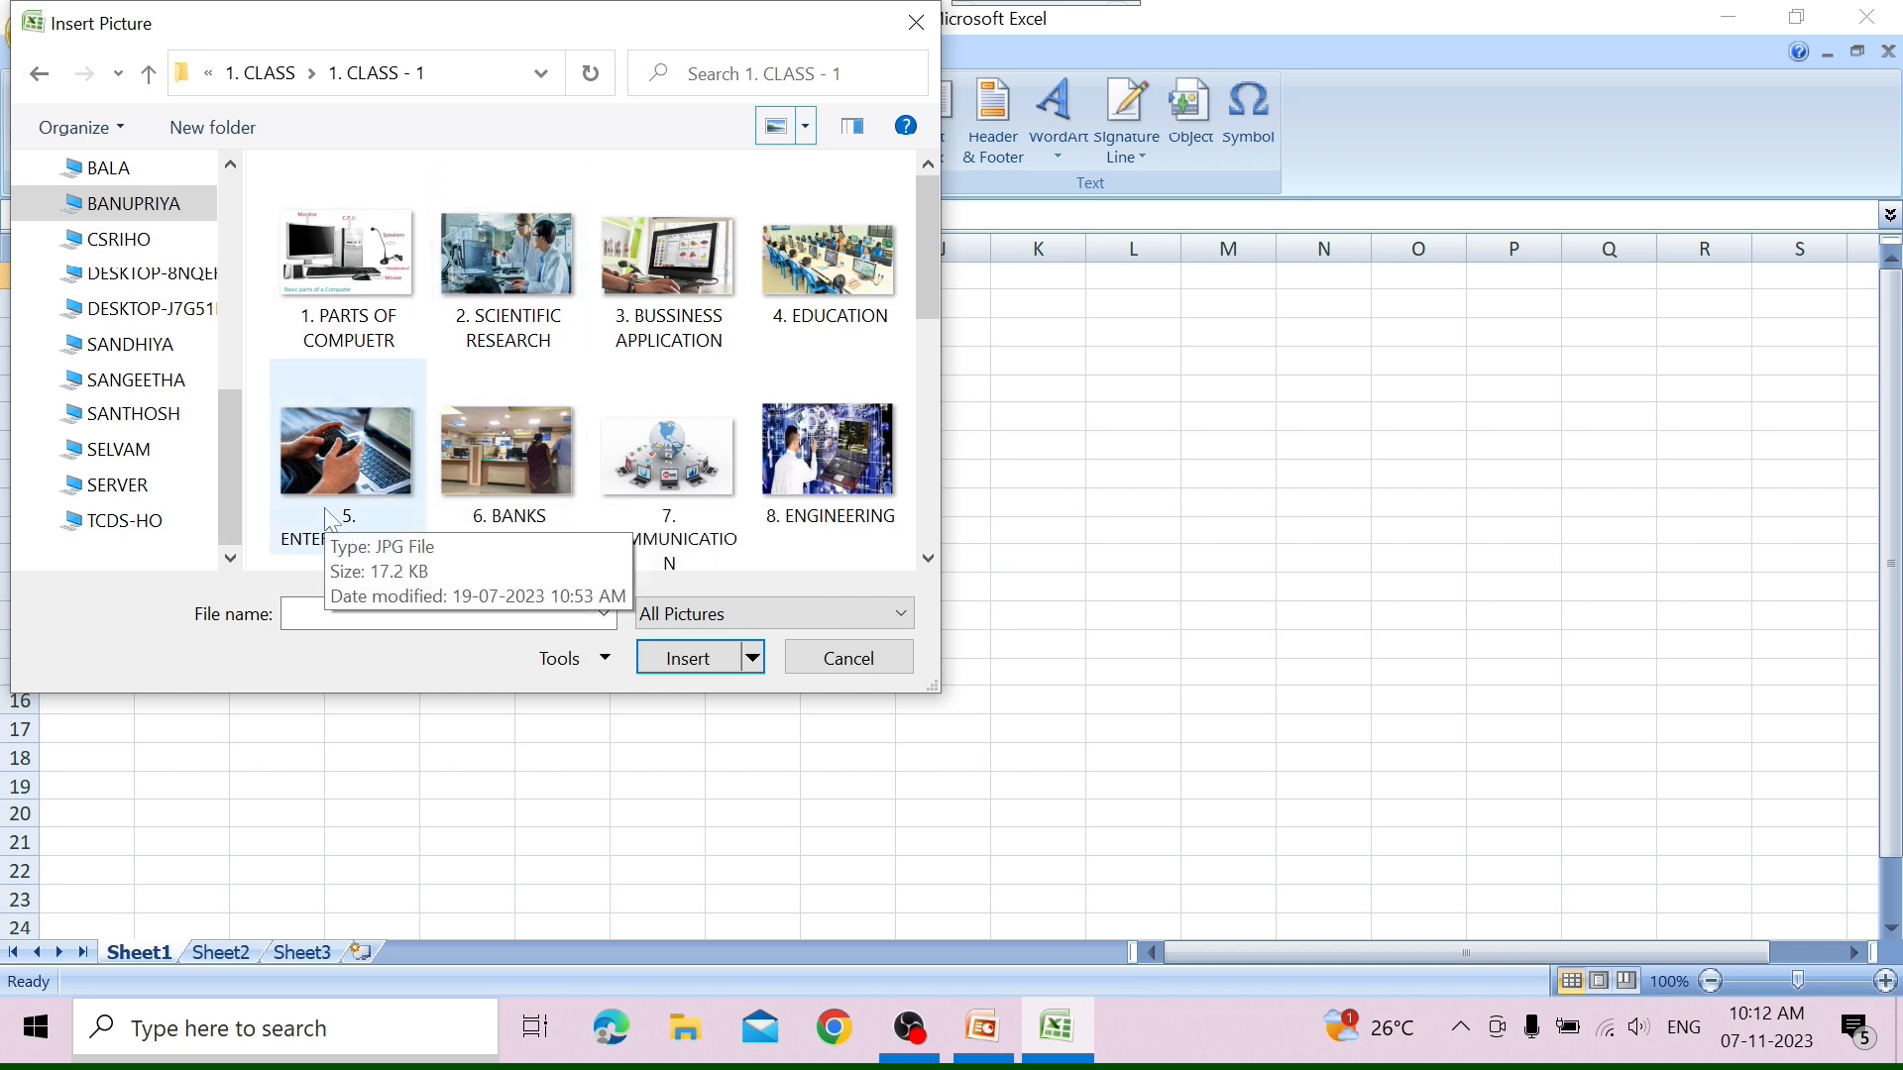
pyautogui.click(627, 457)
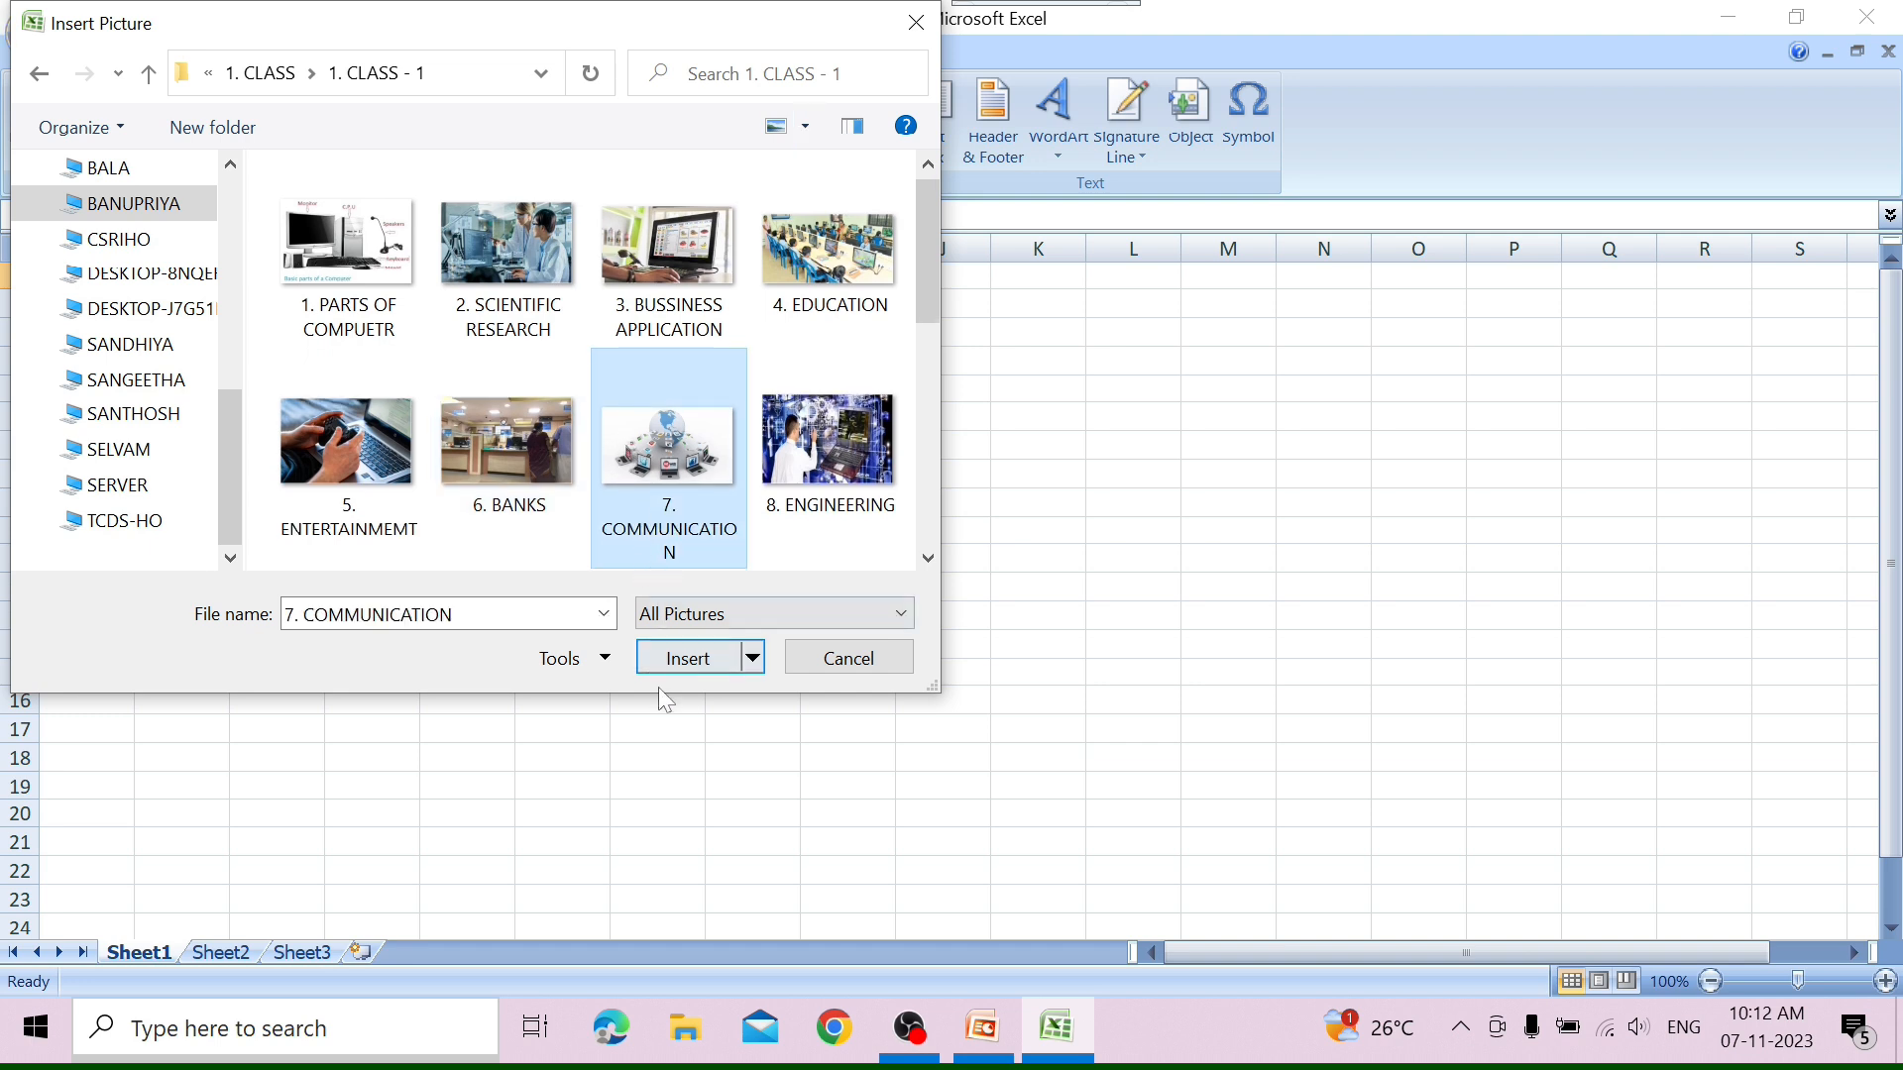
pyautogui.click(669, 656)
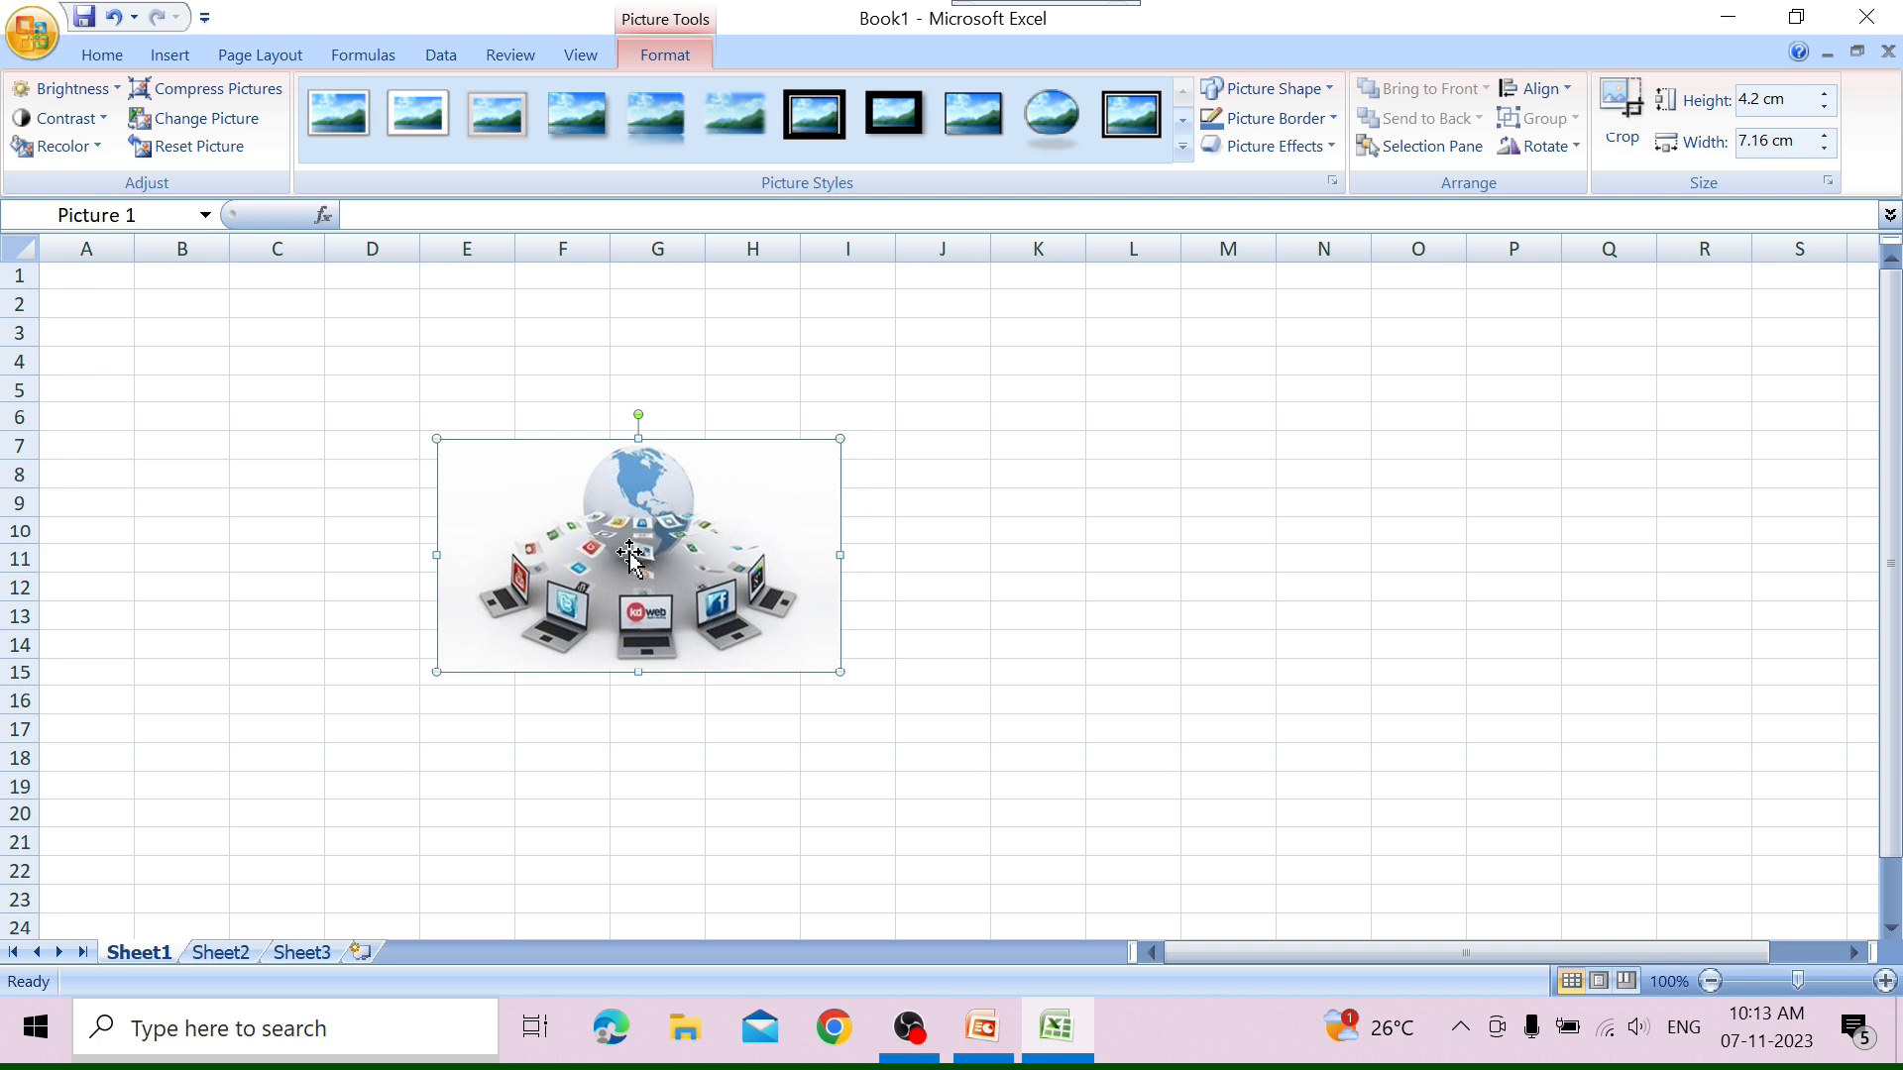
pyautogui.moveTo(676, 551)
pyautogui.mouseDown()
pyautogui.moveTo(1281, 526)
pyautogui.moveTo(671, 541)
pyautogui.mouseUp()
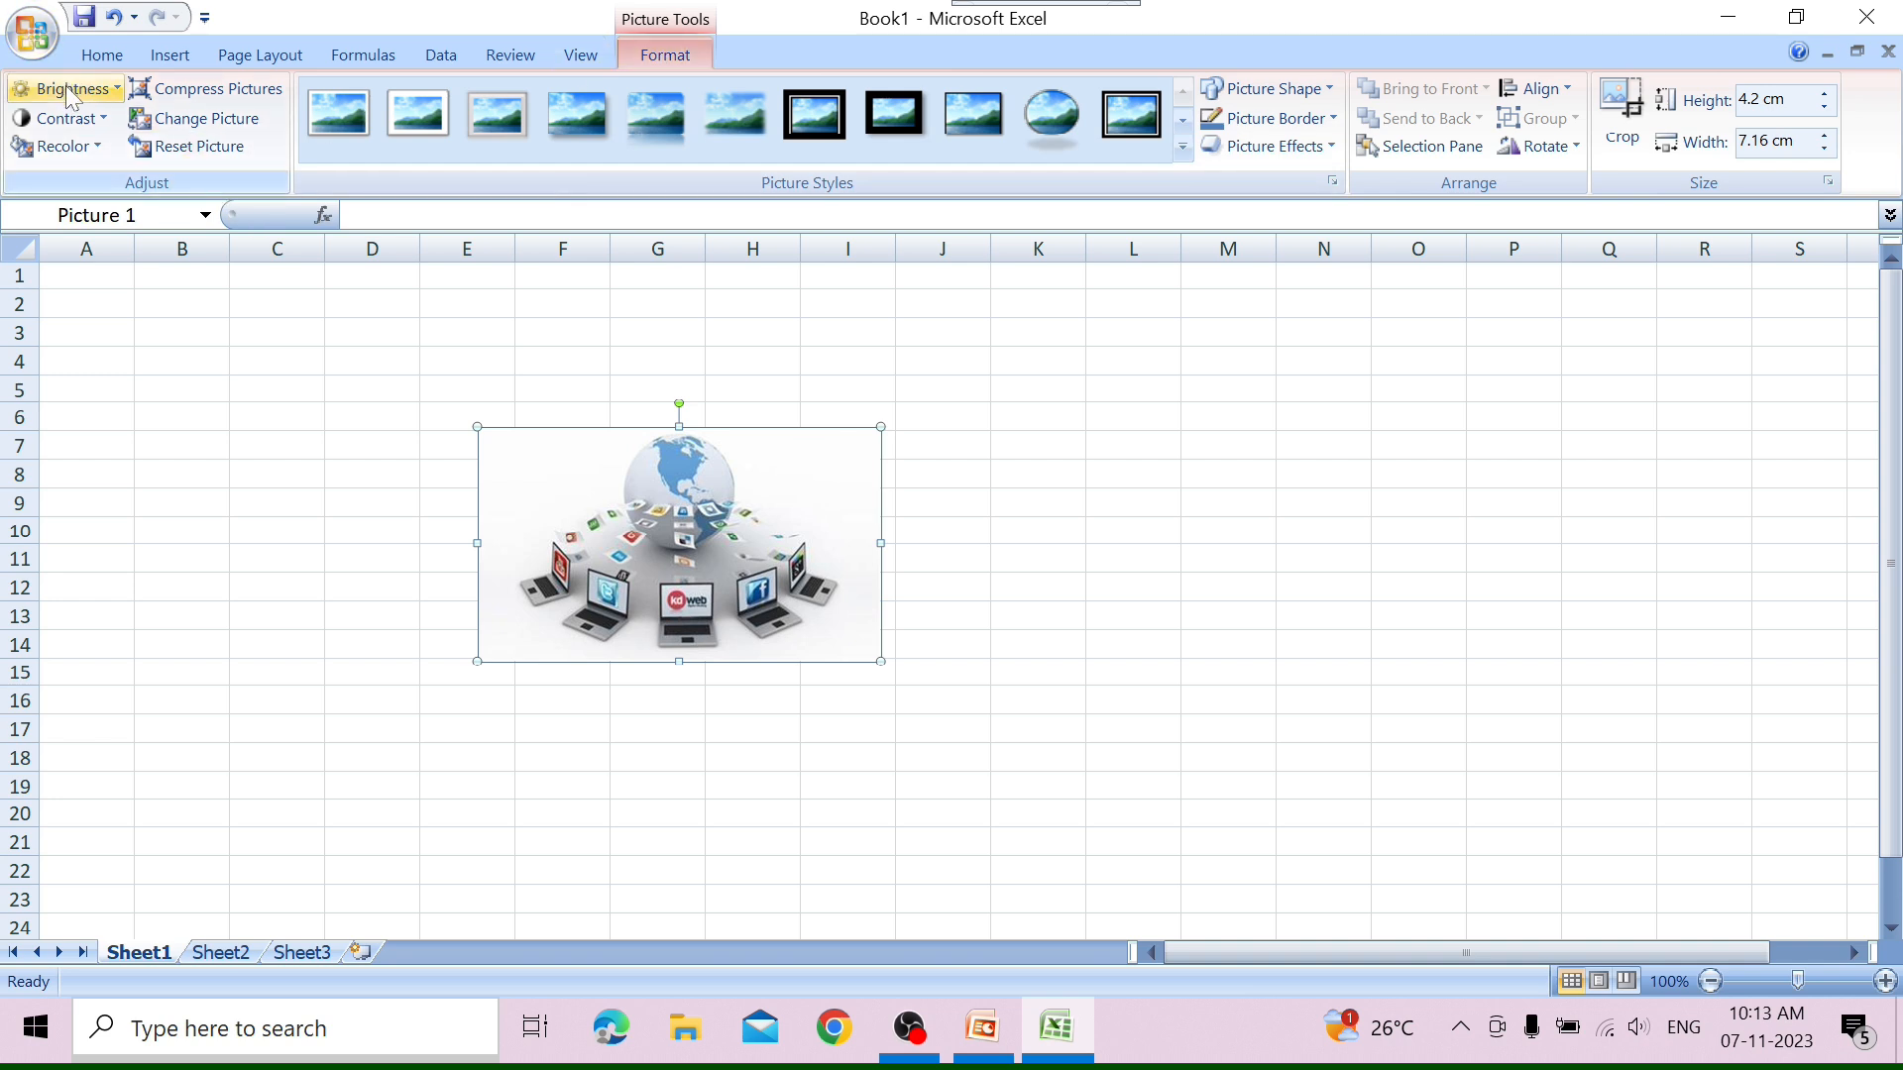
# Review the brightness choices, set the picture's contrast to -30 %, and recolor it with the aqua dark variation.
pyautogui.click(117, 90)
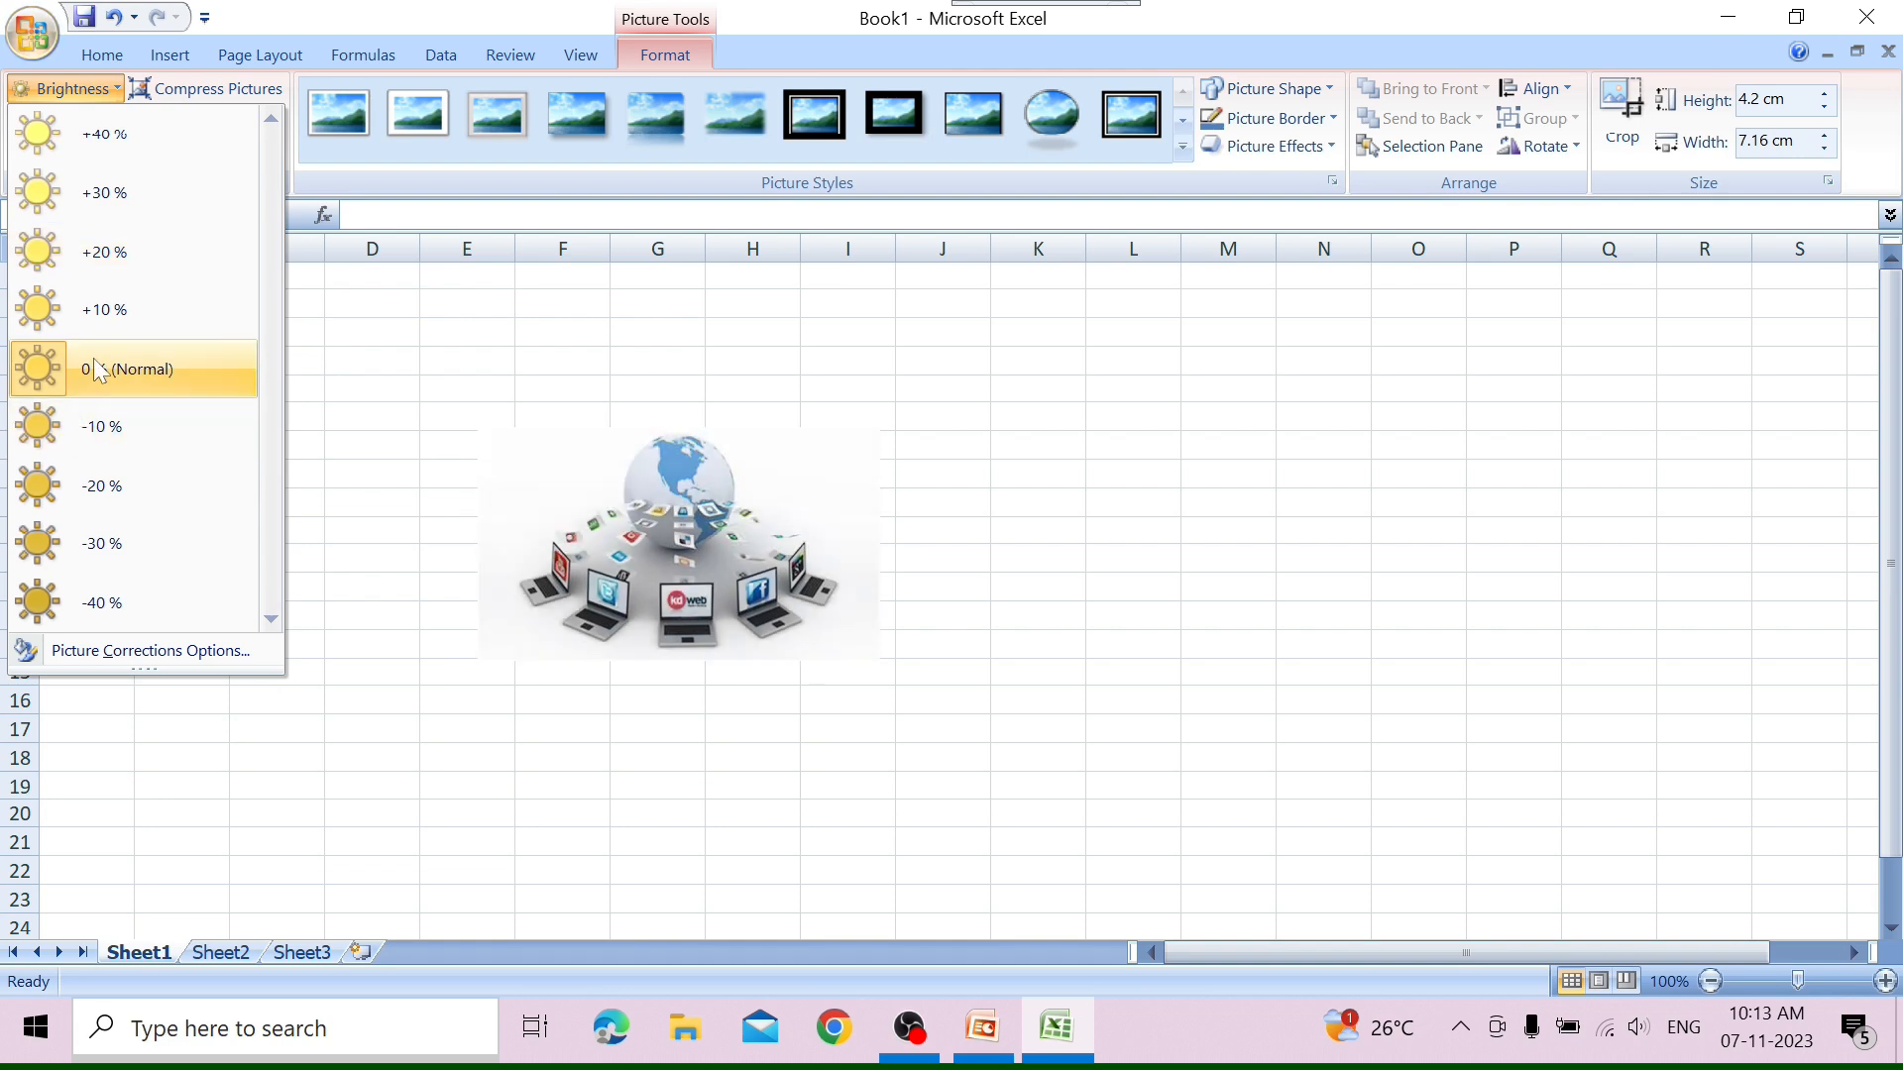
pyautogui.click(297, 362)
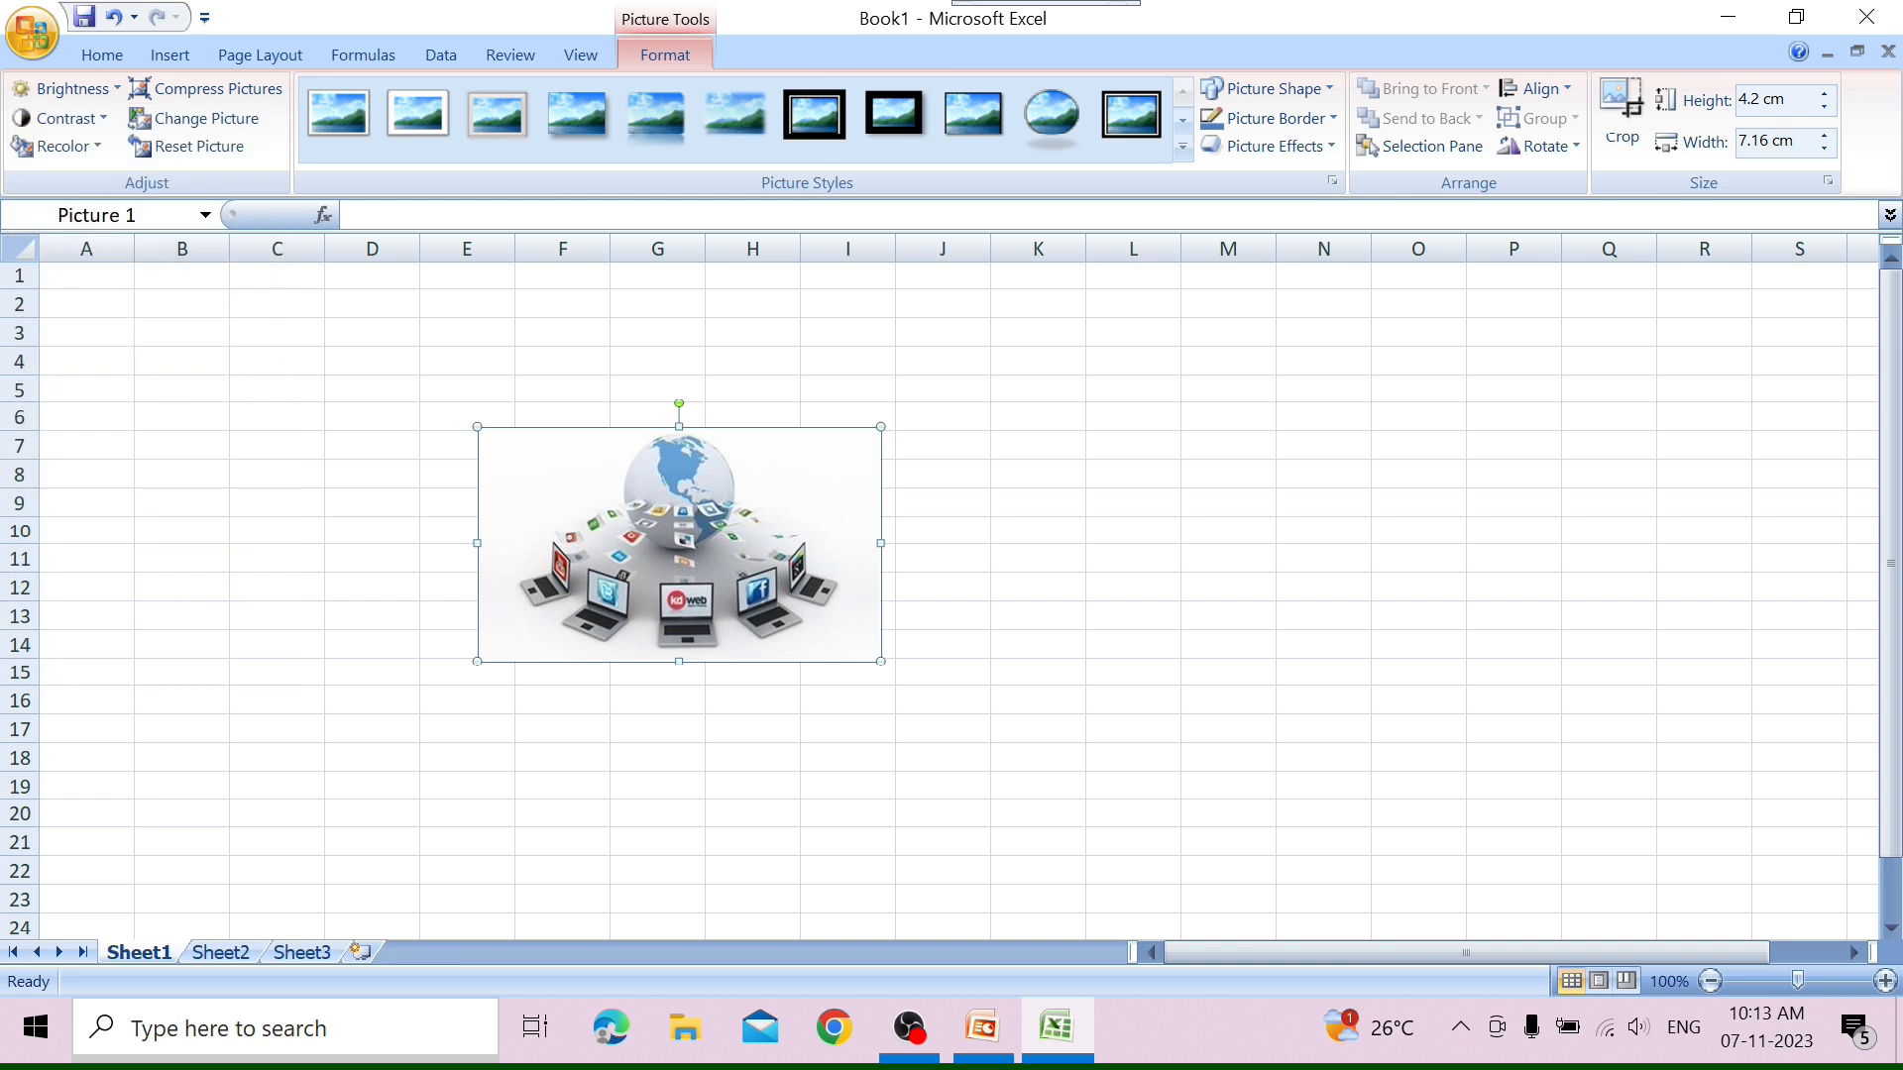
pyautogui.click(98, 120)
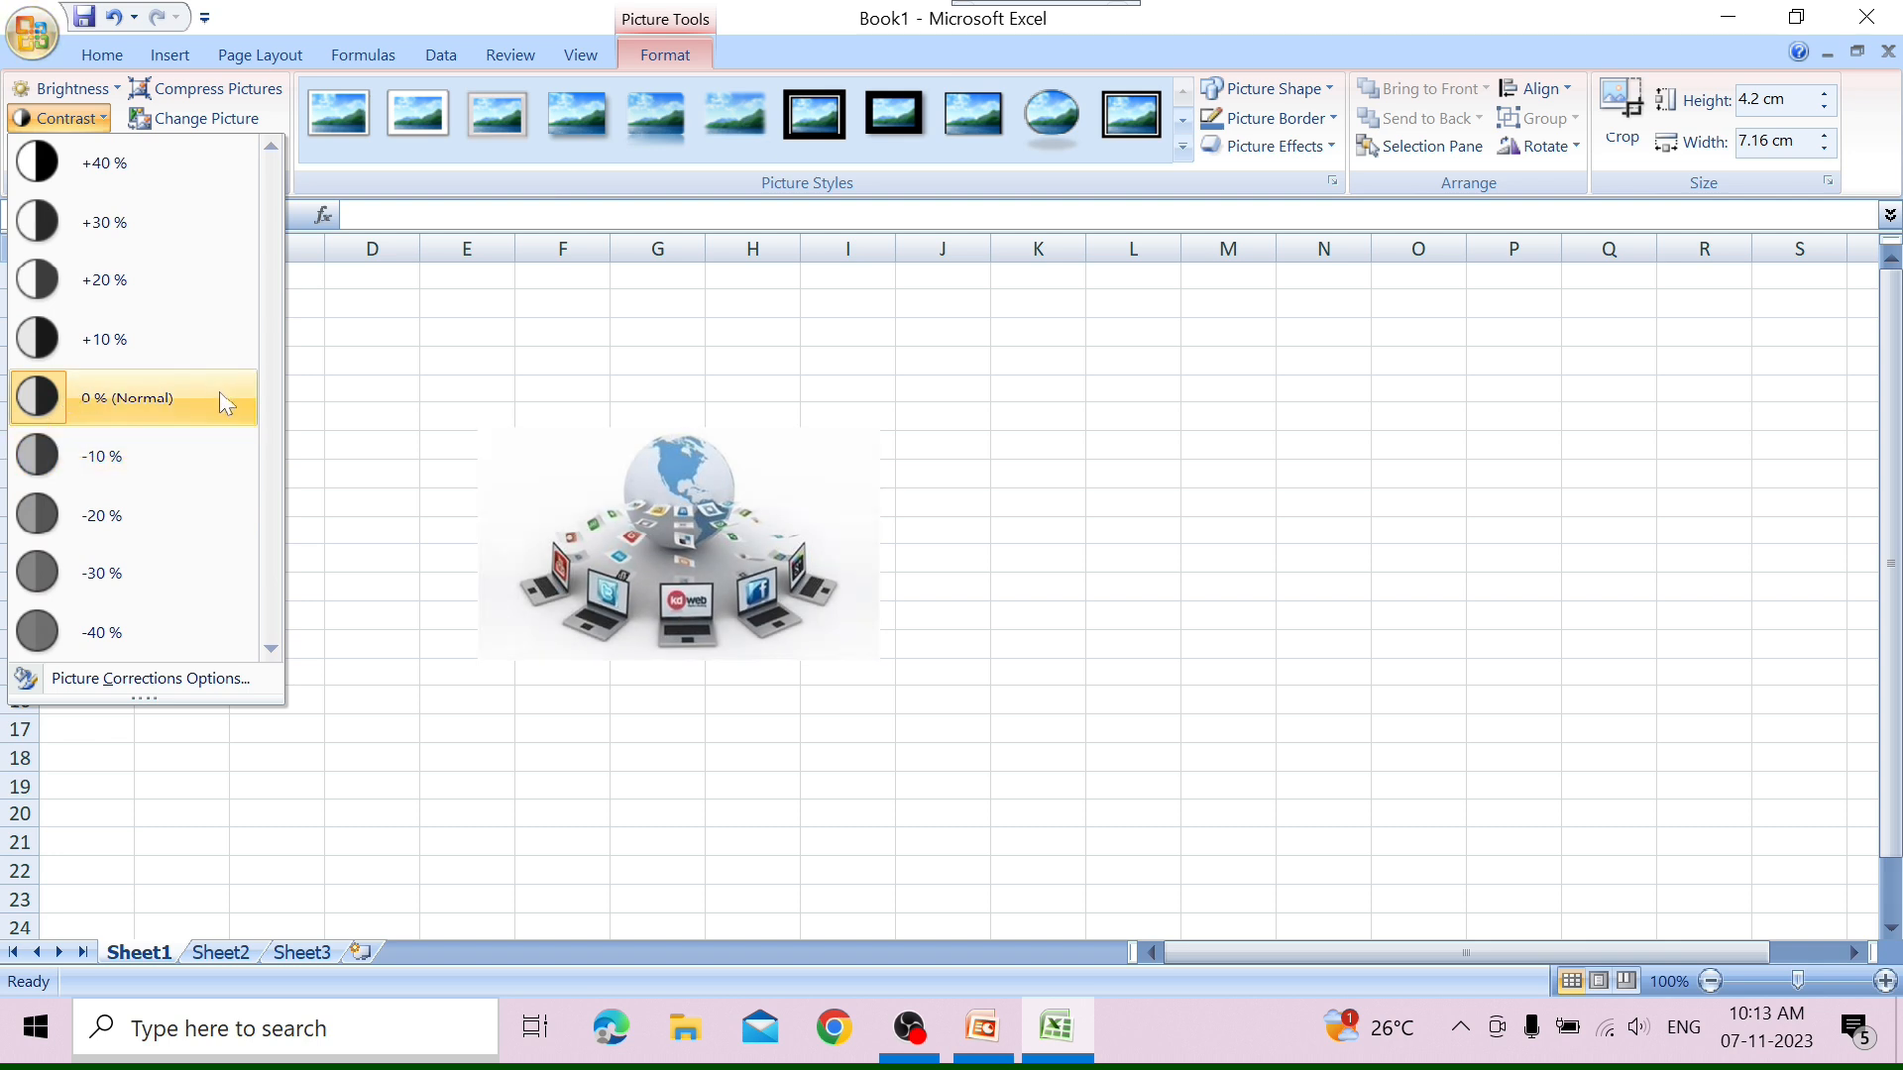
pyautogui.click(168, 581)
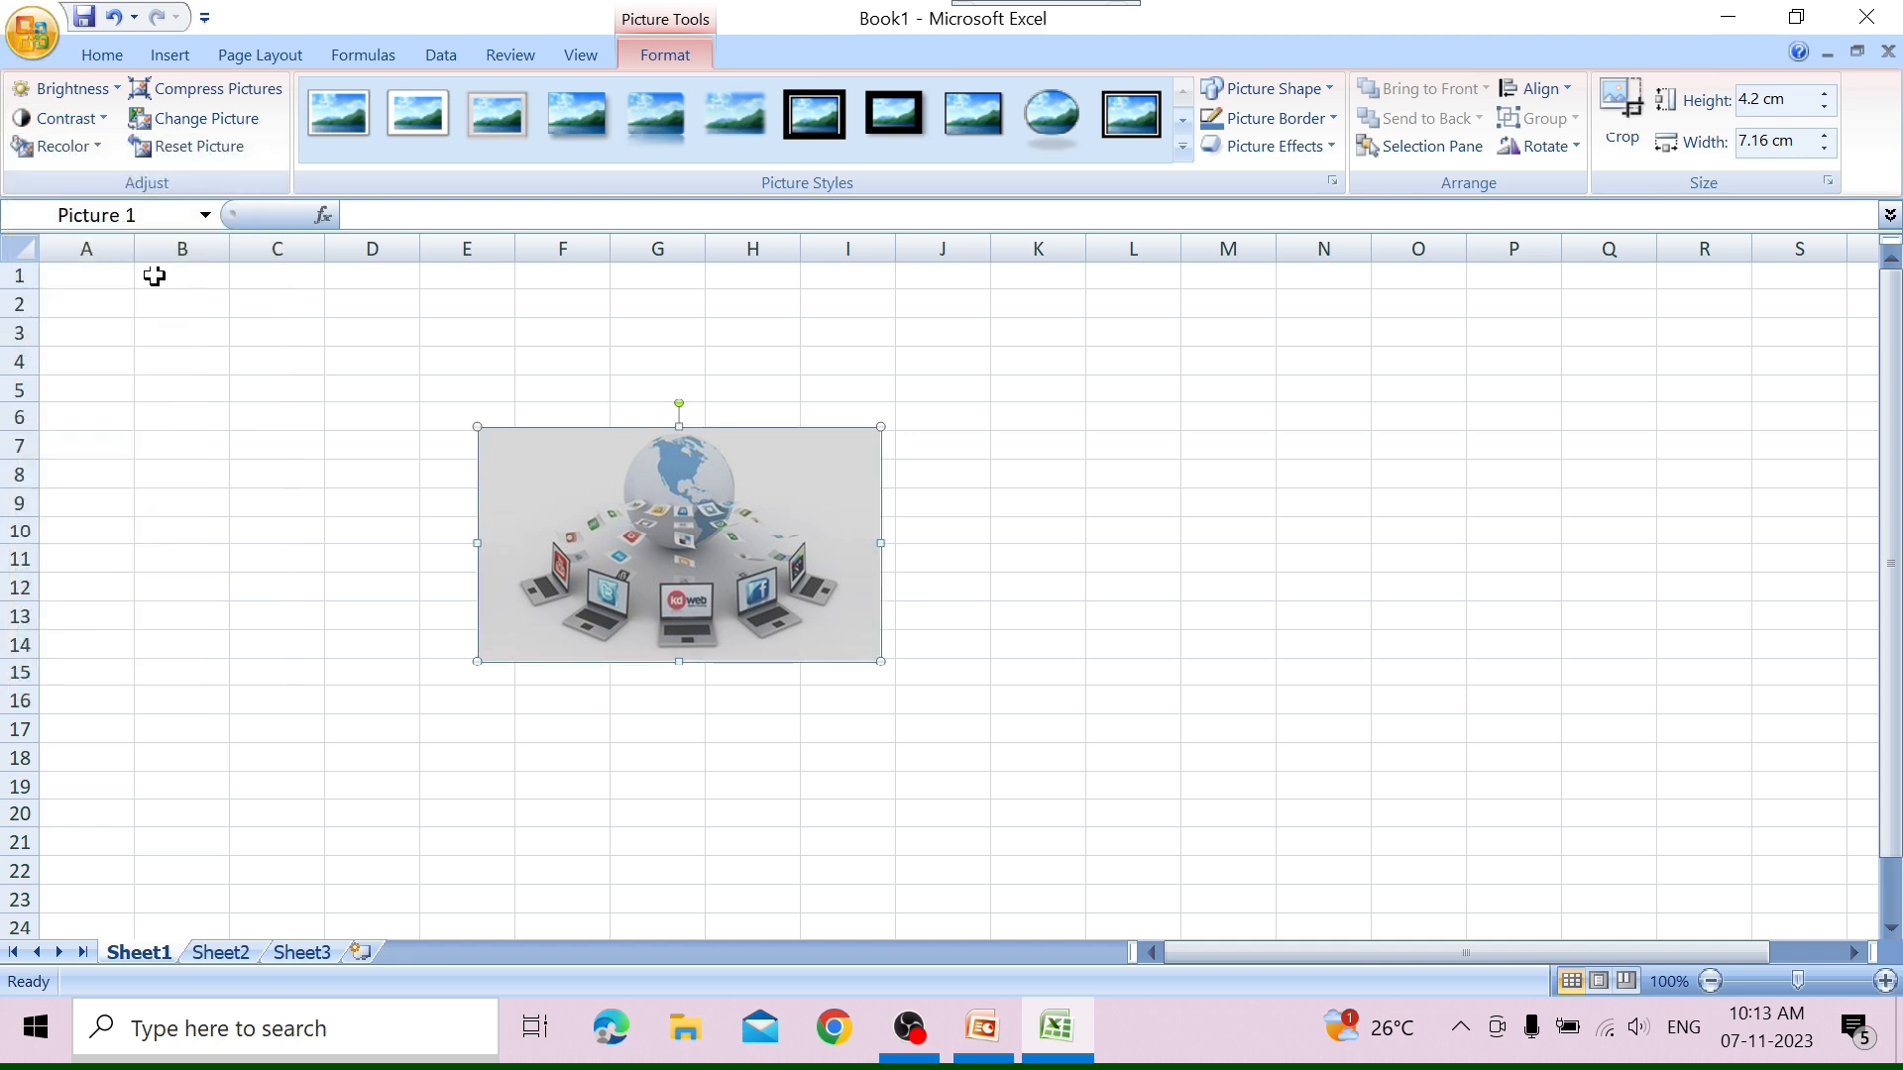
pyautogui.click(98, 151)
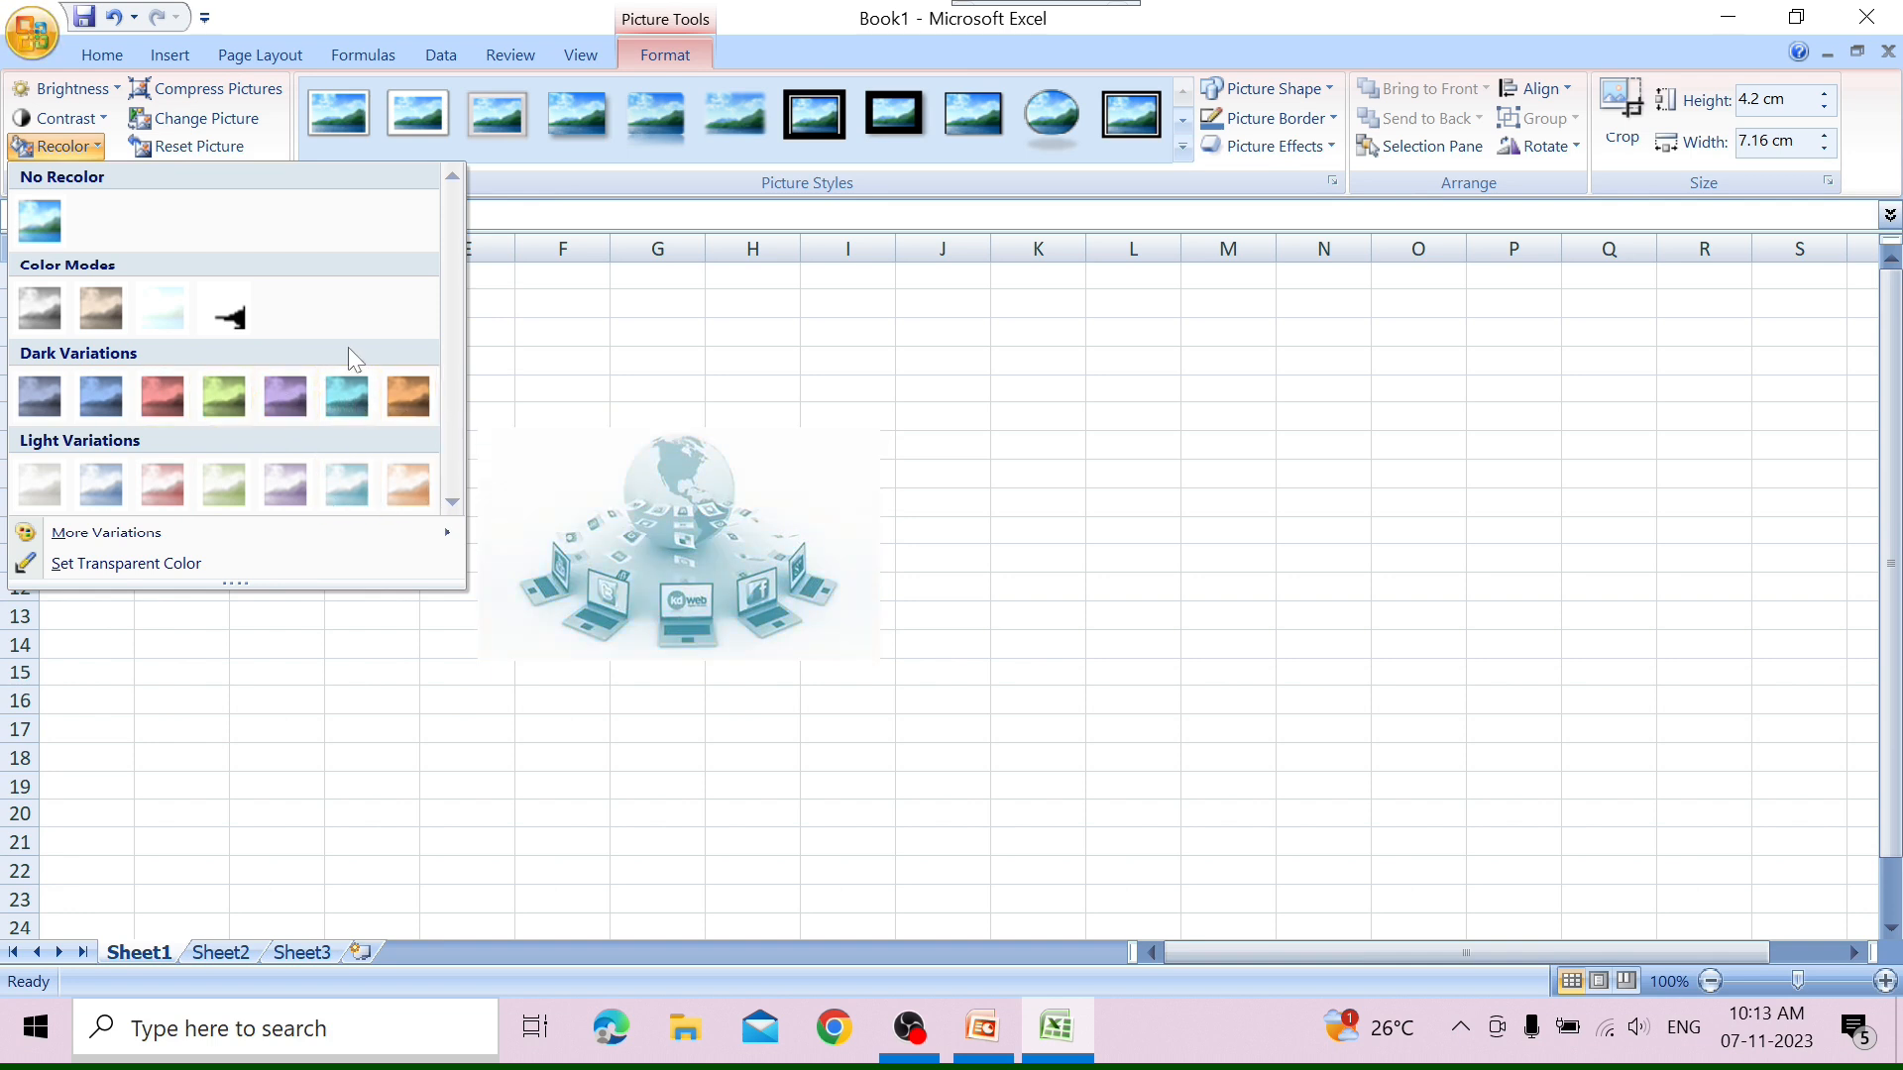
pyautogui.click(348, 387)
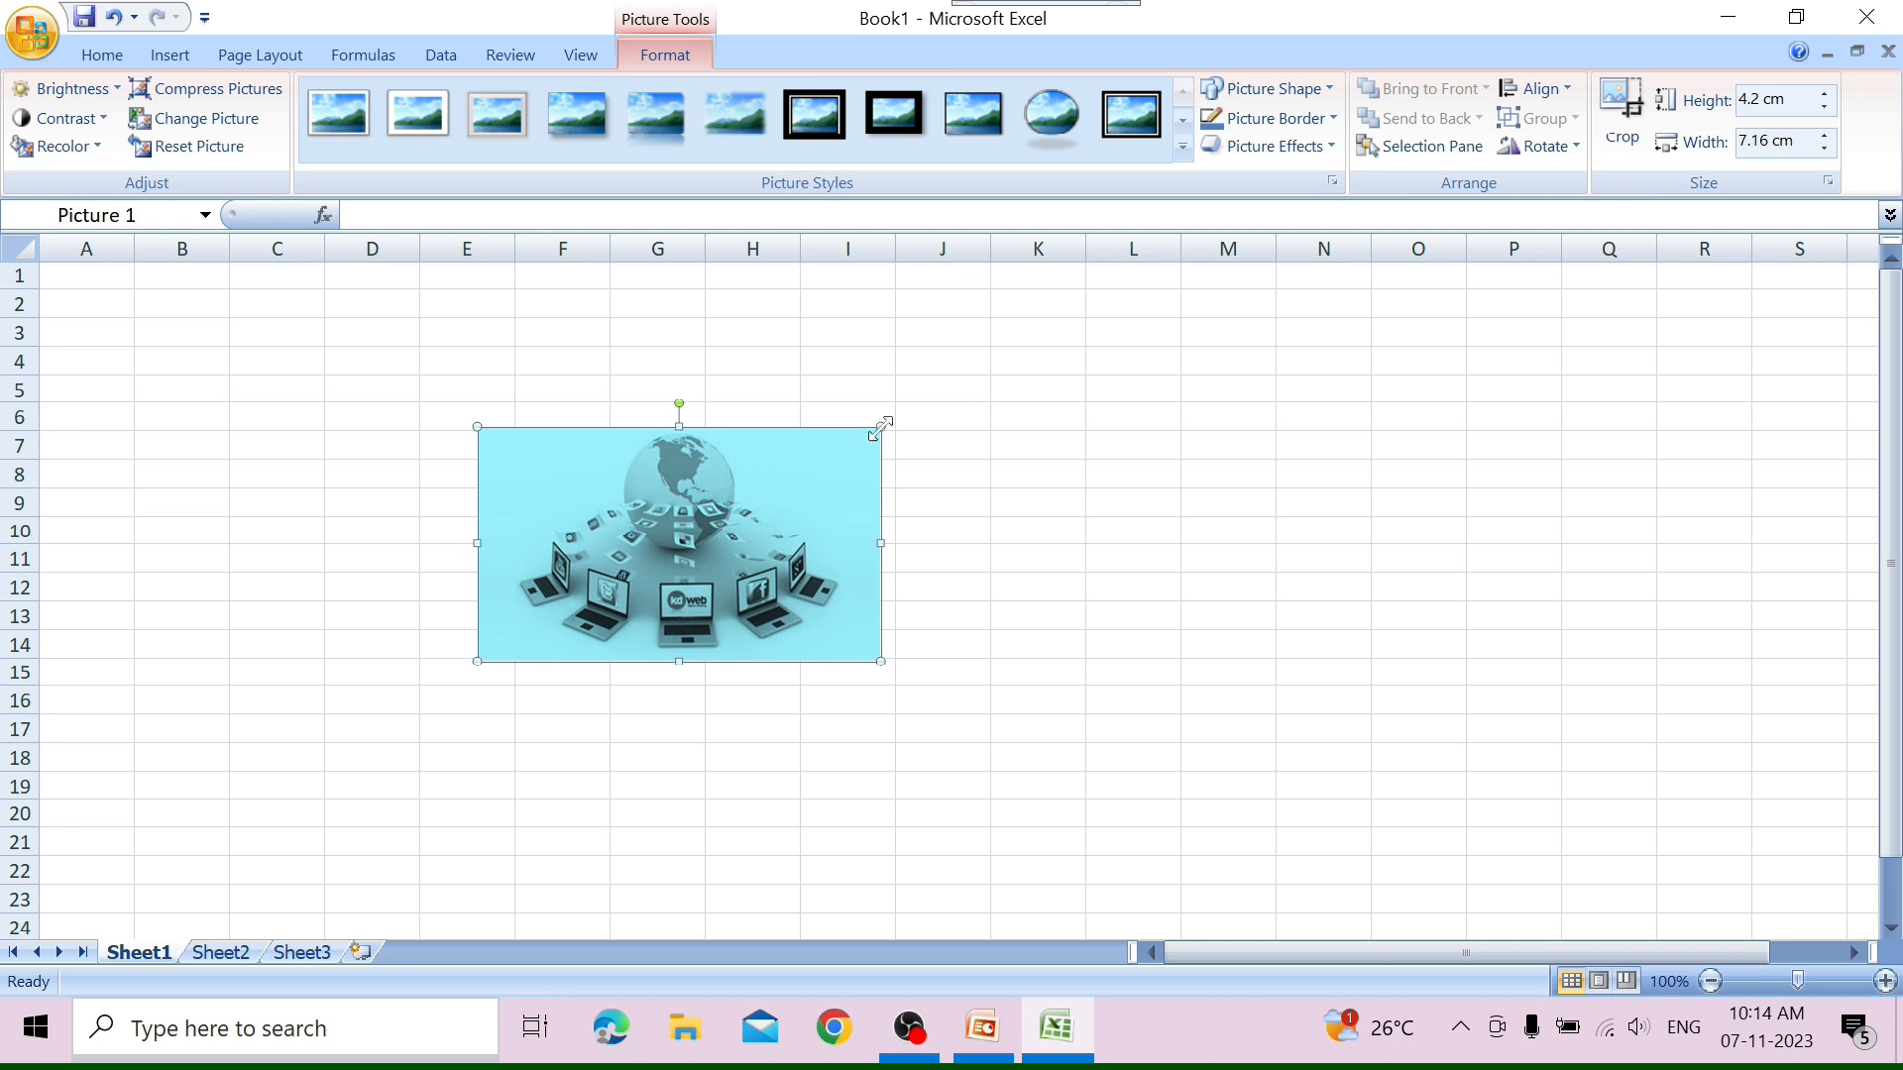
# Resize the recolored picture freehand to about 7.03 cm high and 11.48 cm wide.
pyautogui.moveTo(880, 426); pyautogui.dragTo(990, 496)
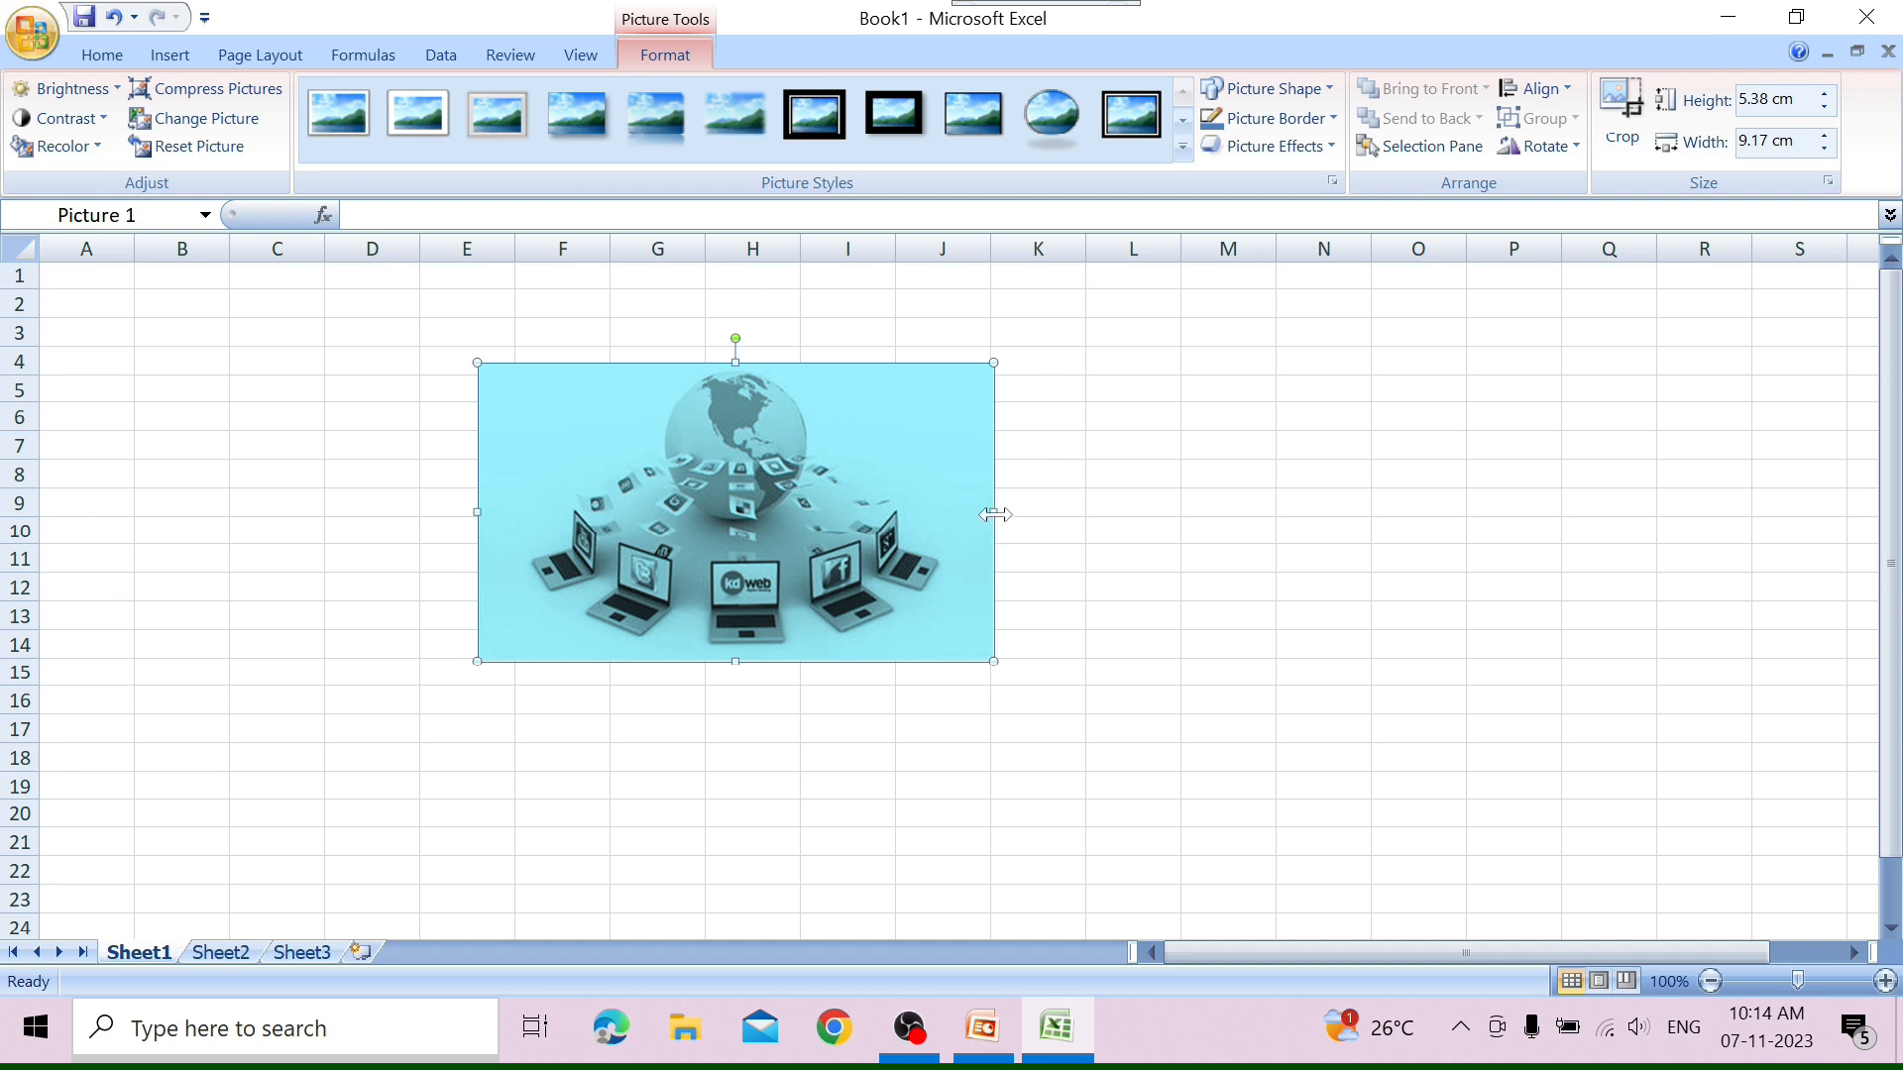
pyautogui.moveTo(996, 515); pyautogui.dragTo(944, 532)
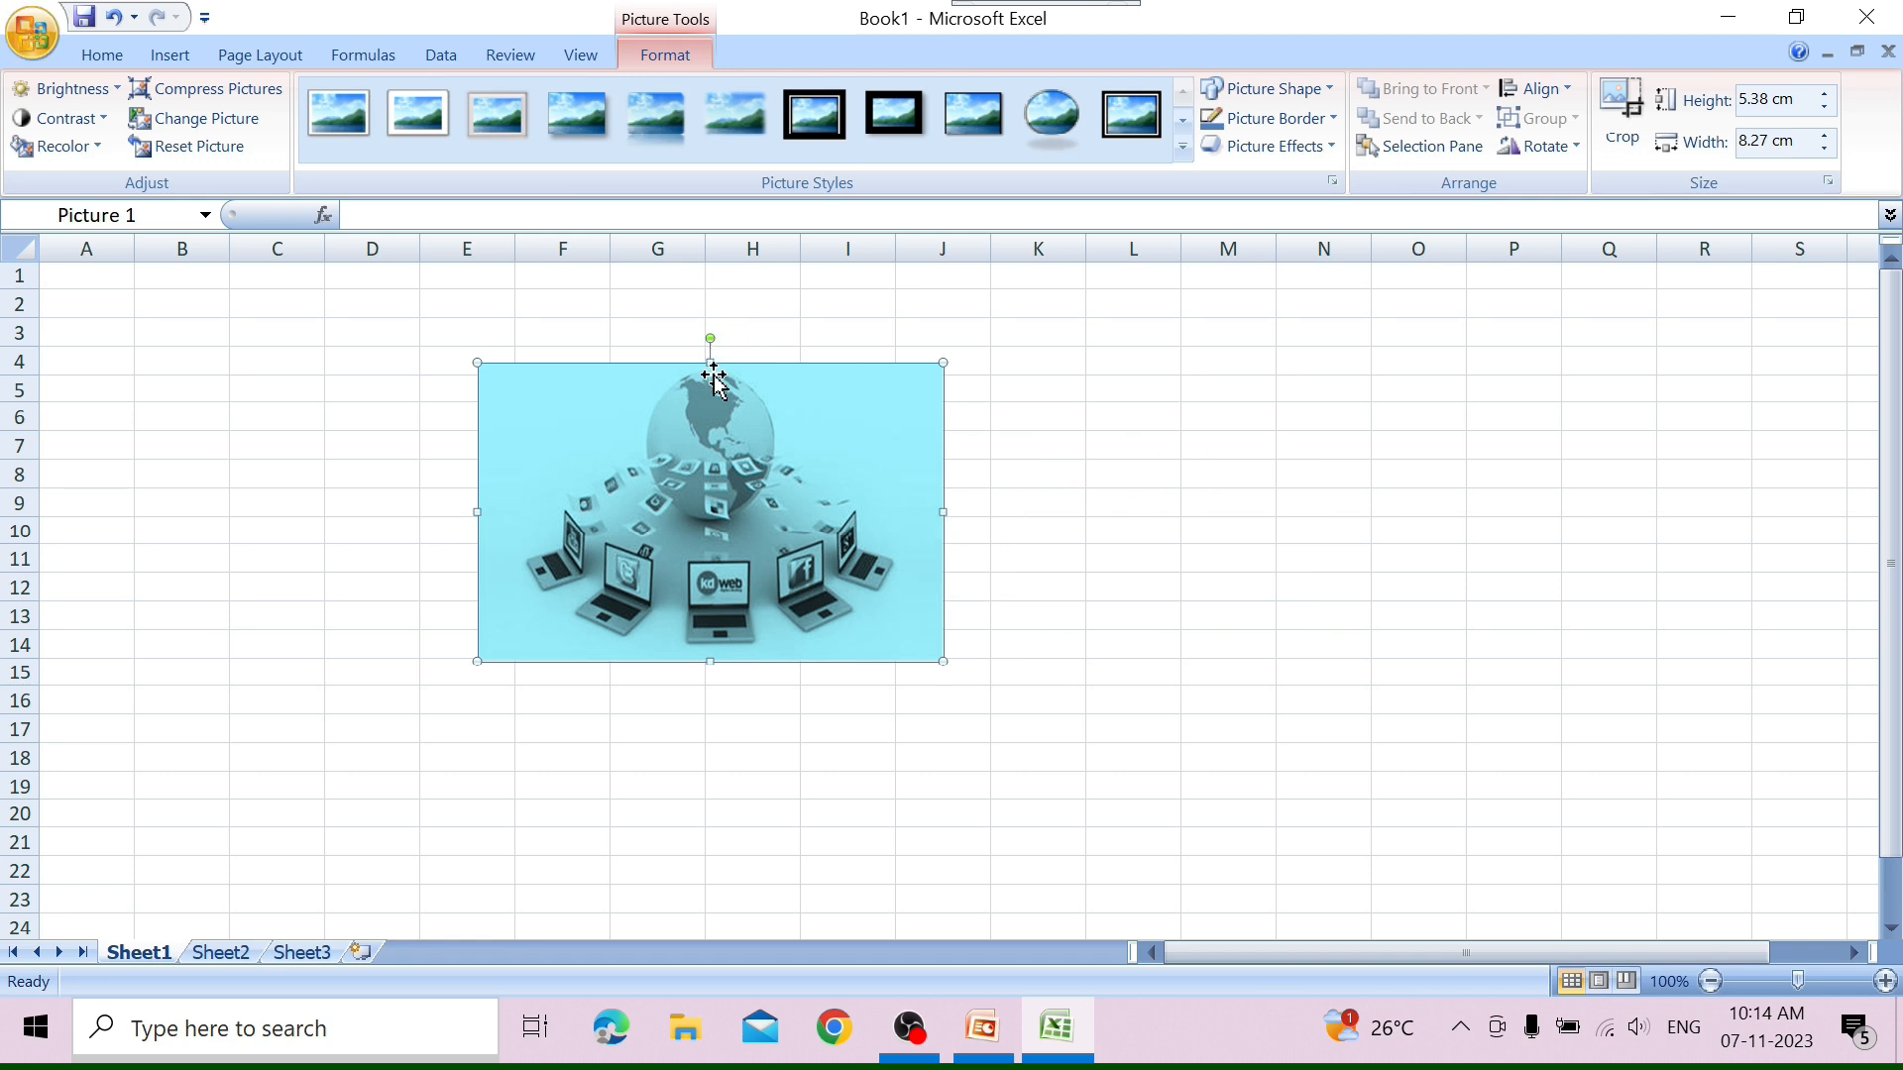
pyautogui.moveTo(709, 363)
pyautogui.mouseDown()
pyautogui.moveTo(701, 297)
pyautogui.moveTo(709, 380)
pyautogui.mouseUp()
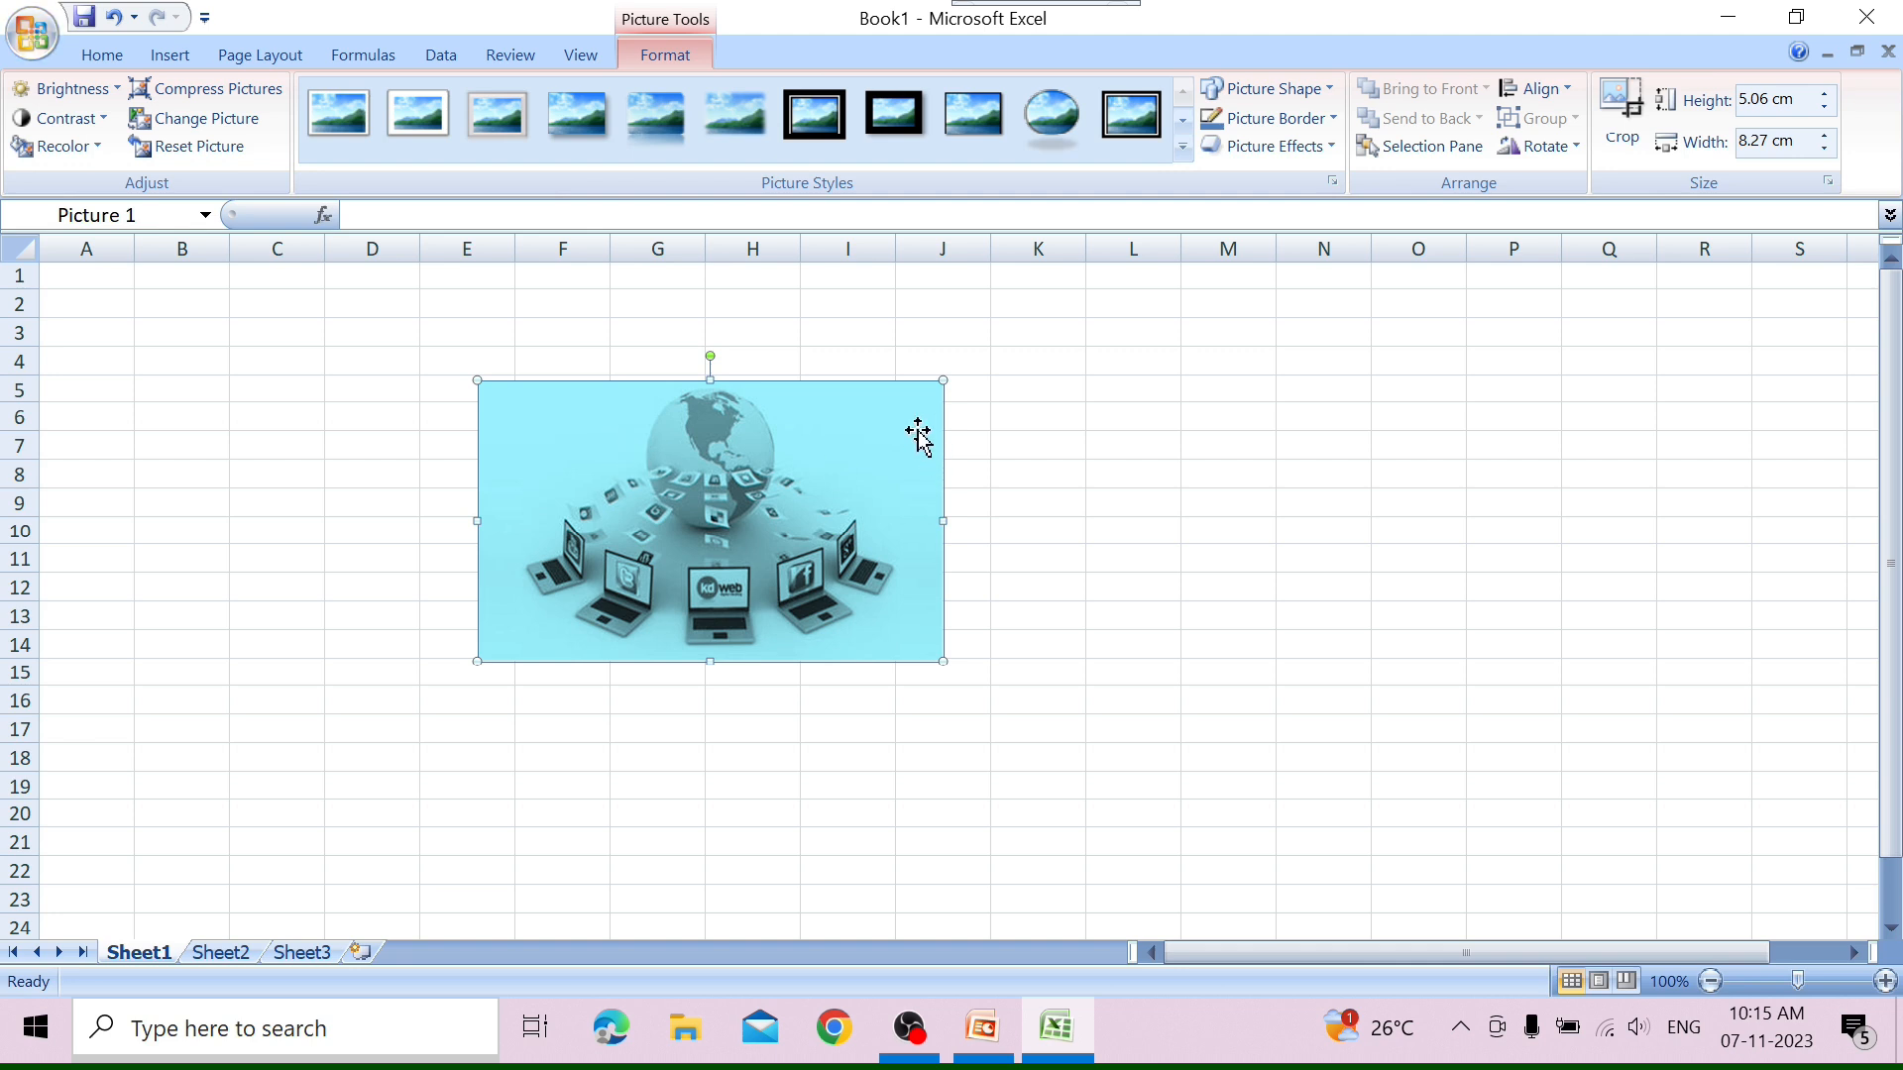
pyautogui.moveTo(942, 383); pyautogui.dragTo(1124, 334)
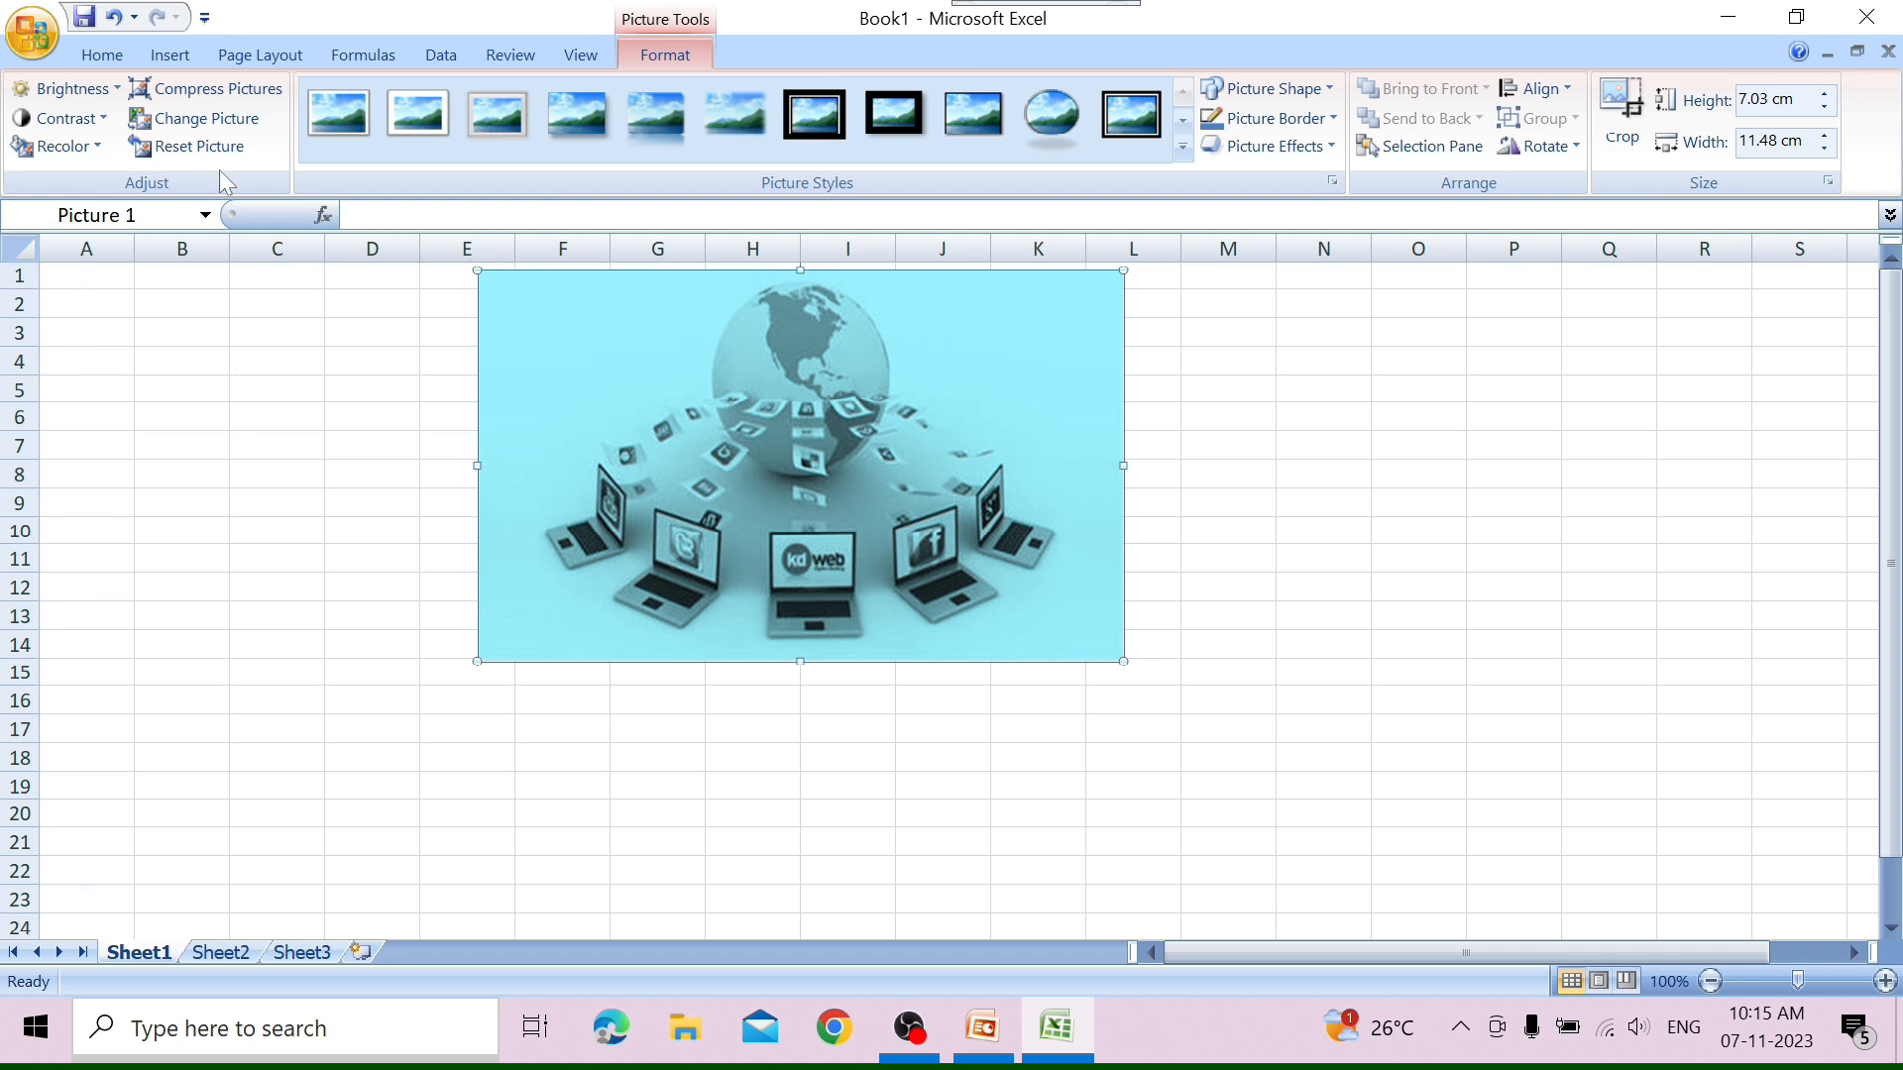
# Replace the inserted picture with 5. ENTERTAINMEMT from the 1. CLASS - 1 folder.
pyautogui.click(237, 126)
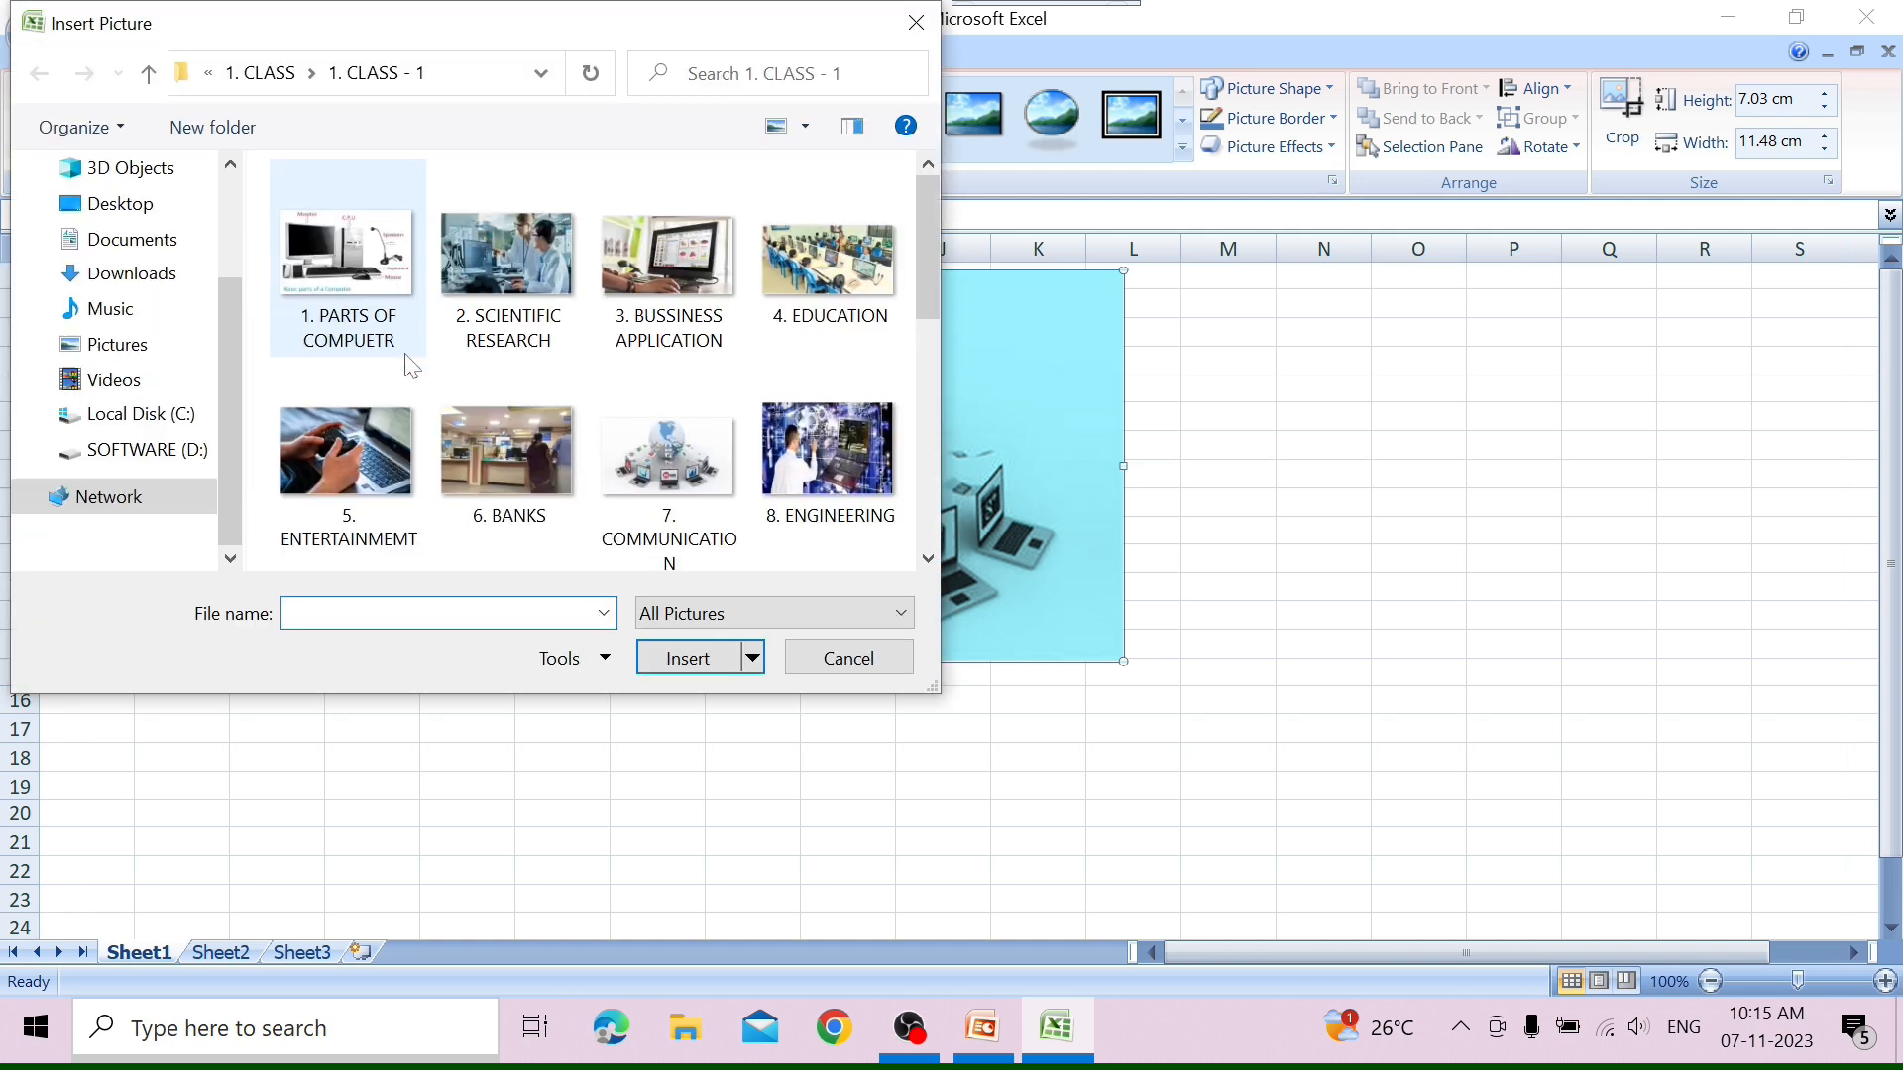
pyautogui.click(395, 444)
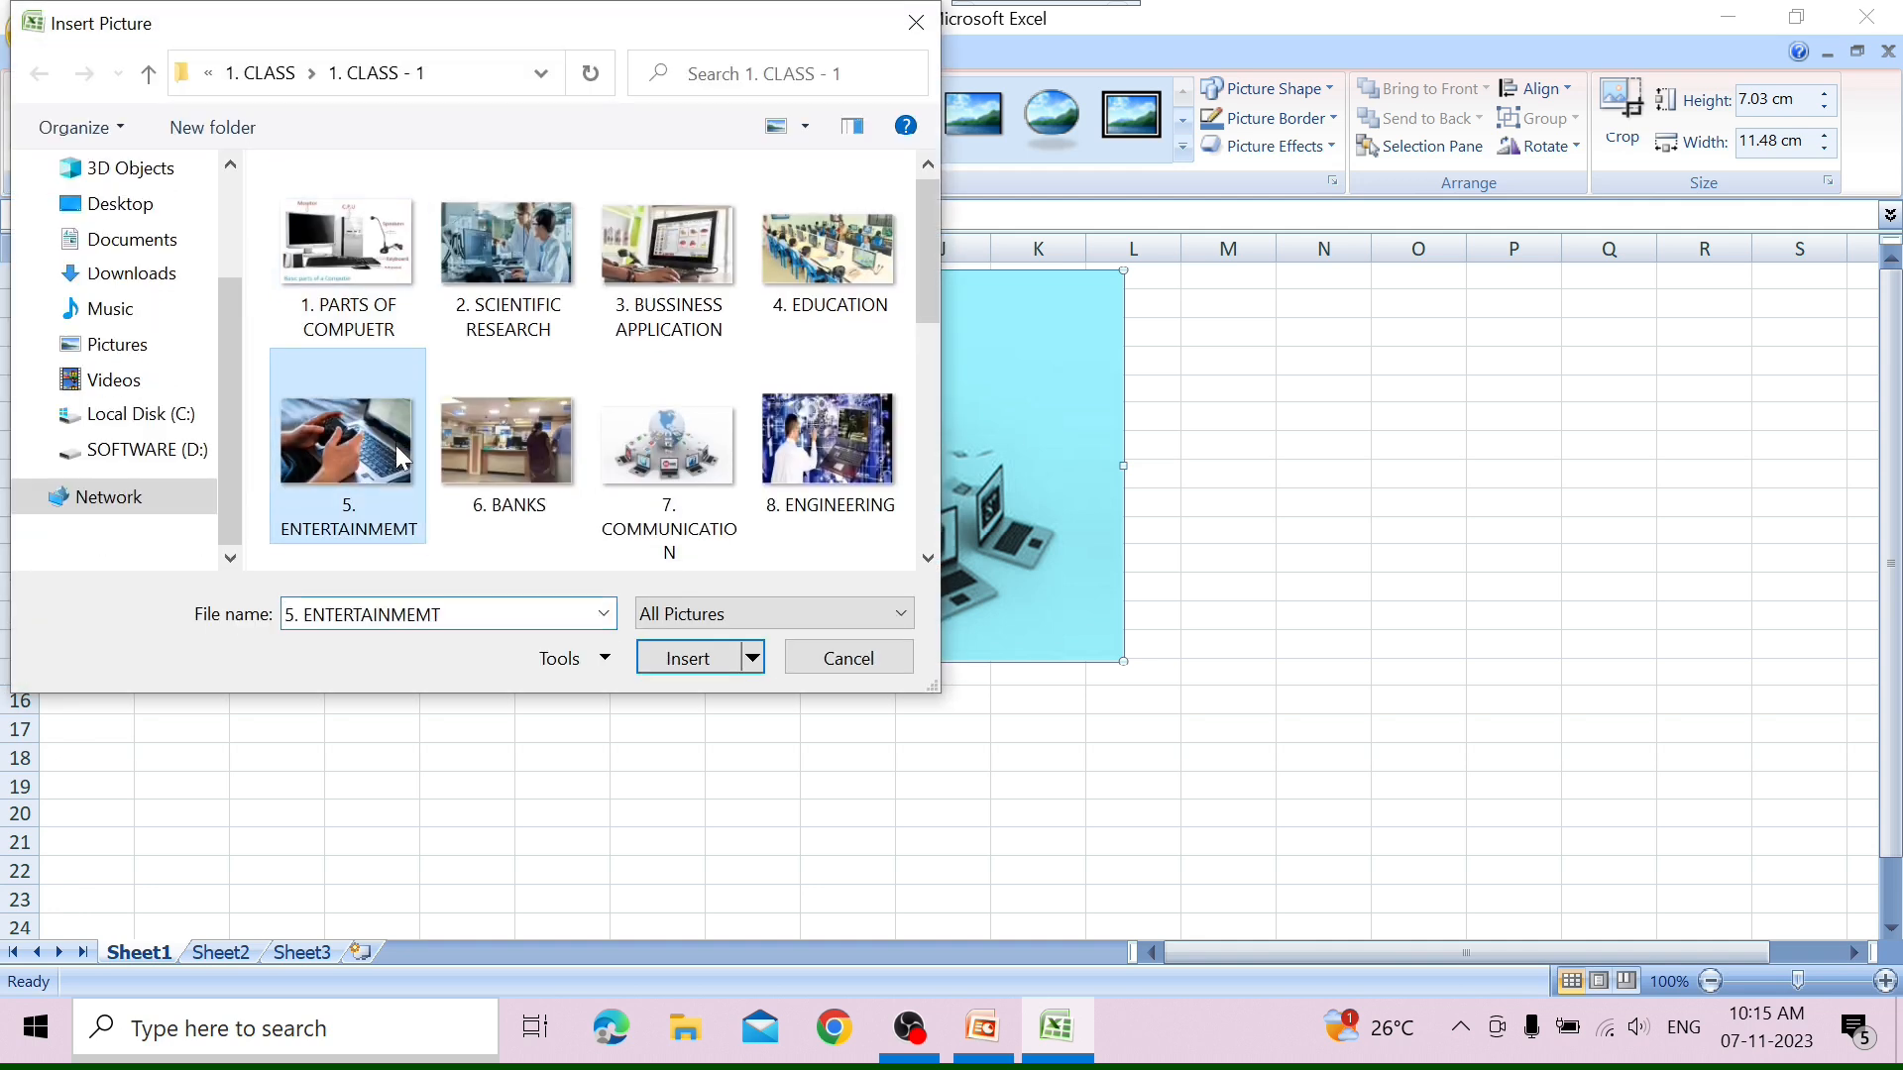
pyautogui.click(674, 659)
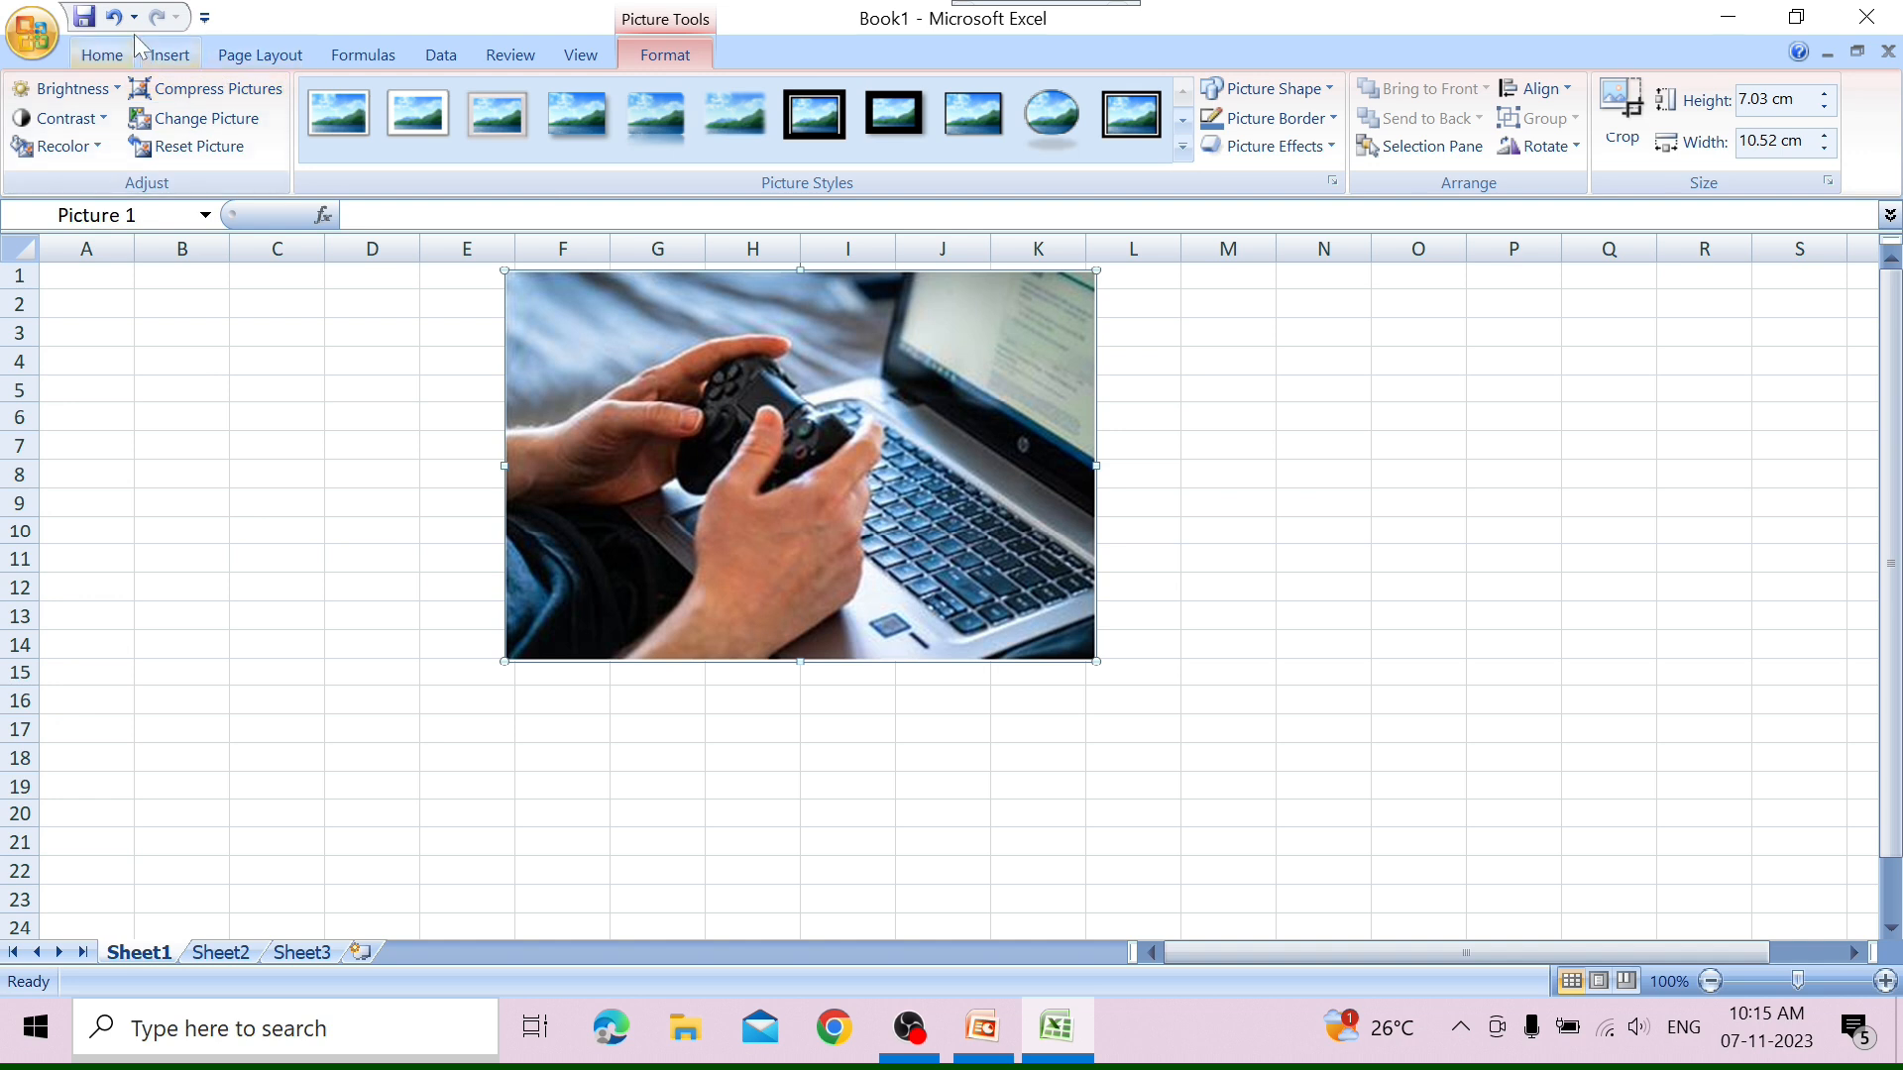
# Insert a second copy of 5. ENTERTAINMEMT on the sheet and reset the larger picture to its original size and formatting.
pyautogui.click(163, 57)
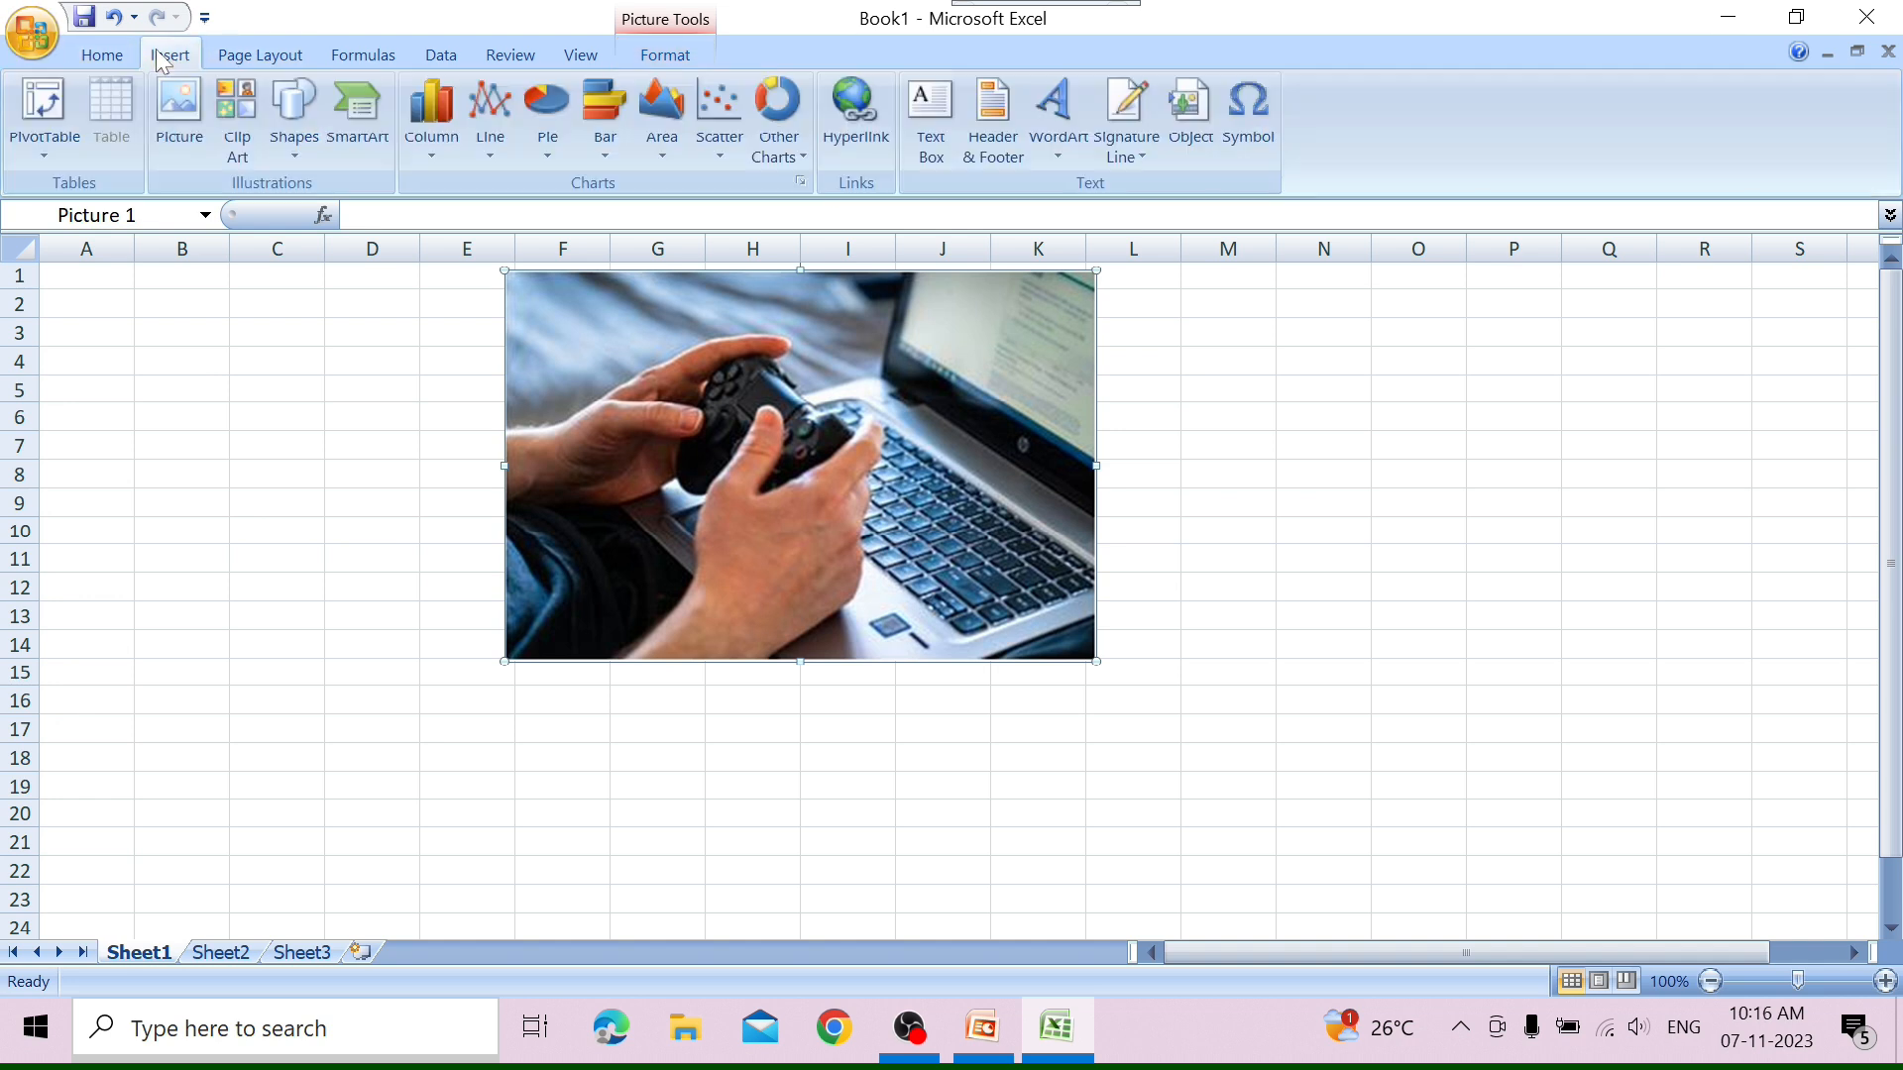
pyautogui.click(192, 137)
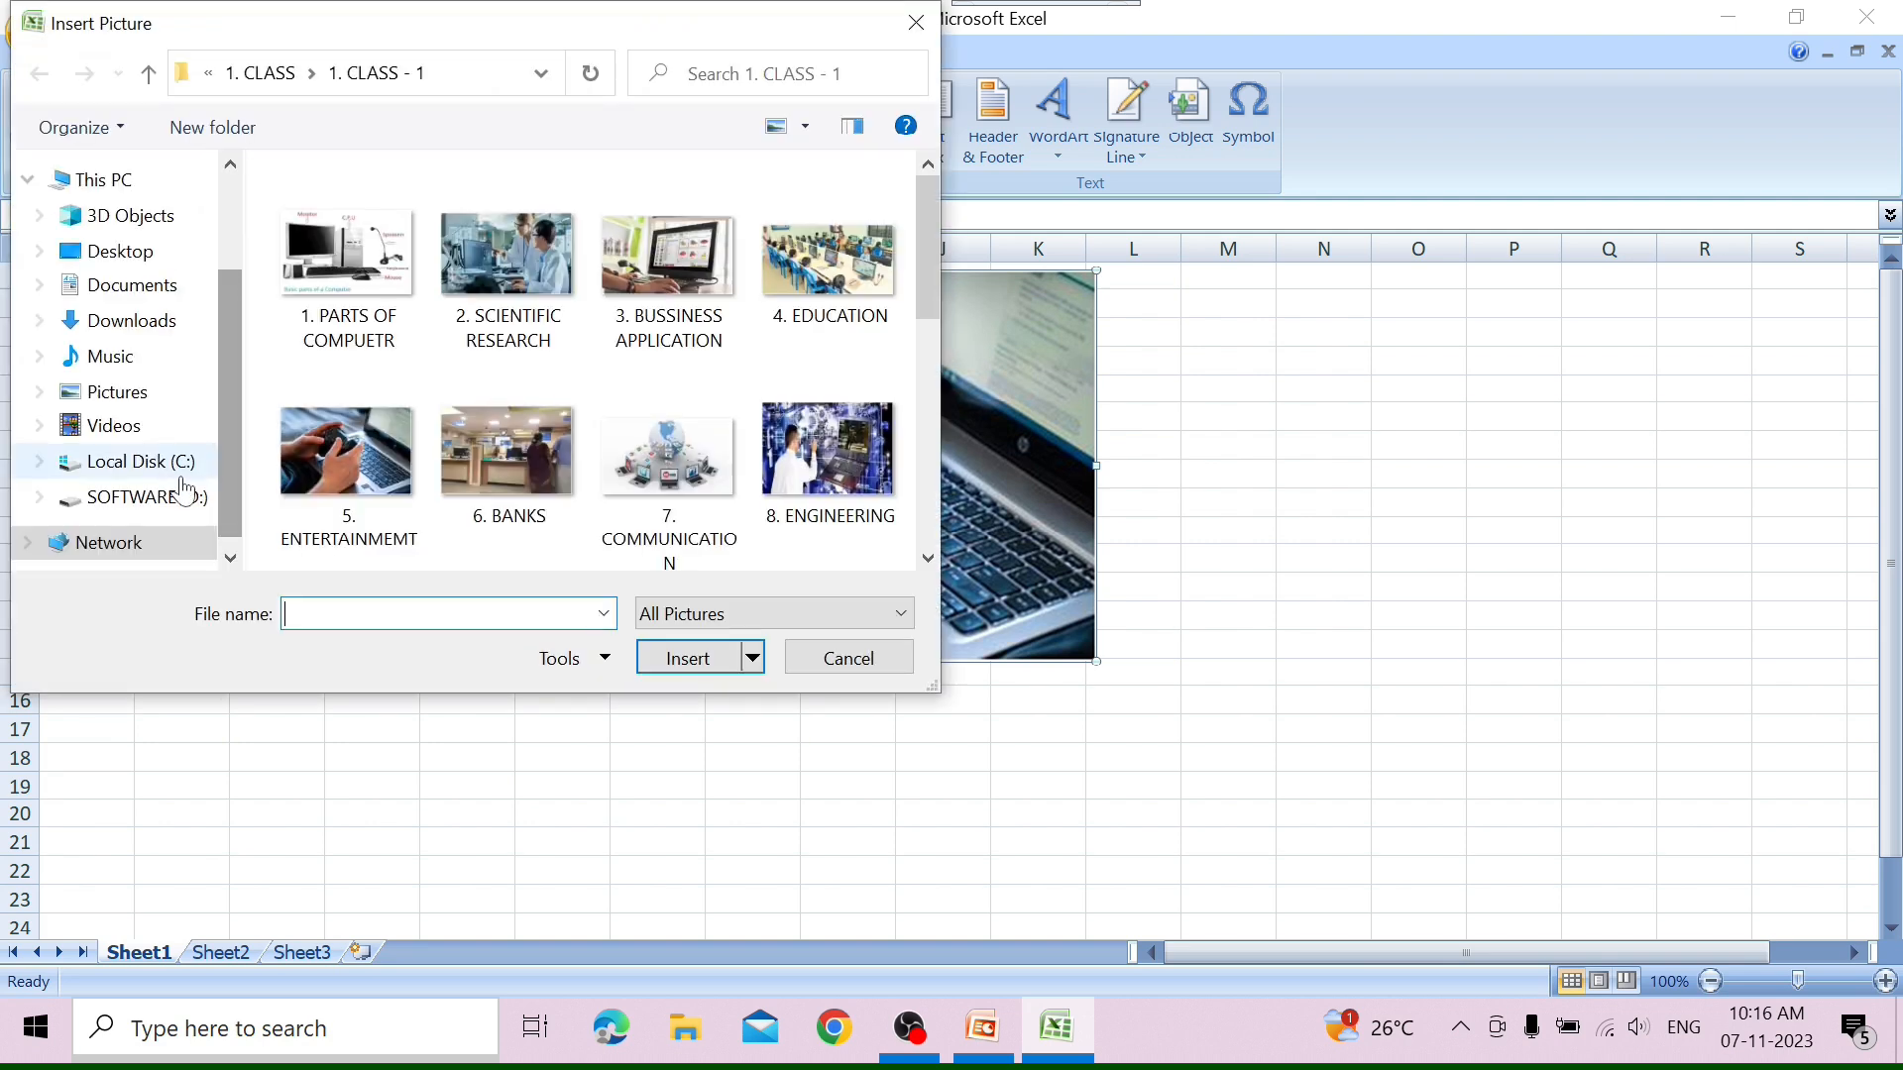
pyautogui.click(311, 448)
pyautogui.click(700, 669)
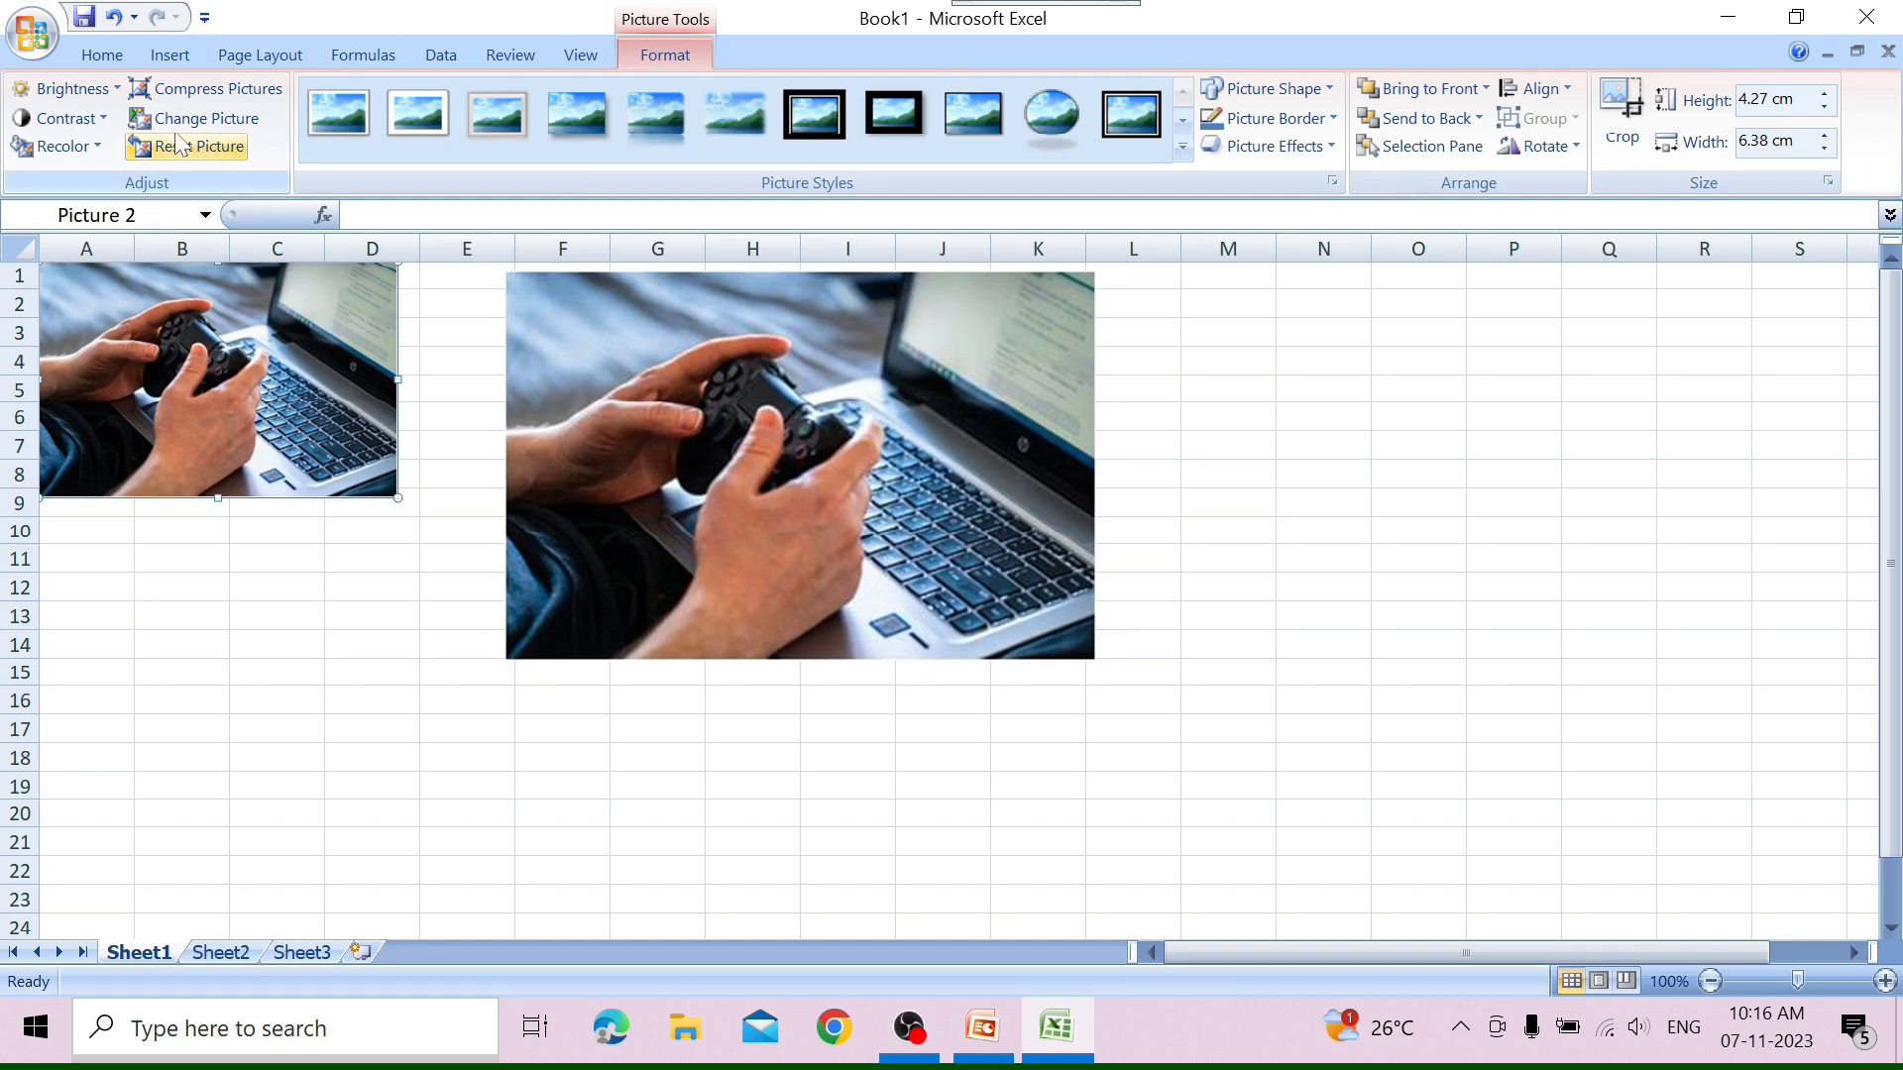
pyautogui.click(645, 458)
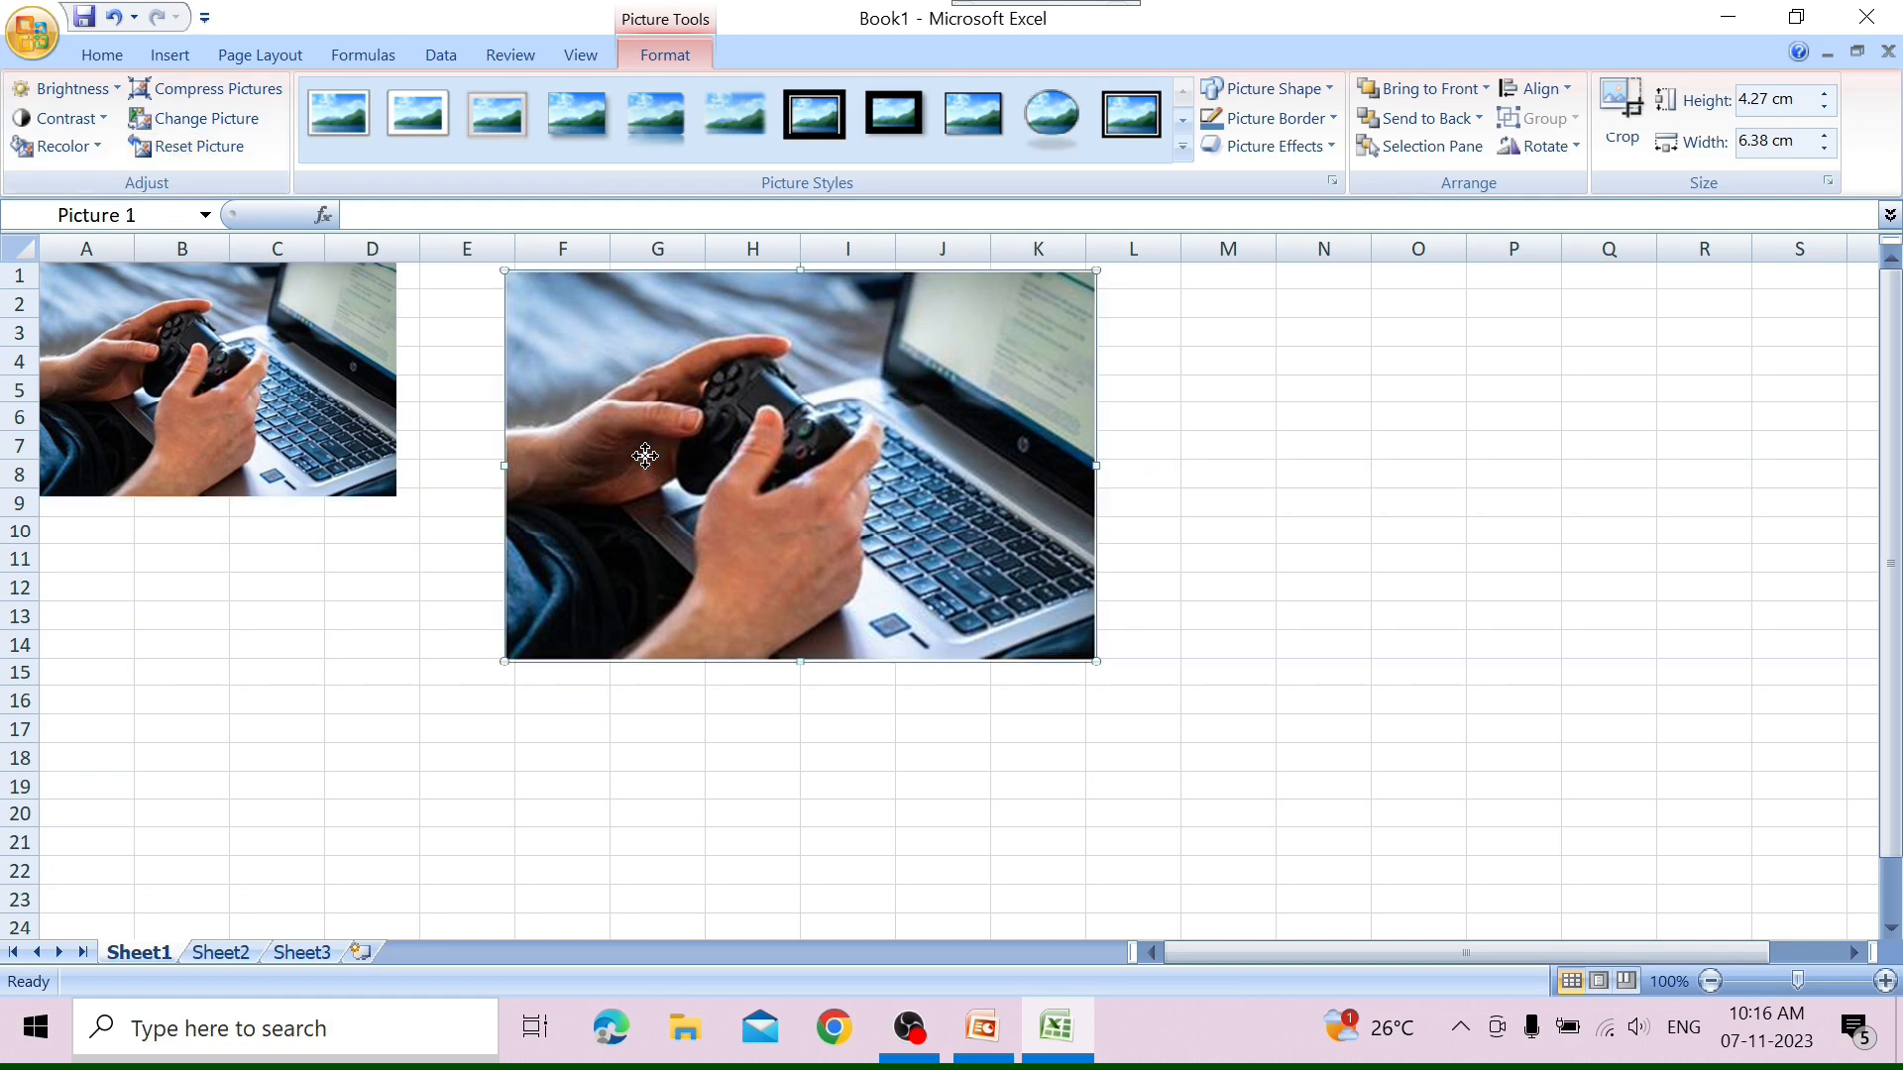
pyautogui.click(210, 146)
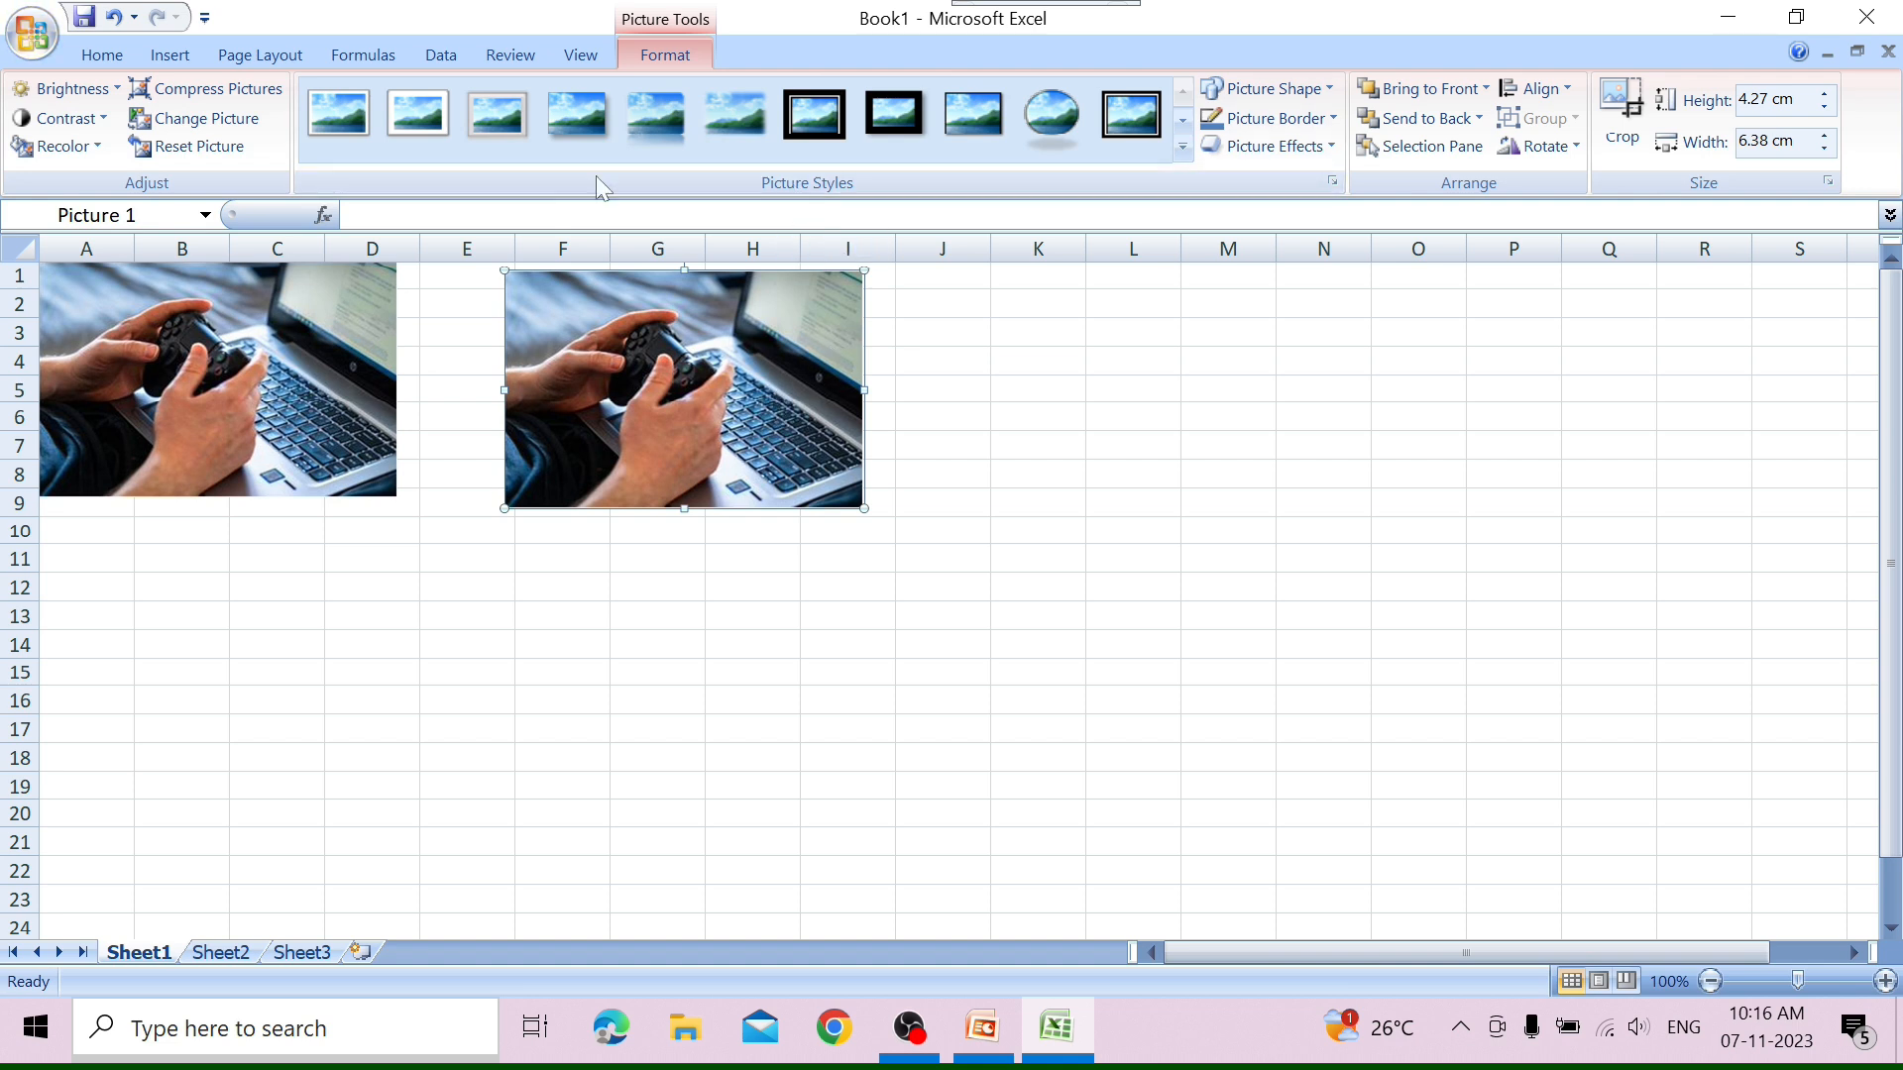
# Try several picture styles on the reset picture, settle on the white rounded bevelled frame with reflection, and enlarge it to about 7.33 by 10.96 cm.
pyautogui.click(1183, 150)
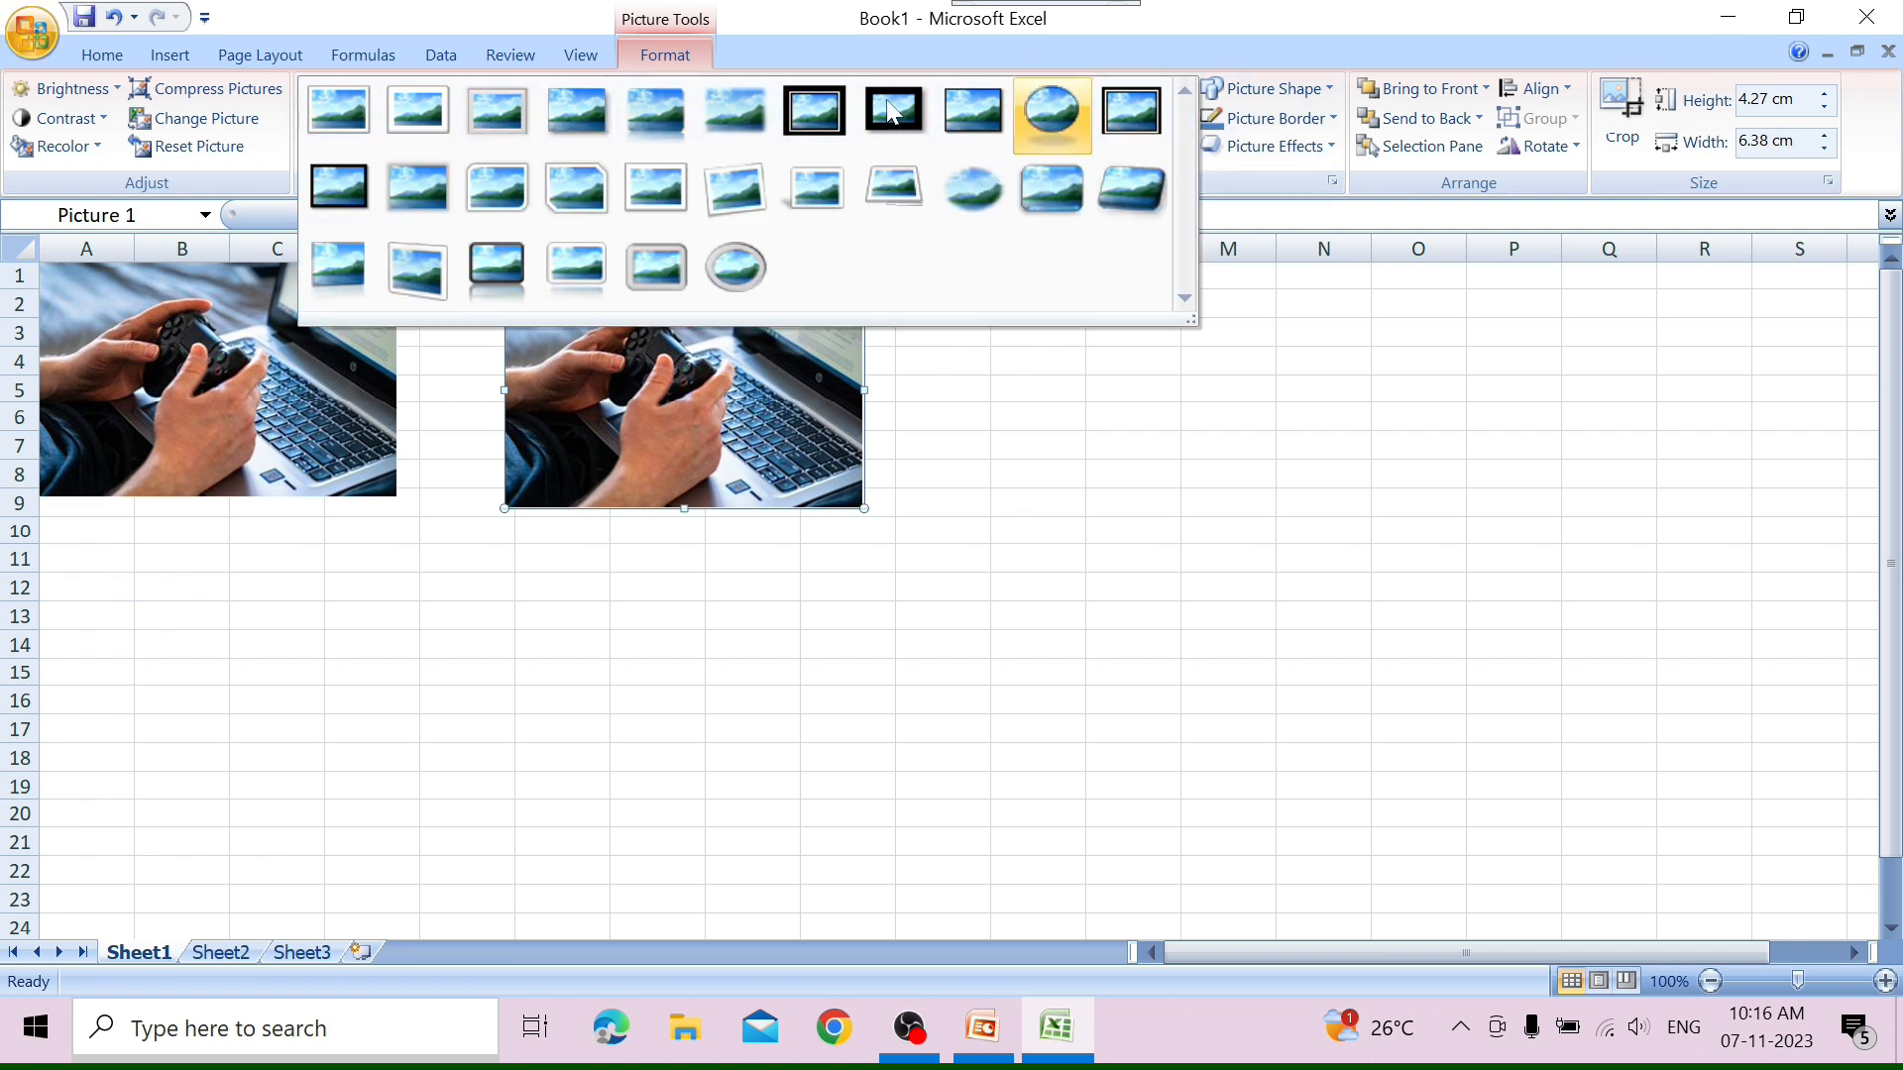
pyautogui.click(489, 111)
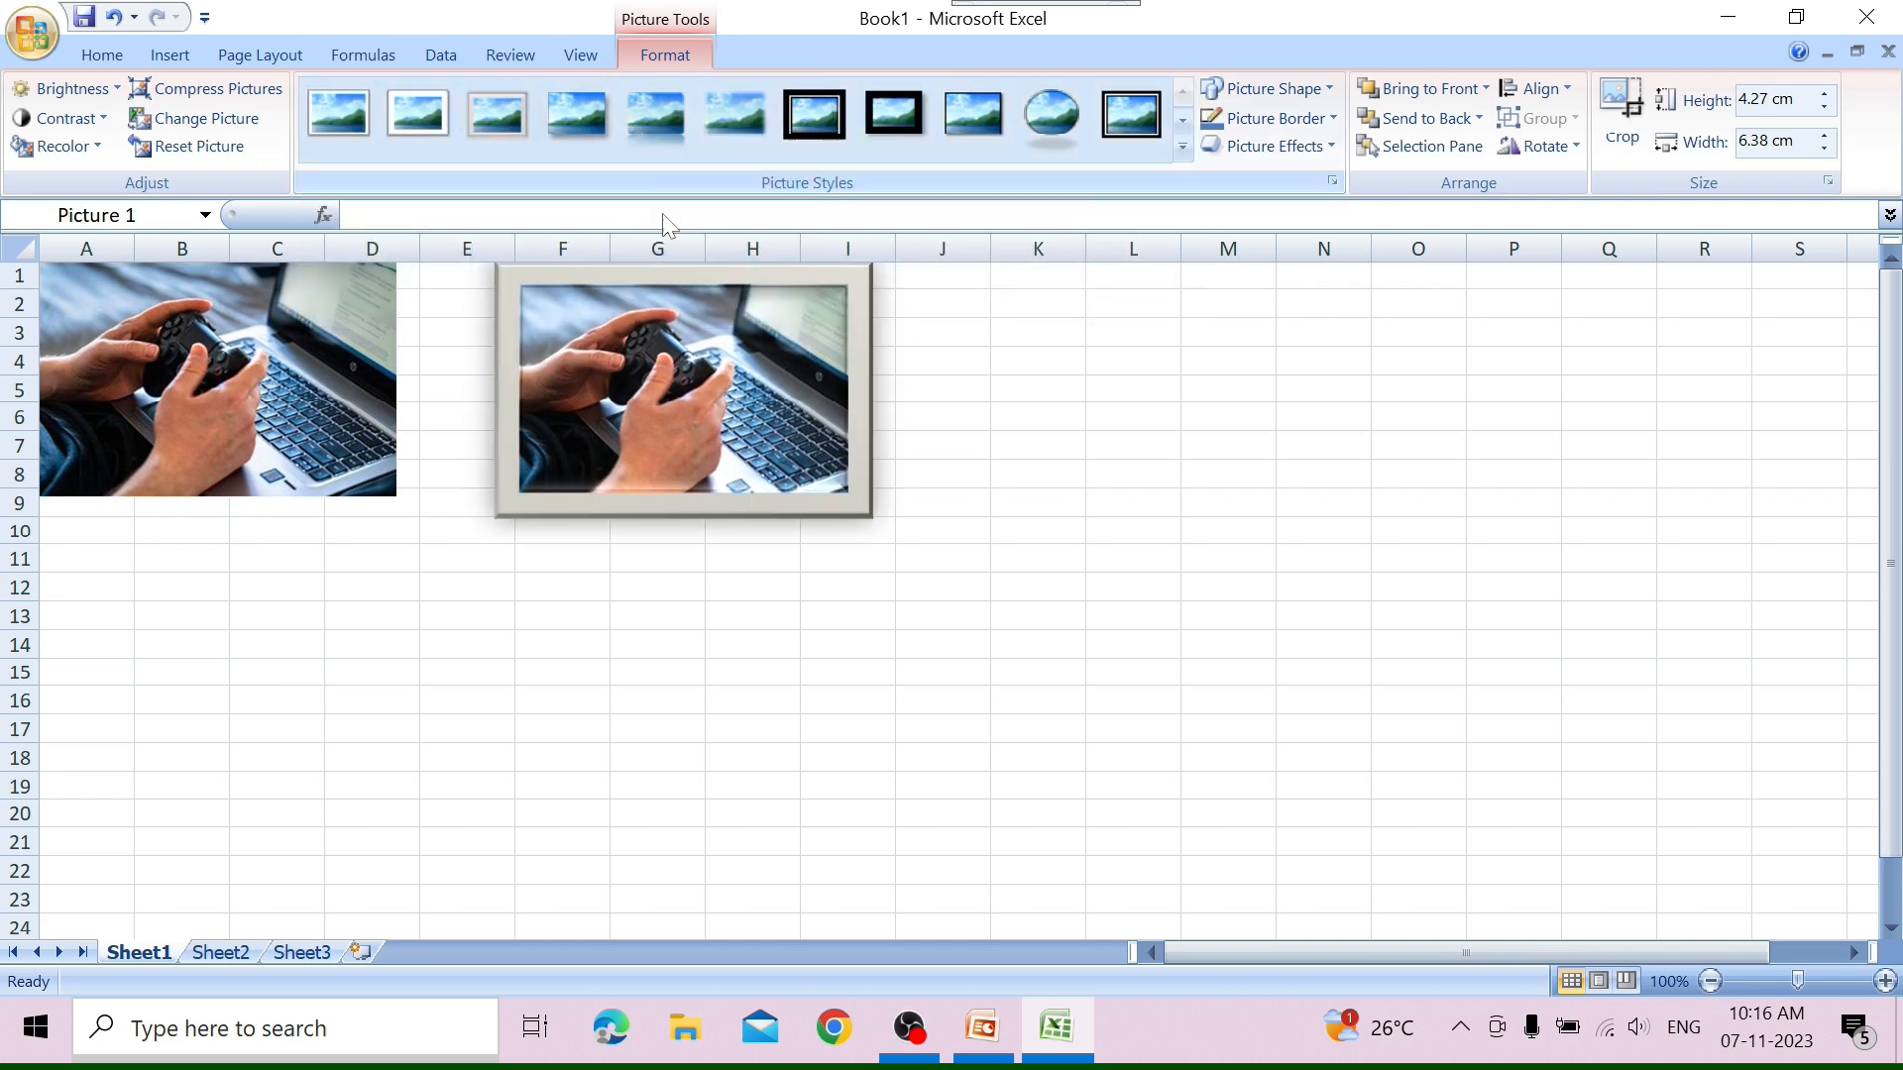
pyautogui.click(1183, 149)
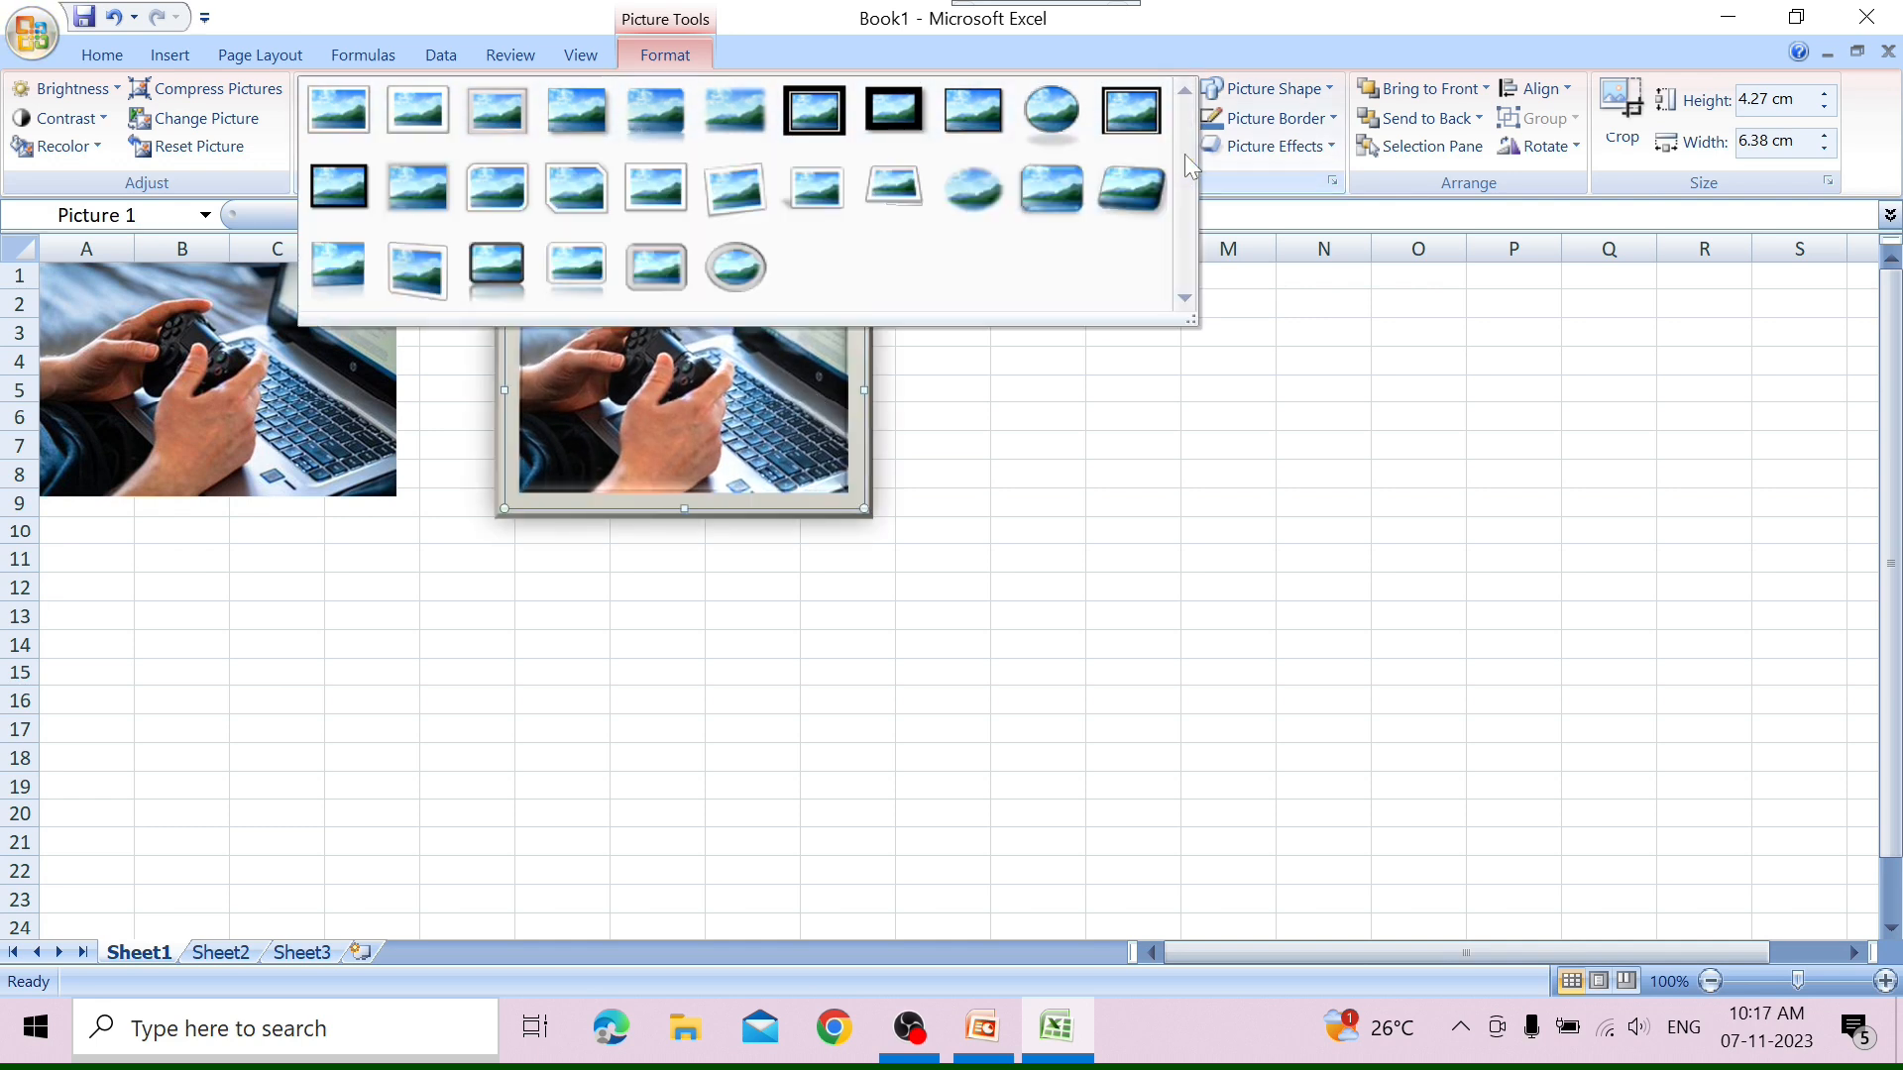
pyautogui.click(682, 267)
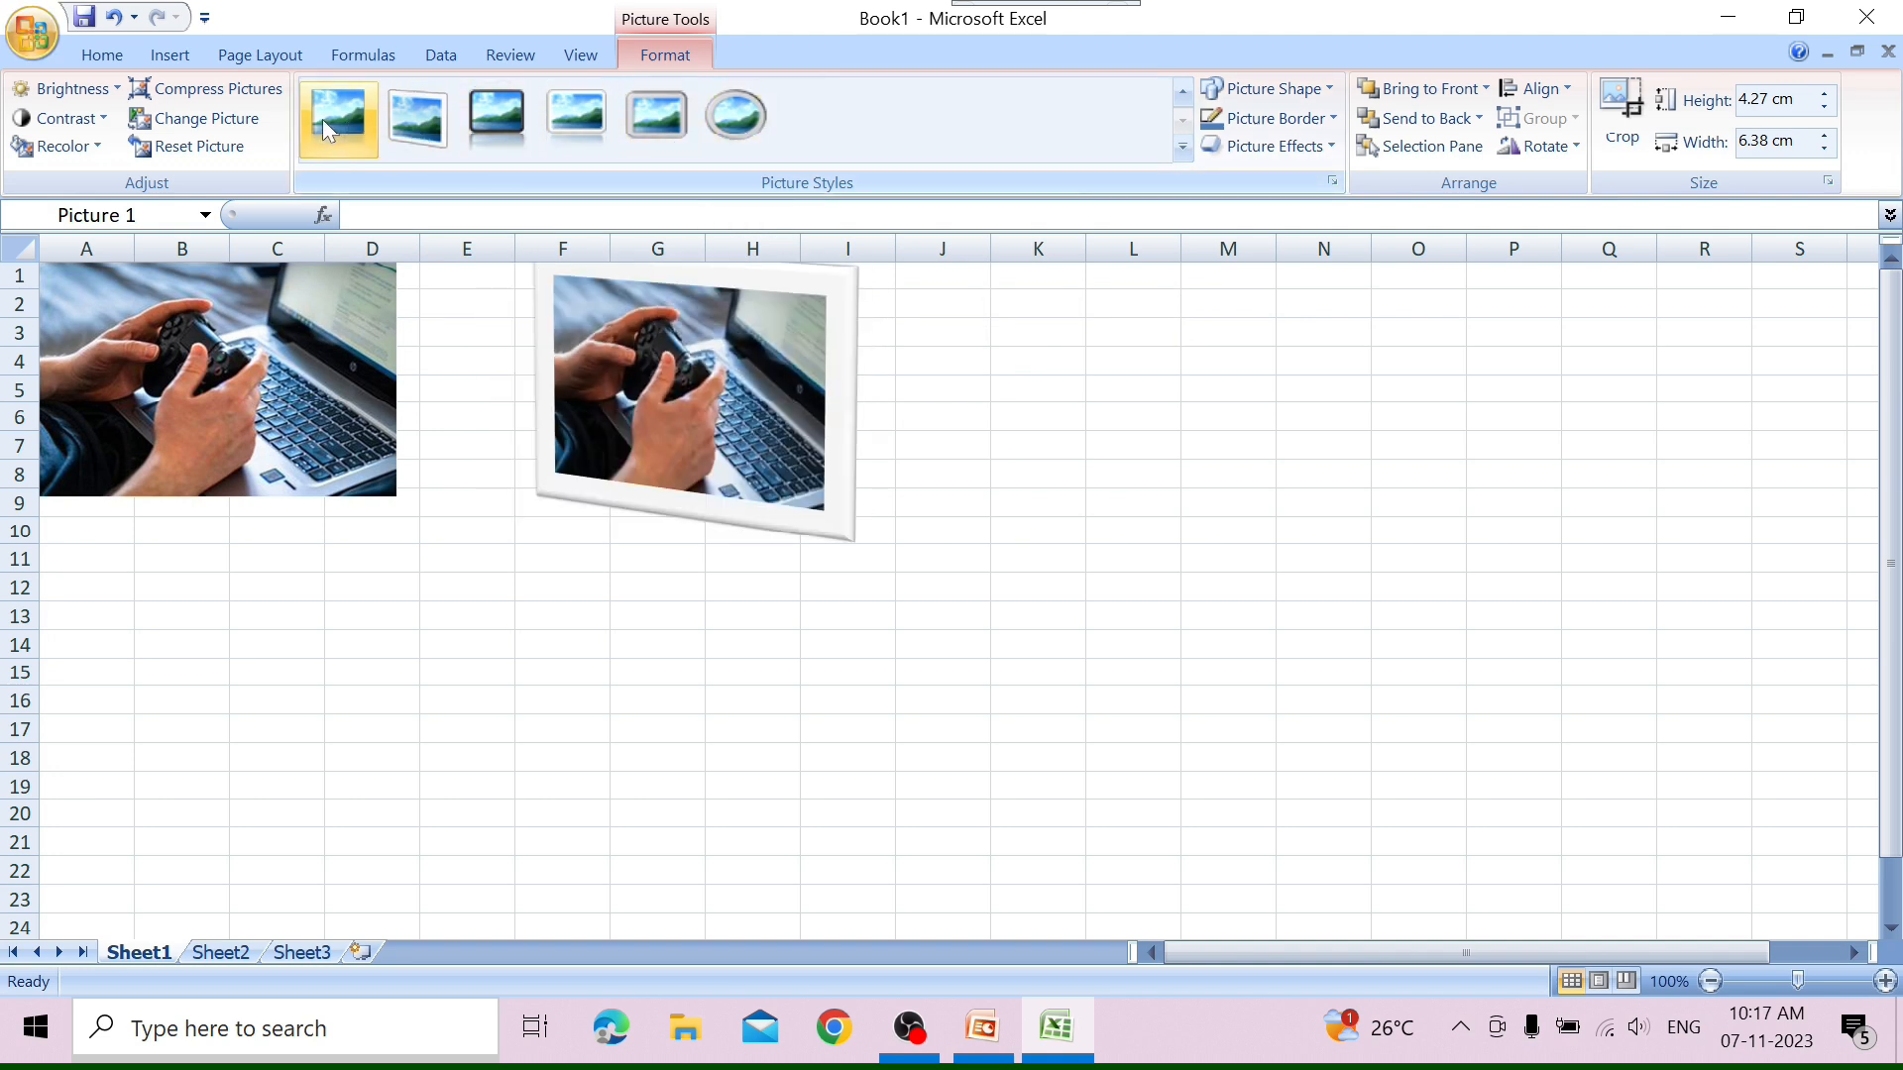
pyautogui.click(615, 127)
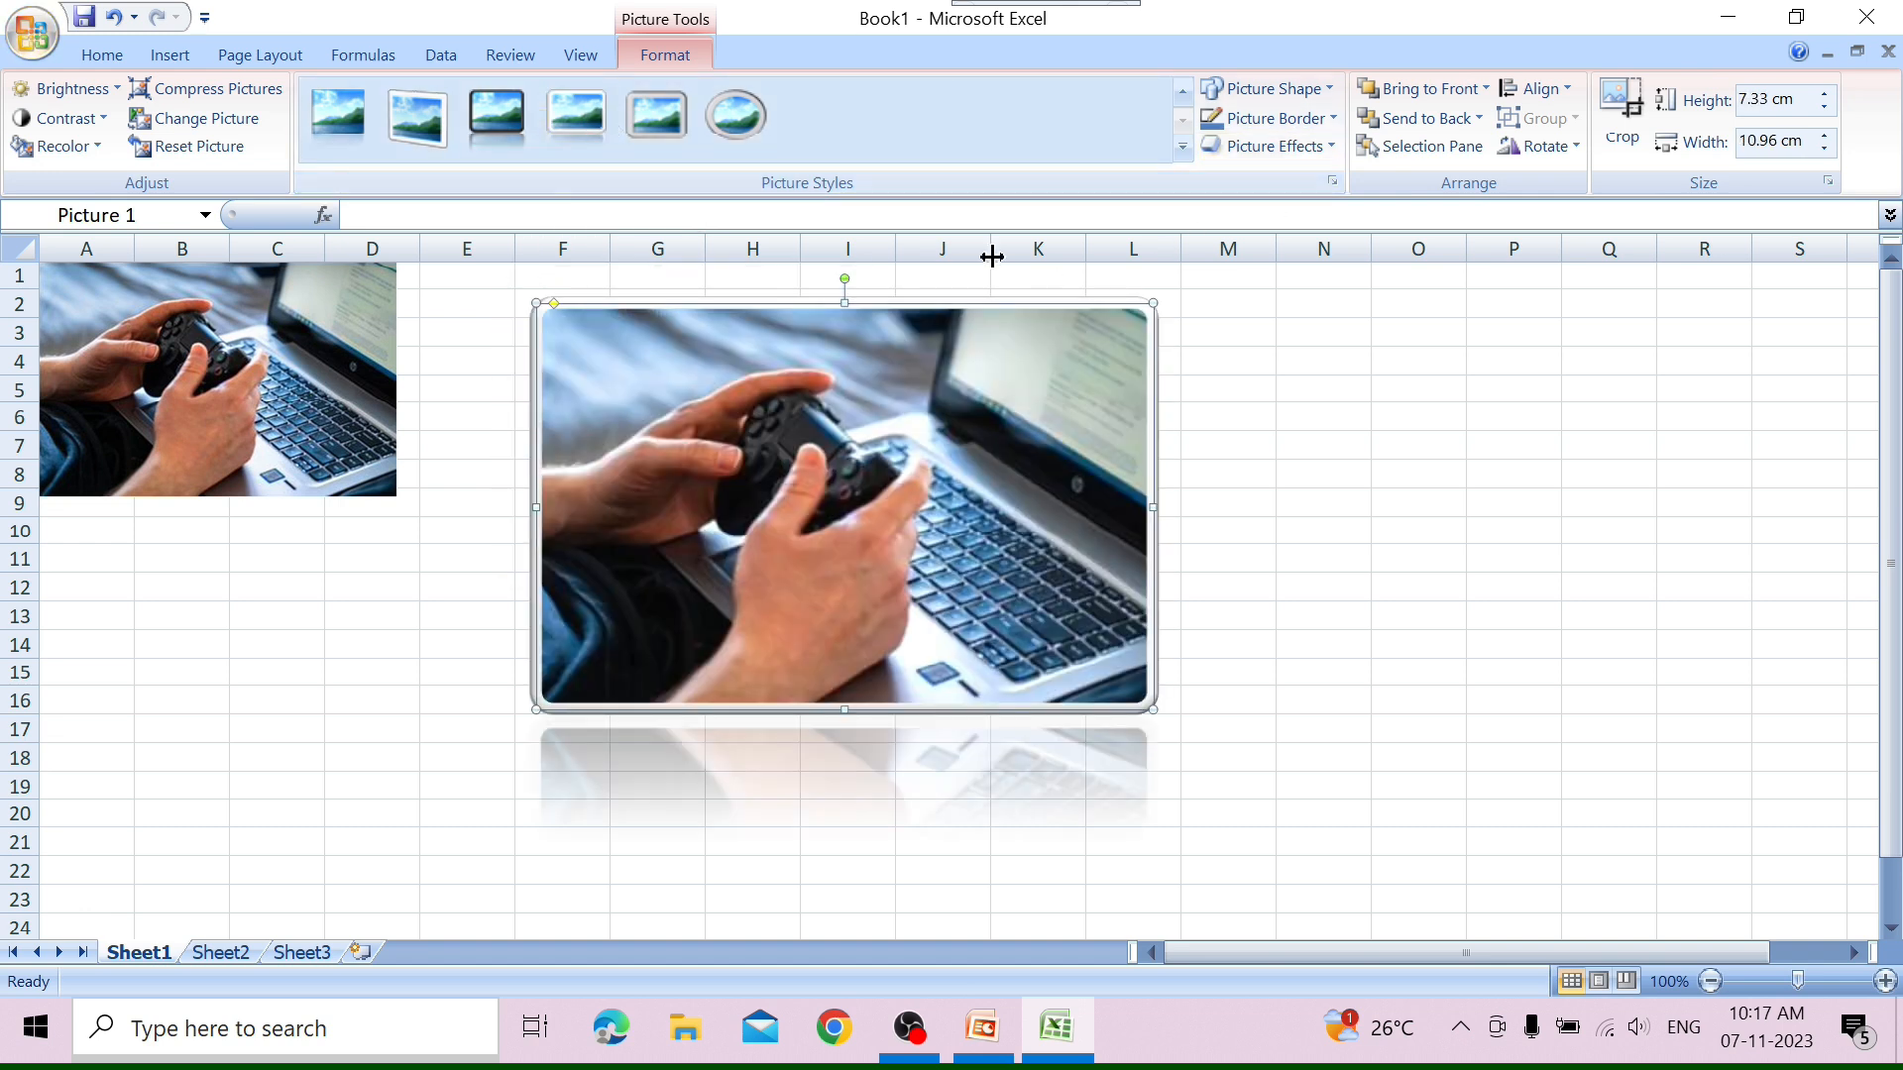
pyautogui.click(1185, 91)
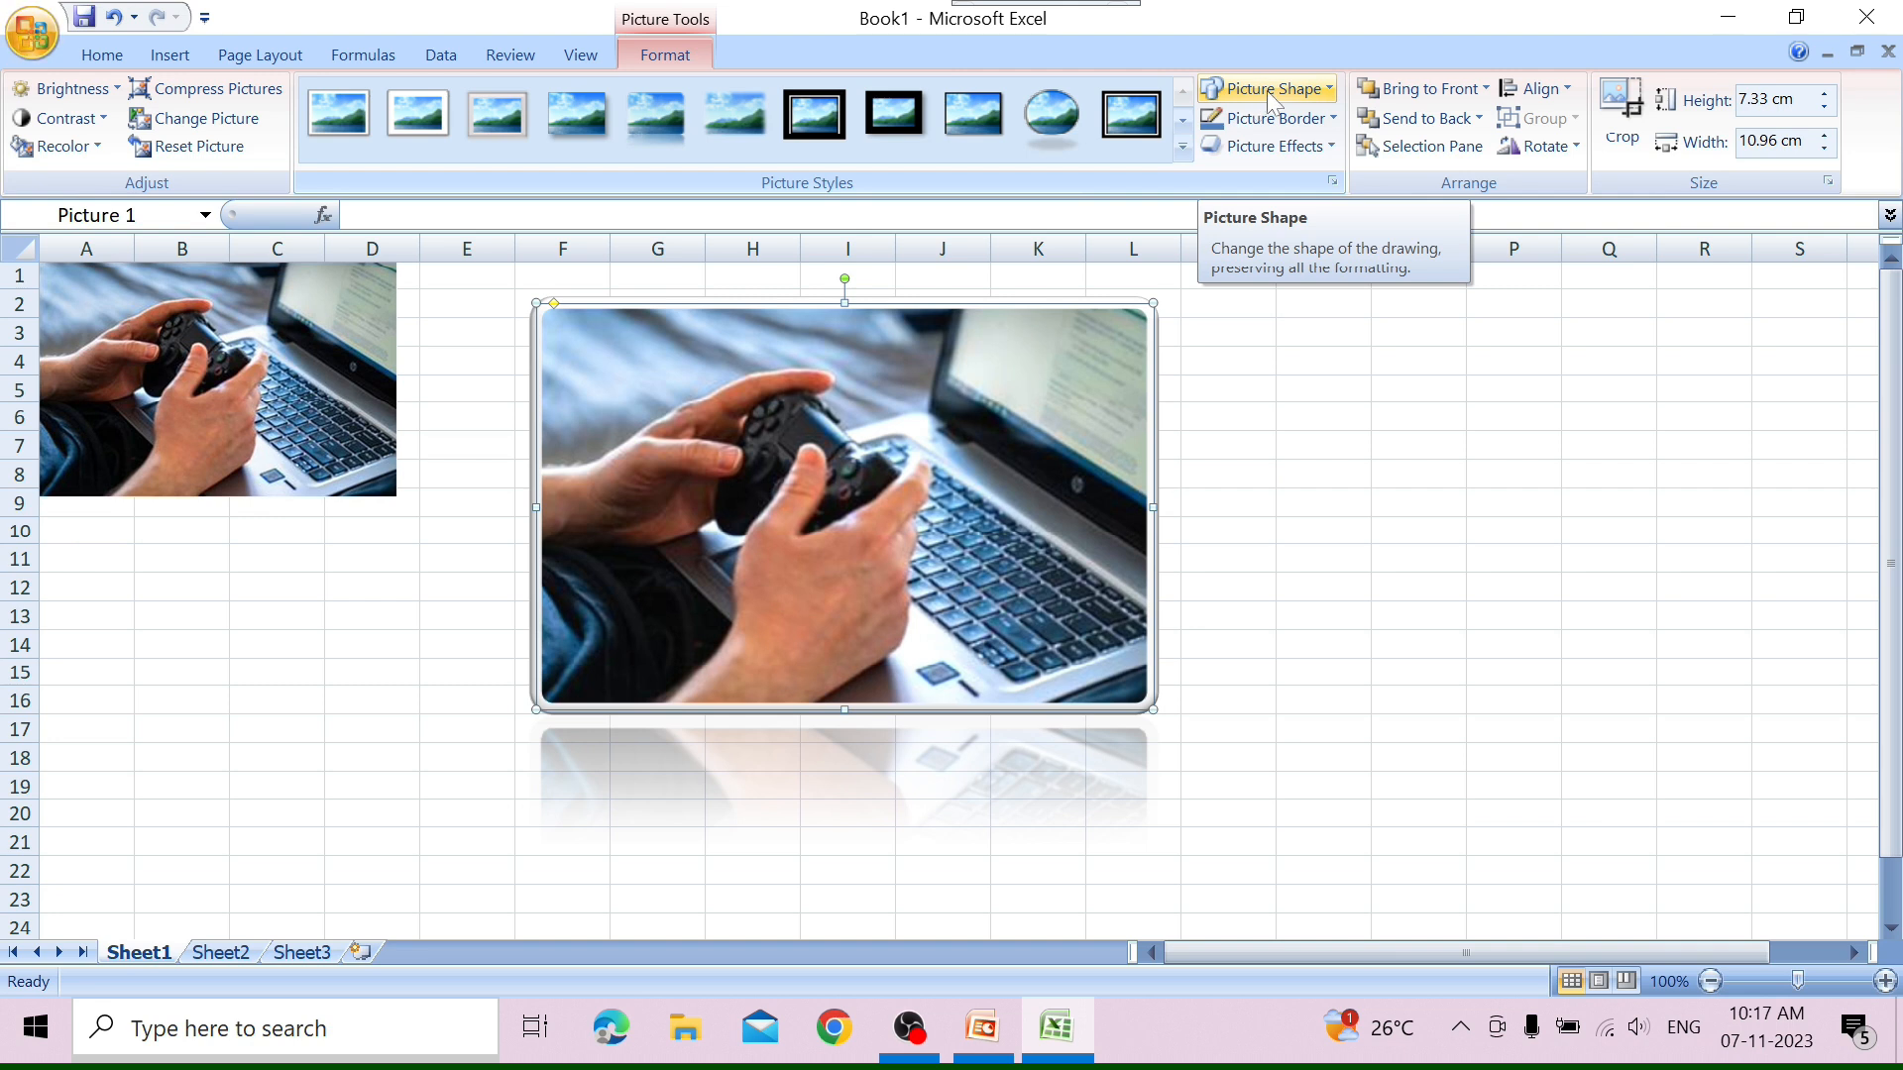
# Change the framed picture's shape to a teardrop after trying a triangle, and give it an orange border.
pyautogui.click(1328, 86)
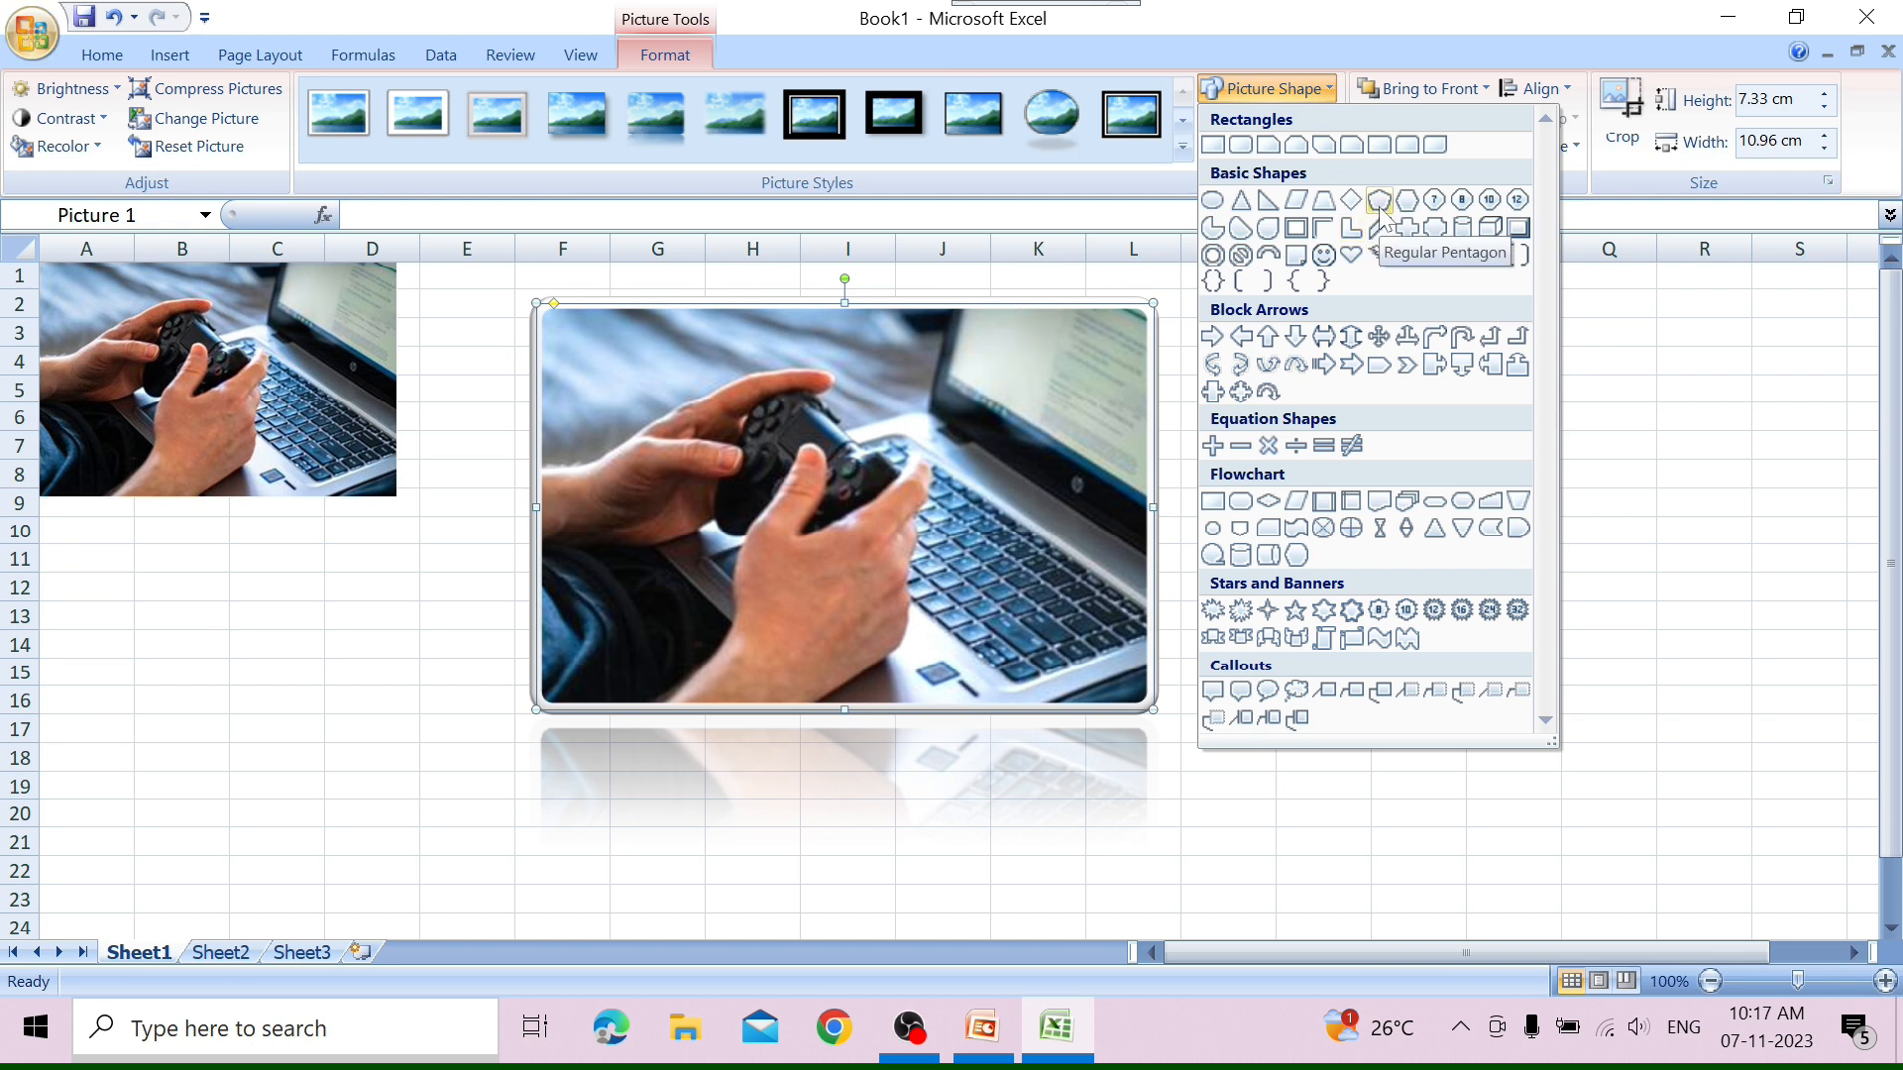
pyautogui.click(1241, 200)
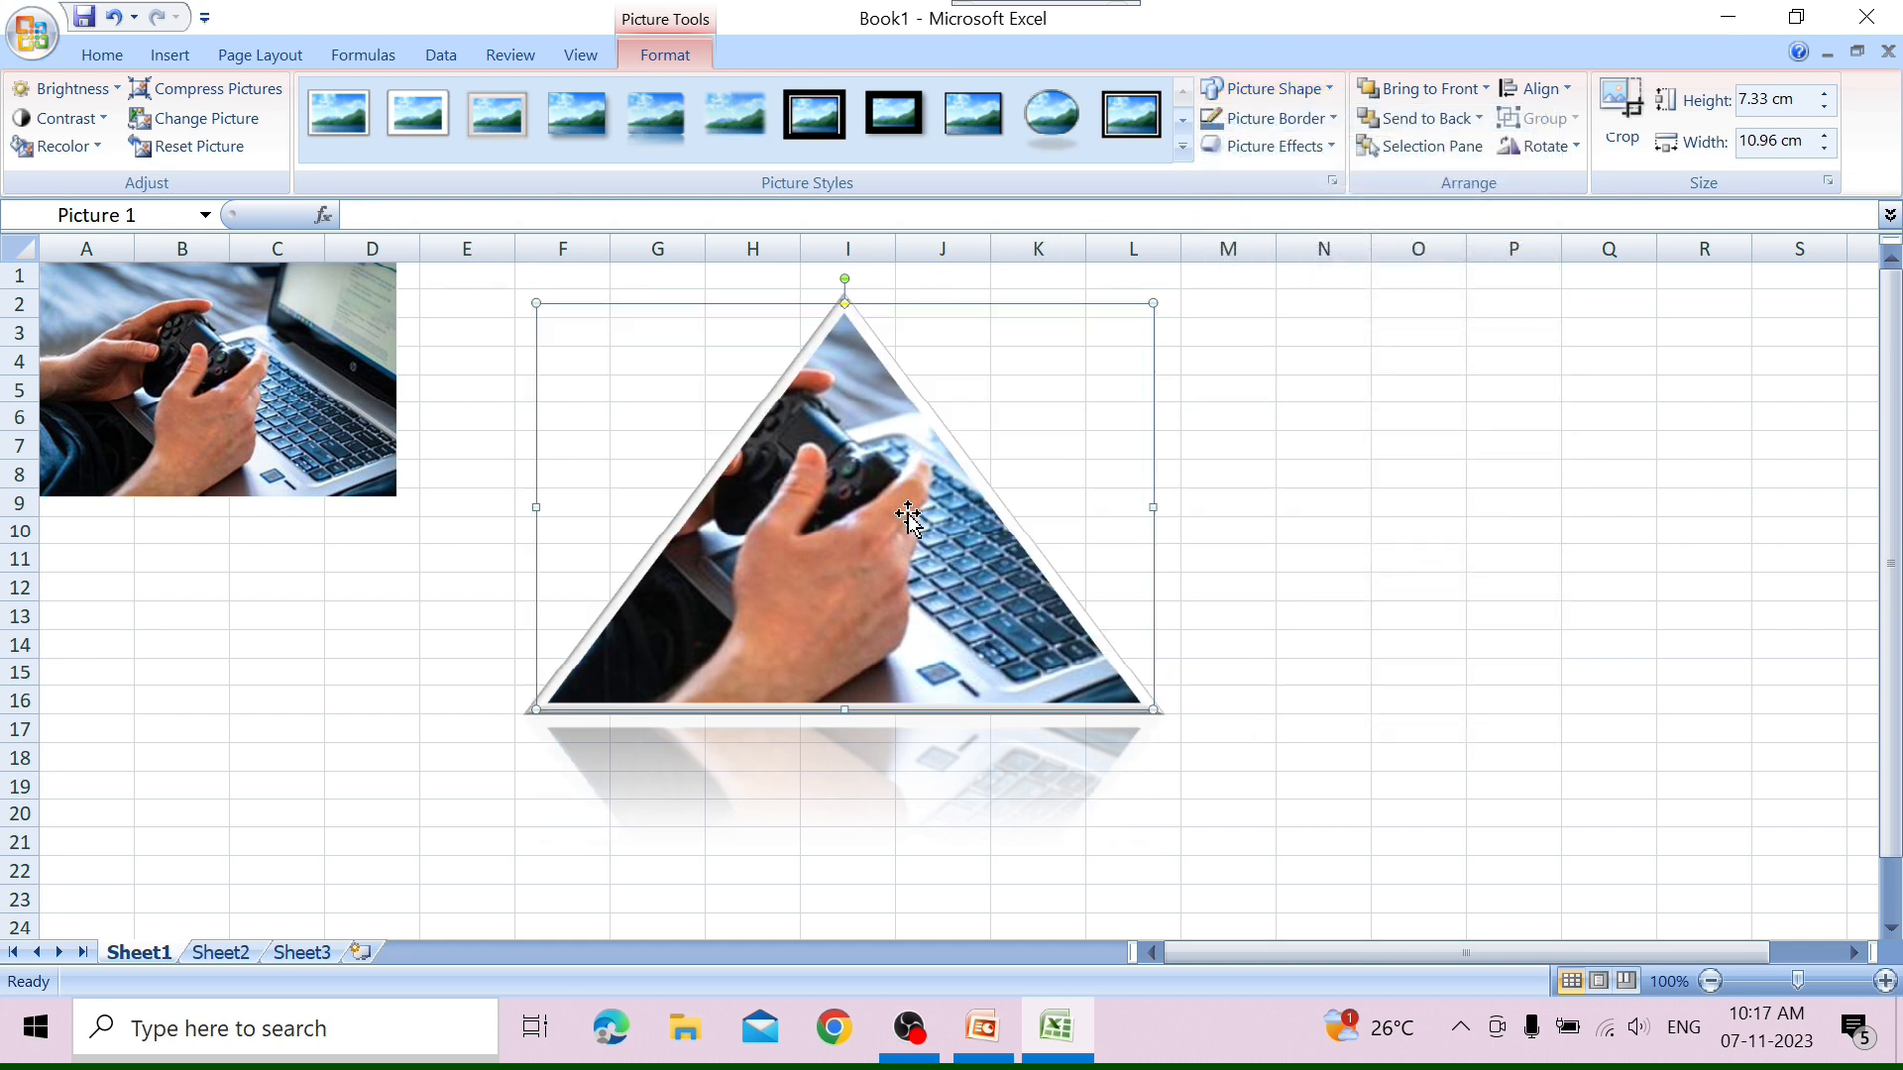
pyautogui.click(1326, 89)
pyautogui.click(1274, 234)
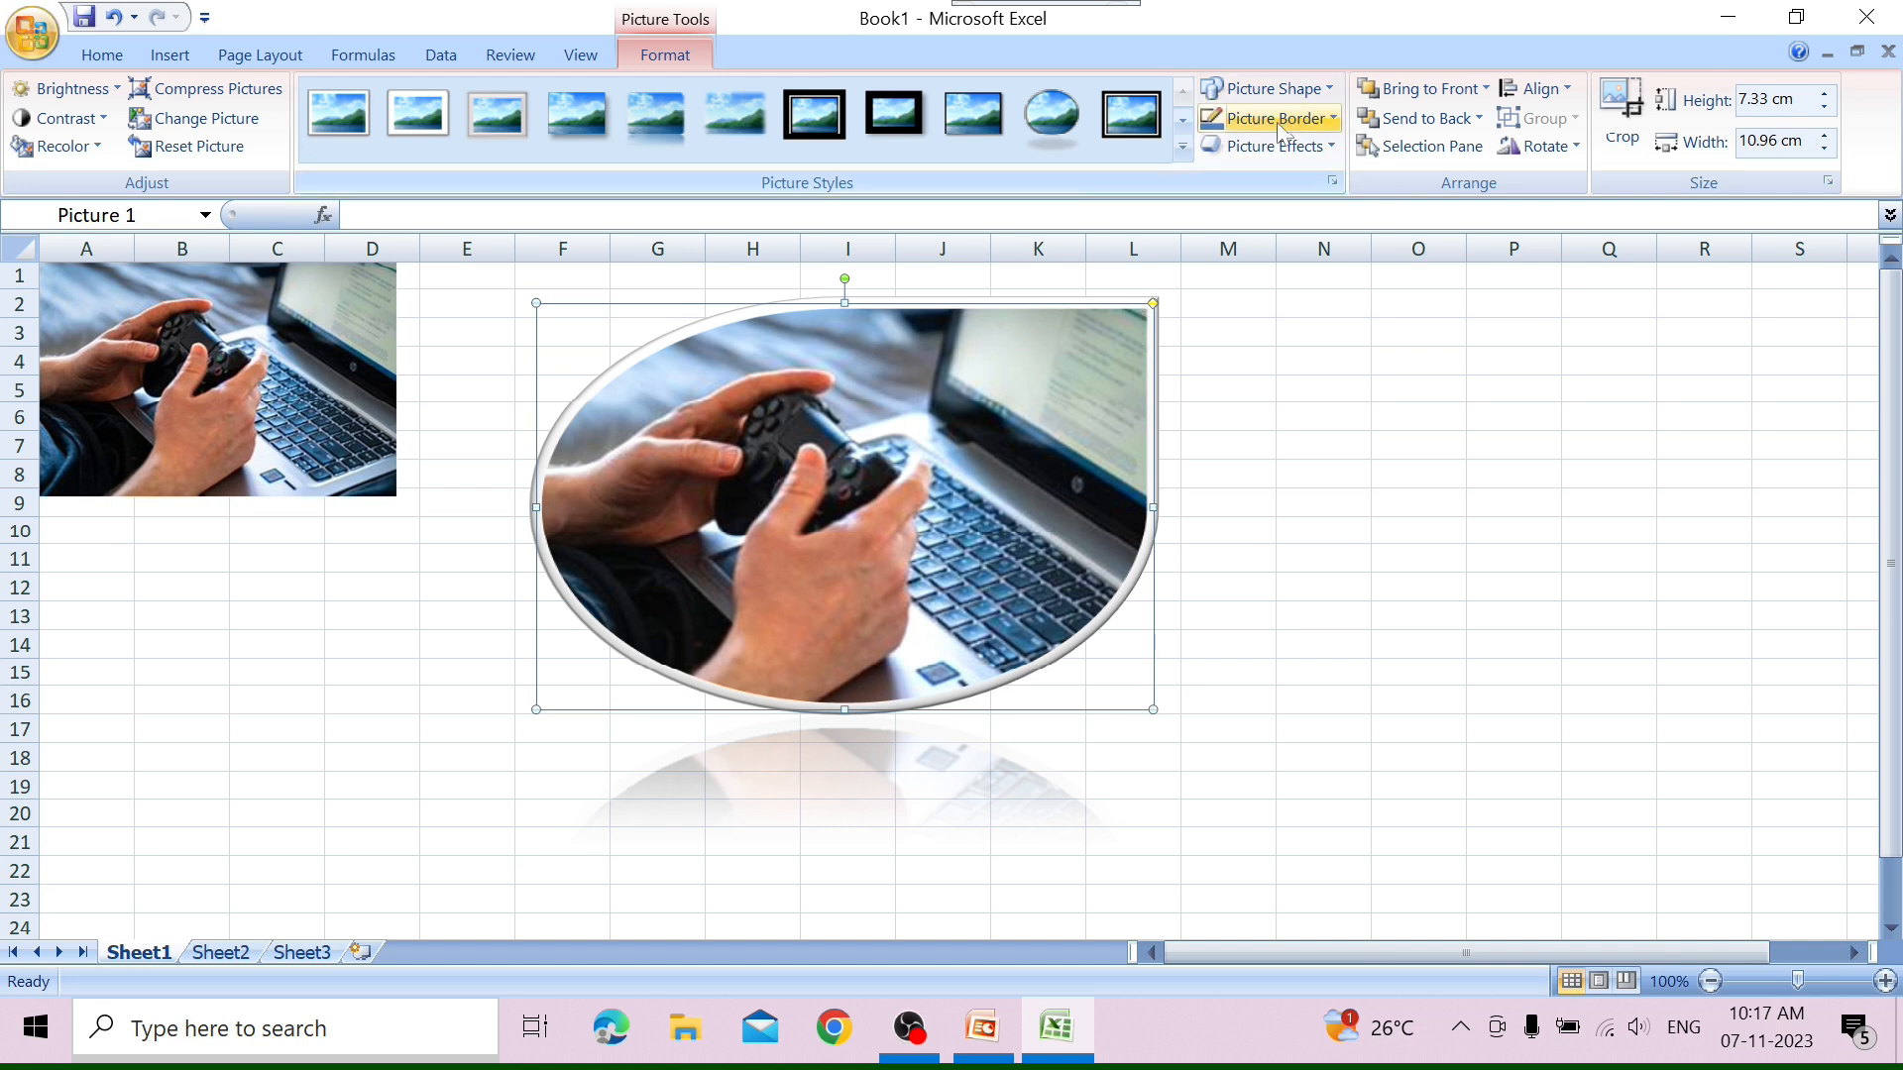
pyautogui.click(1334, 120)
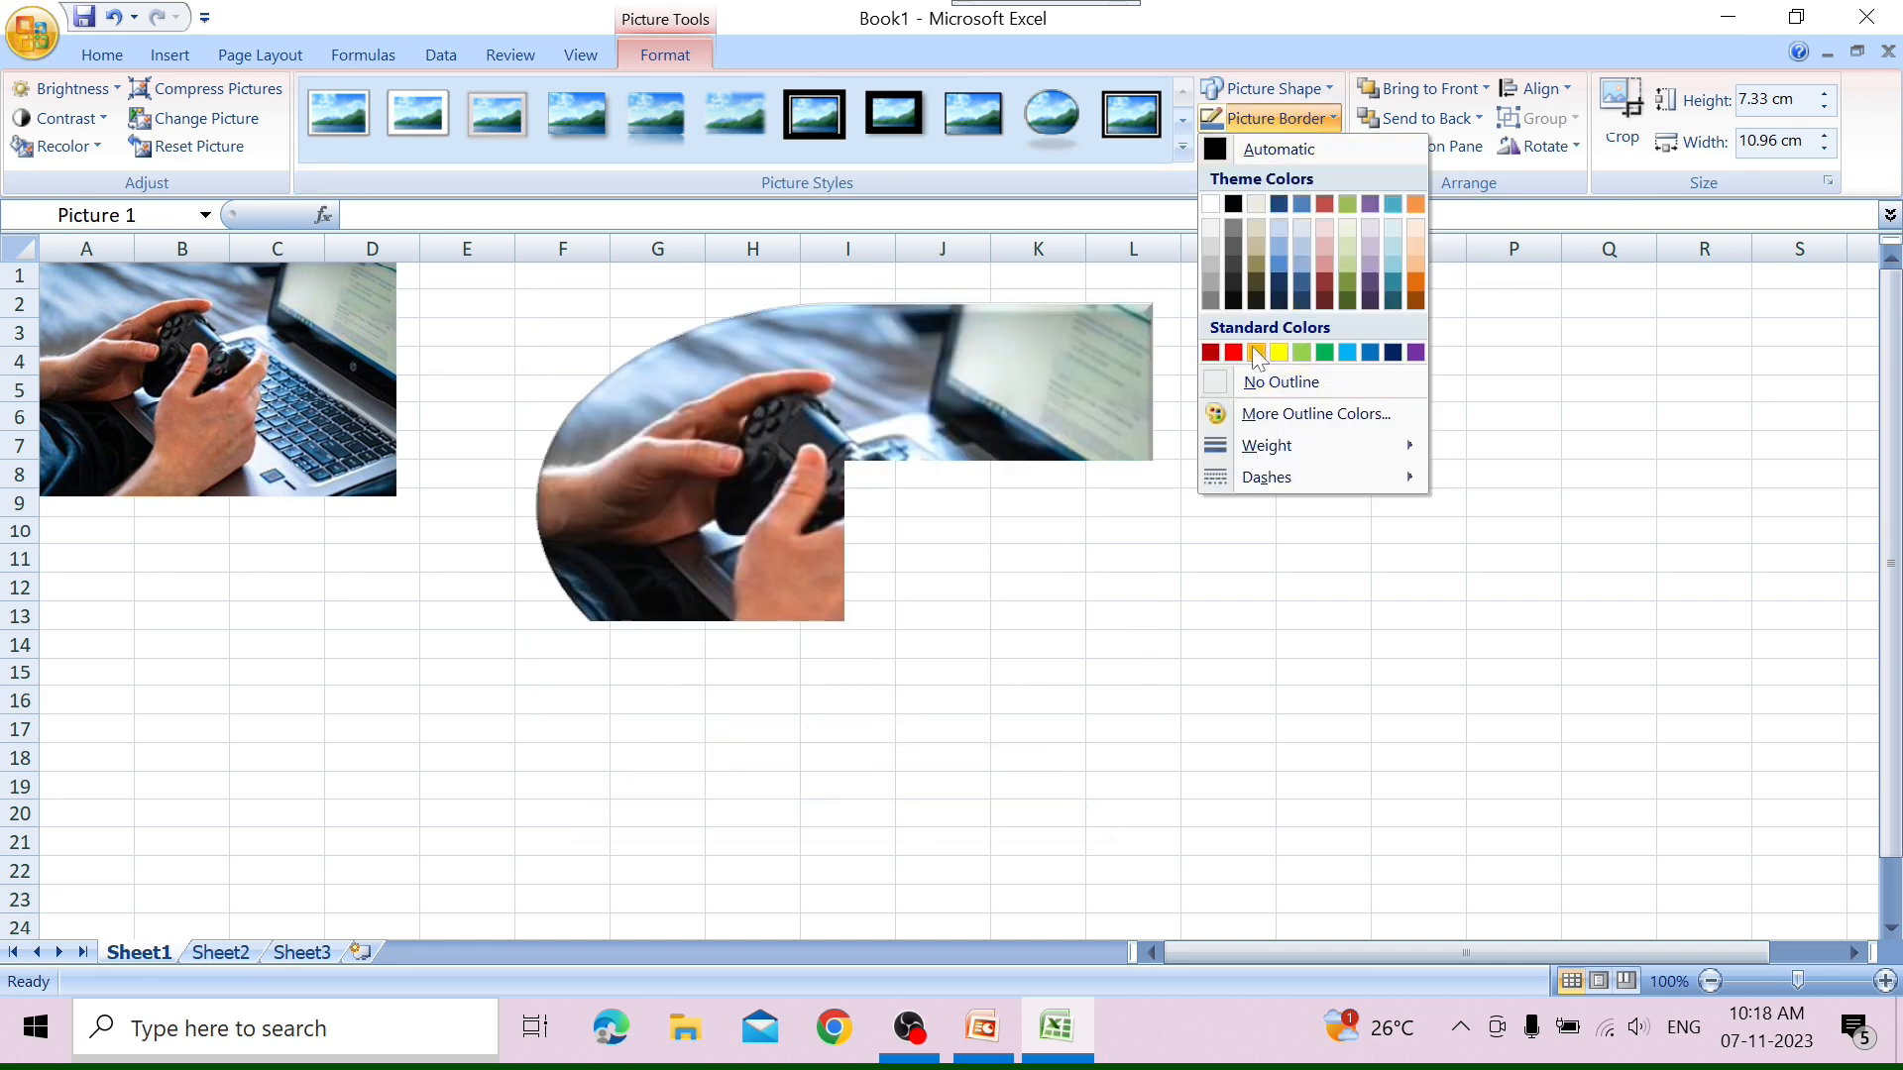
pyautogui.click(1256, 352)
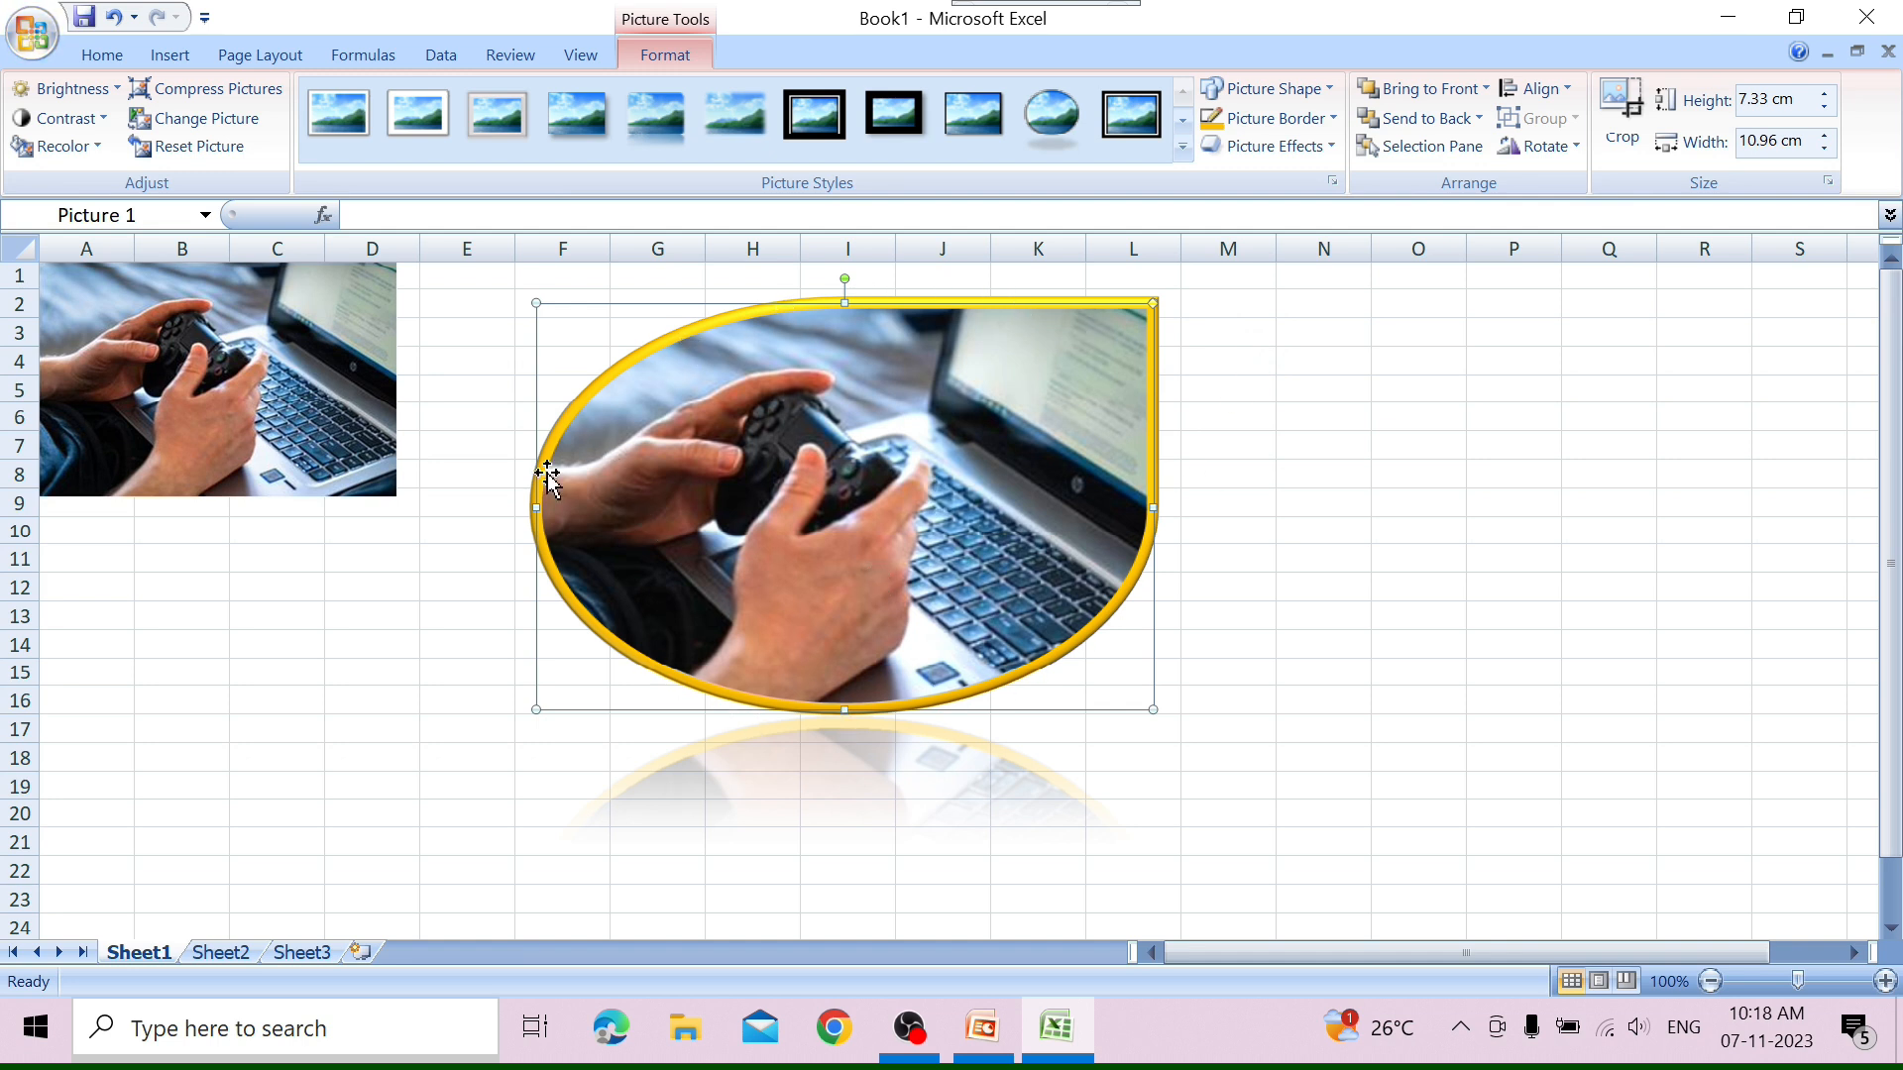
# Browse the picture effects for the teardrop picture and apply the middle reflection variation in the second row.
pyautogui.click(1314, 154)
pyautogui.moveTo(1316, 190)
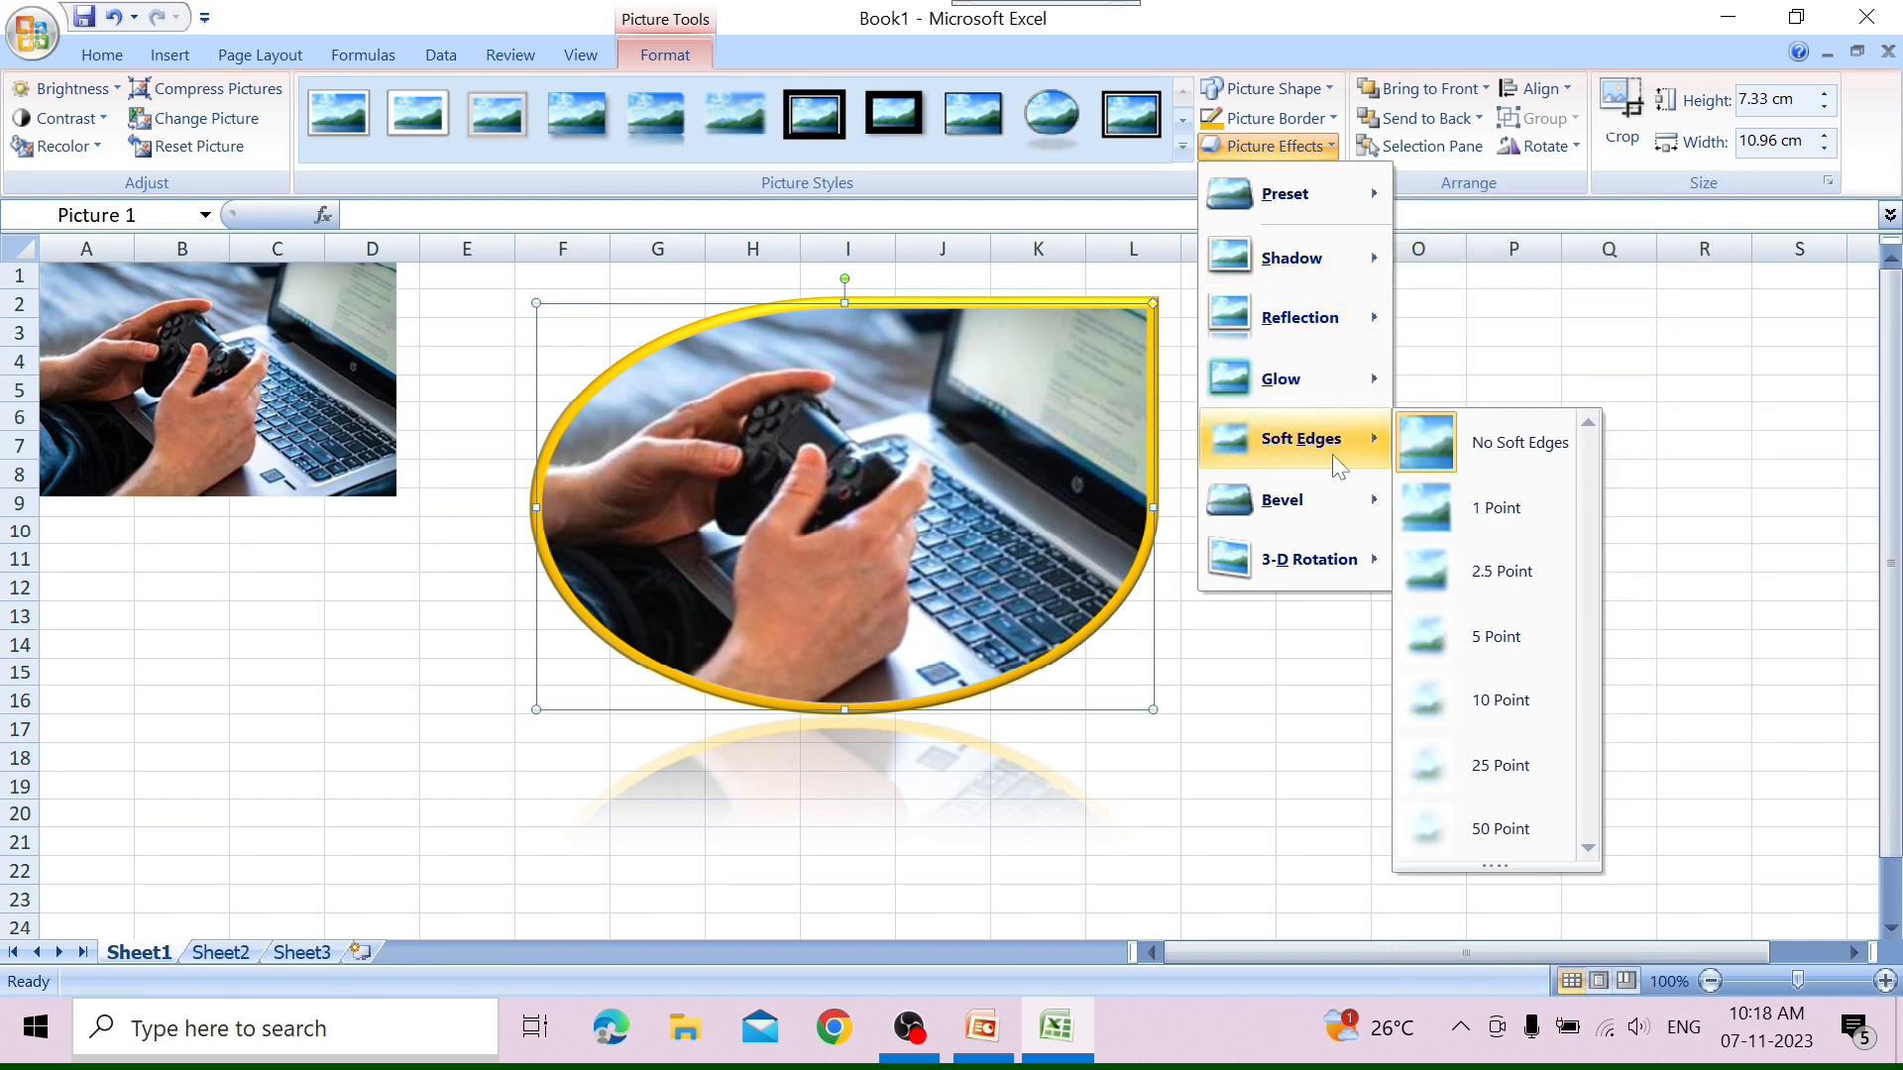
pyautogui.moveTo(1351, 563)
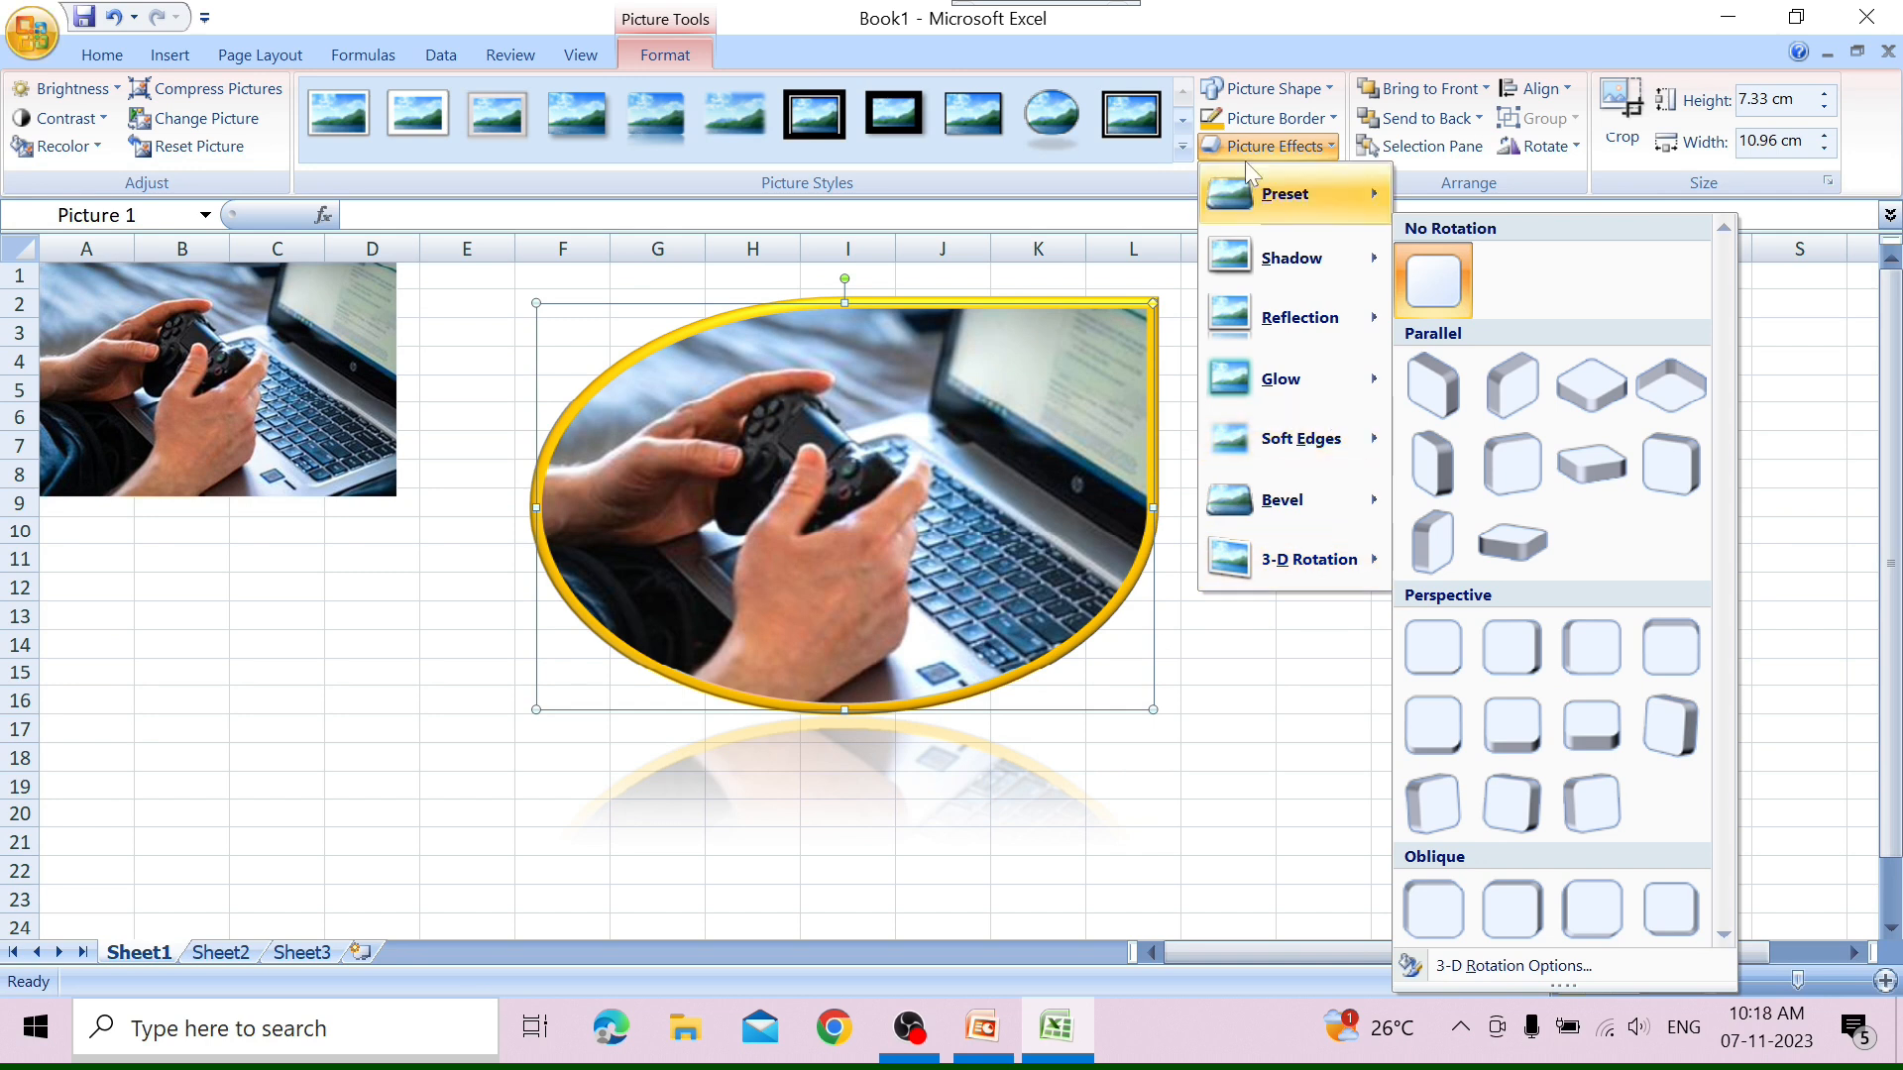
pyautogui.moveTo(1288, 261)
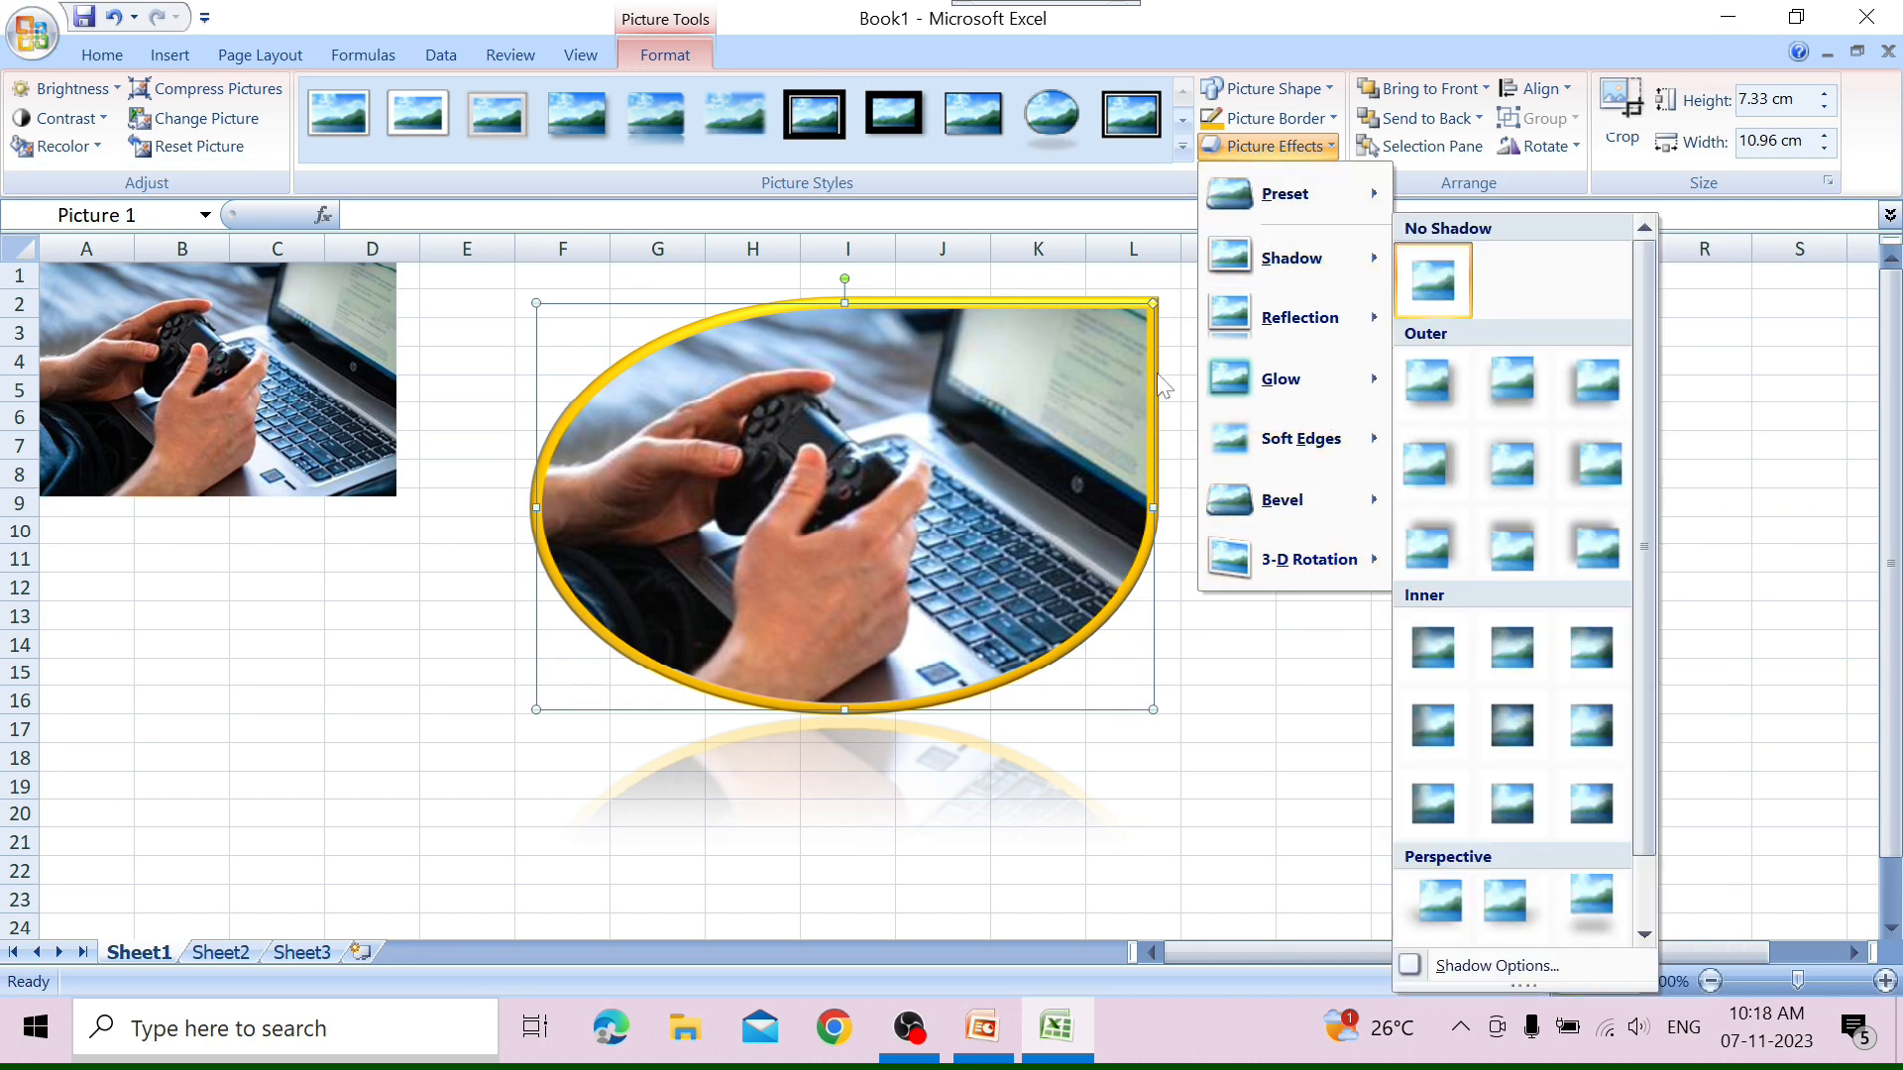
pyautogui.moveTo(1340, 448)
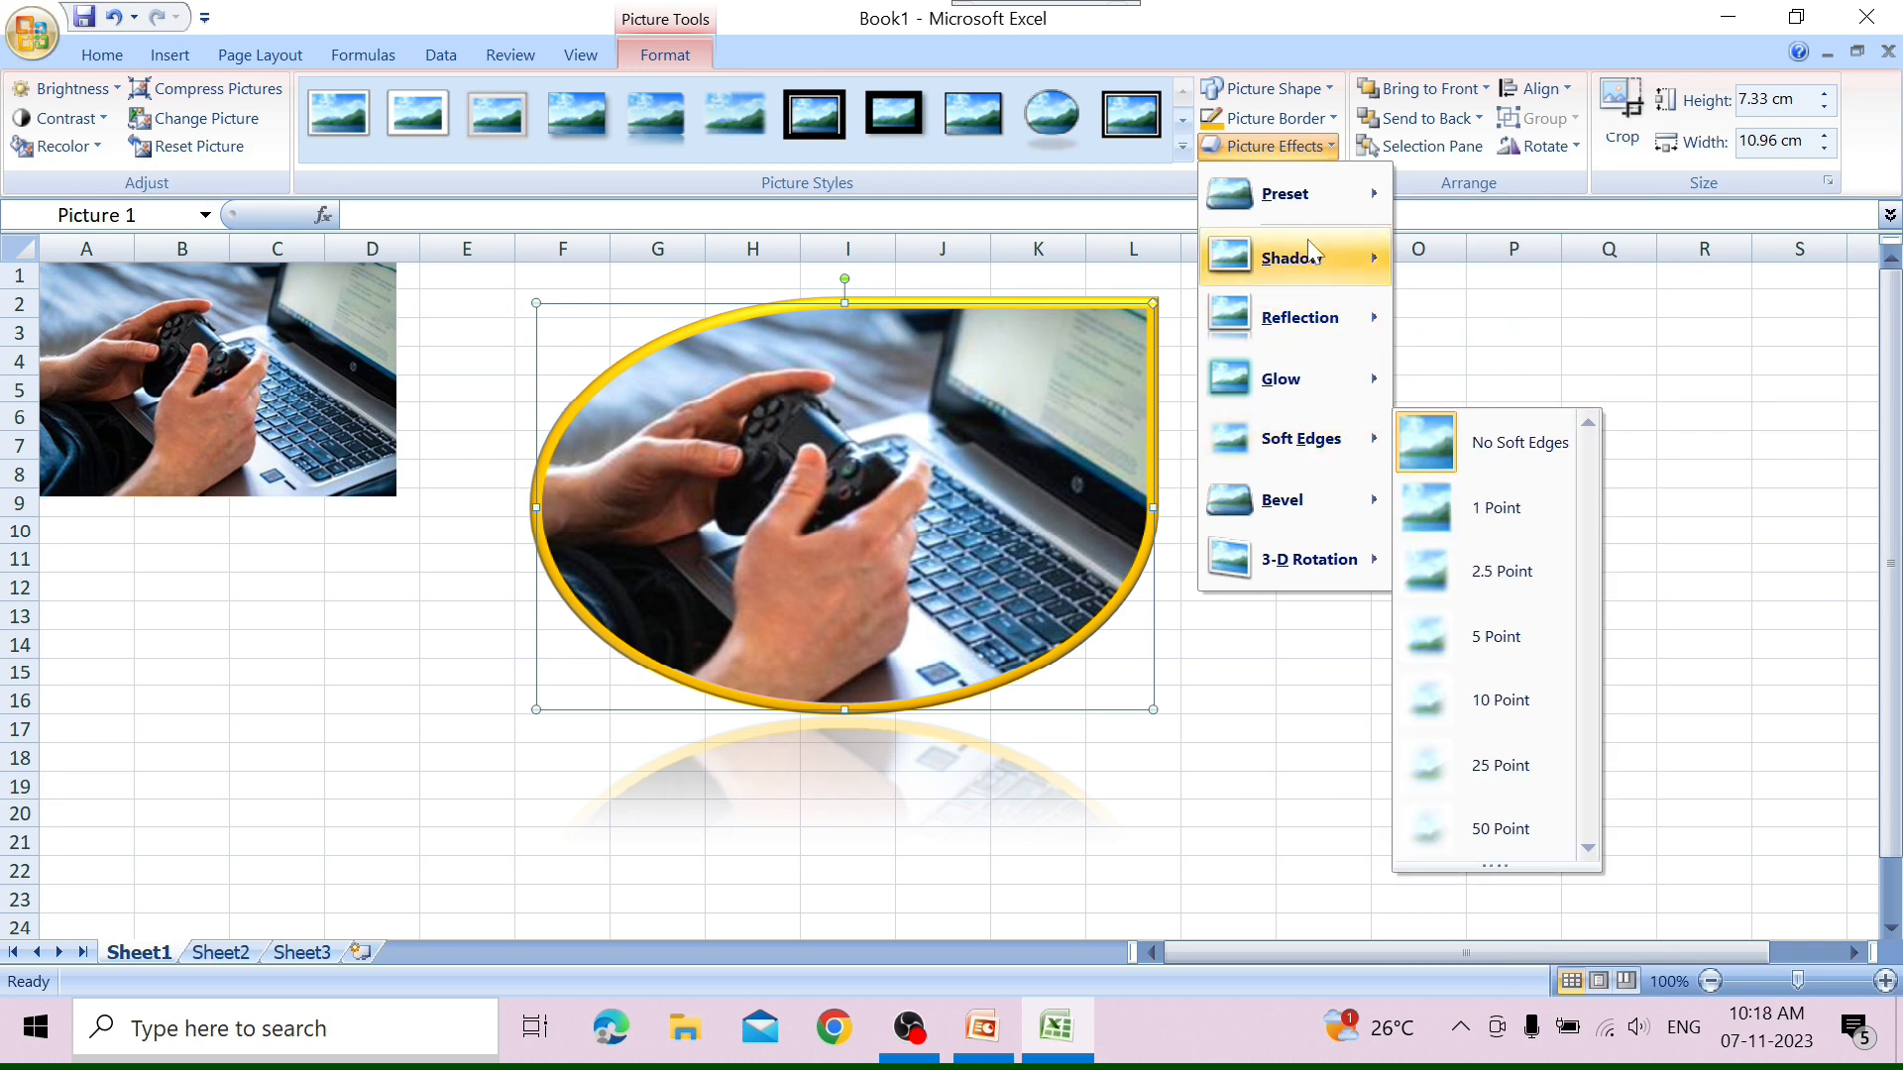
pyautogui.moveTo(1306, 313)
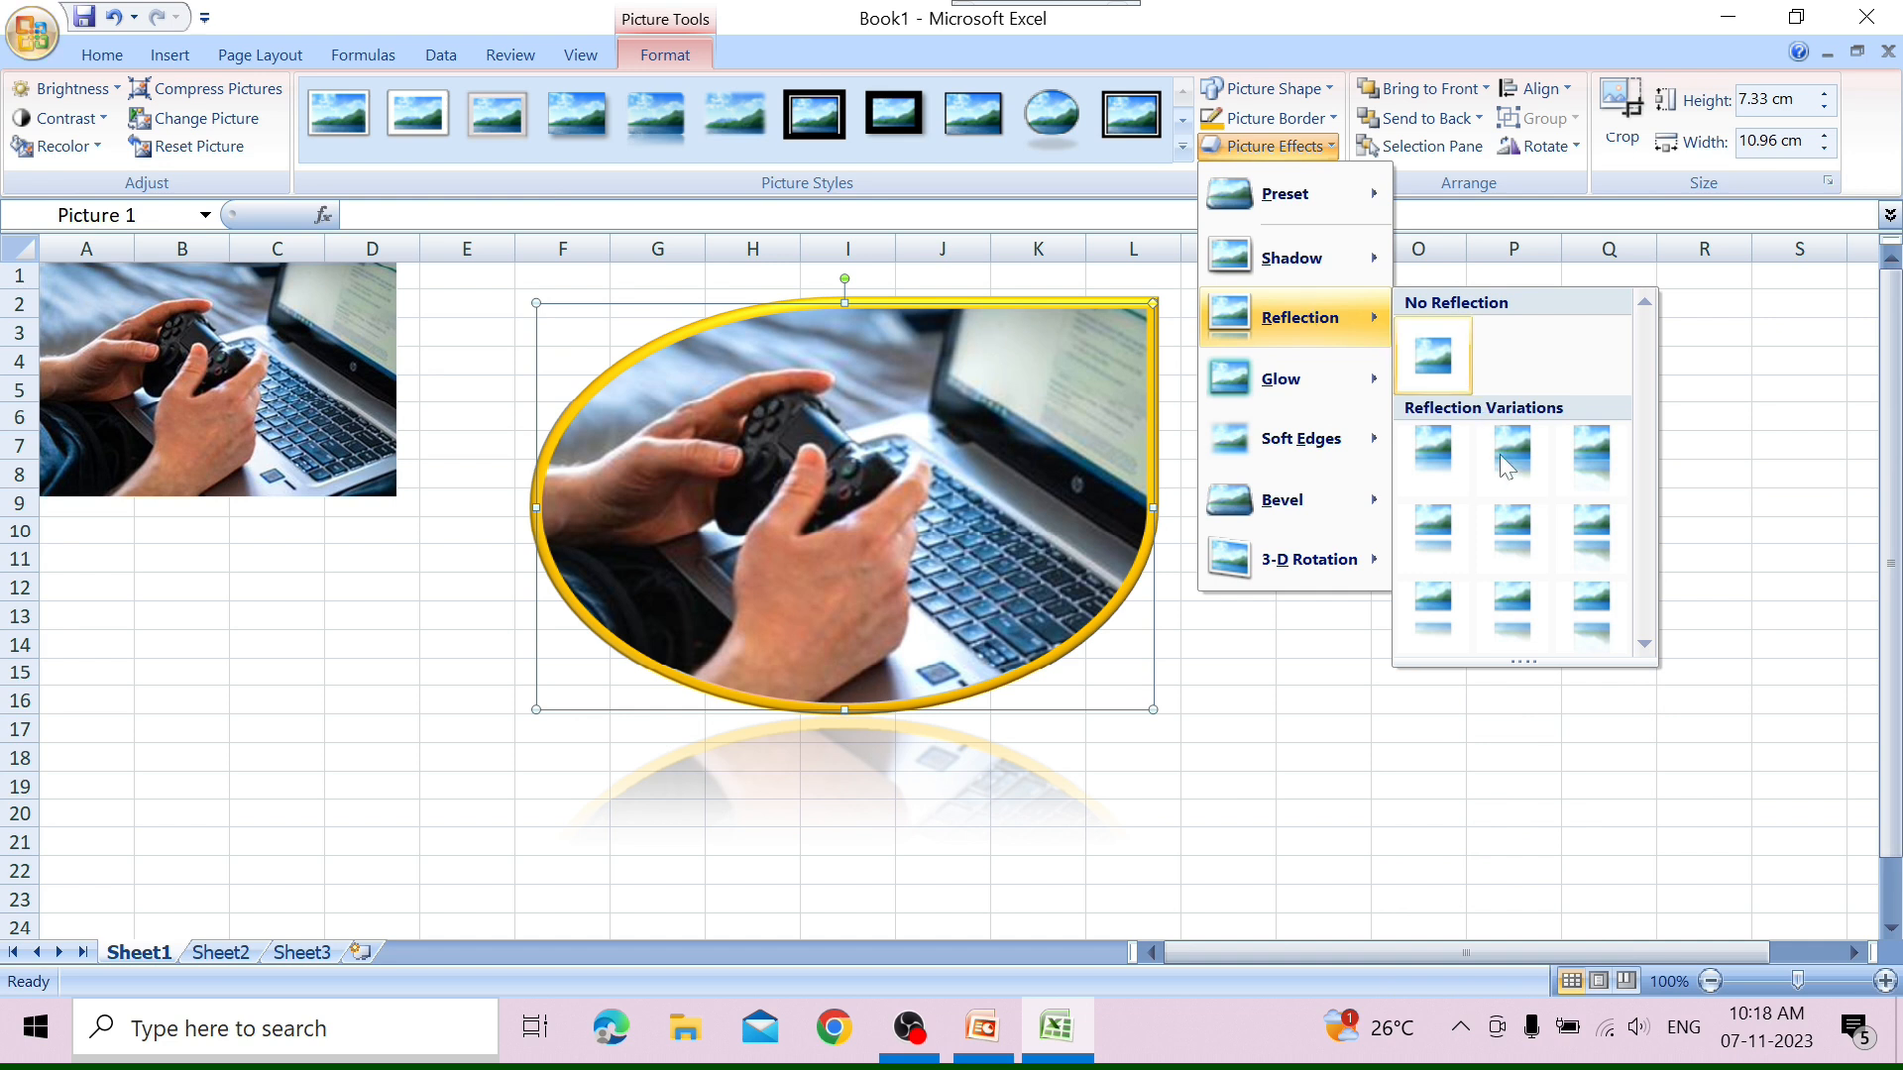
pyautogui.click(1498, 513)
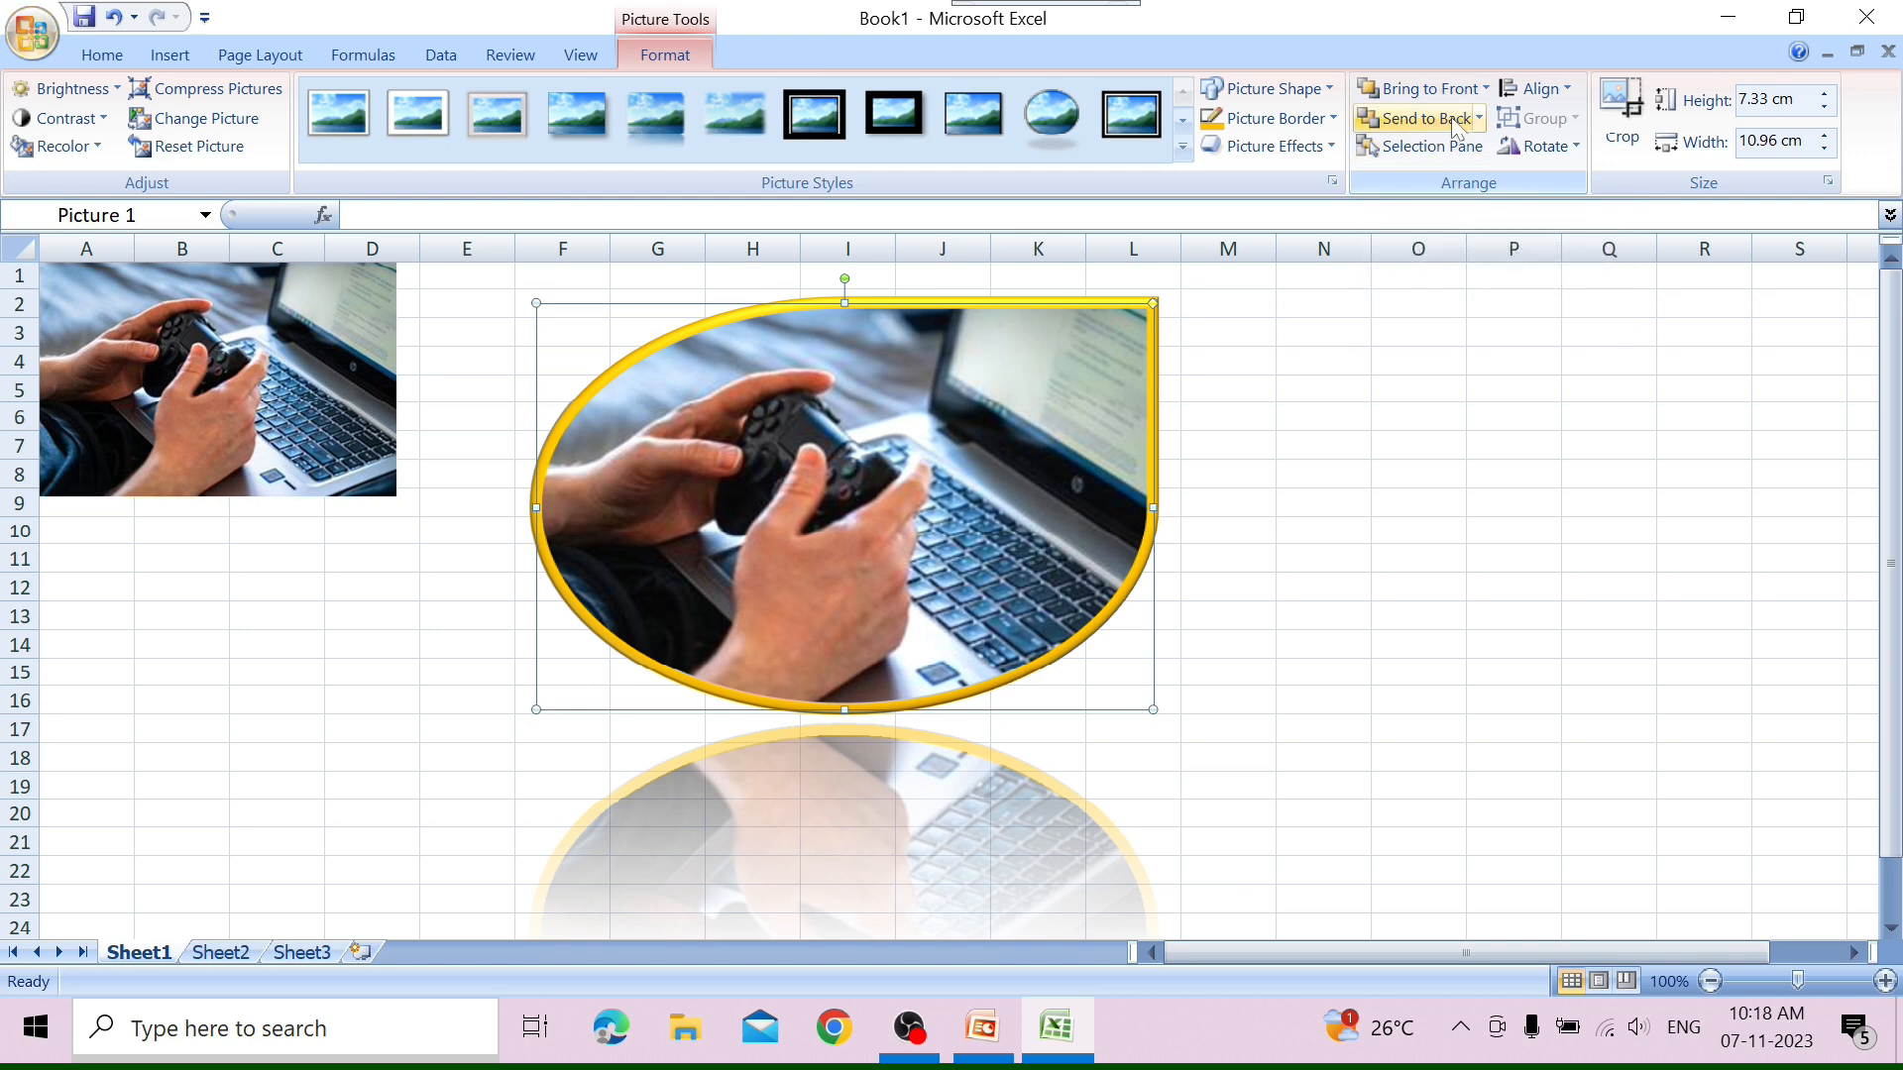
# Move the smaller picture onto the teardrop picture, then bring the teardrop to the front and offset it so they partly overlap.
pyautogui.moveTo(355, 365); pyautogui.dragTo(930, 461)
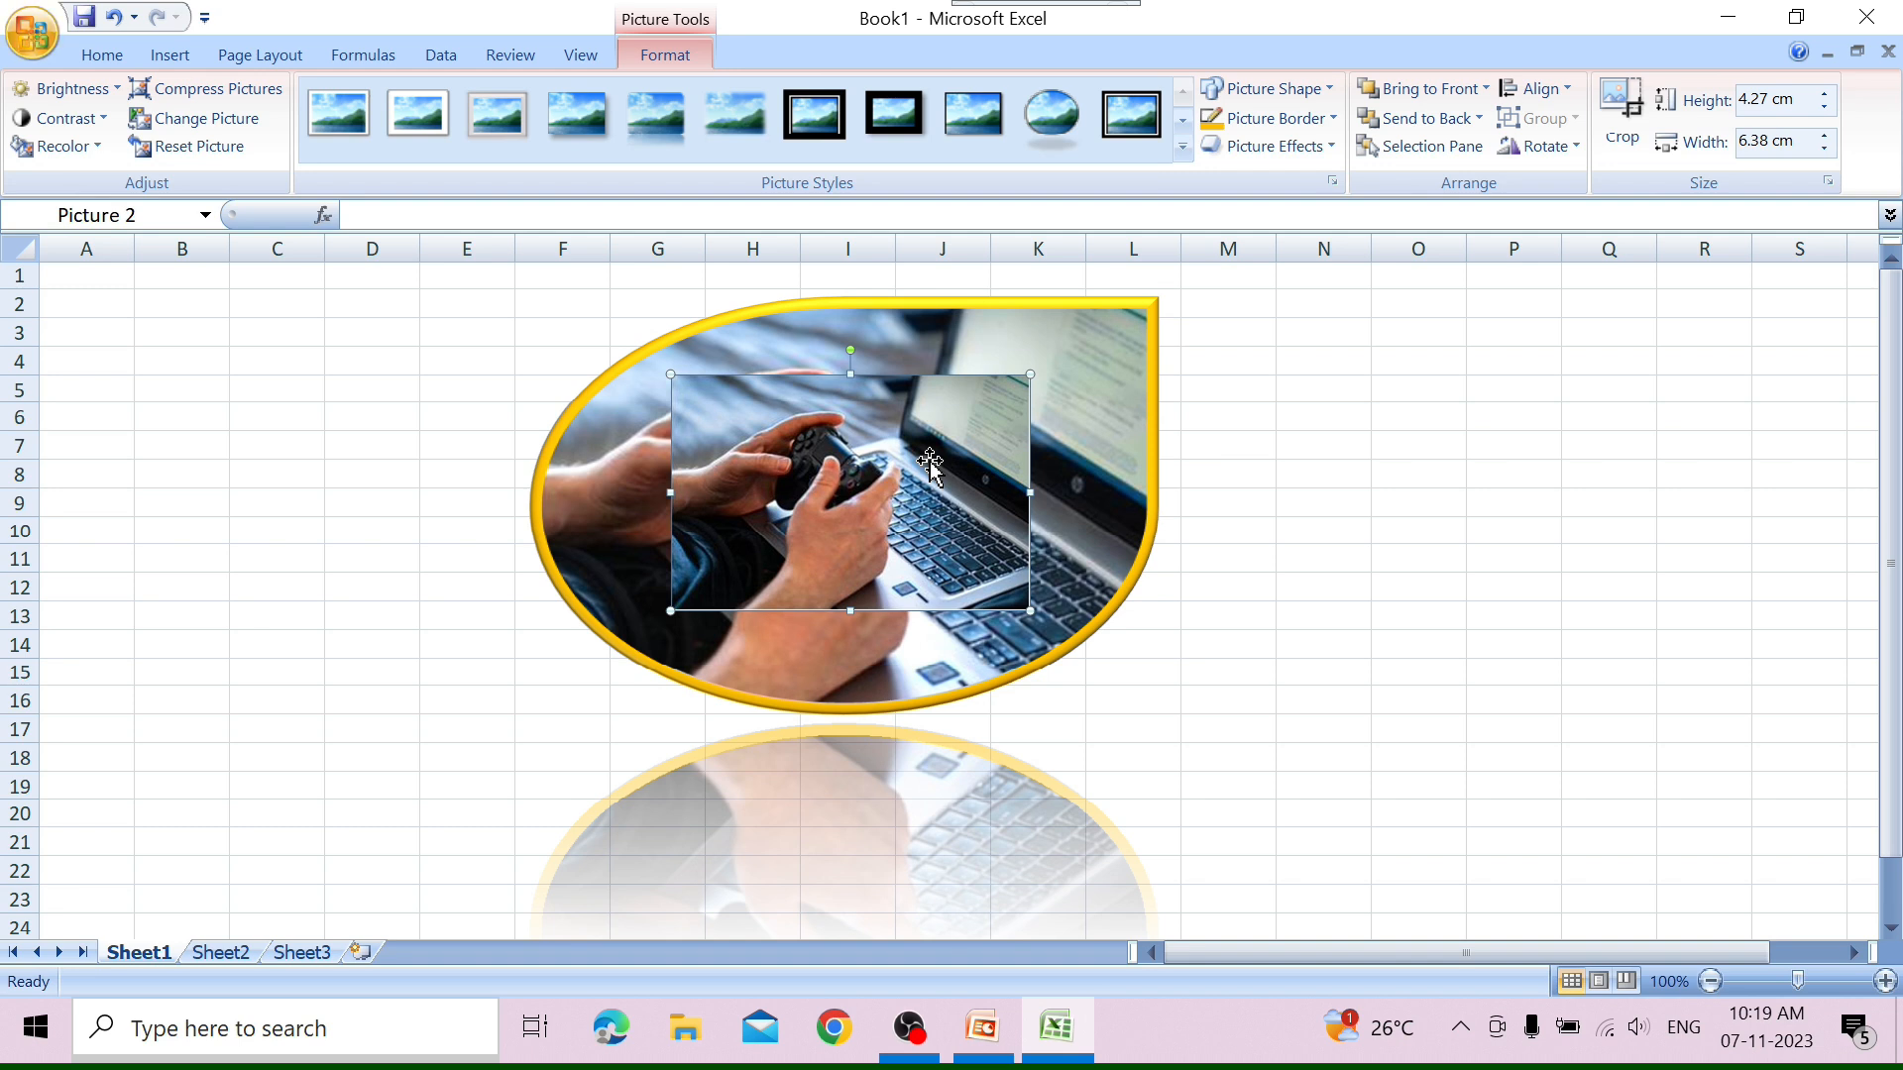
pyautogui.click(1018, 332)
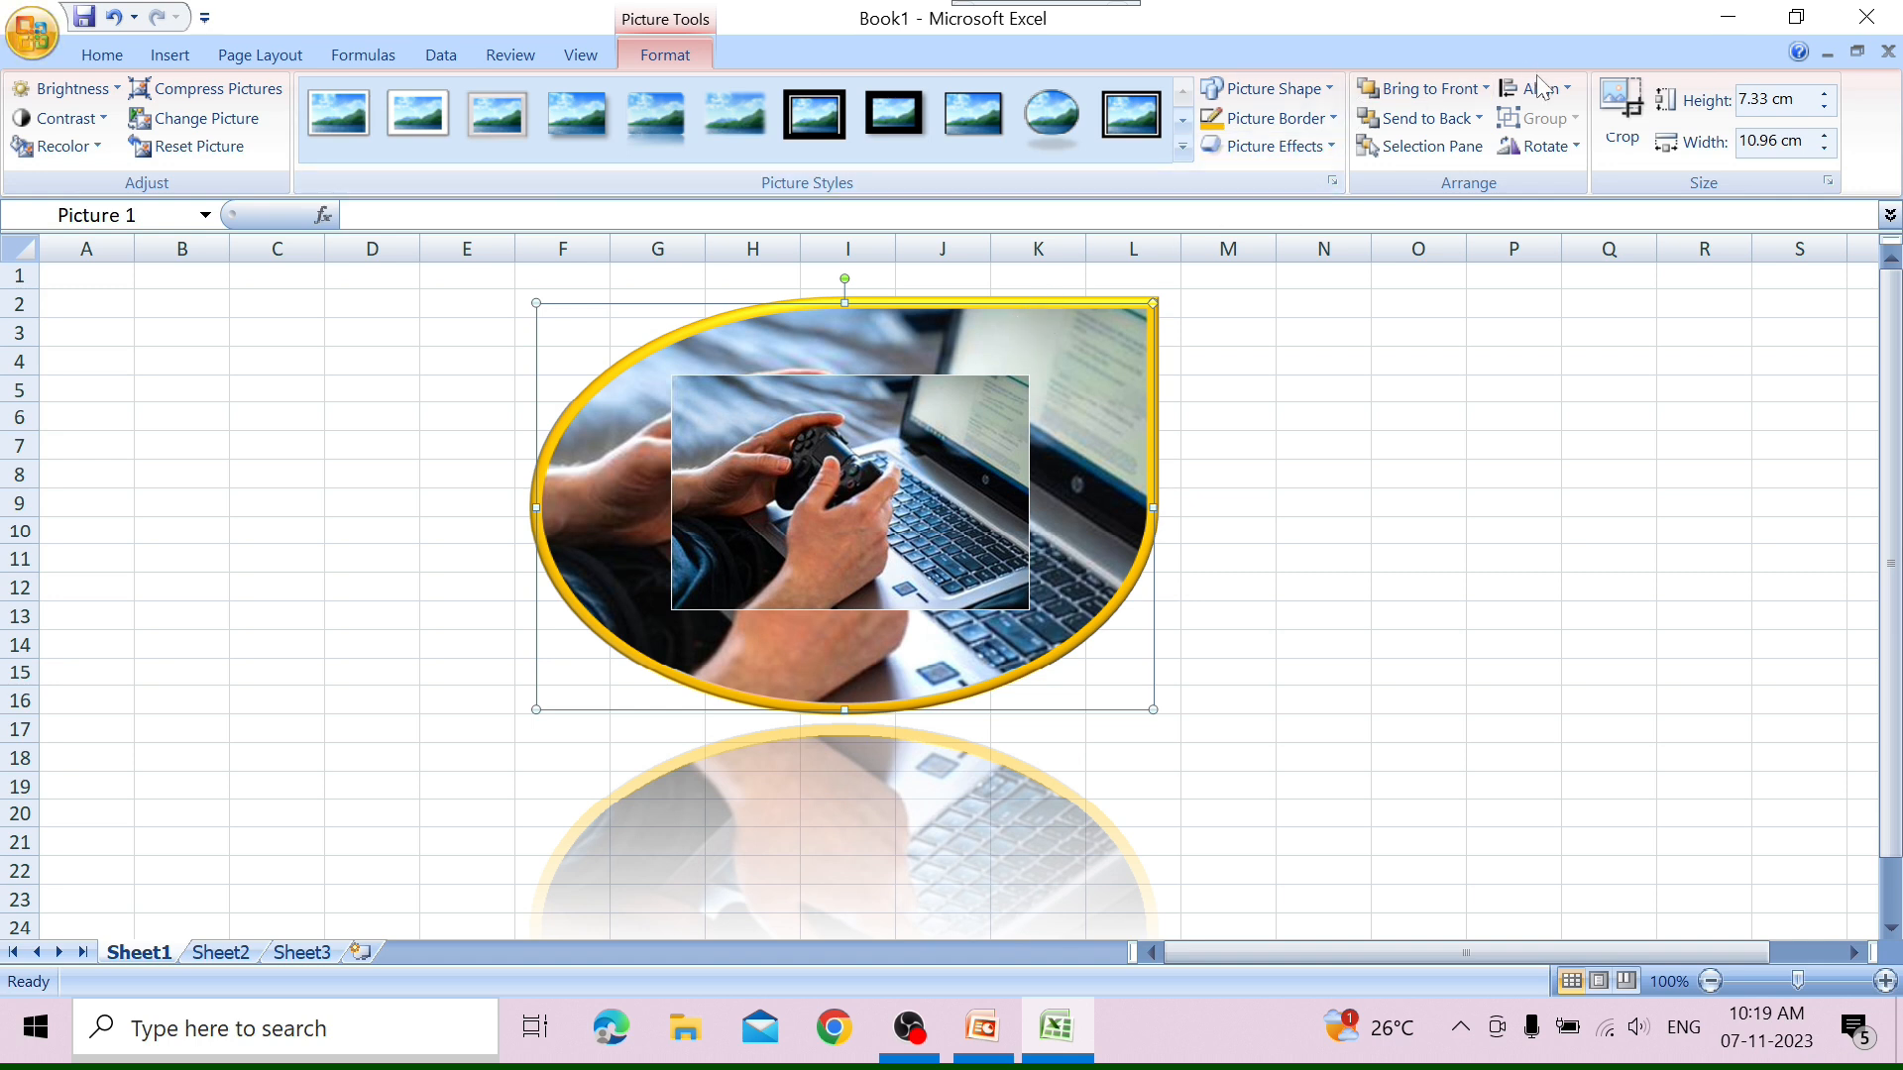
pyautogui.click(1456, 87)
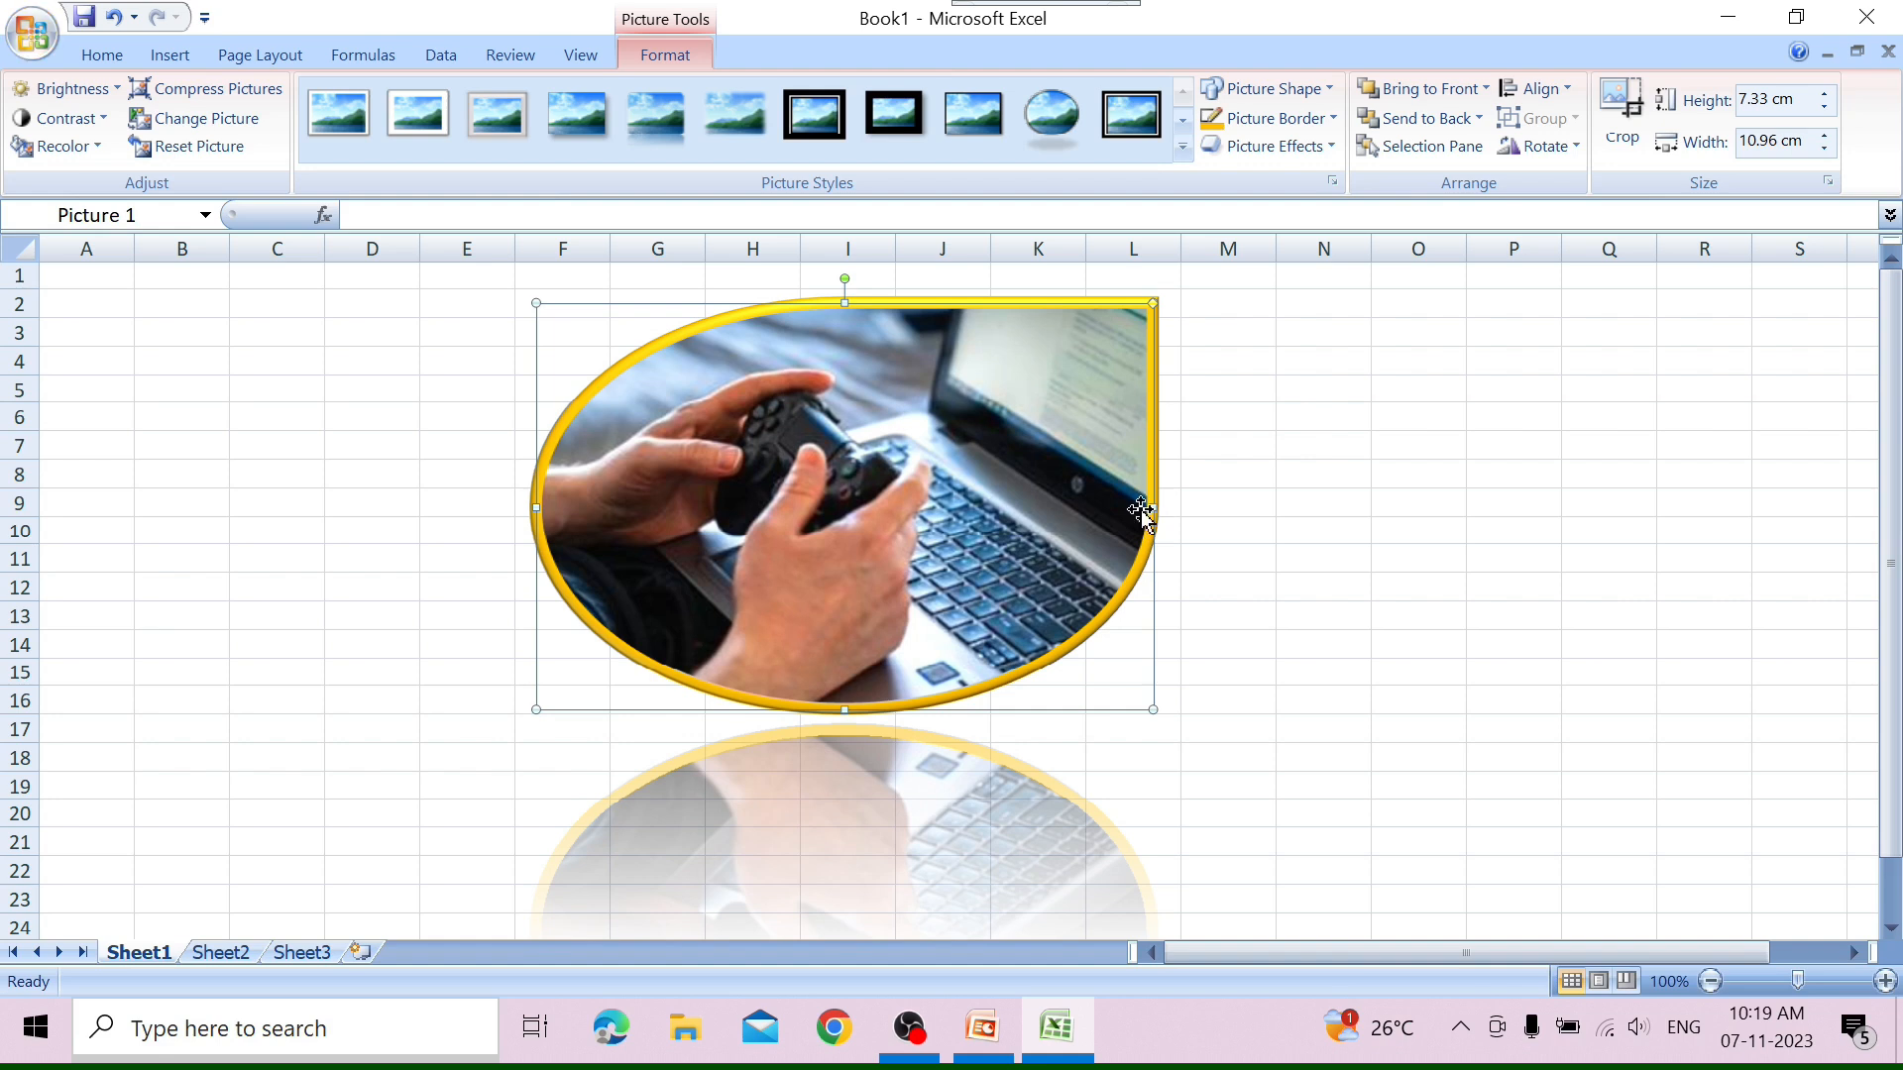
pyautogui.moveTo(1031, 530); pyautogui.dragTo(922, 495)
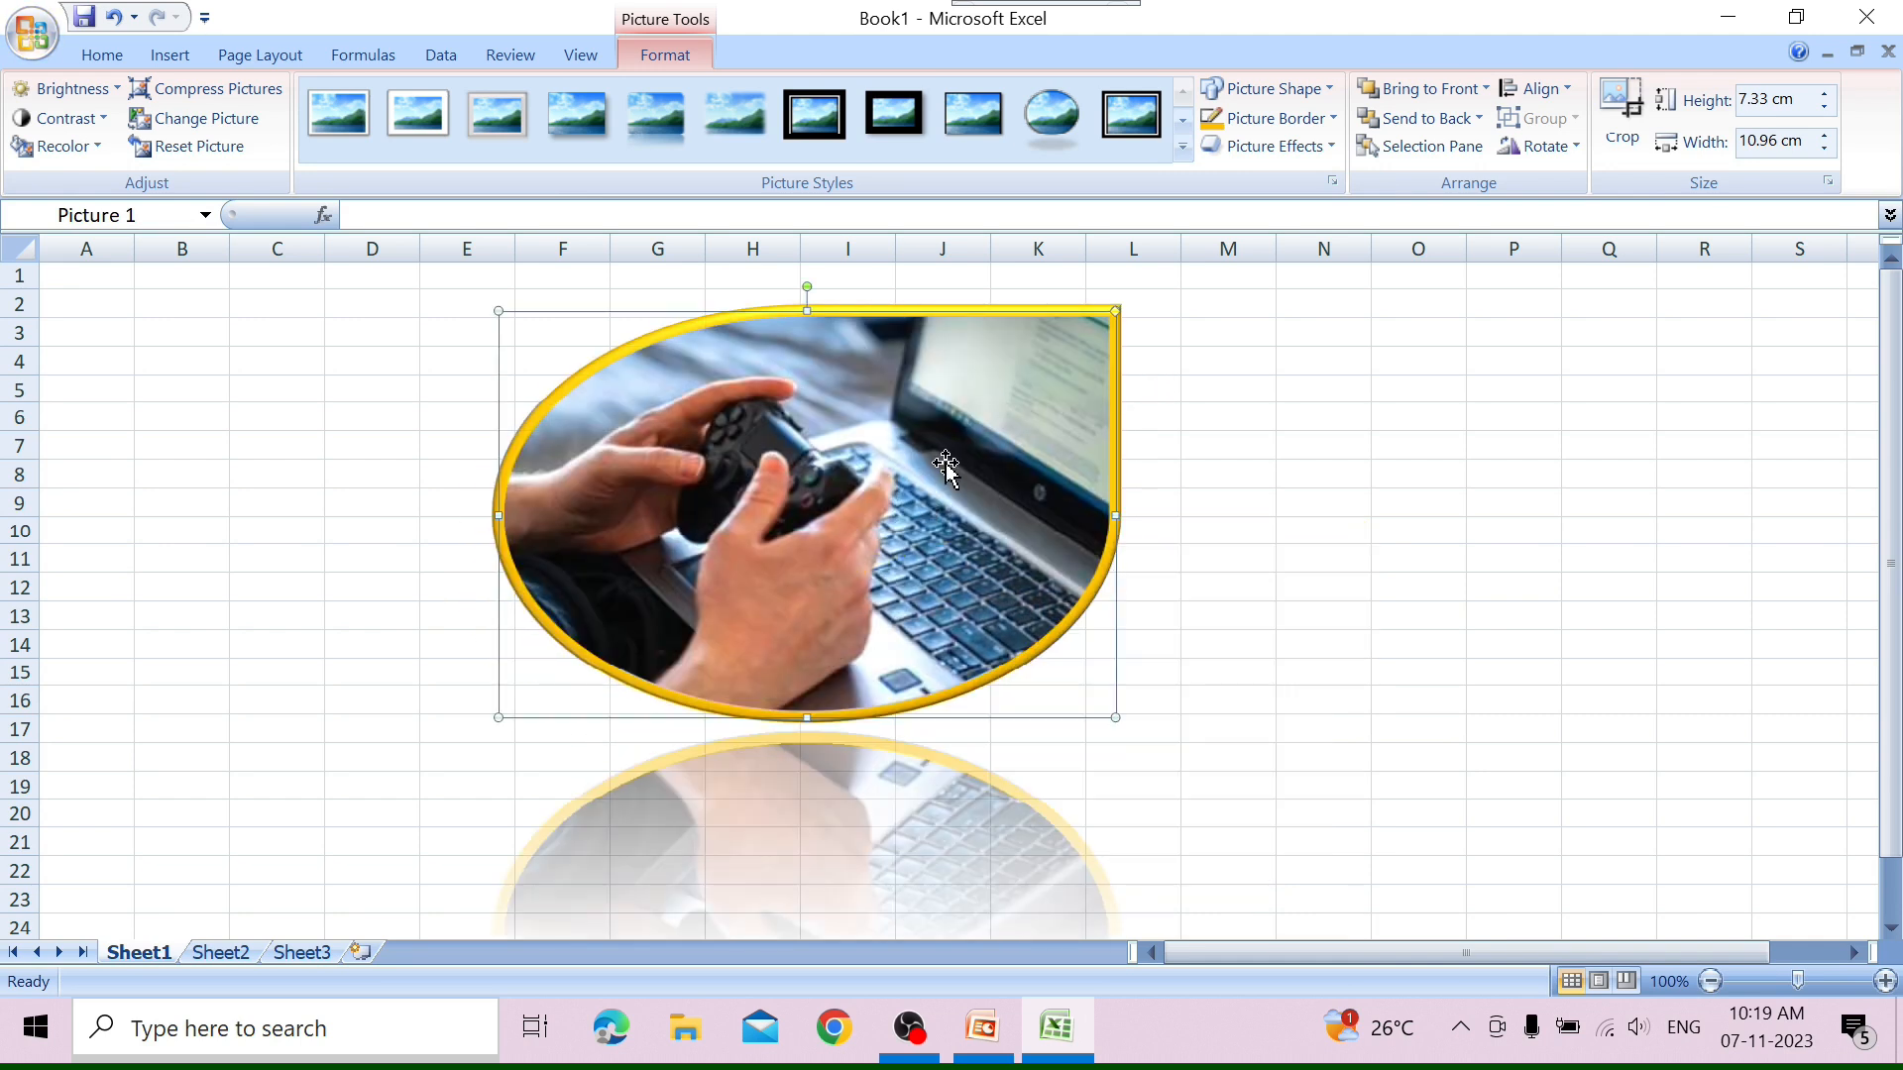
pyautogui.moveTo(1182, 567); pyautogui.dragTo(1184, 568)
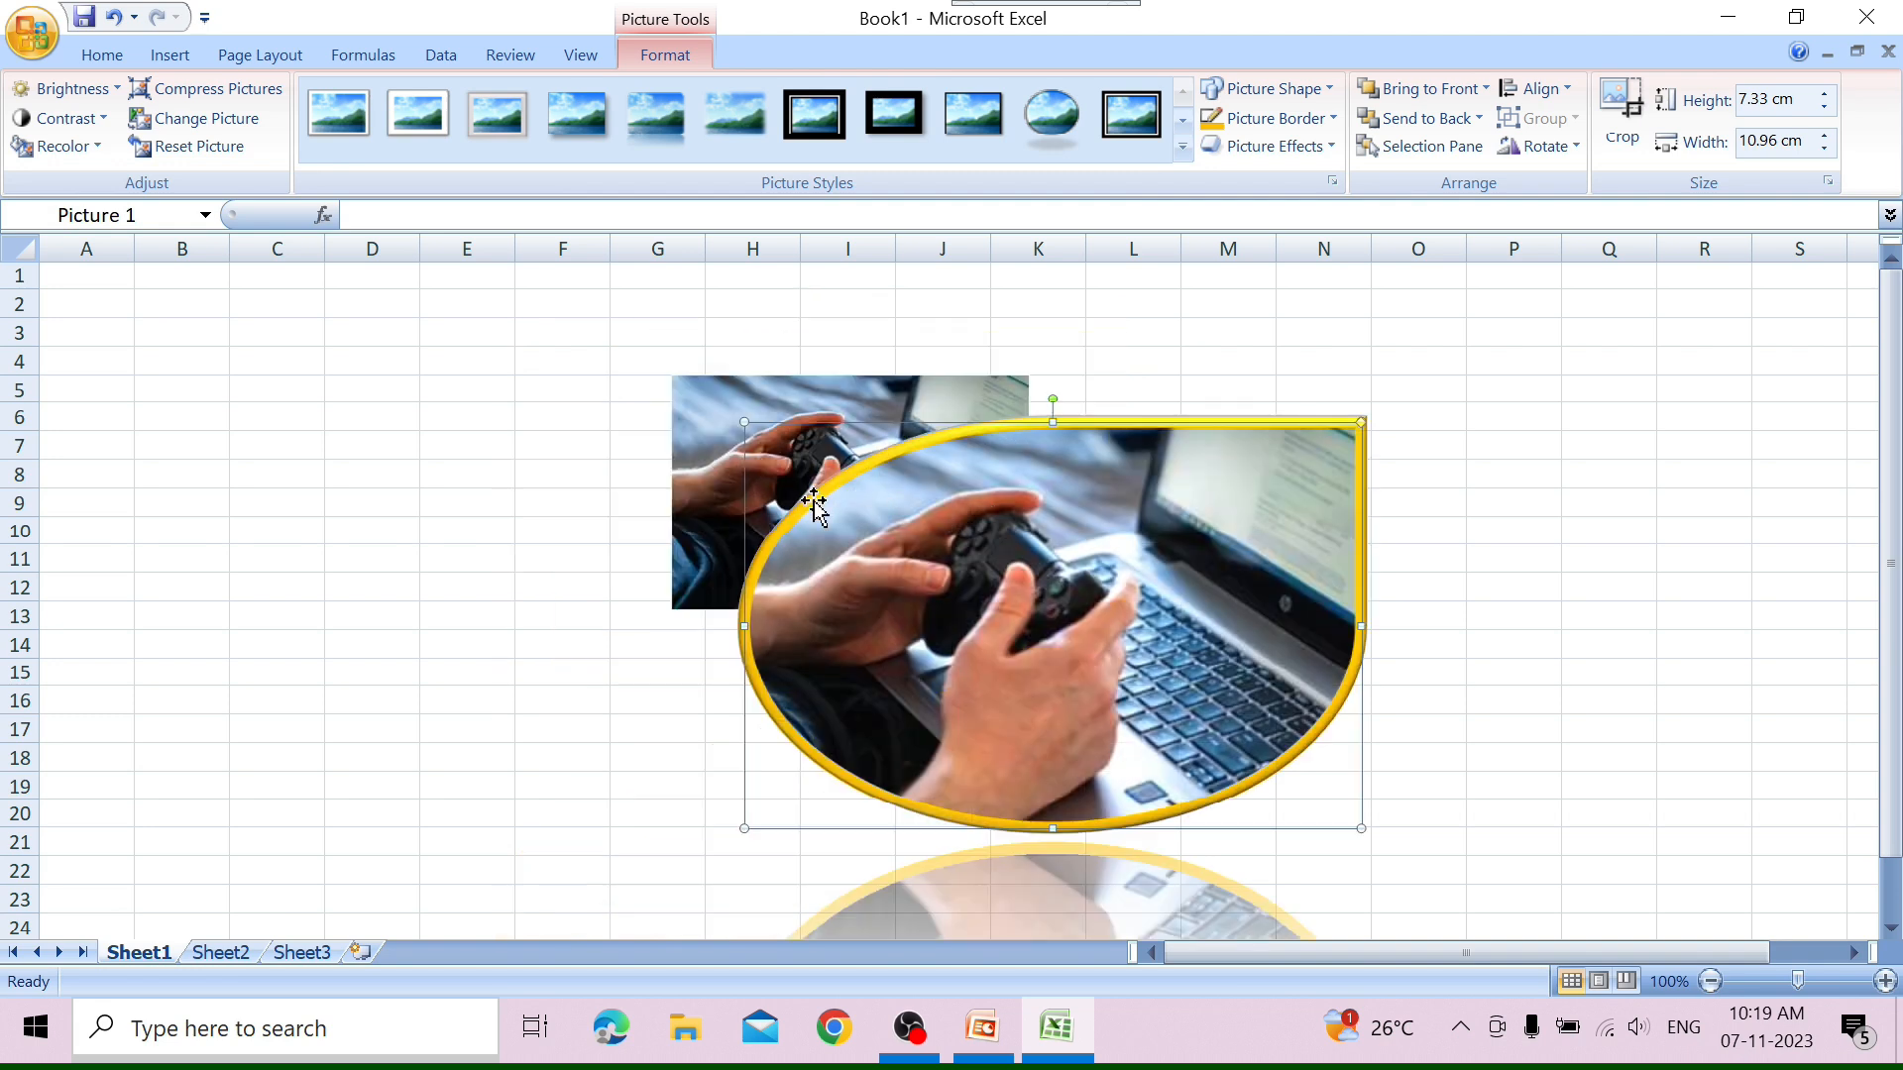
# Bring the smaller picture in front of the teardrop picture, then send it to the back again.
pyautogui.click(699, 486)
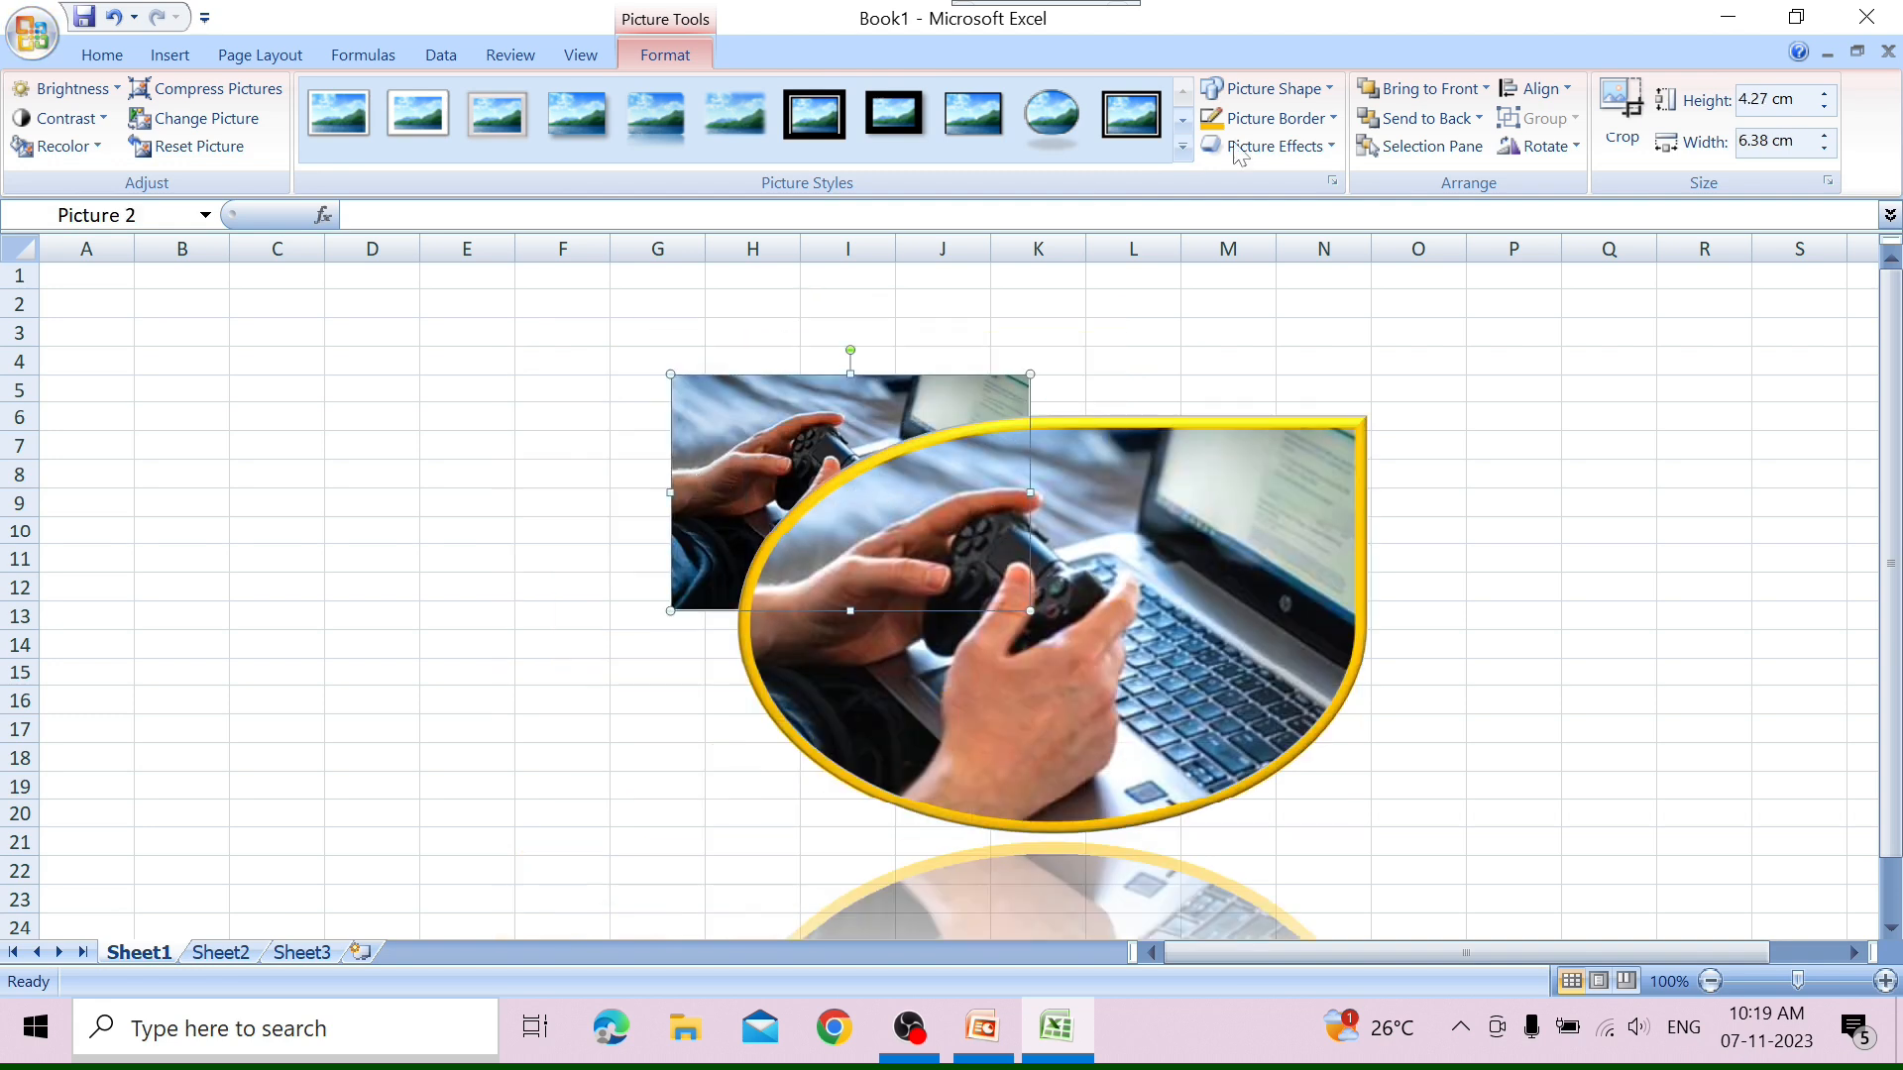
pyautogui.click(1424, 92)
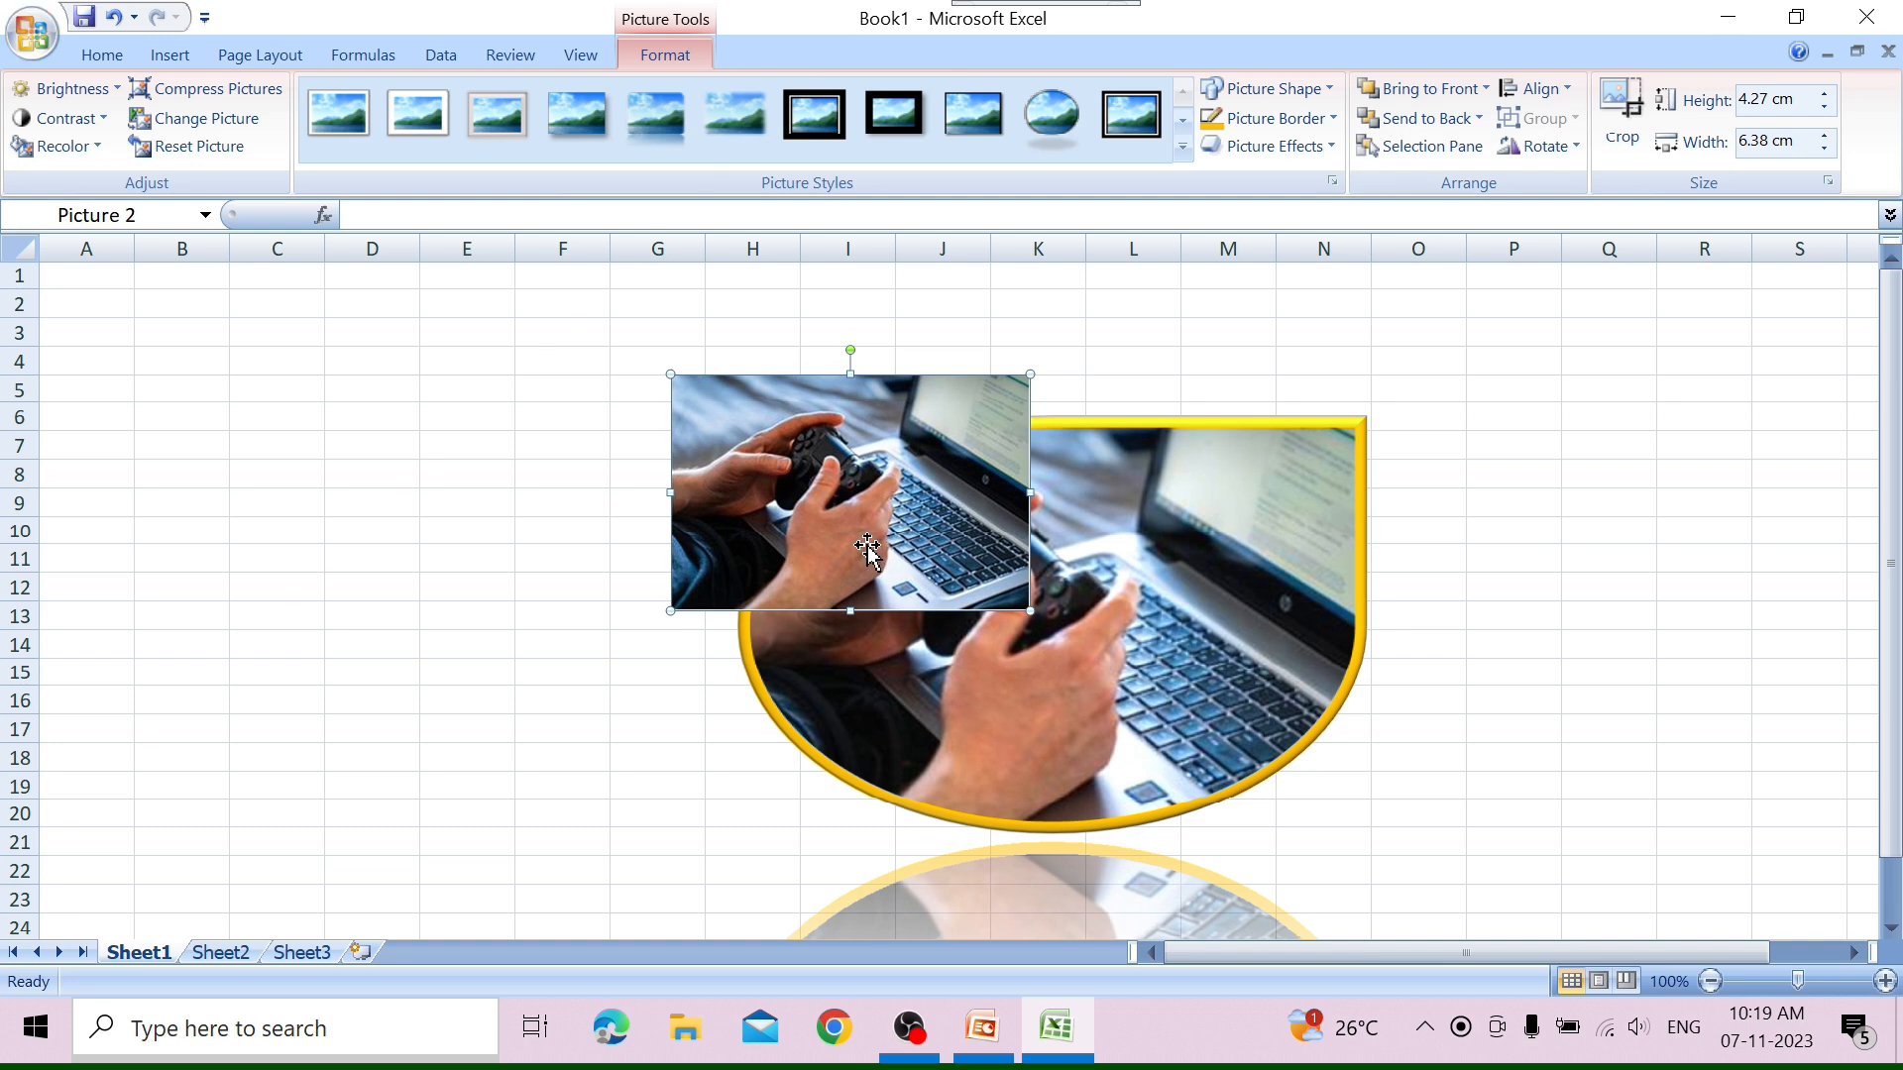
pyautogui.click(1427, 118)
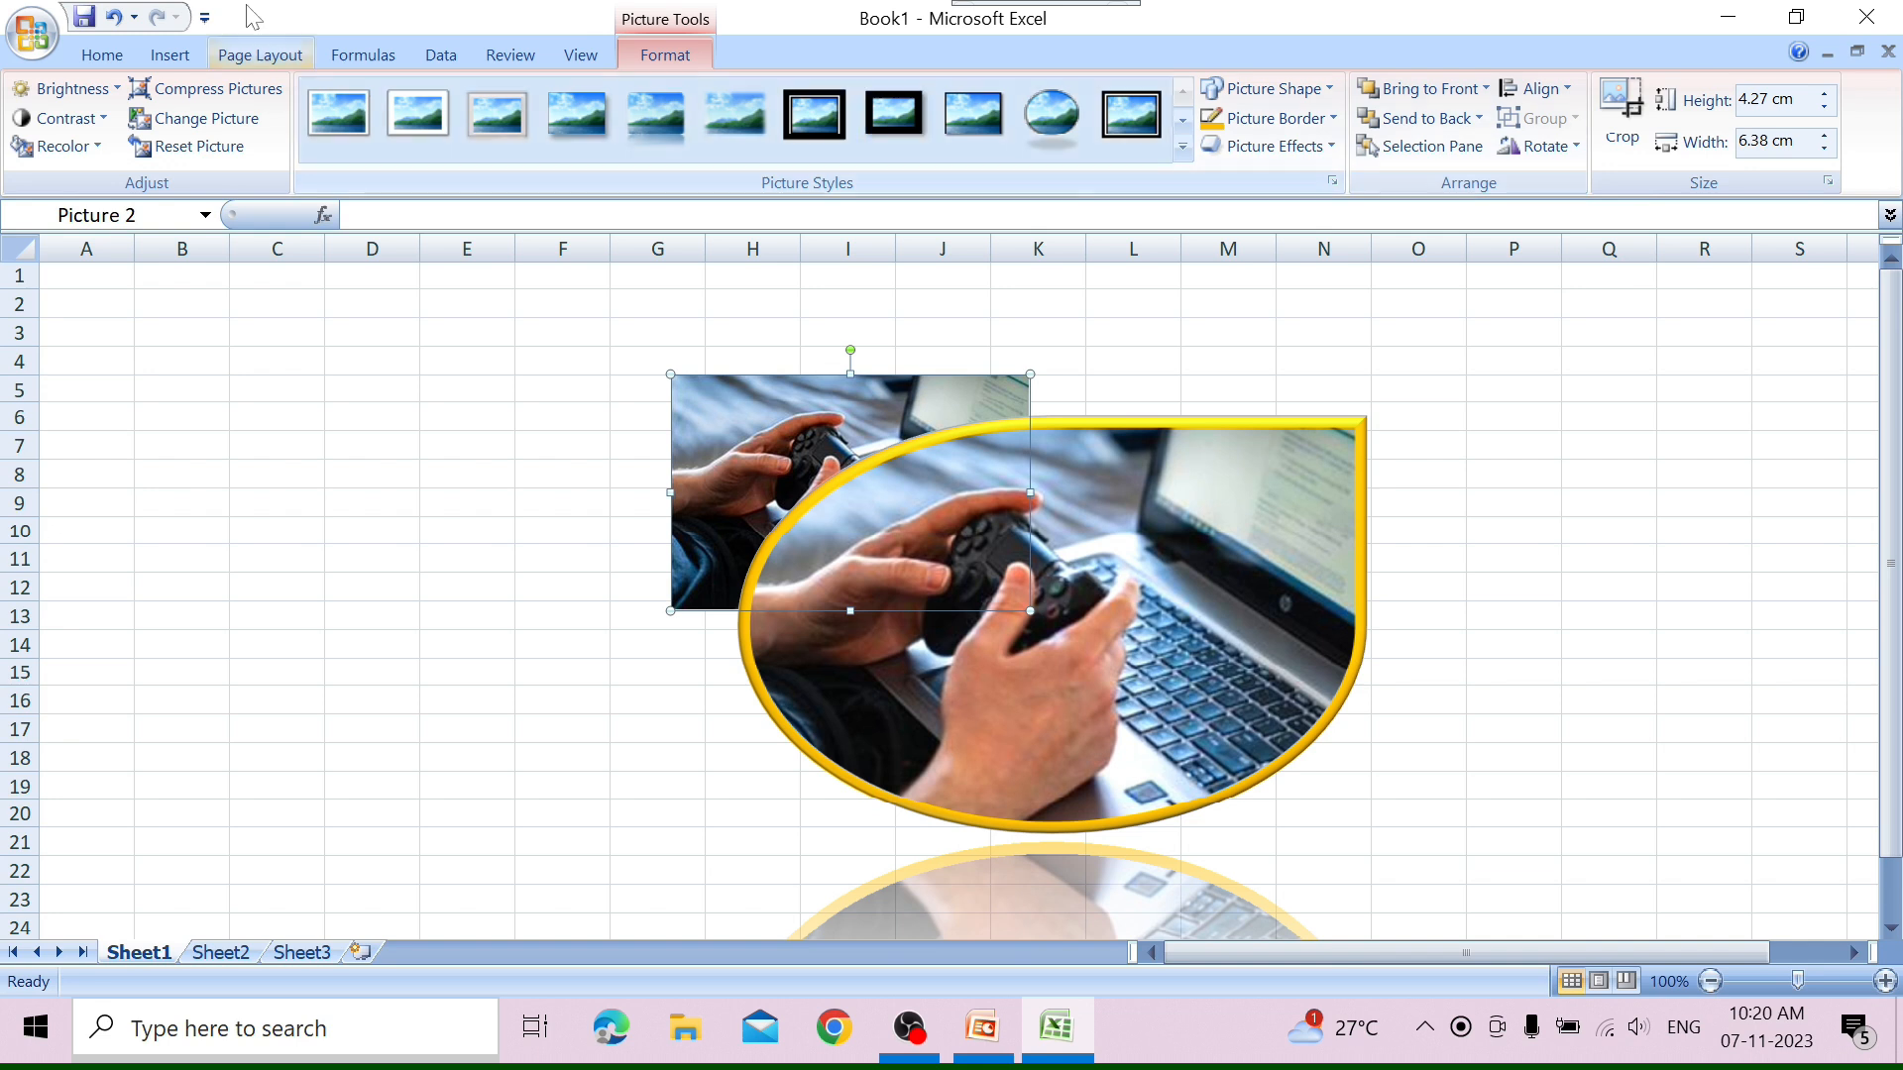
pyautogui.click(103, 55)
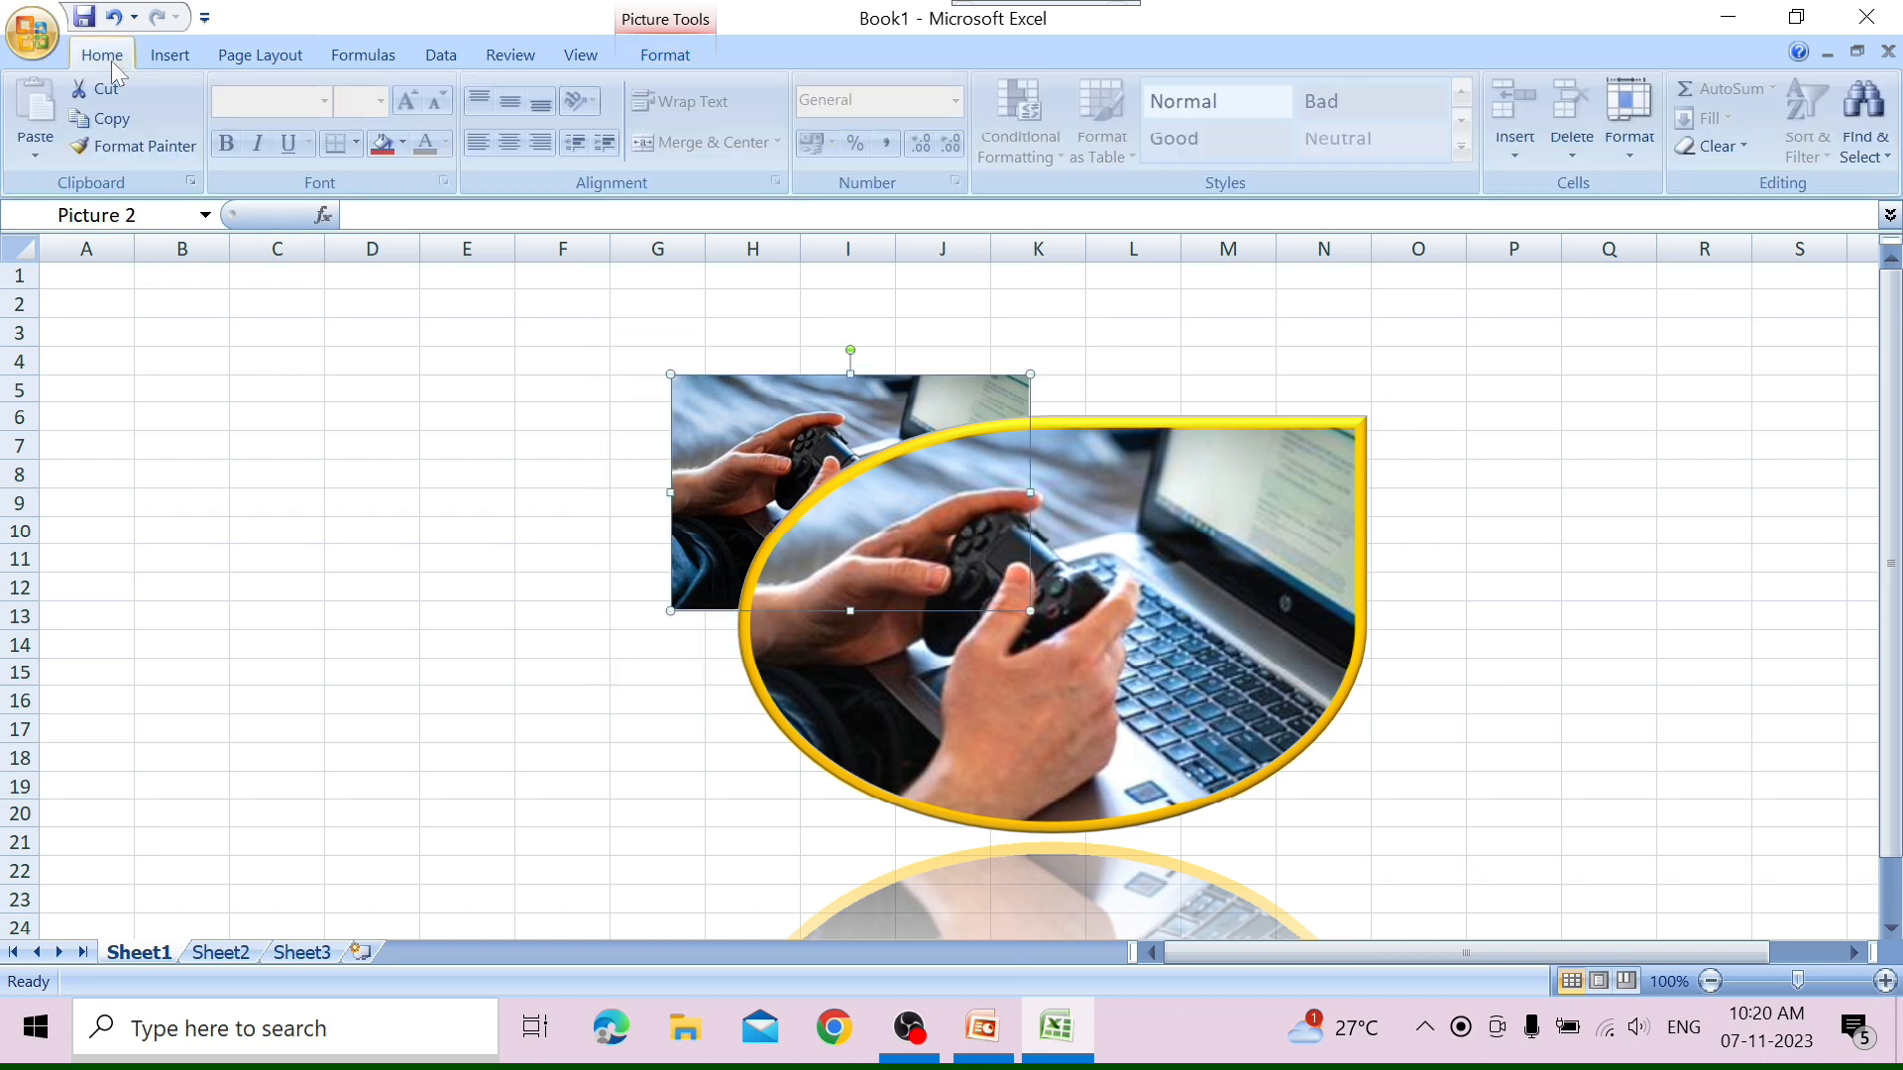
pyautogui.click(1876, 156)
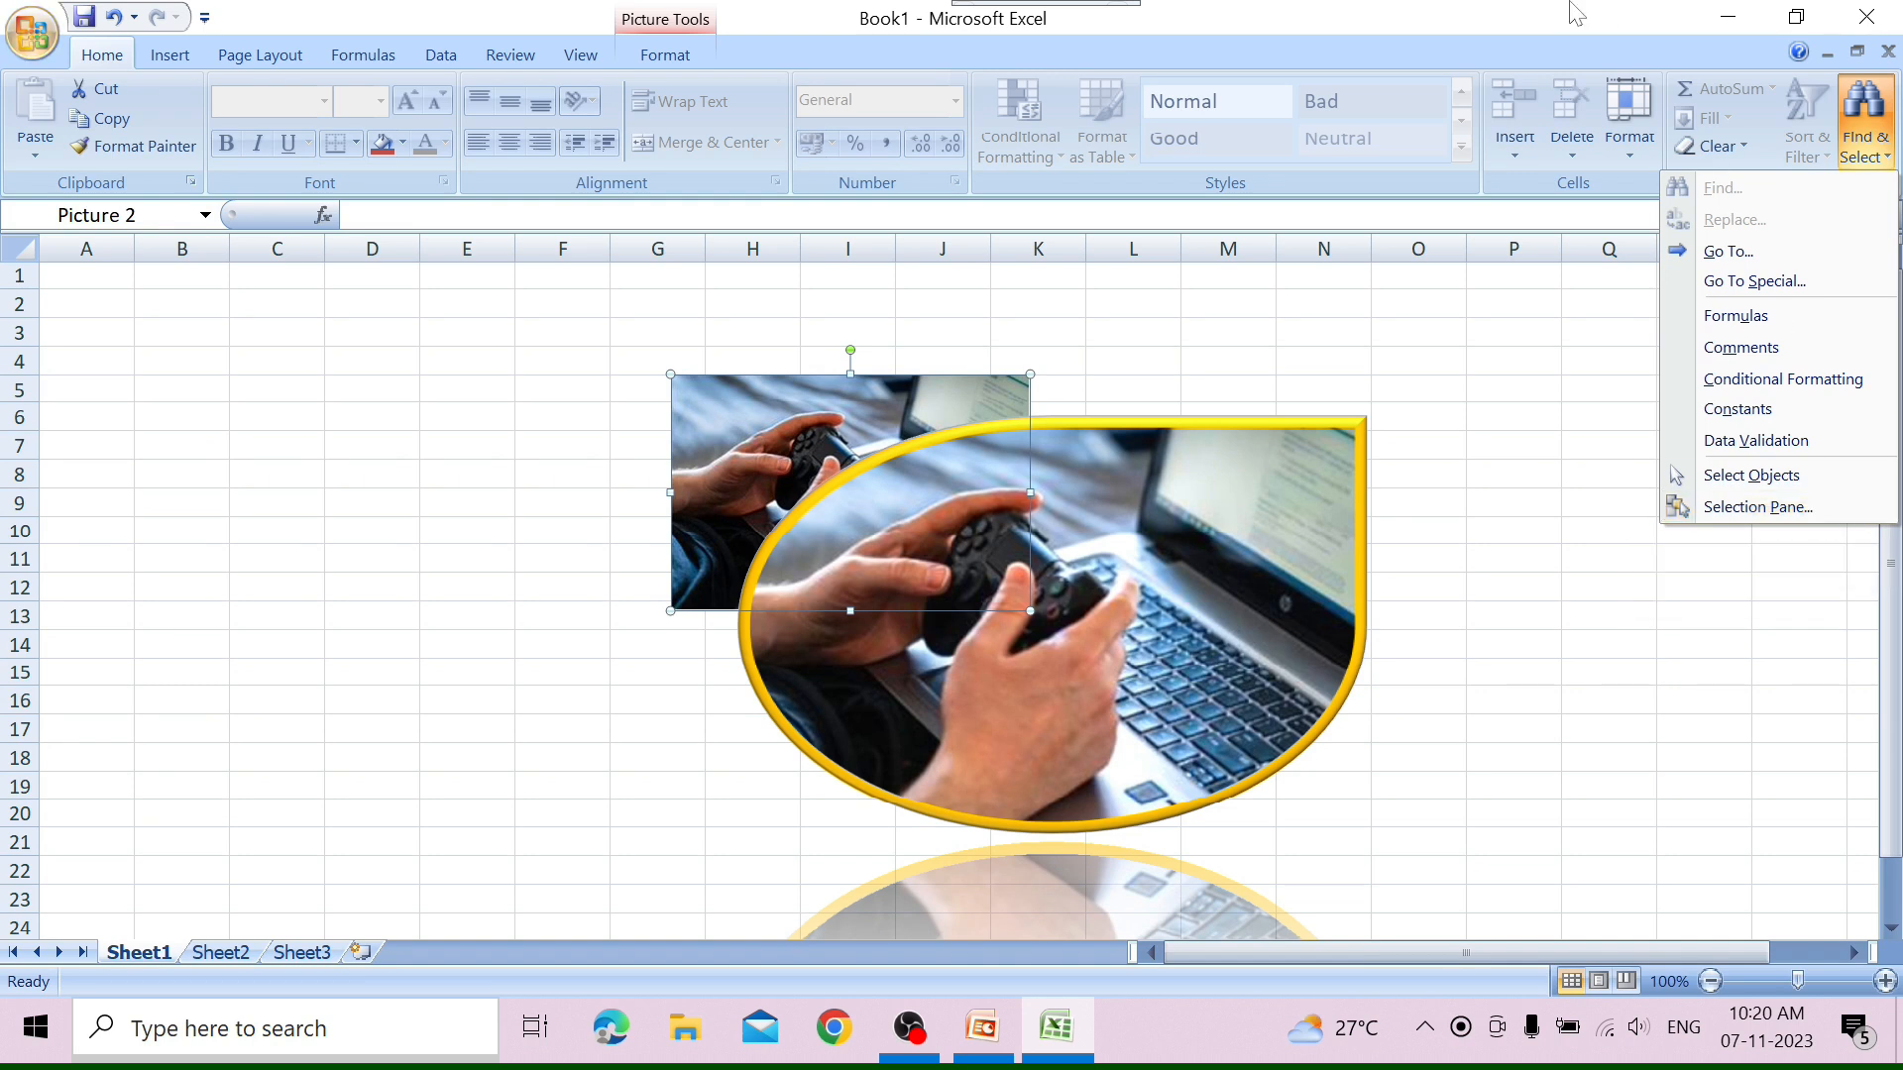
pyautogui.click(169, 55)
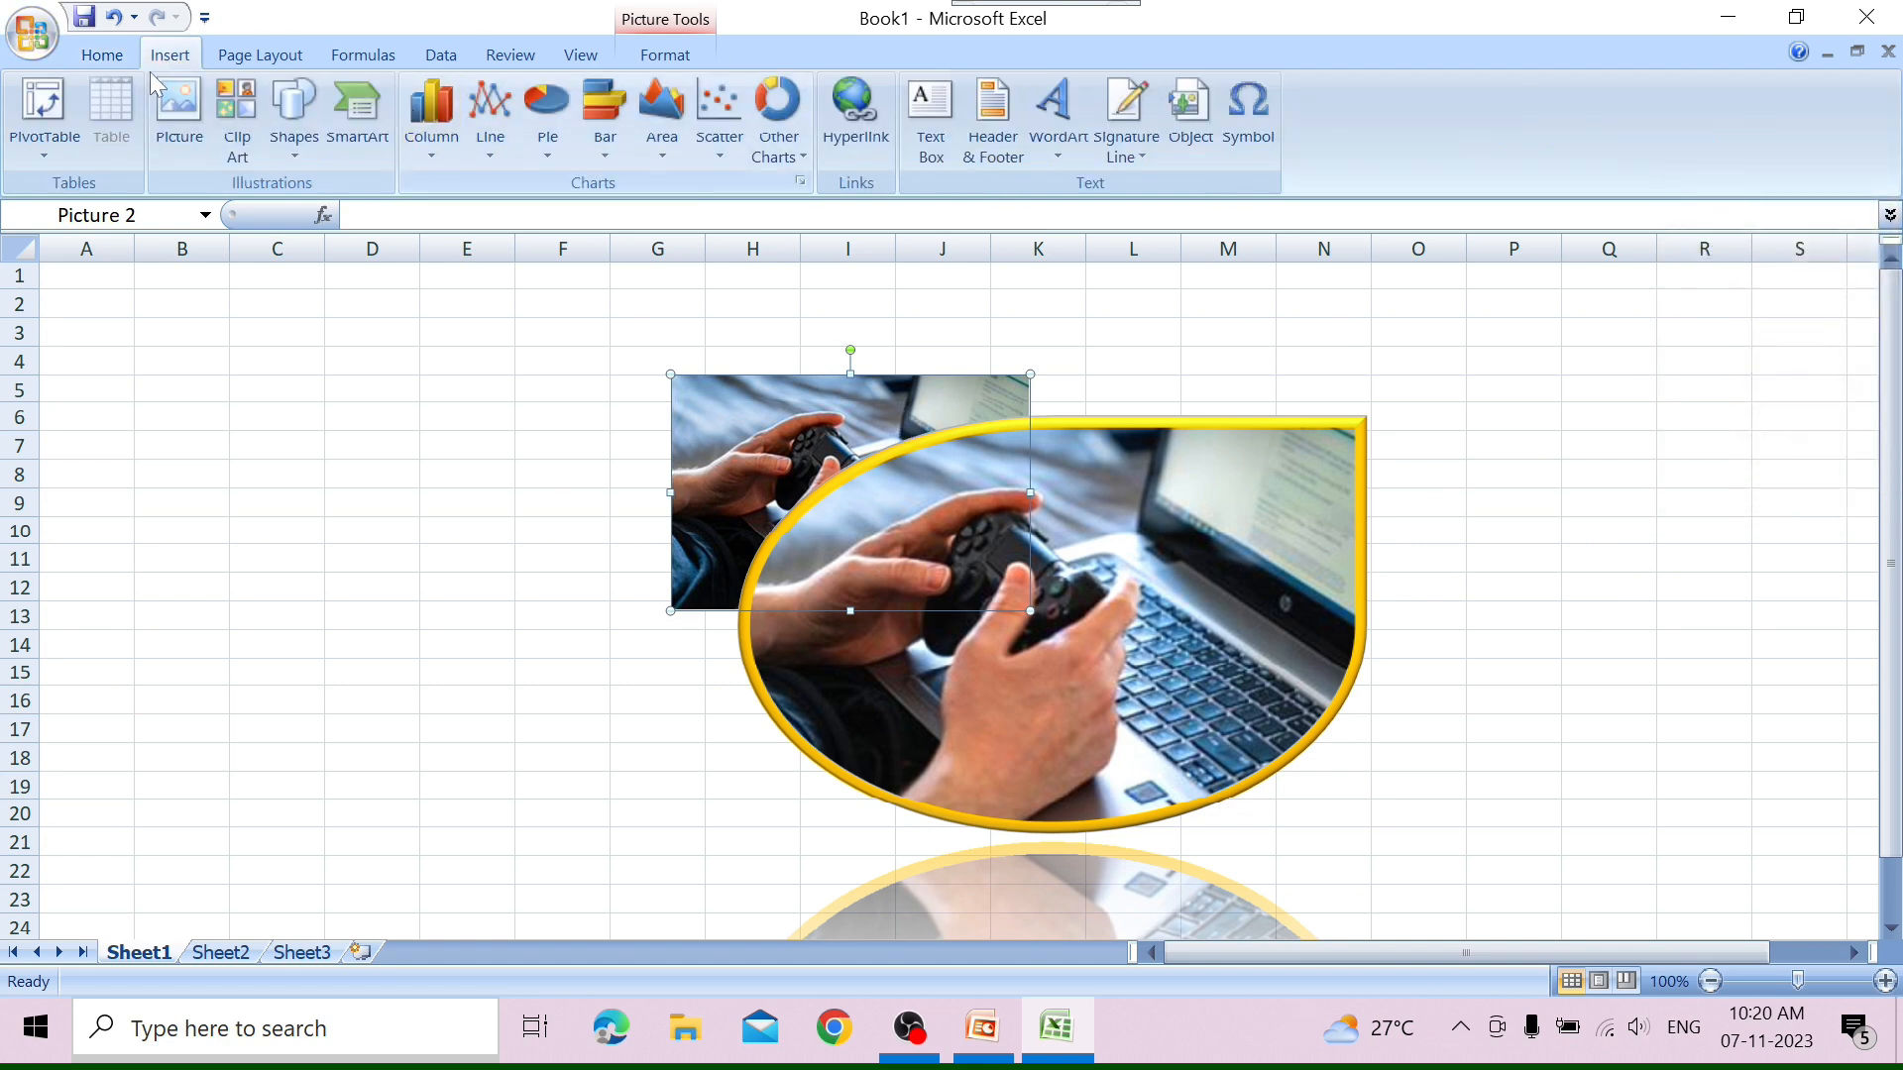
pyautogui.click(666, 56)
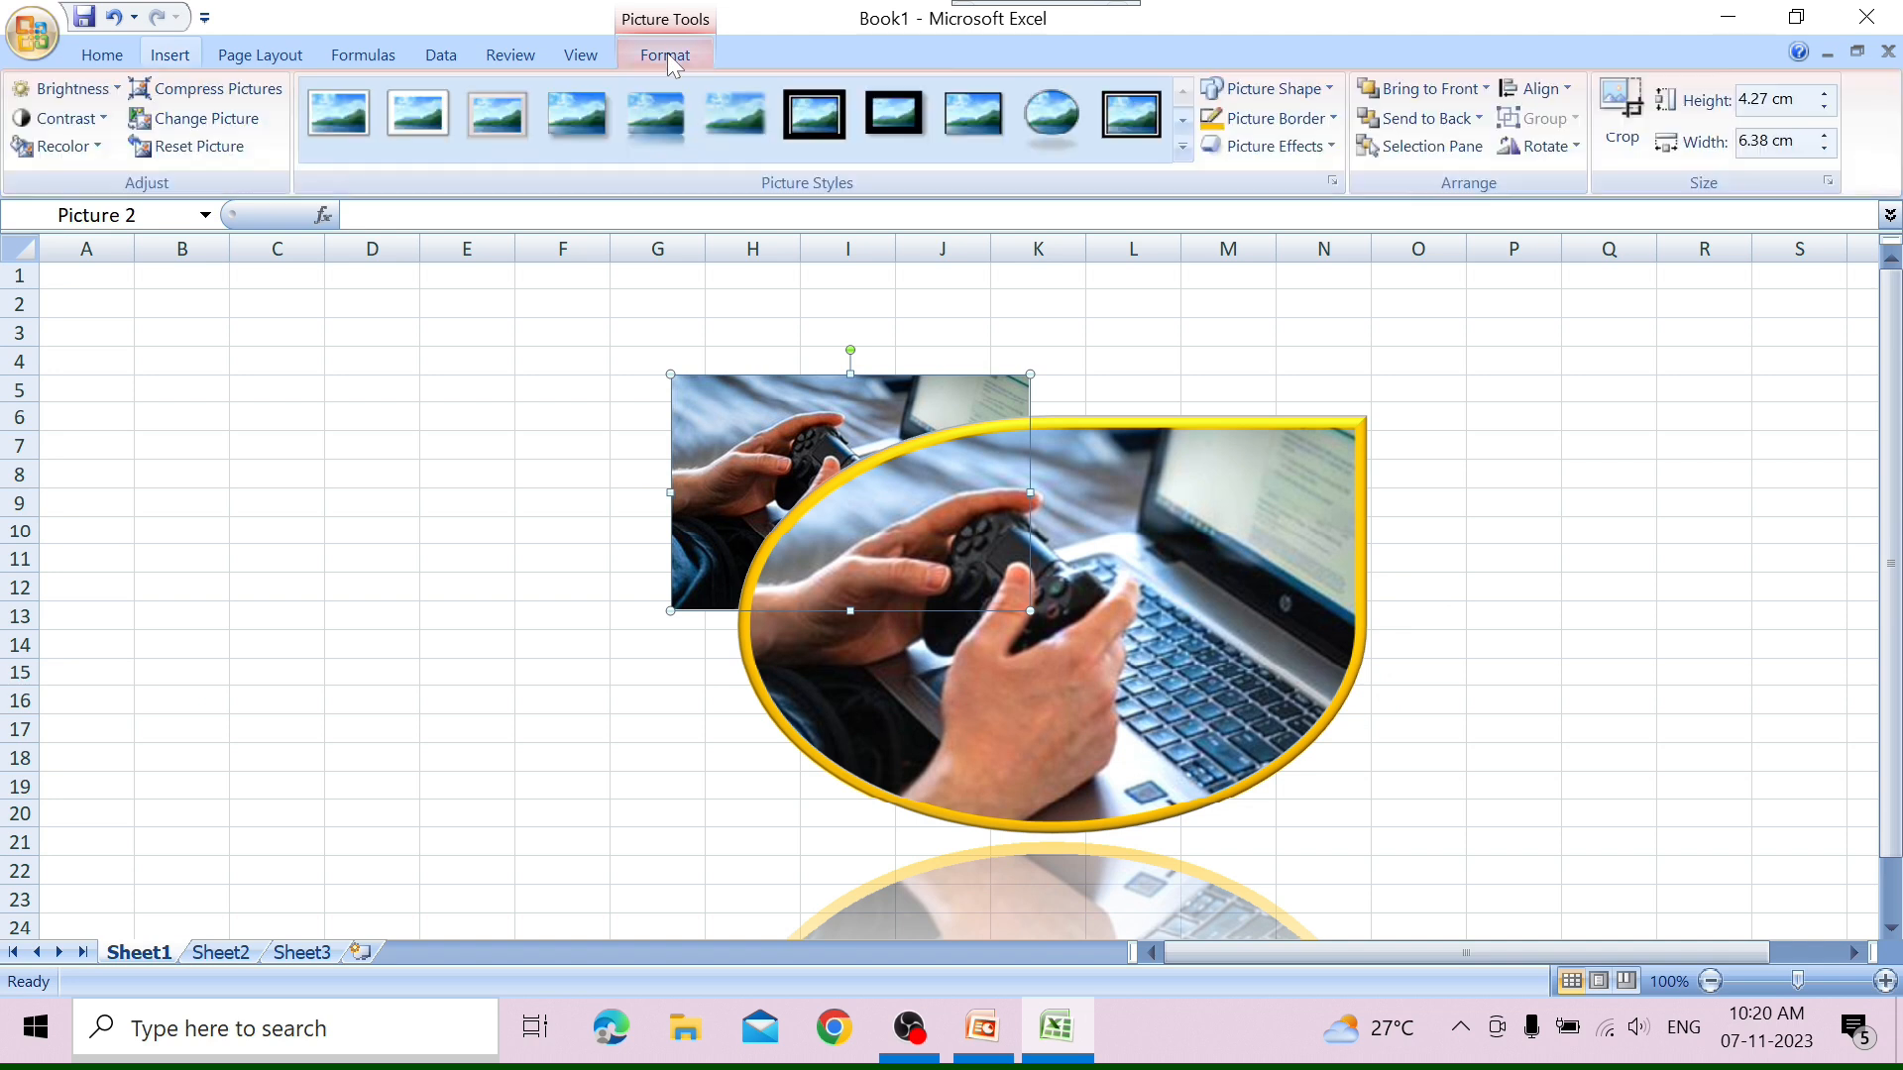
# List the sheet's pictures with the Selection Pane, select Picture 1 in it, and close the pane.
pyautogui.click(1412, 148)
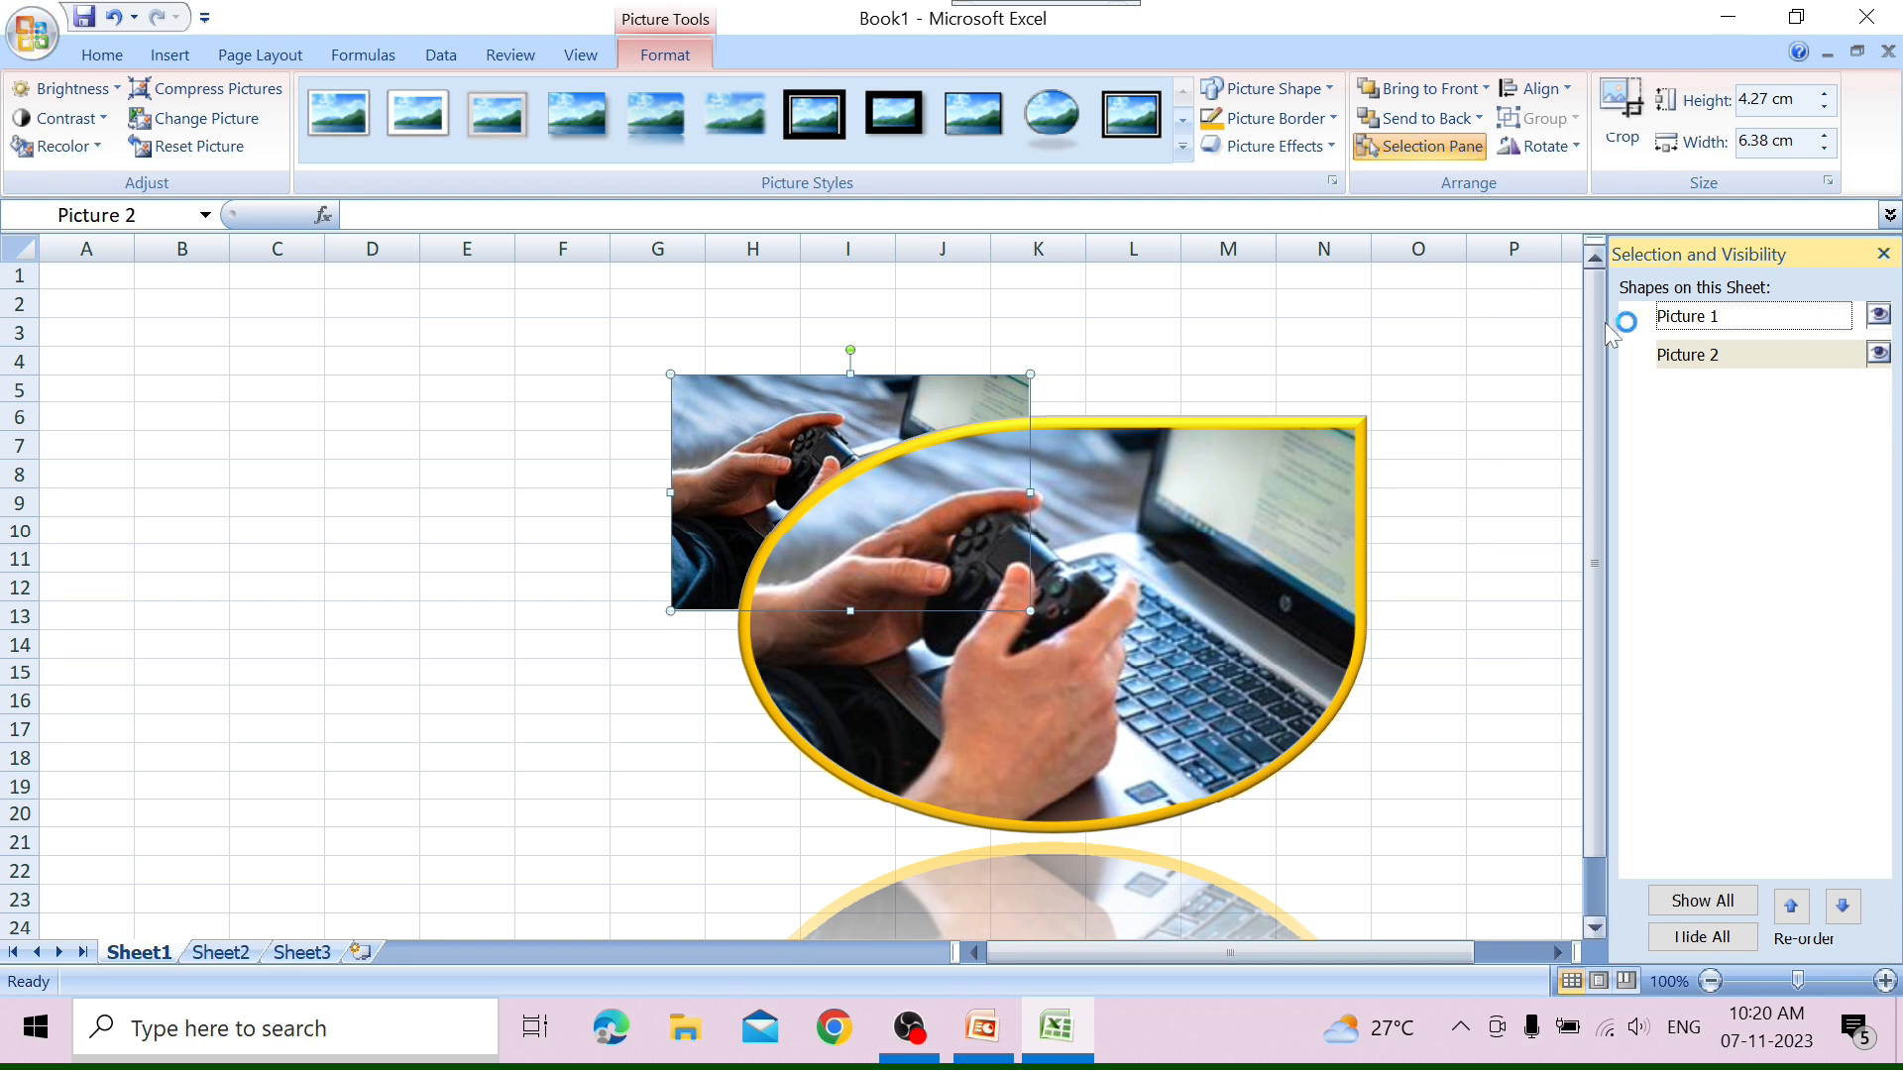
pyautogui.click(1681, 317)
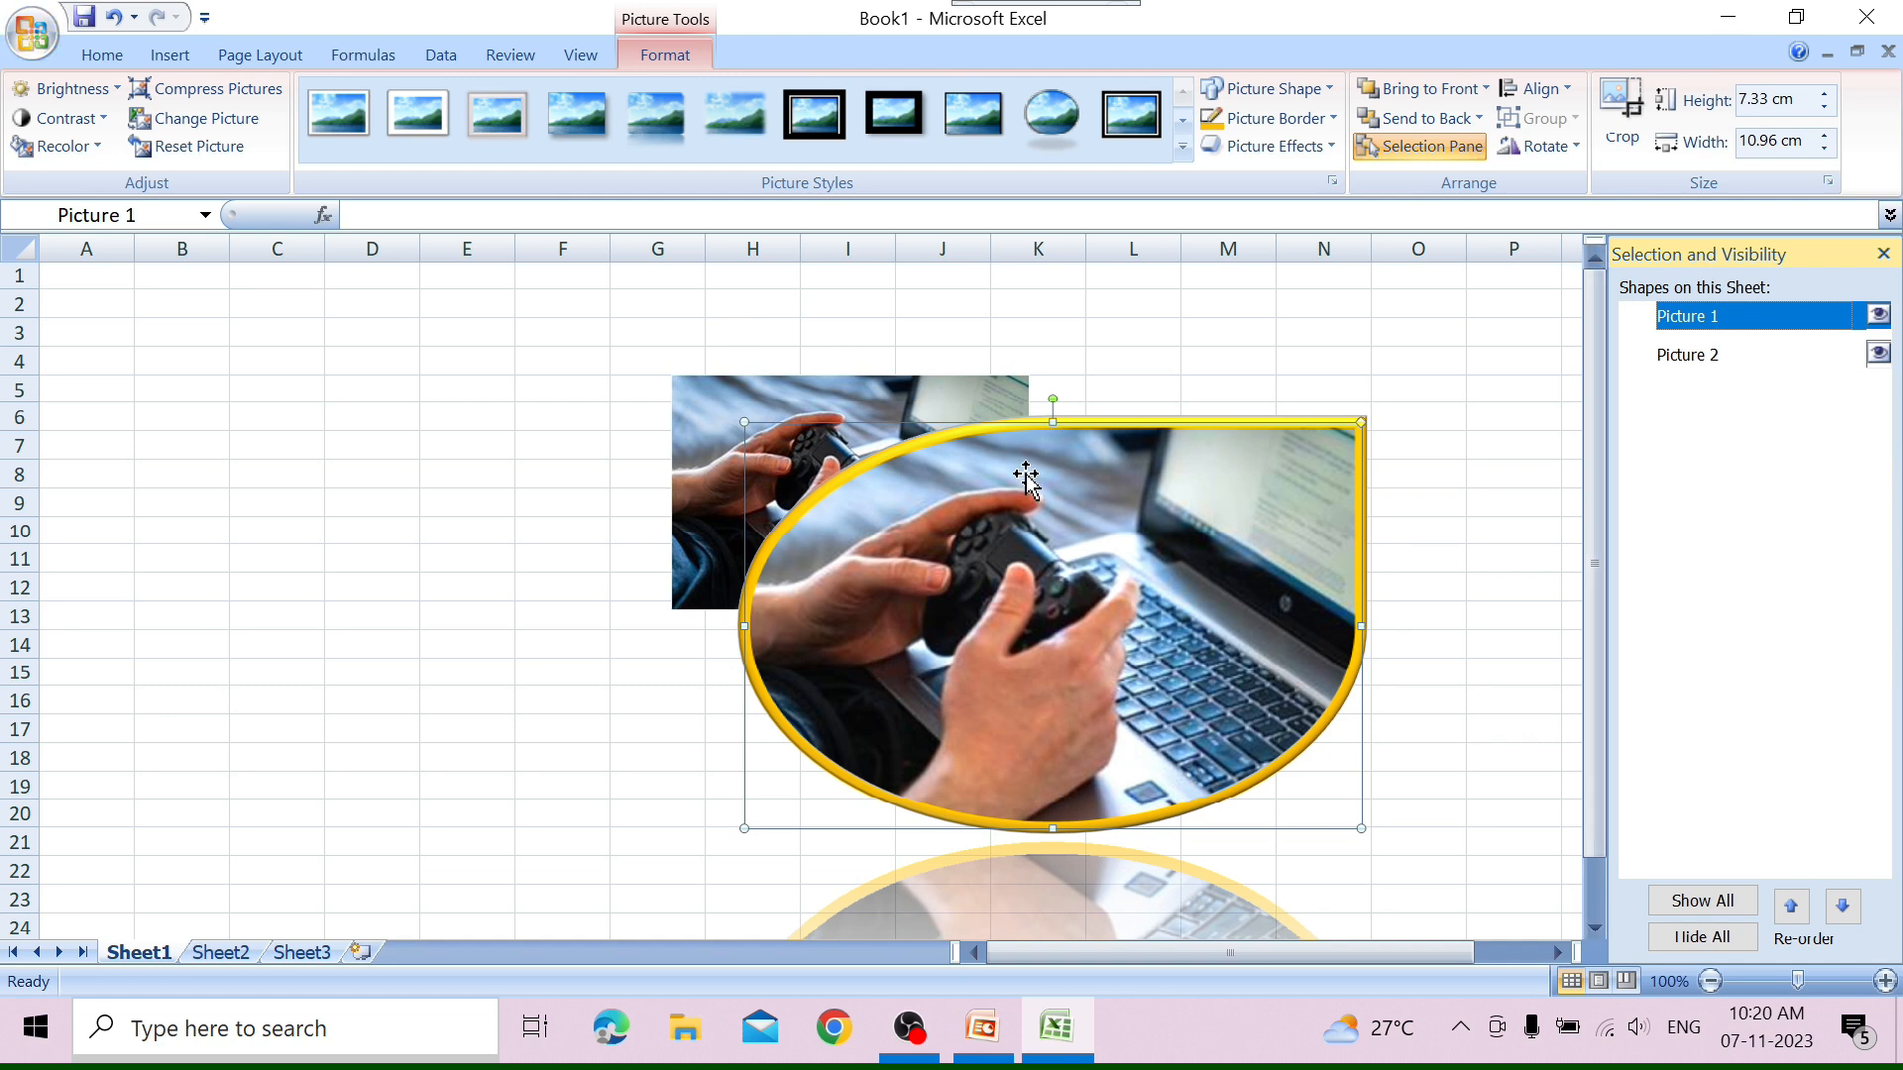
pyautogui.click(1882, 254)
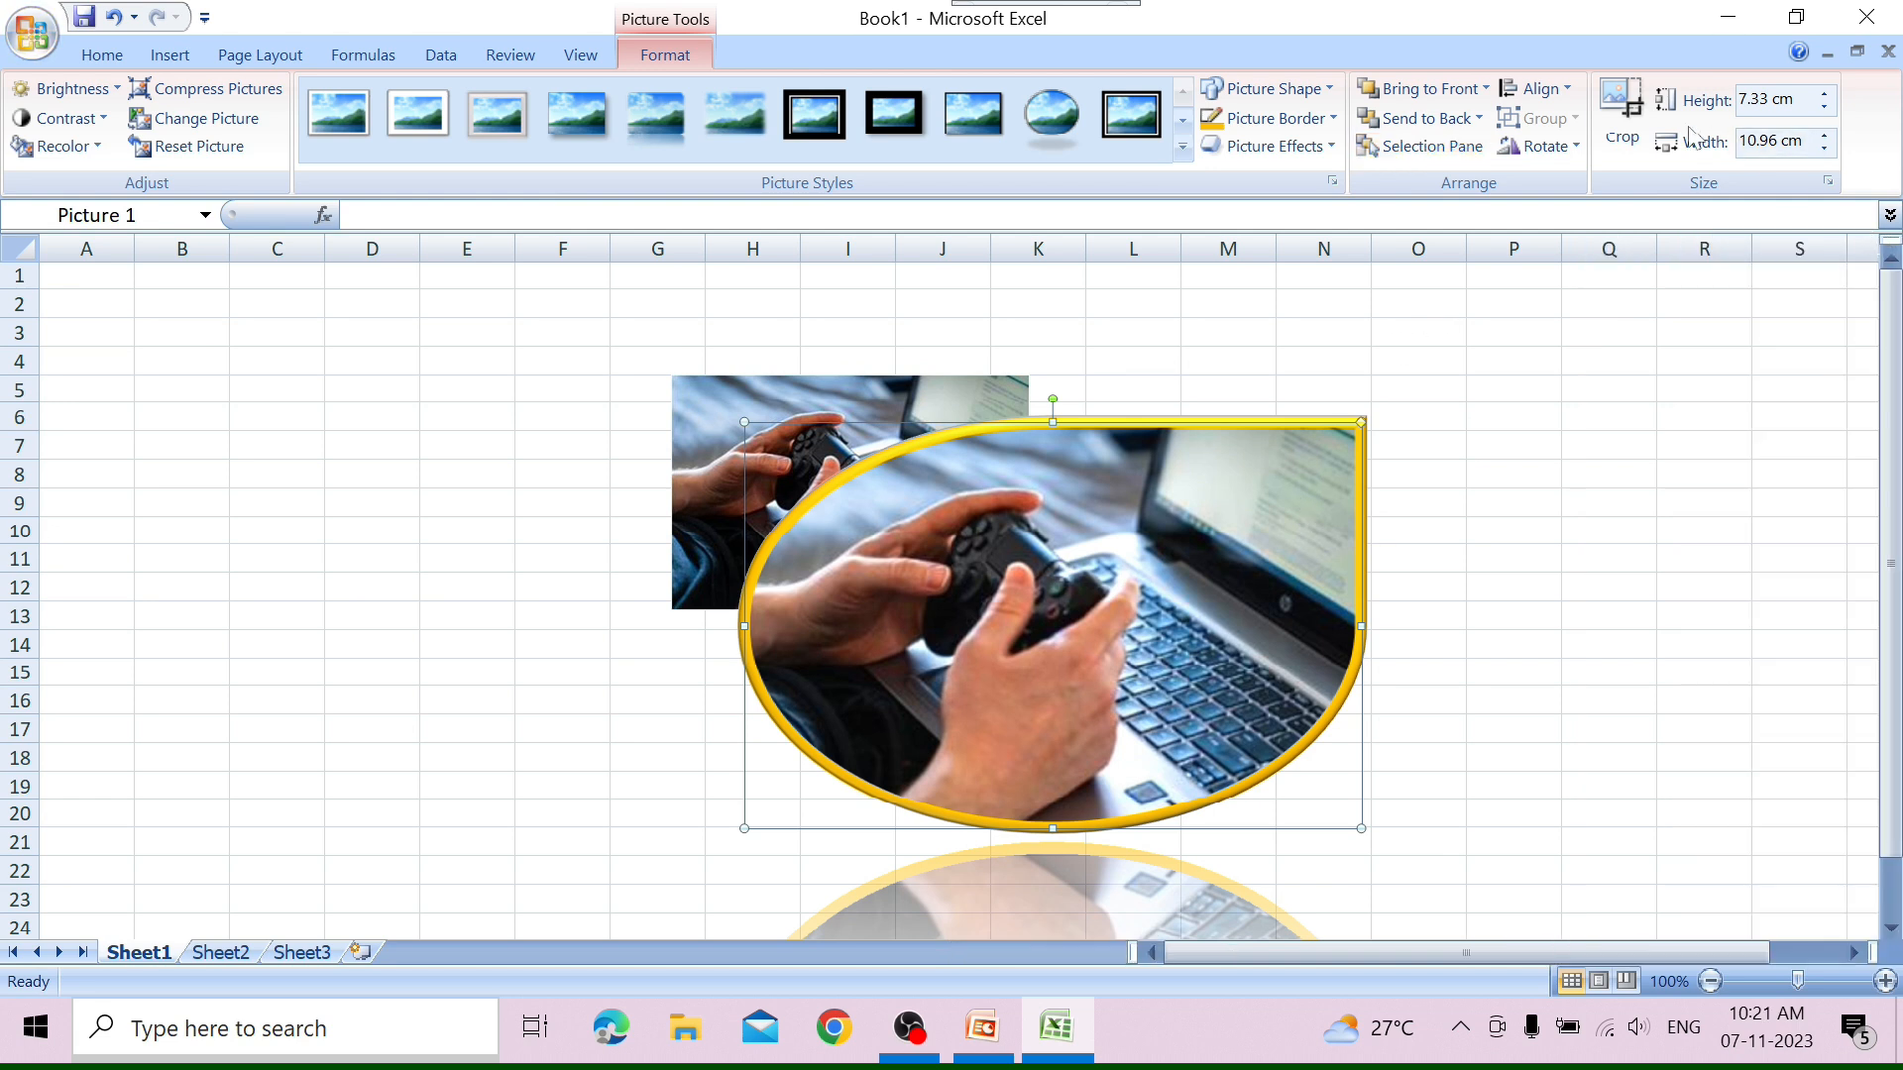
# Hide the worksheet gridlines with the alignment options, then show them again.
pyautogui.click(1535, 92)
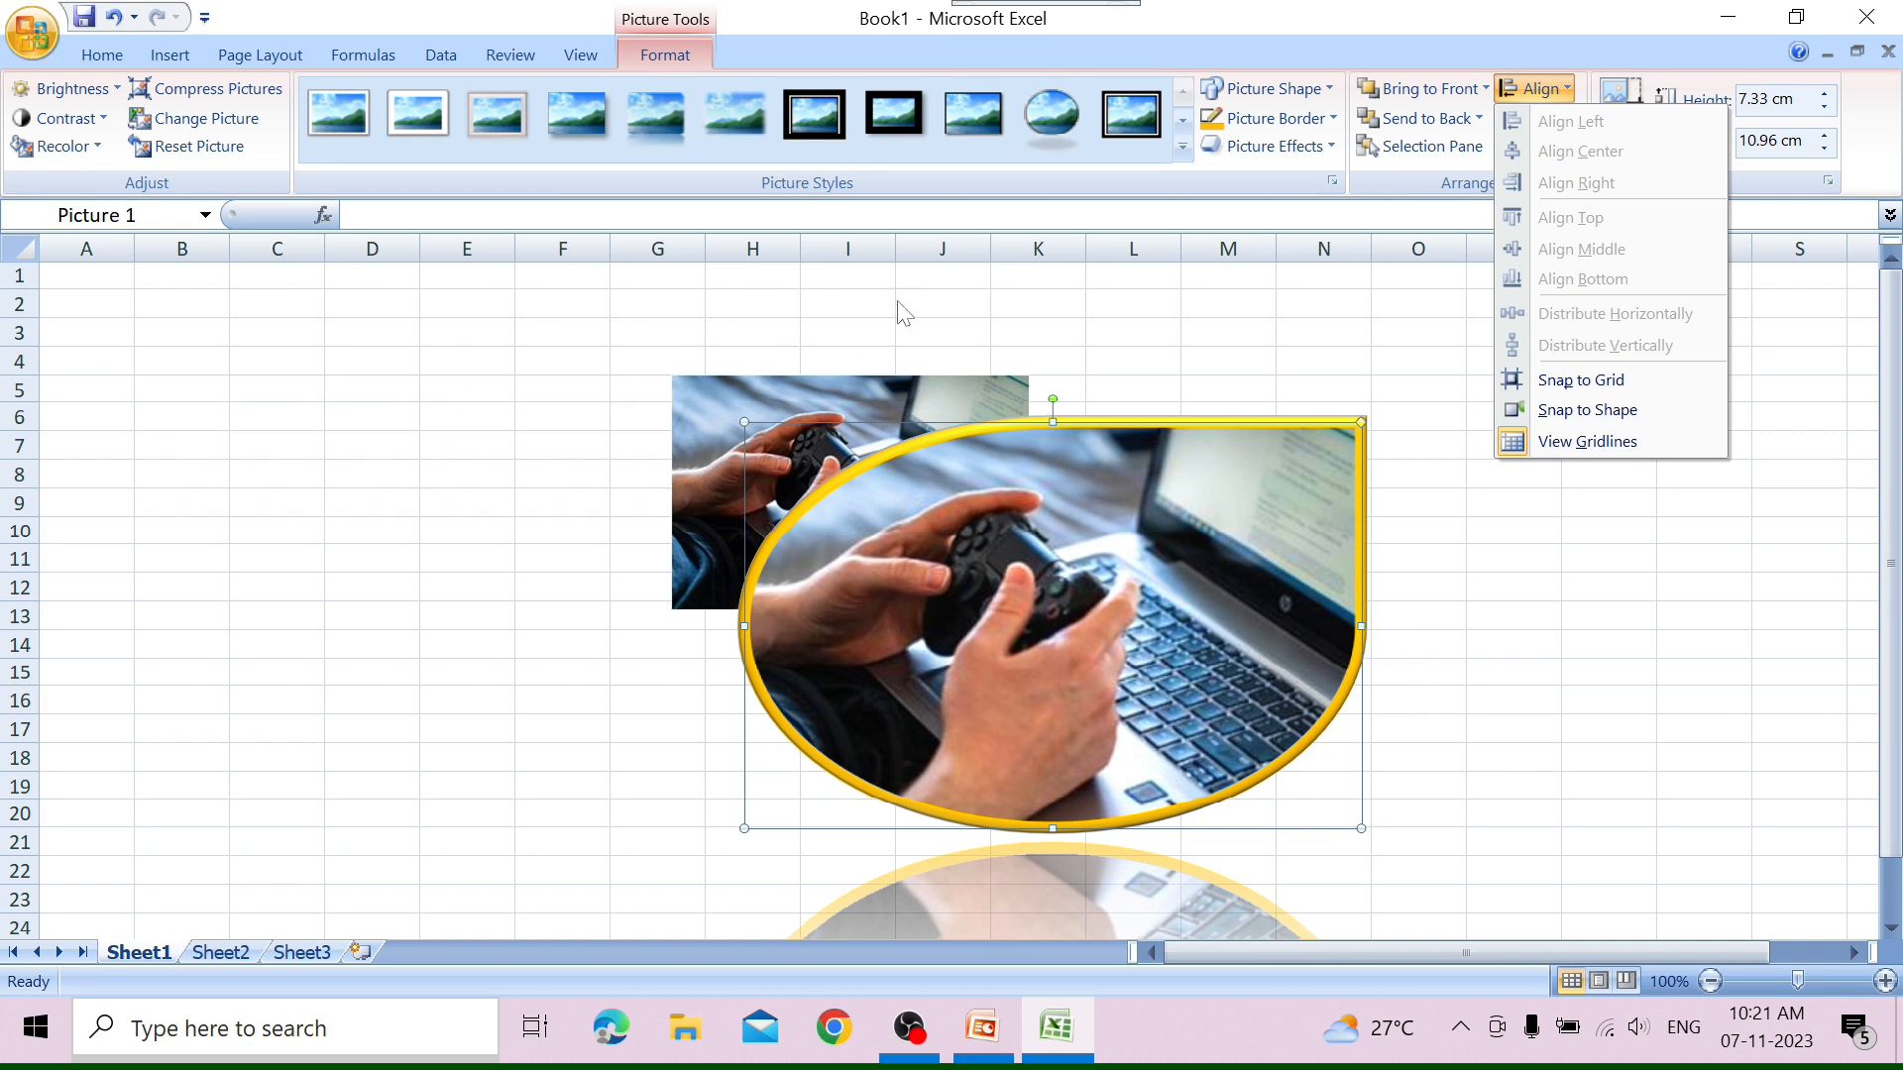
pyautogui.click(1586, 442)
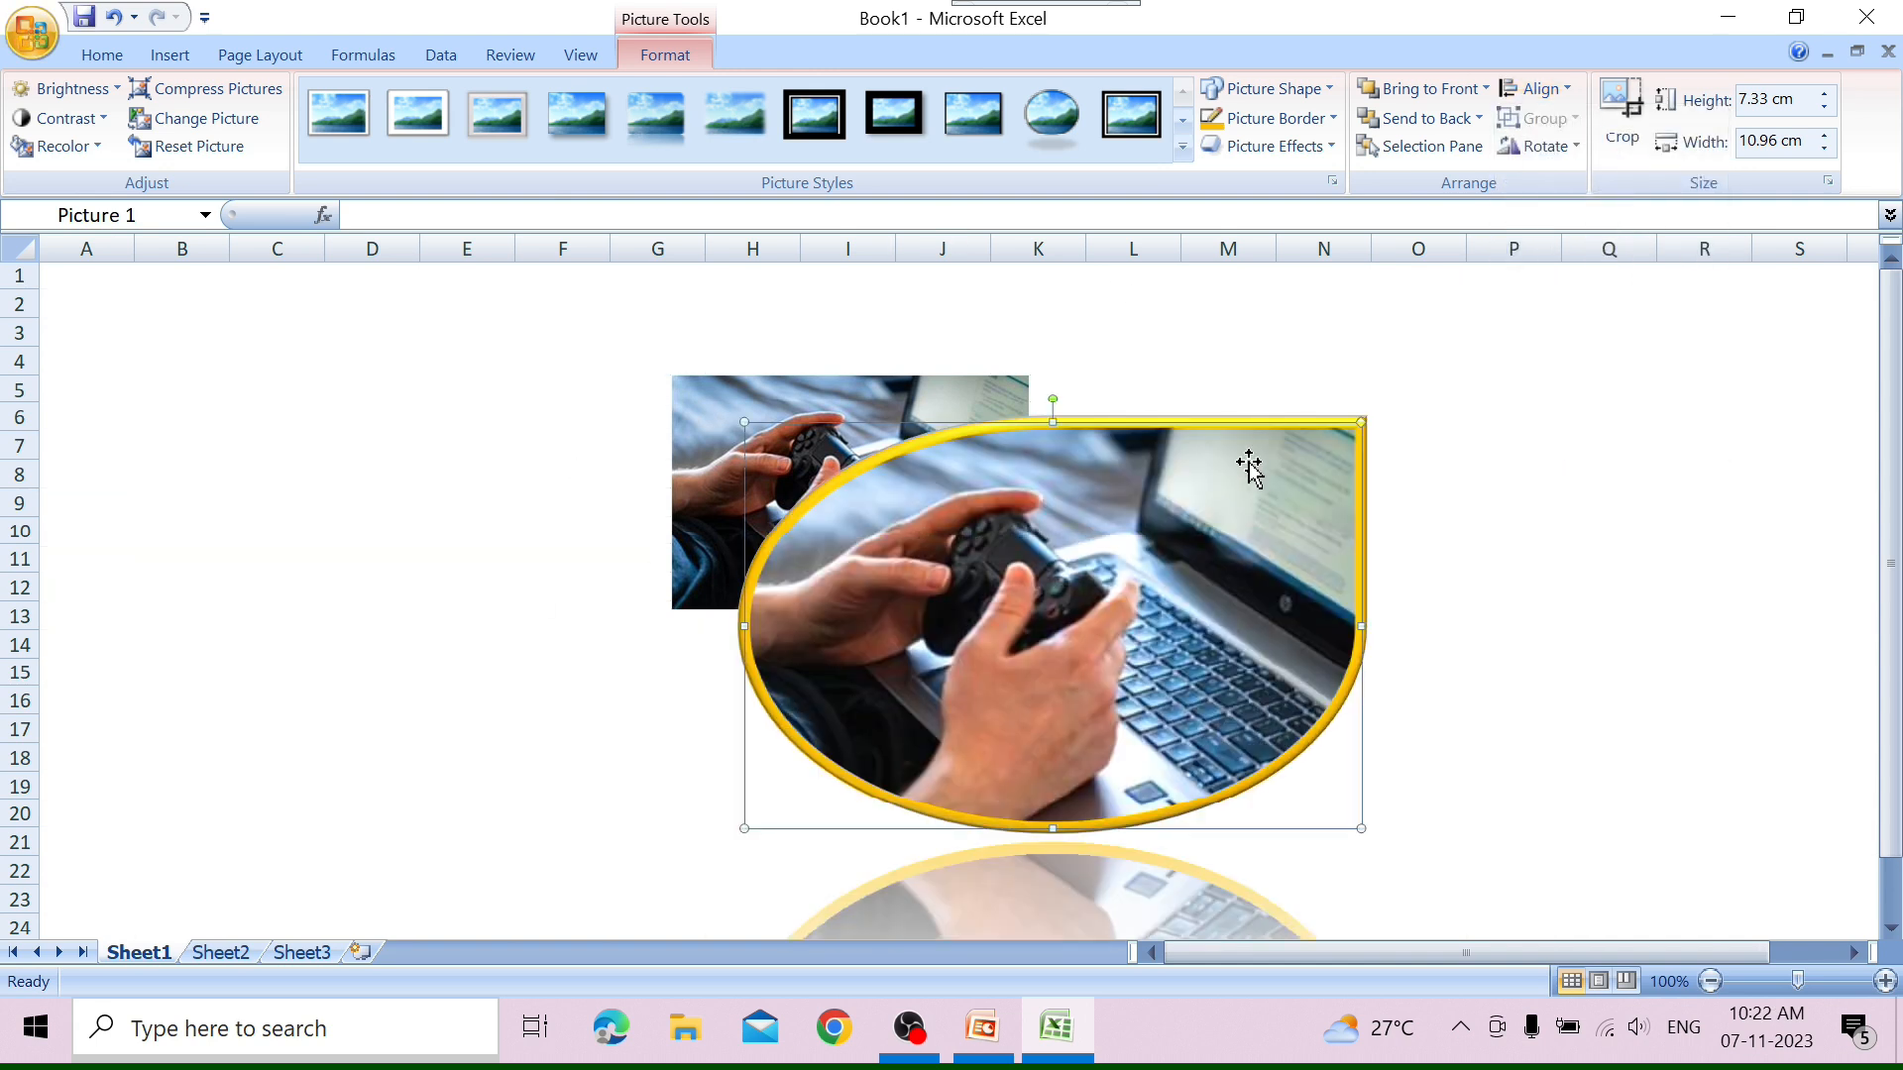
pyautogui.click(1536, 88)
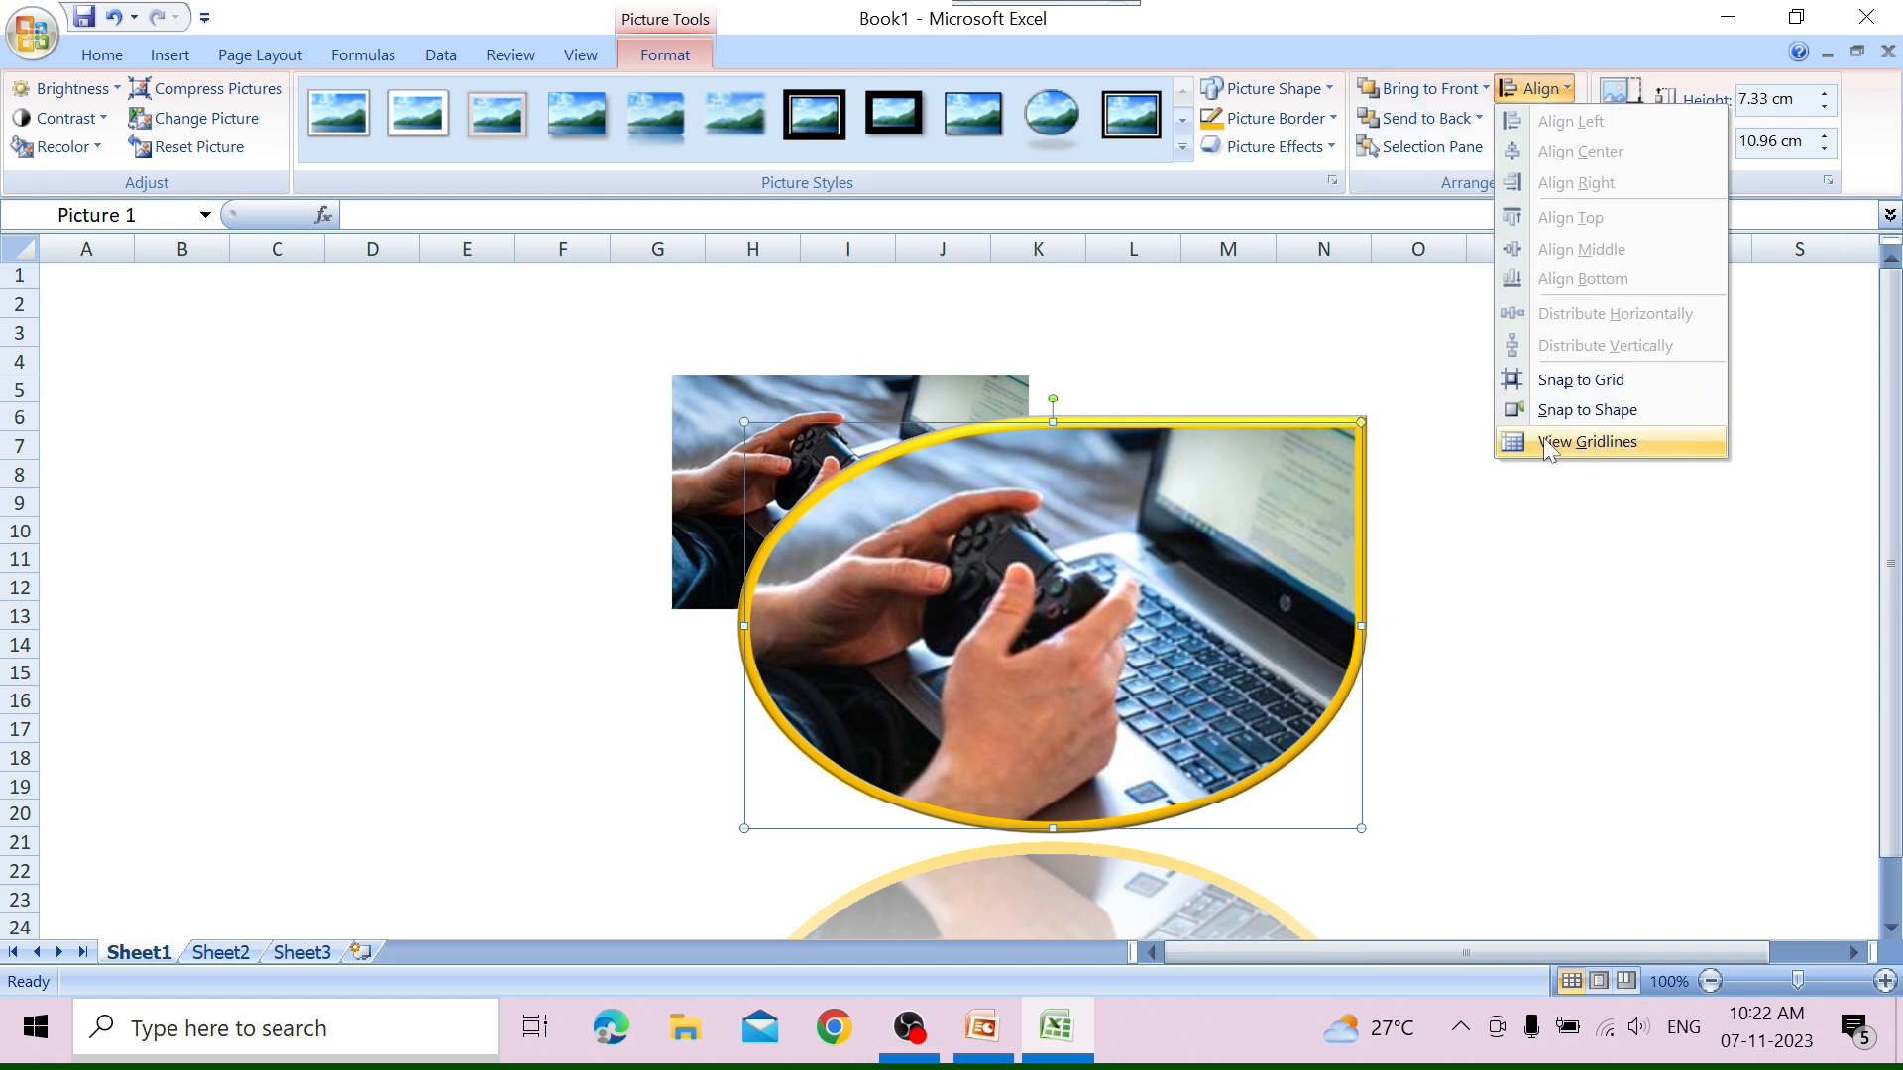
pyautogui.click(1546, 443)
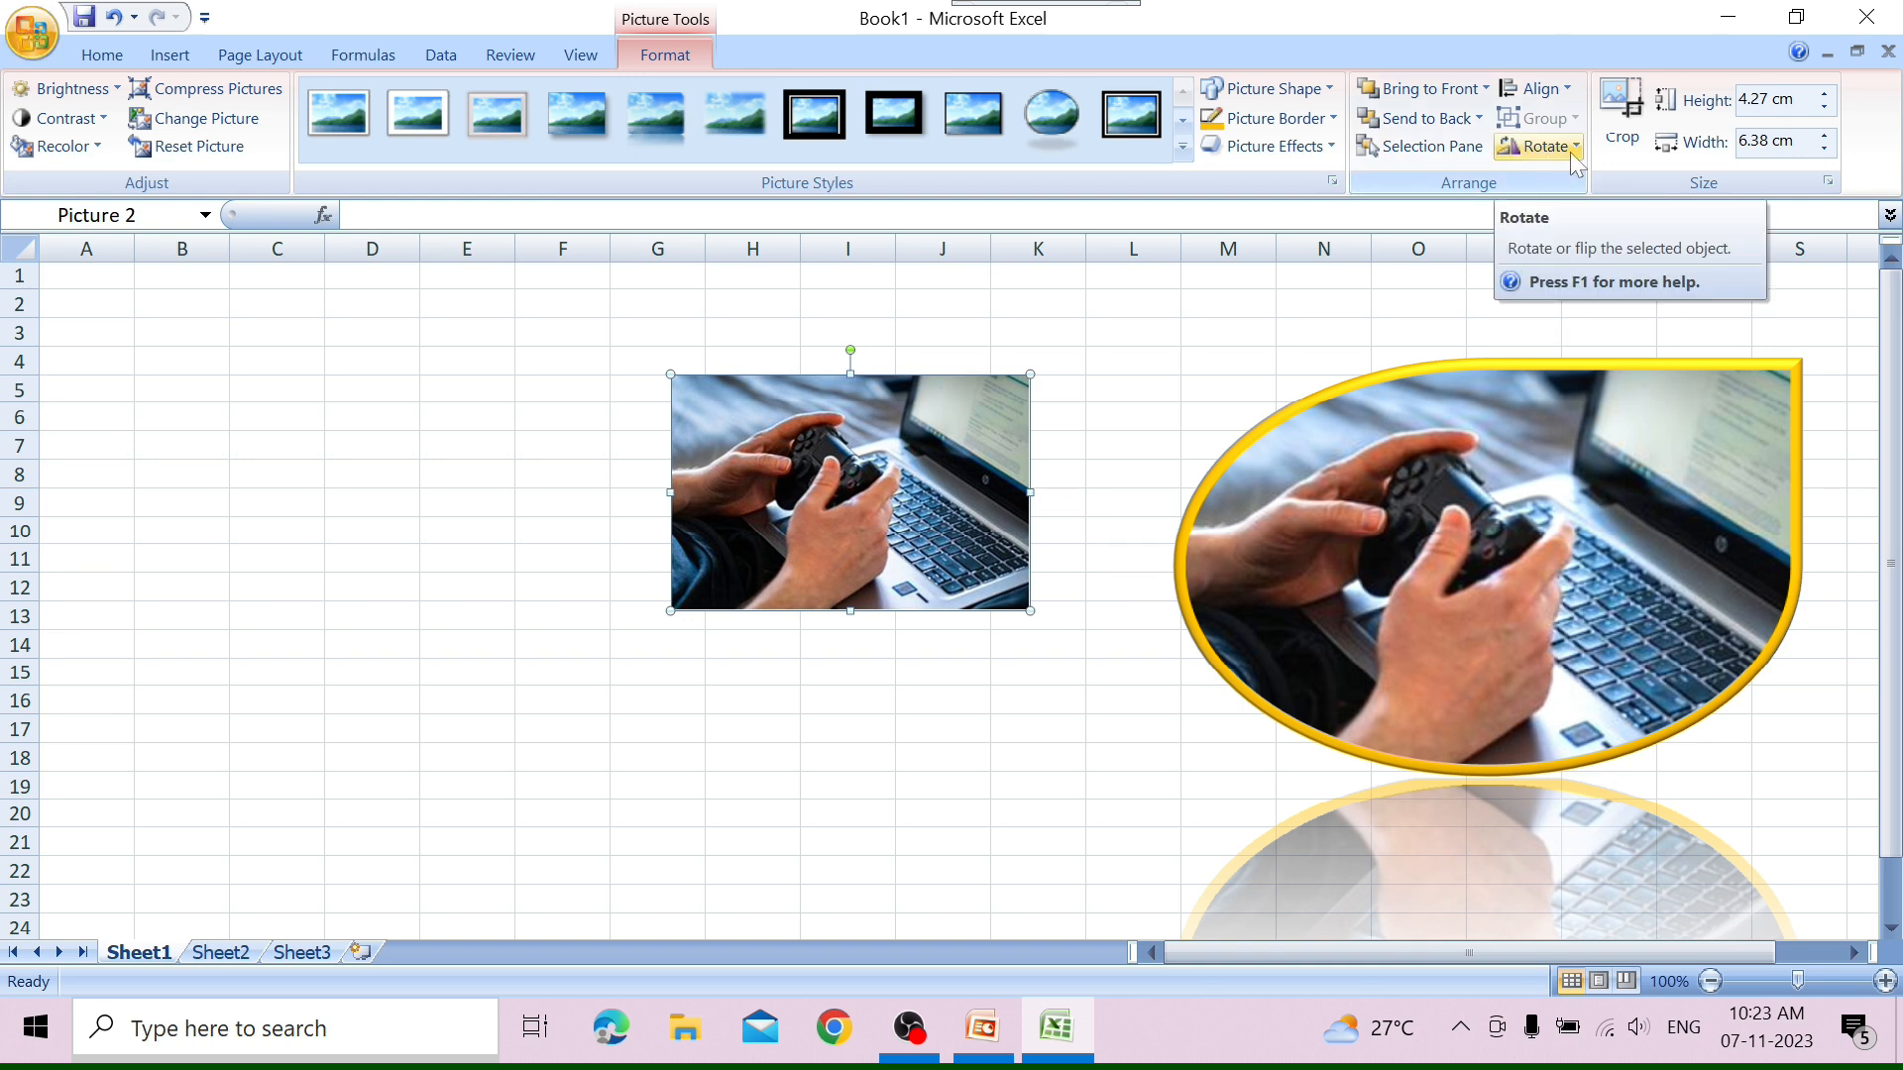
# Preview flipping the smaller picture horizontally and examine its size and rotation settings without changing them.
pyautogui.click(1570, 152)
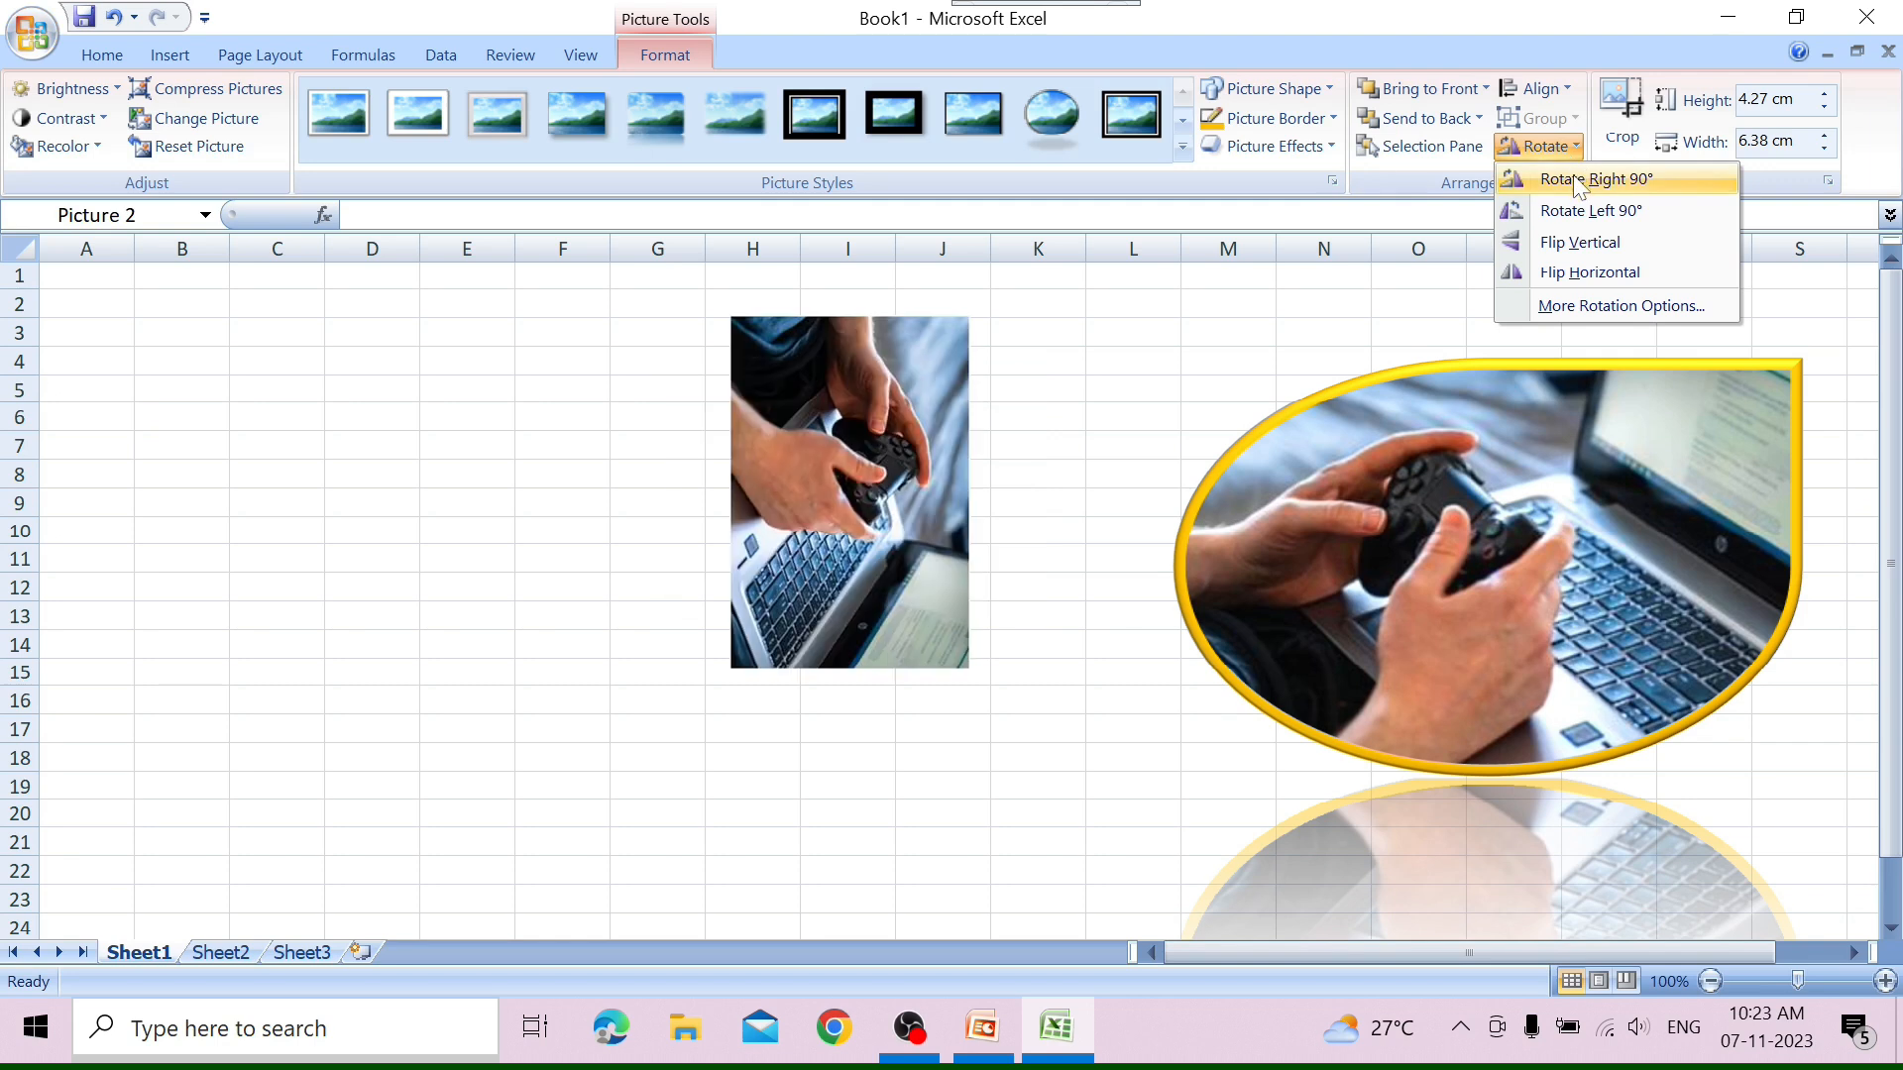
pyautogui.click(1617, 306)
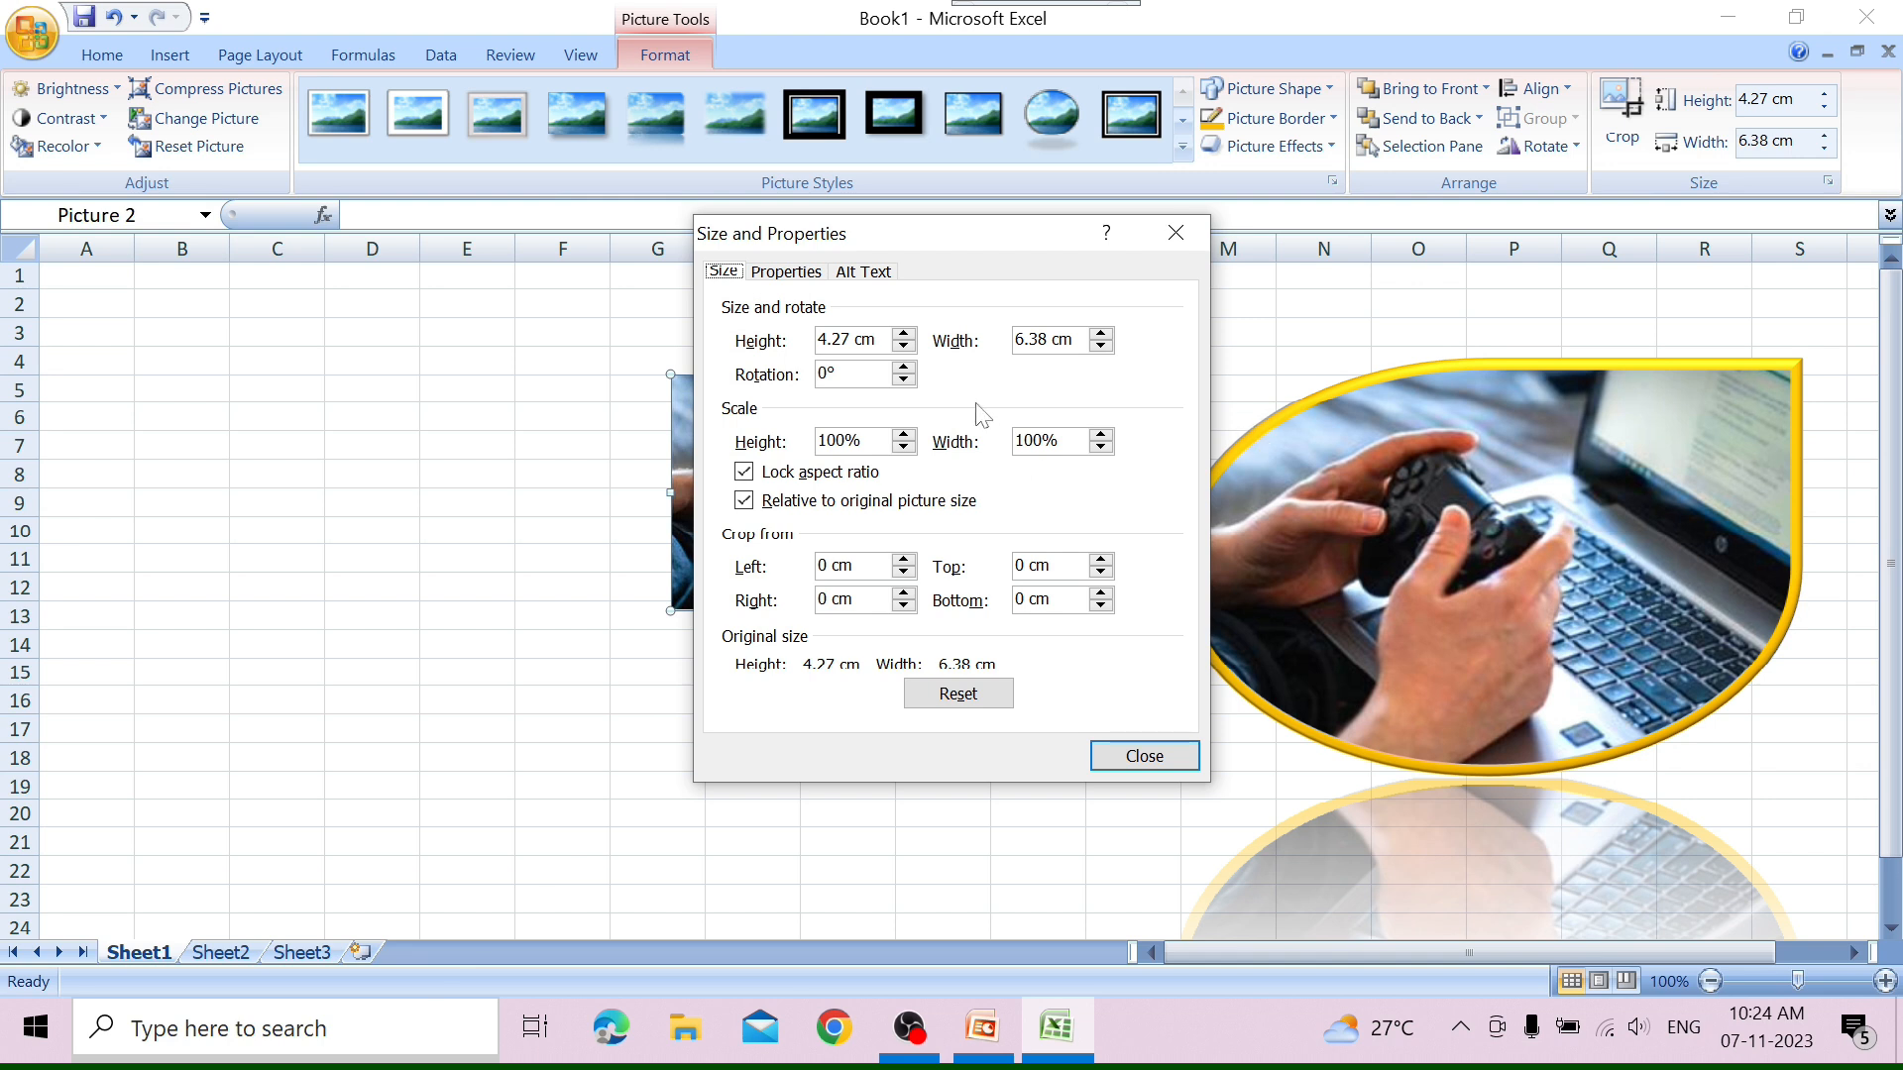
pyautogui.click(1176, 232)
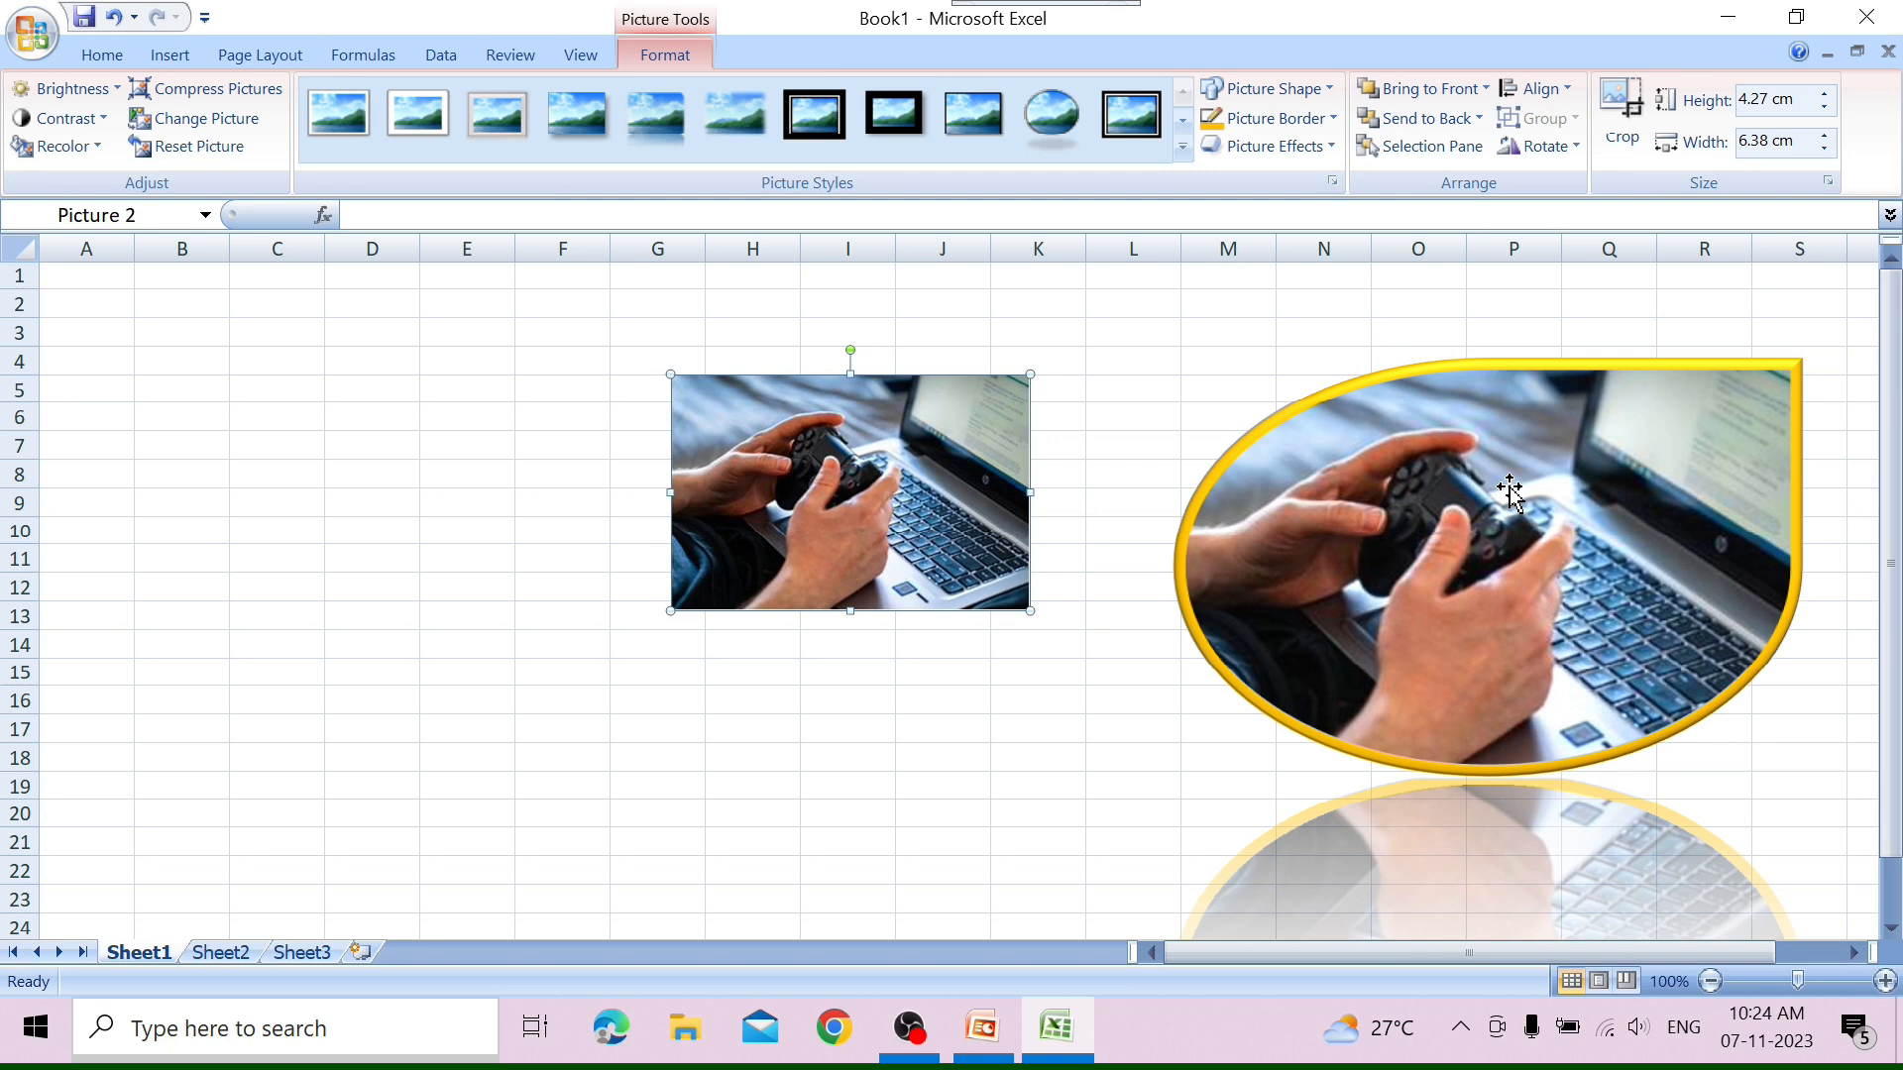
# Select both the teardrop picture and the smaller picture and group them into one object.
pyautogui.click(1329, 542)
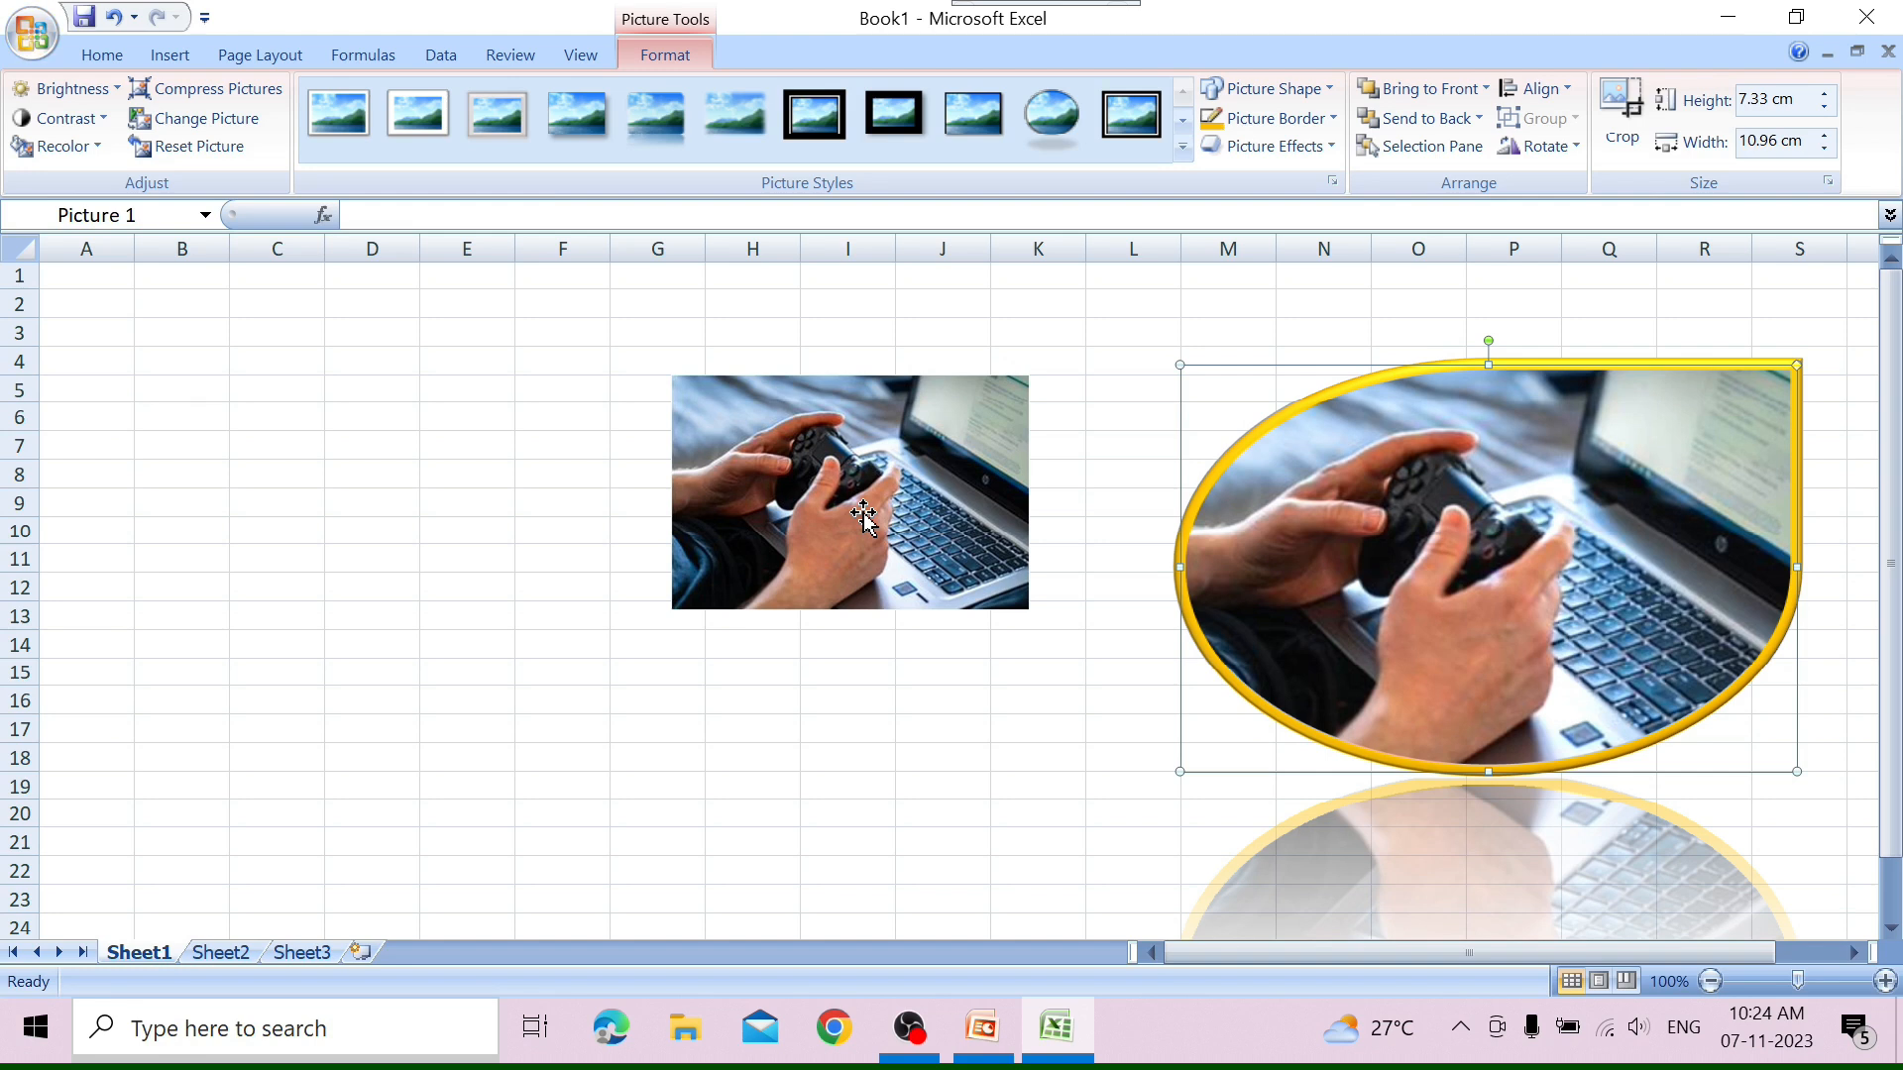
pyautogui.keyDown('ctrl'); pyautogui.click(864, 517); pyautogui.keyUp('ctrl')
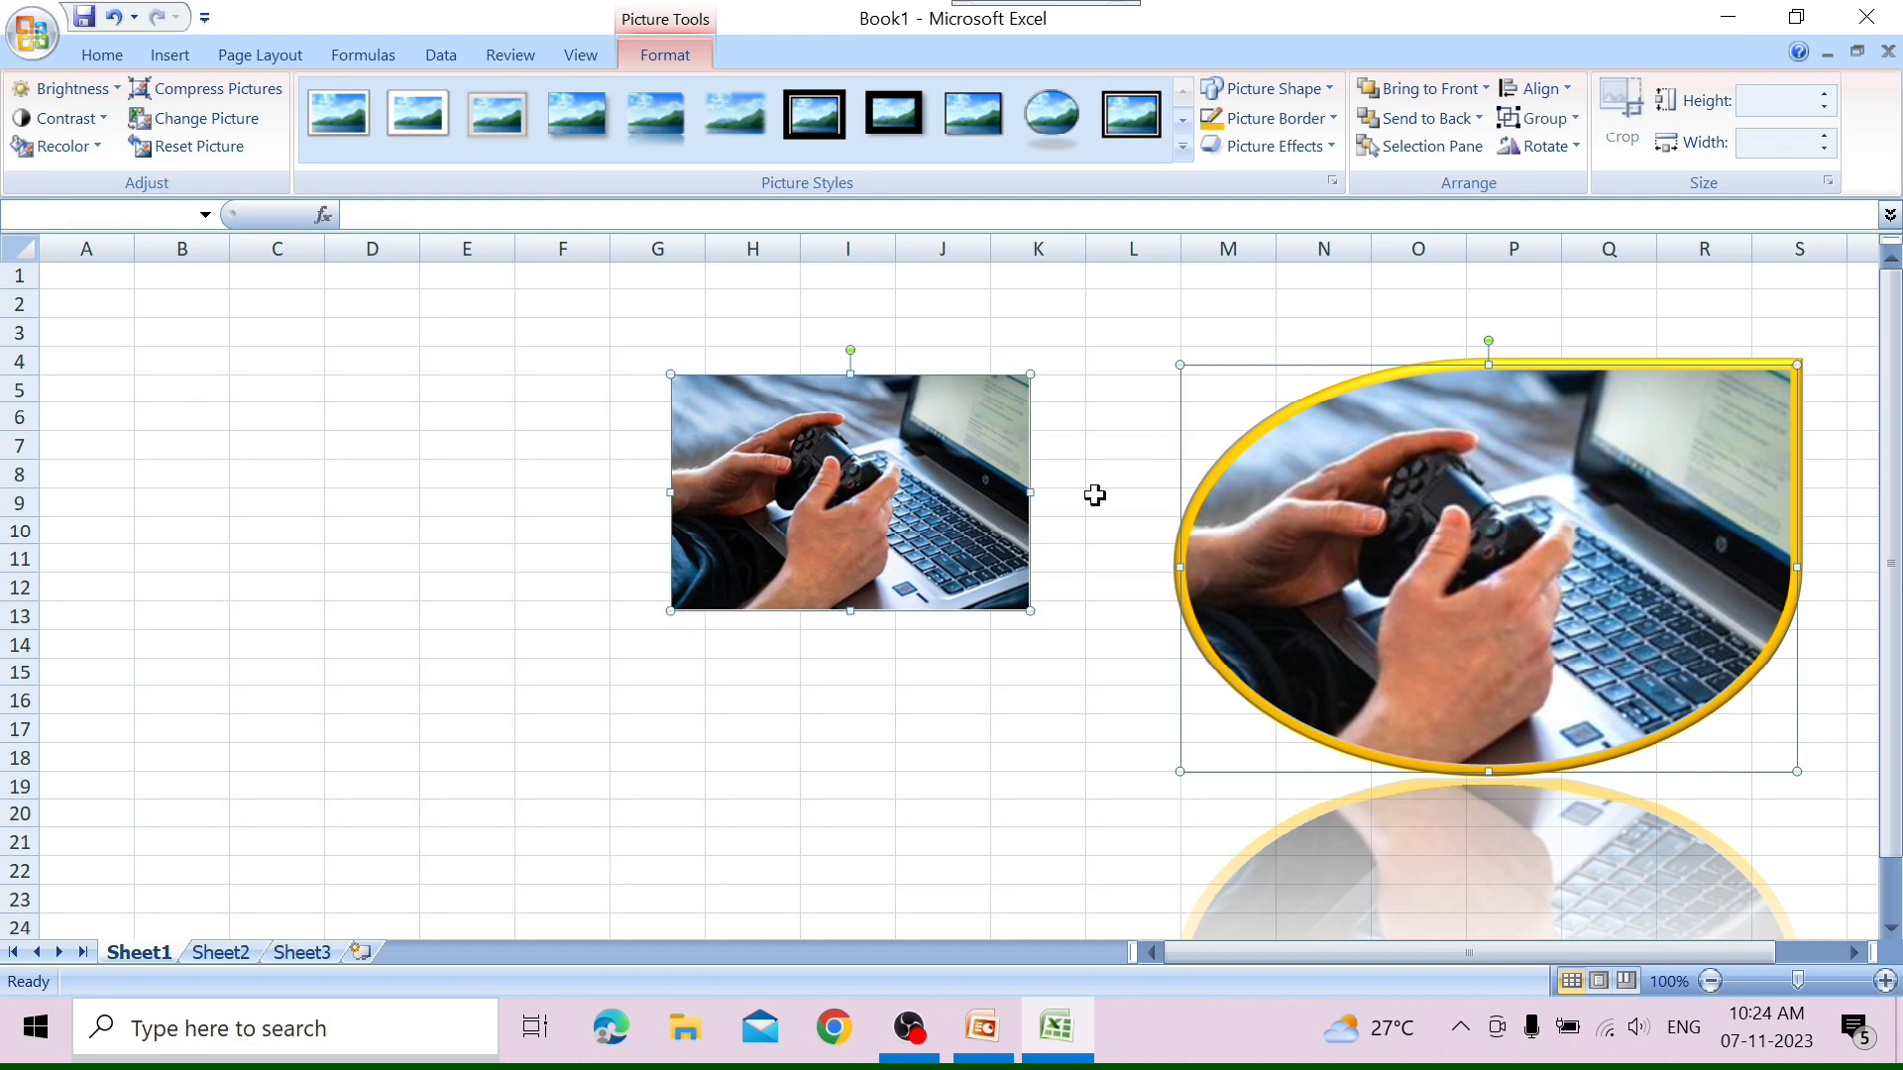
pyautogui.click(1573, 120)
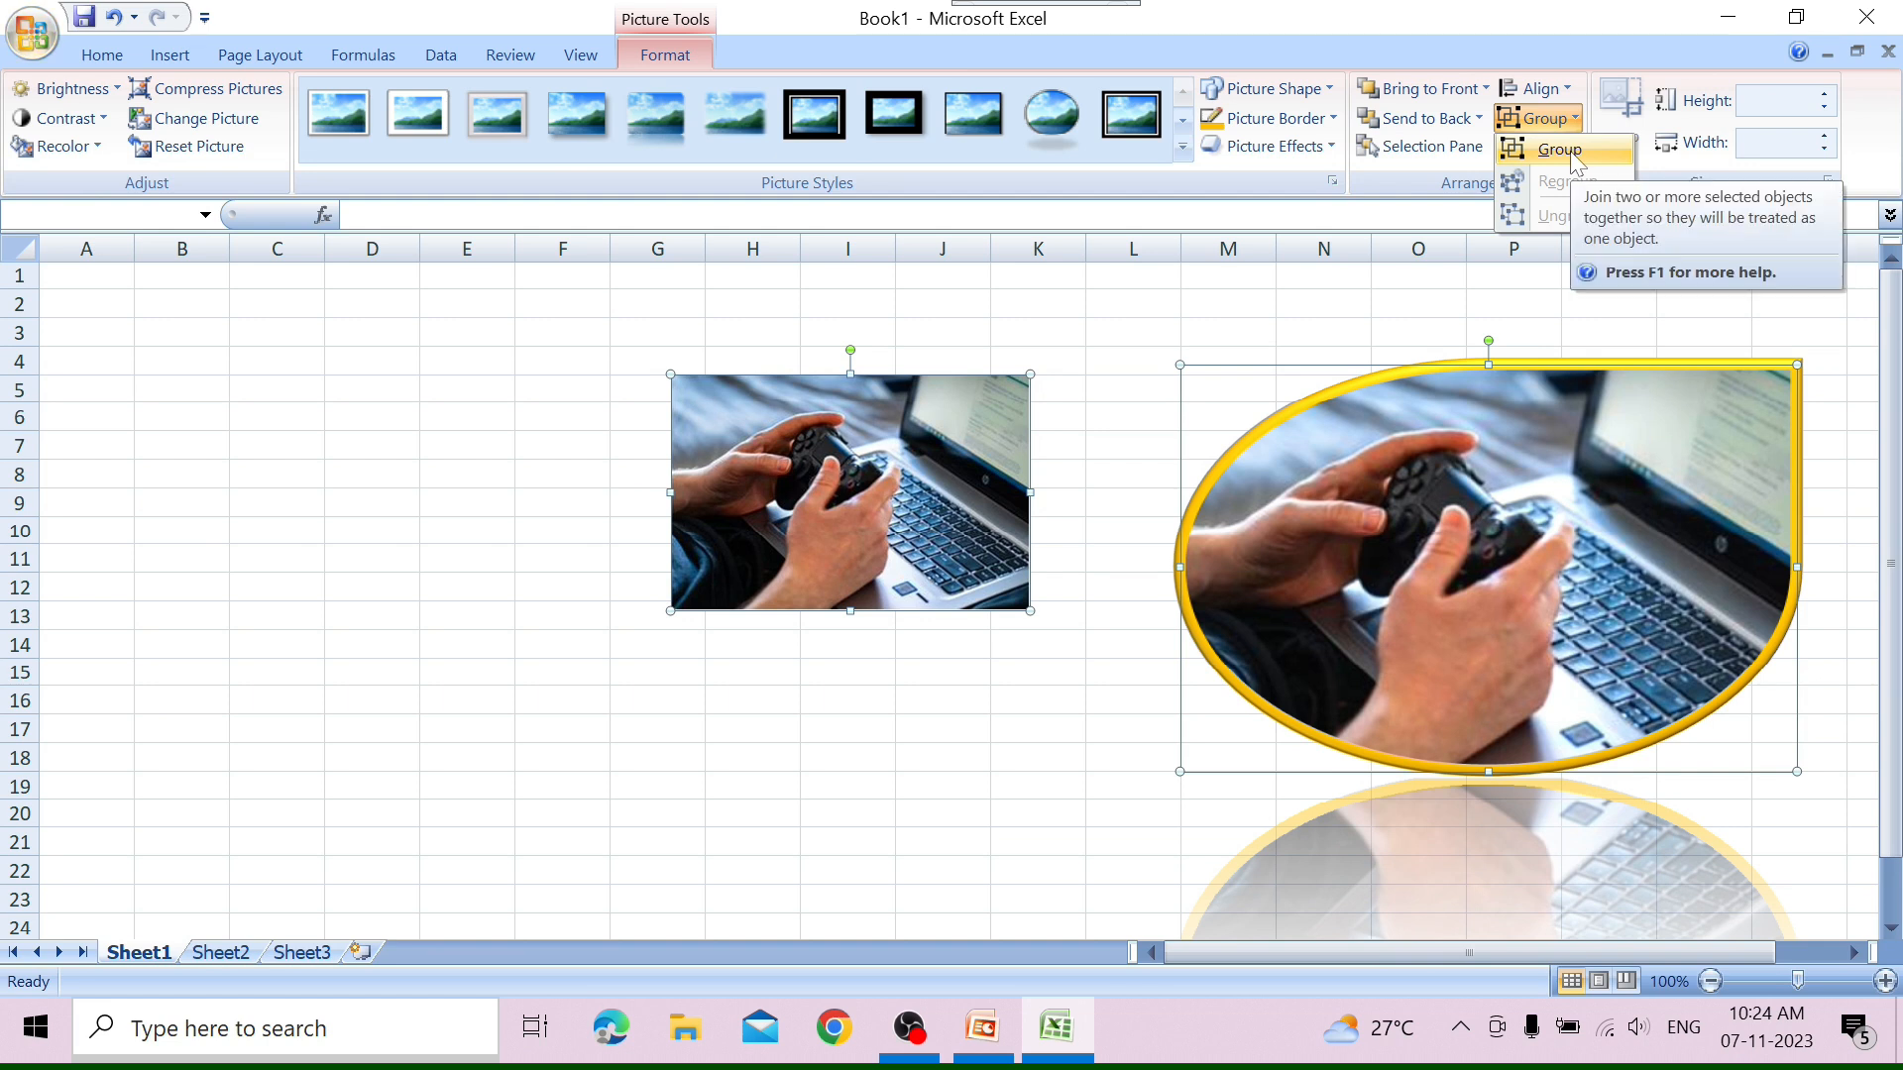
pyautogui.click(1569, 150)
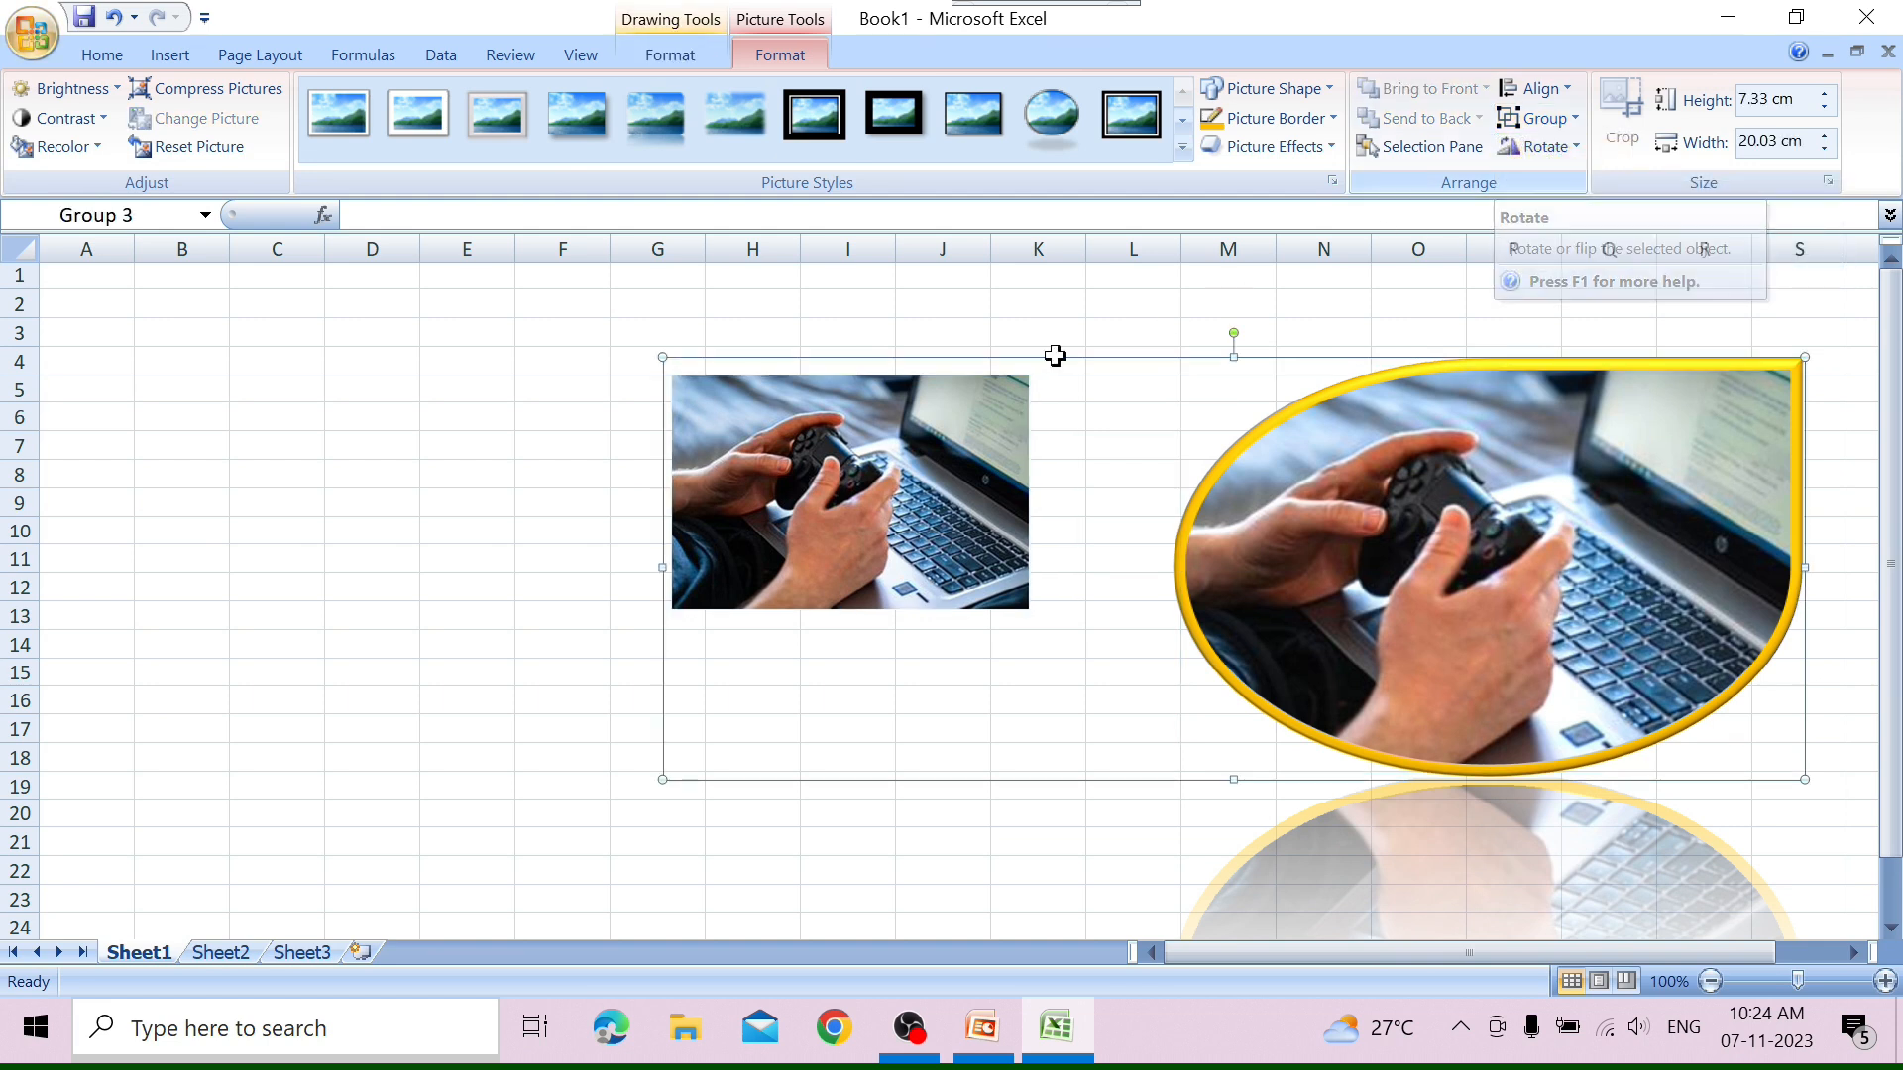
# Check the grouped pictures by selecting the teardrop picture within the group, then select cell F13.
pyautogui.click(721, 610)
pyautogui.click(753, 564)
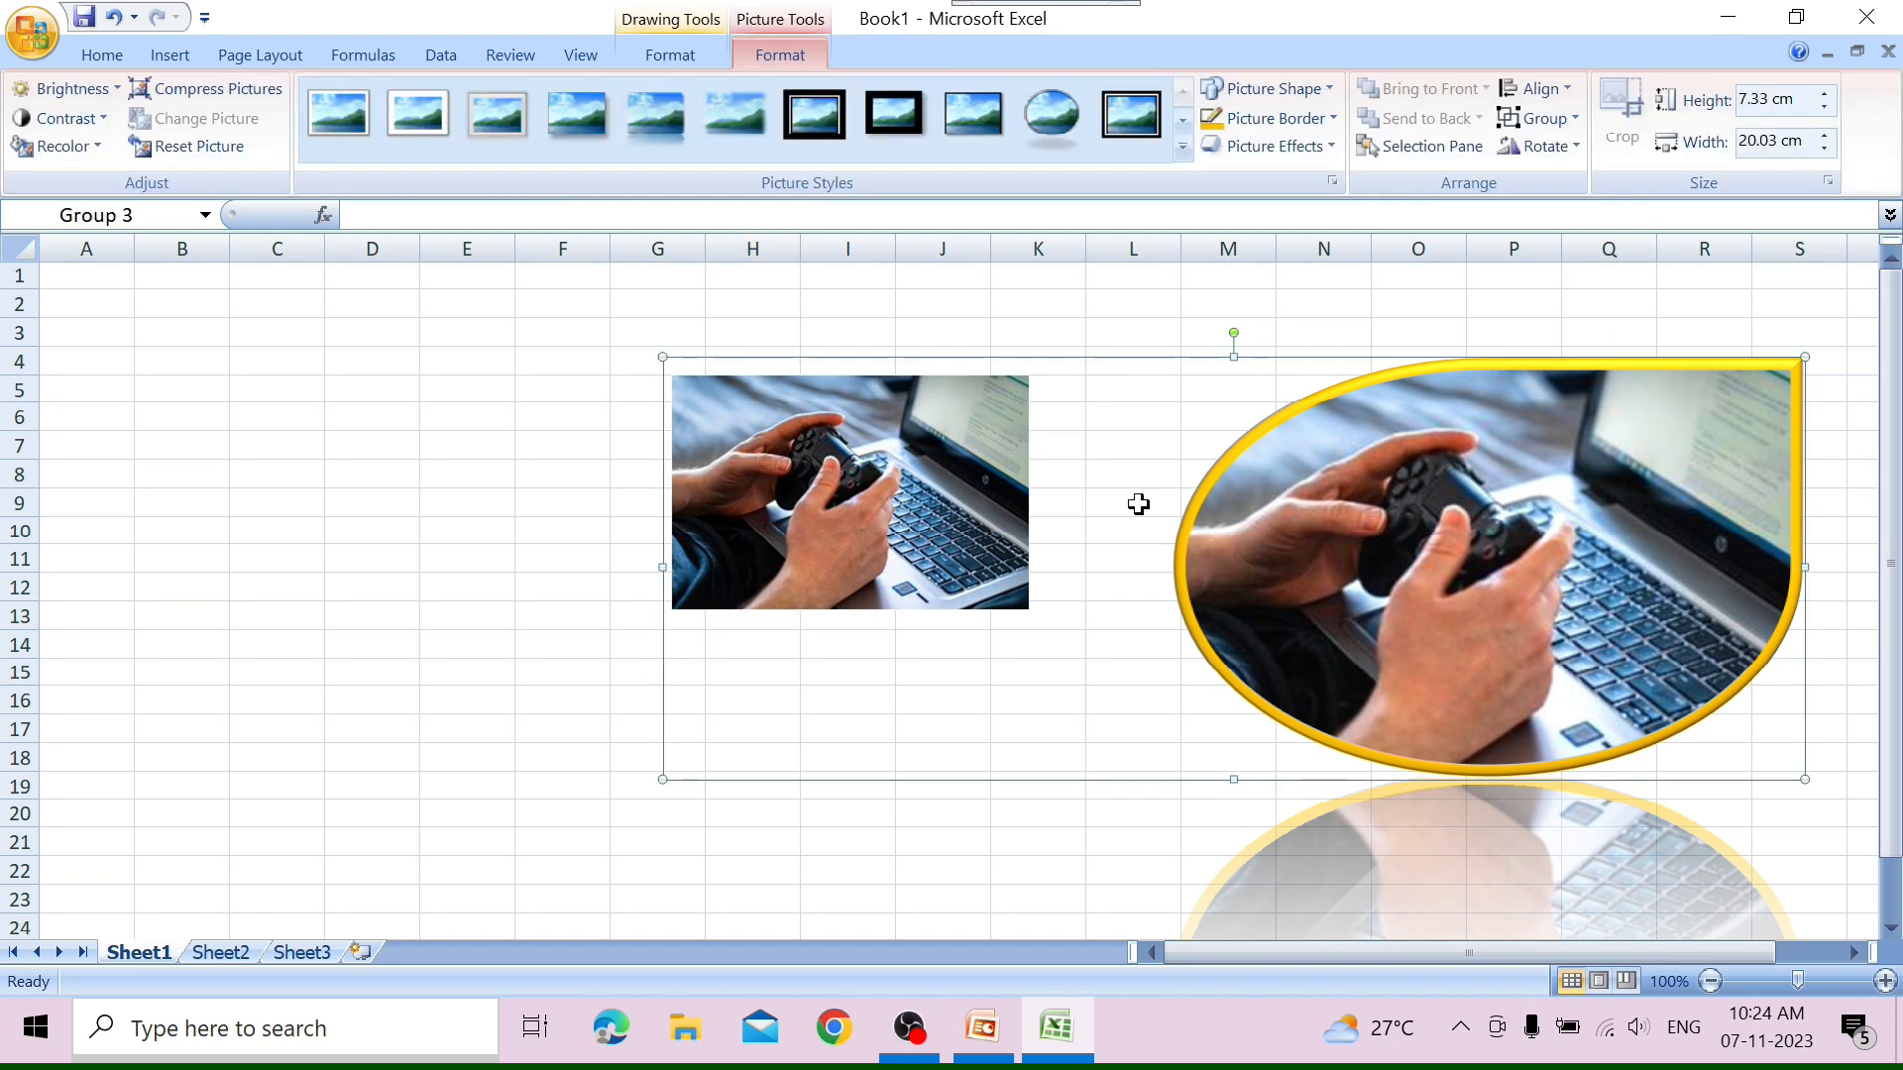
pyautogui.click(1295, 562)
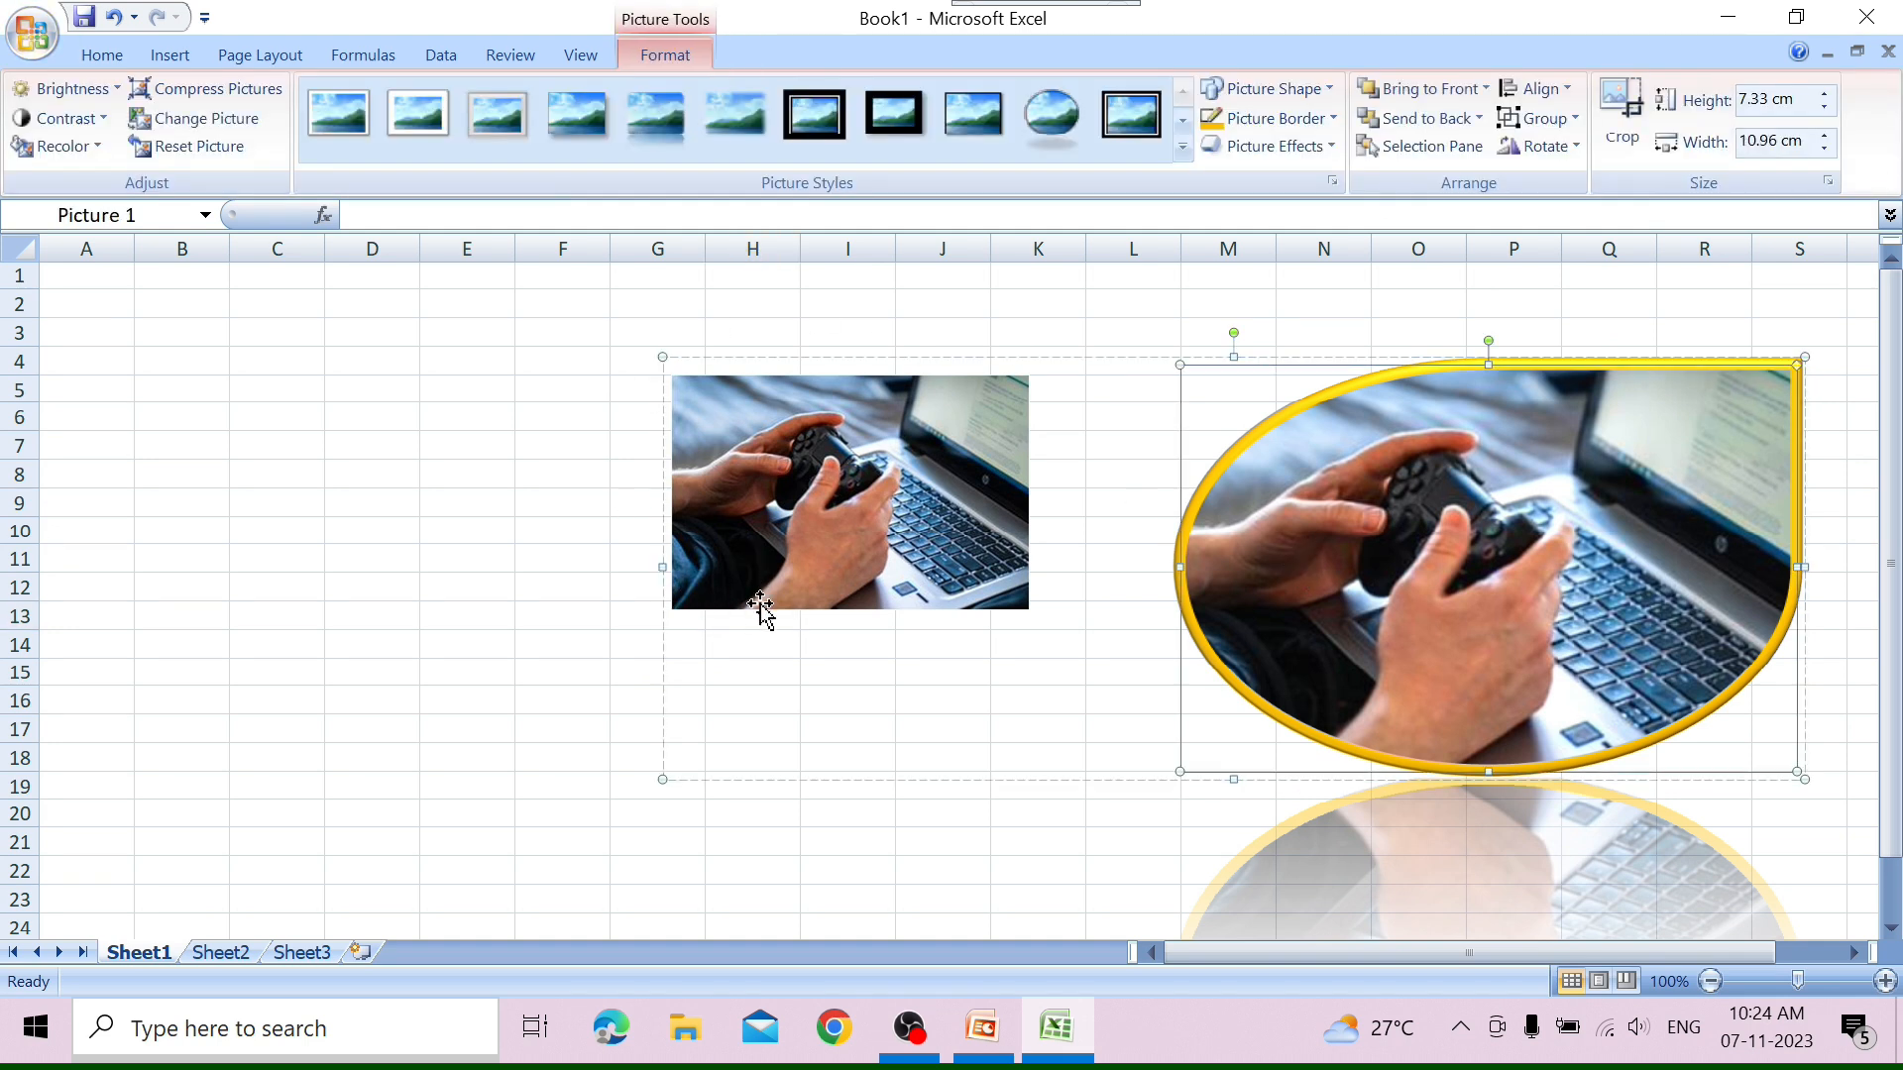
pyautogui.click(597, 609)
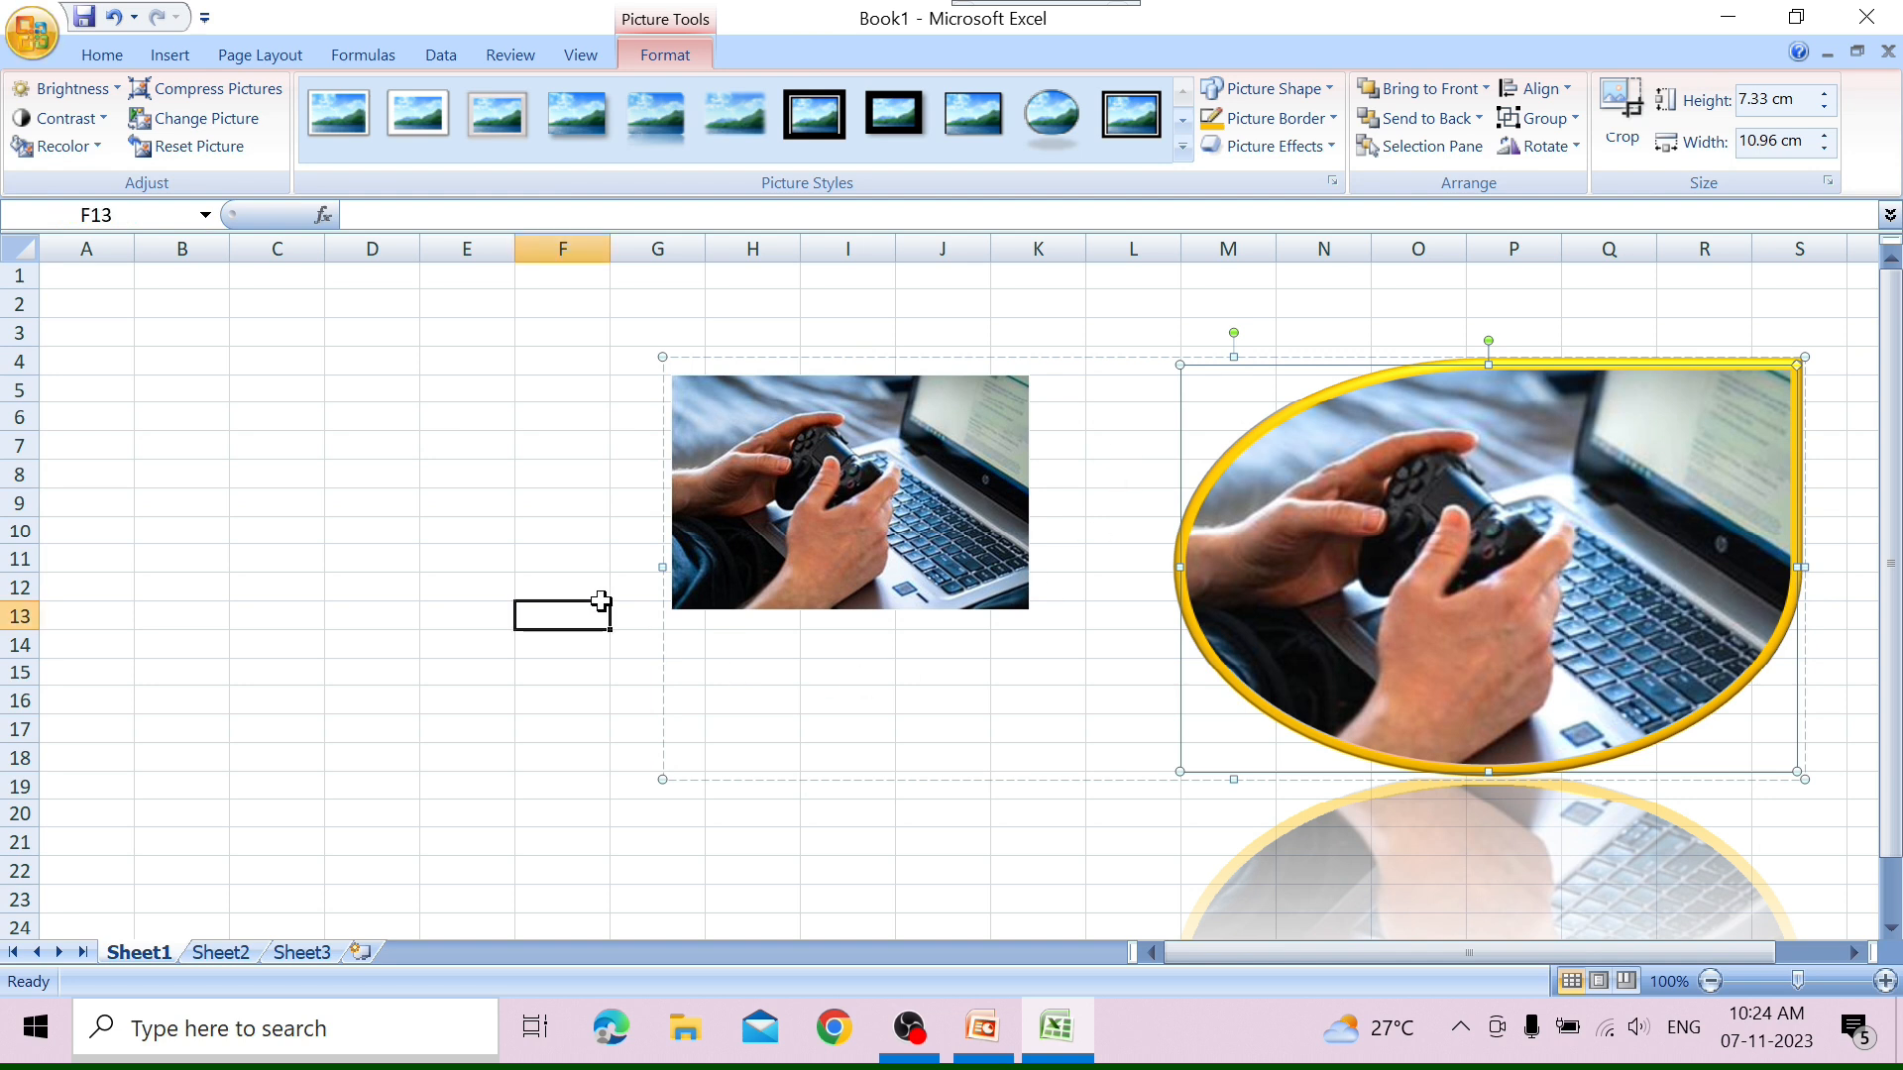
# Ungroup the teardrop picture and the smaller picture so they are separate objects again.
pyautogui.click(845, 612)
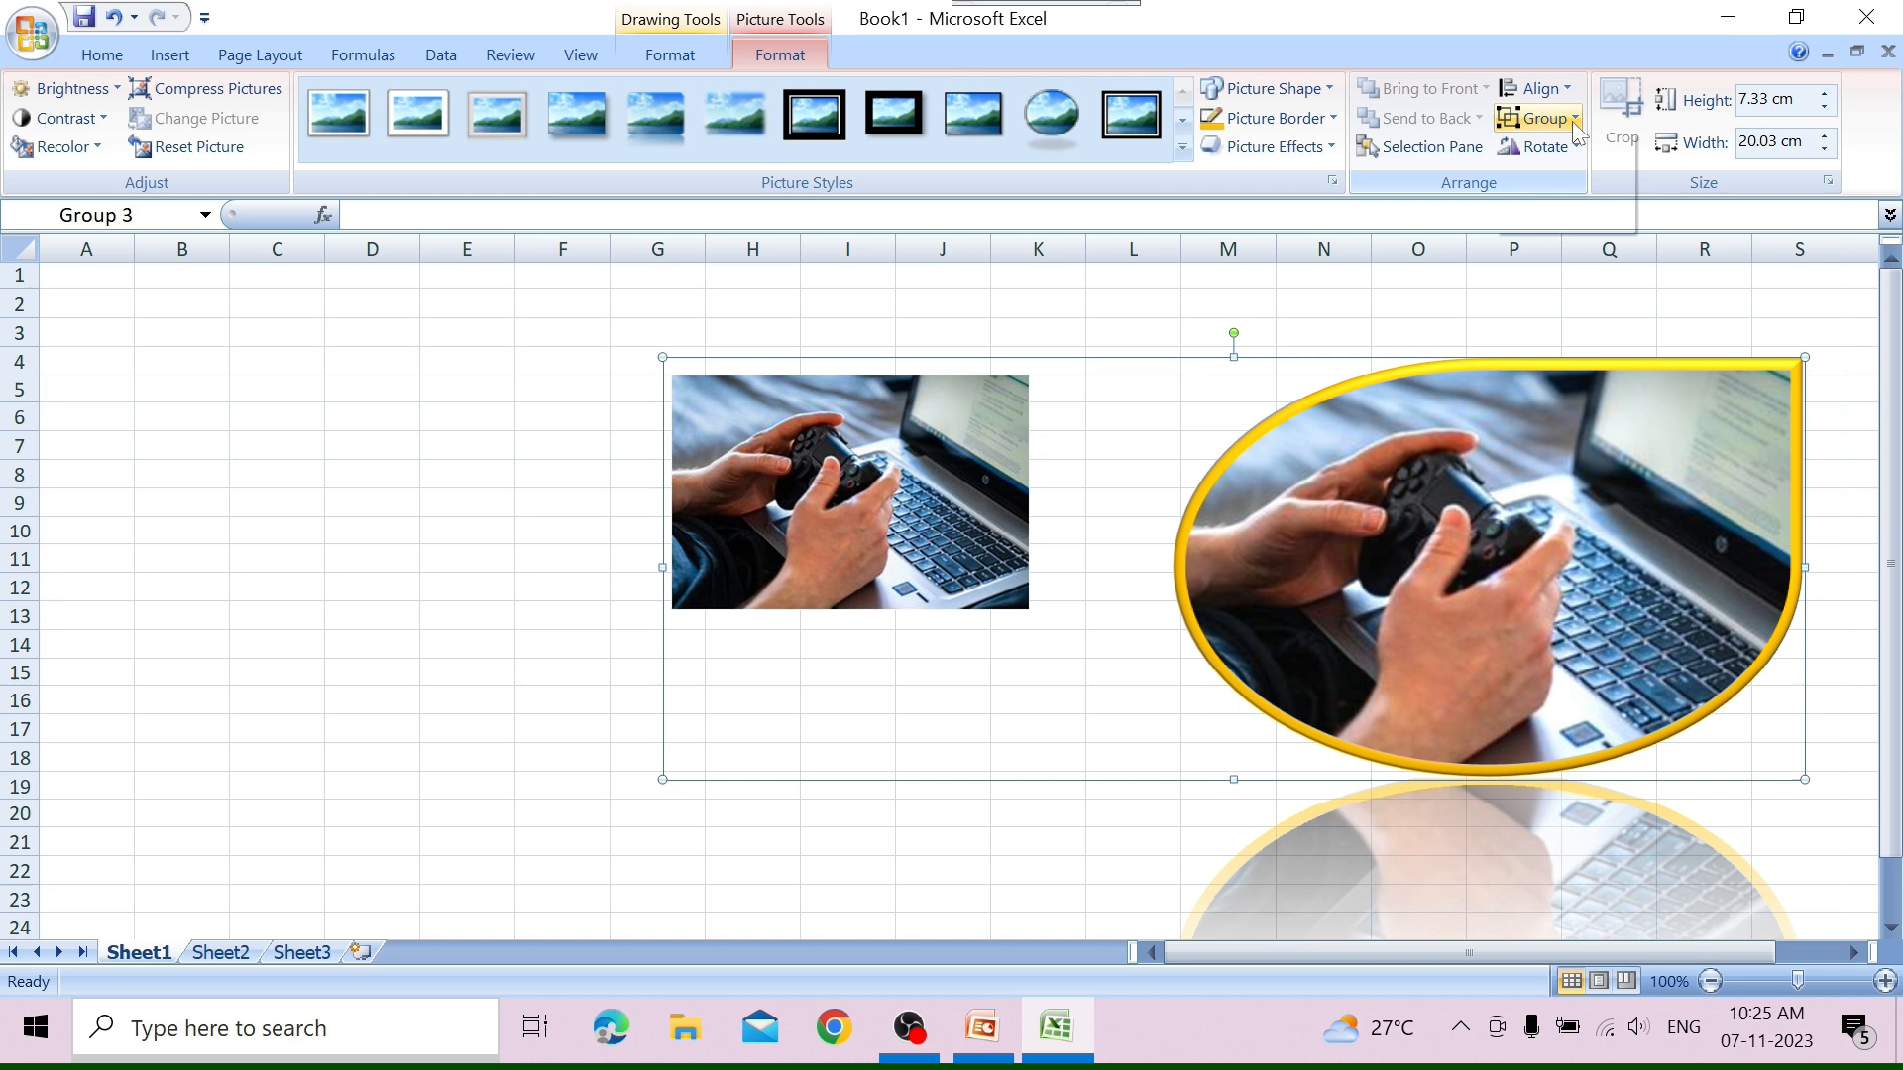
pyautogui.click(1536, 118)
pyautogui.click(1588, 216)
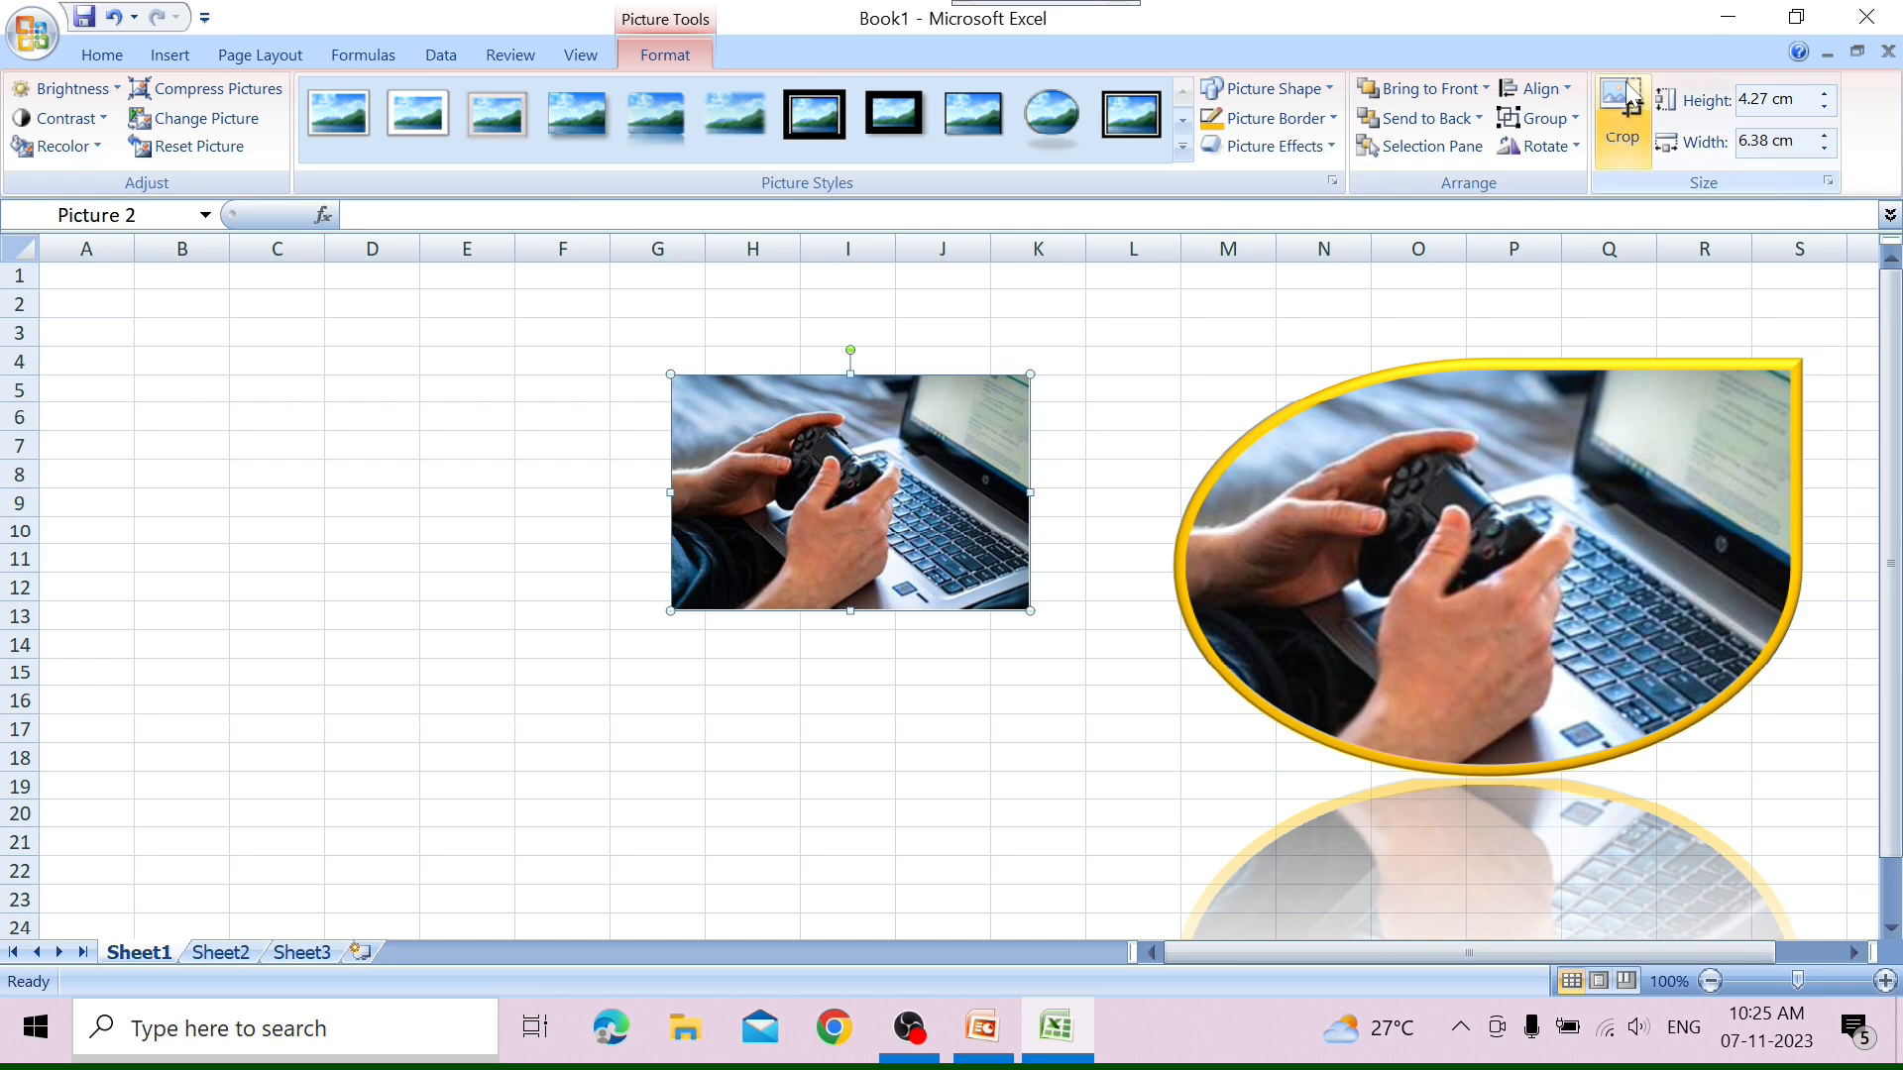
# Crop the smaller picture from its lower-right corner to about 2.56 cm high and 3.99 cm wide.
pyautogui.click(1619, 109)
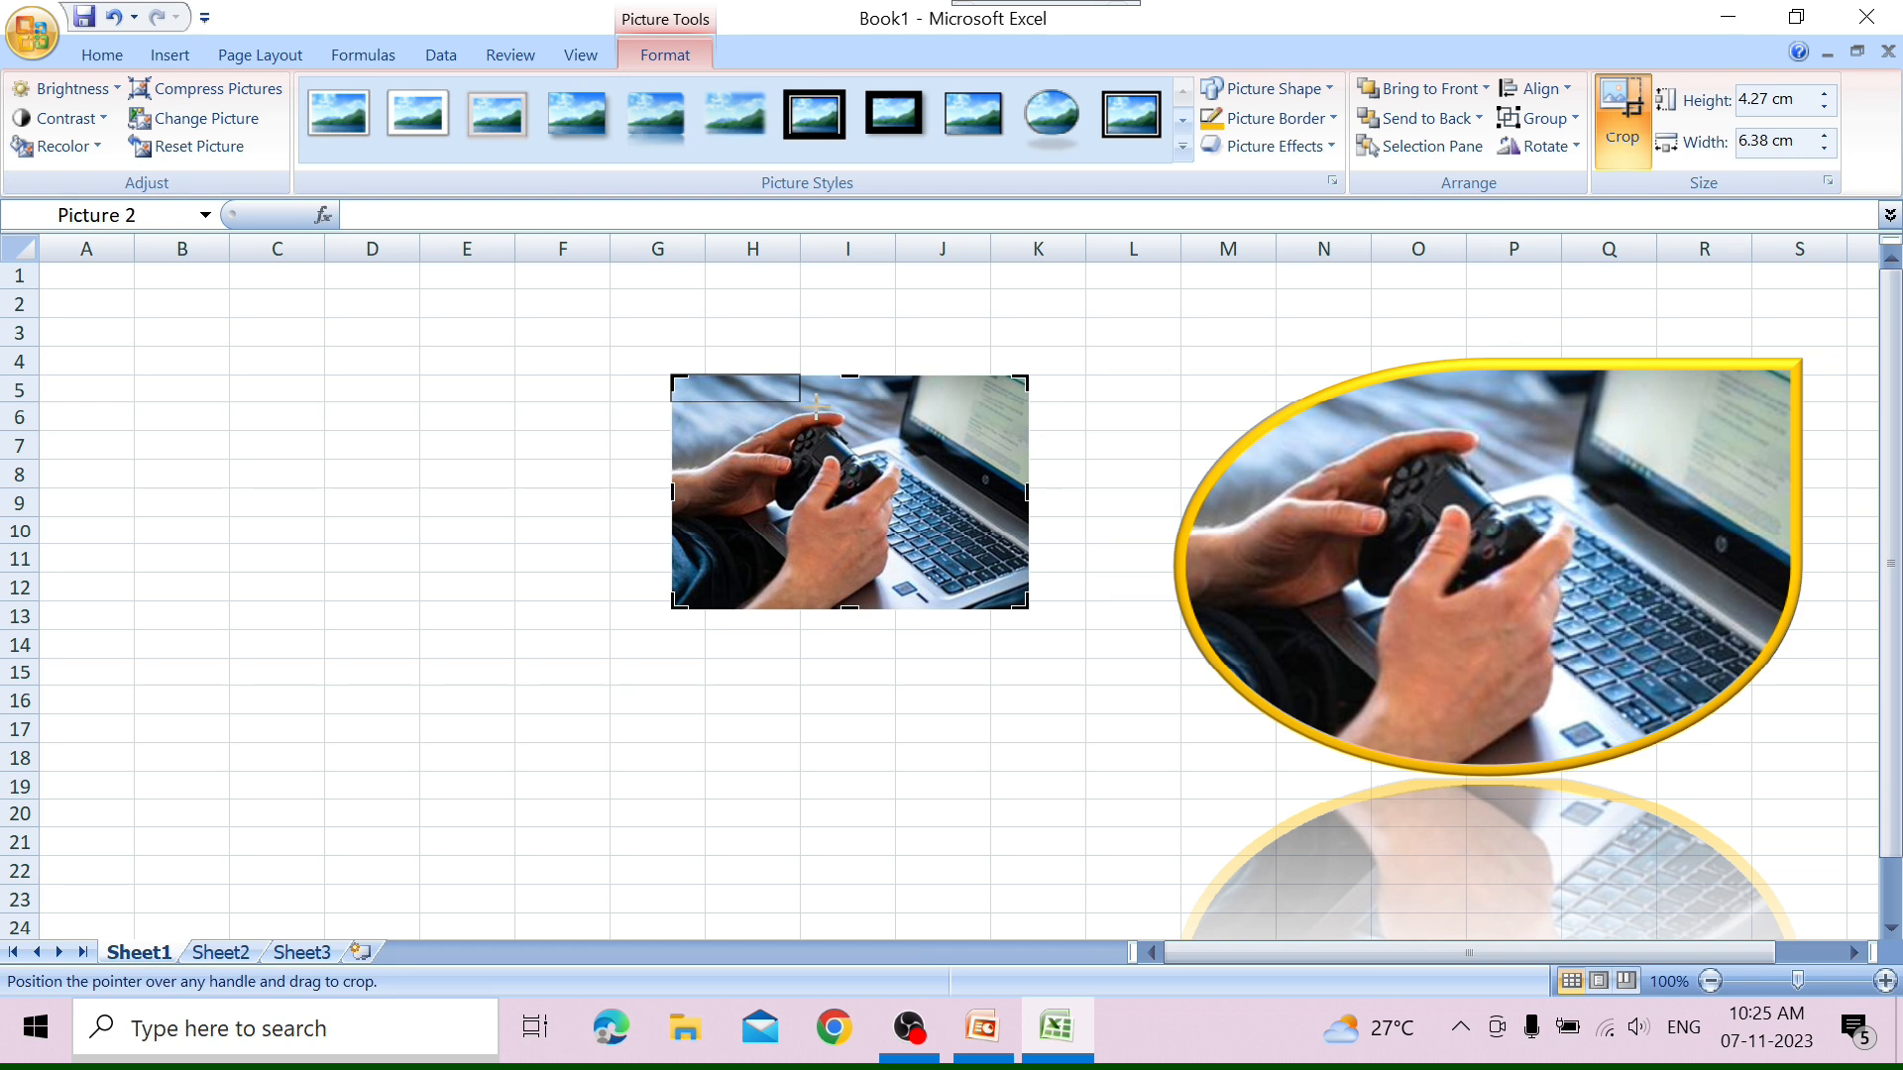
pyautogui.moveTo(852, 454); pyautogui.dragTo(895, 515)
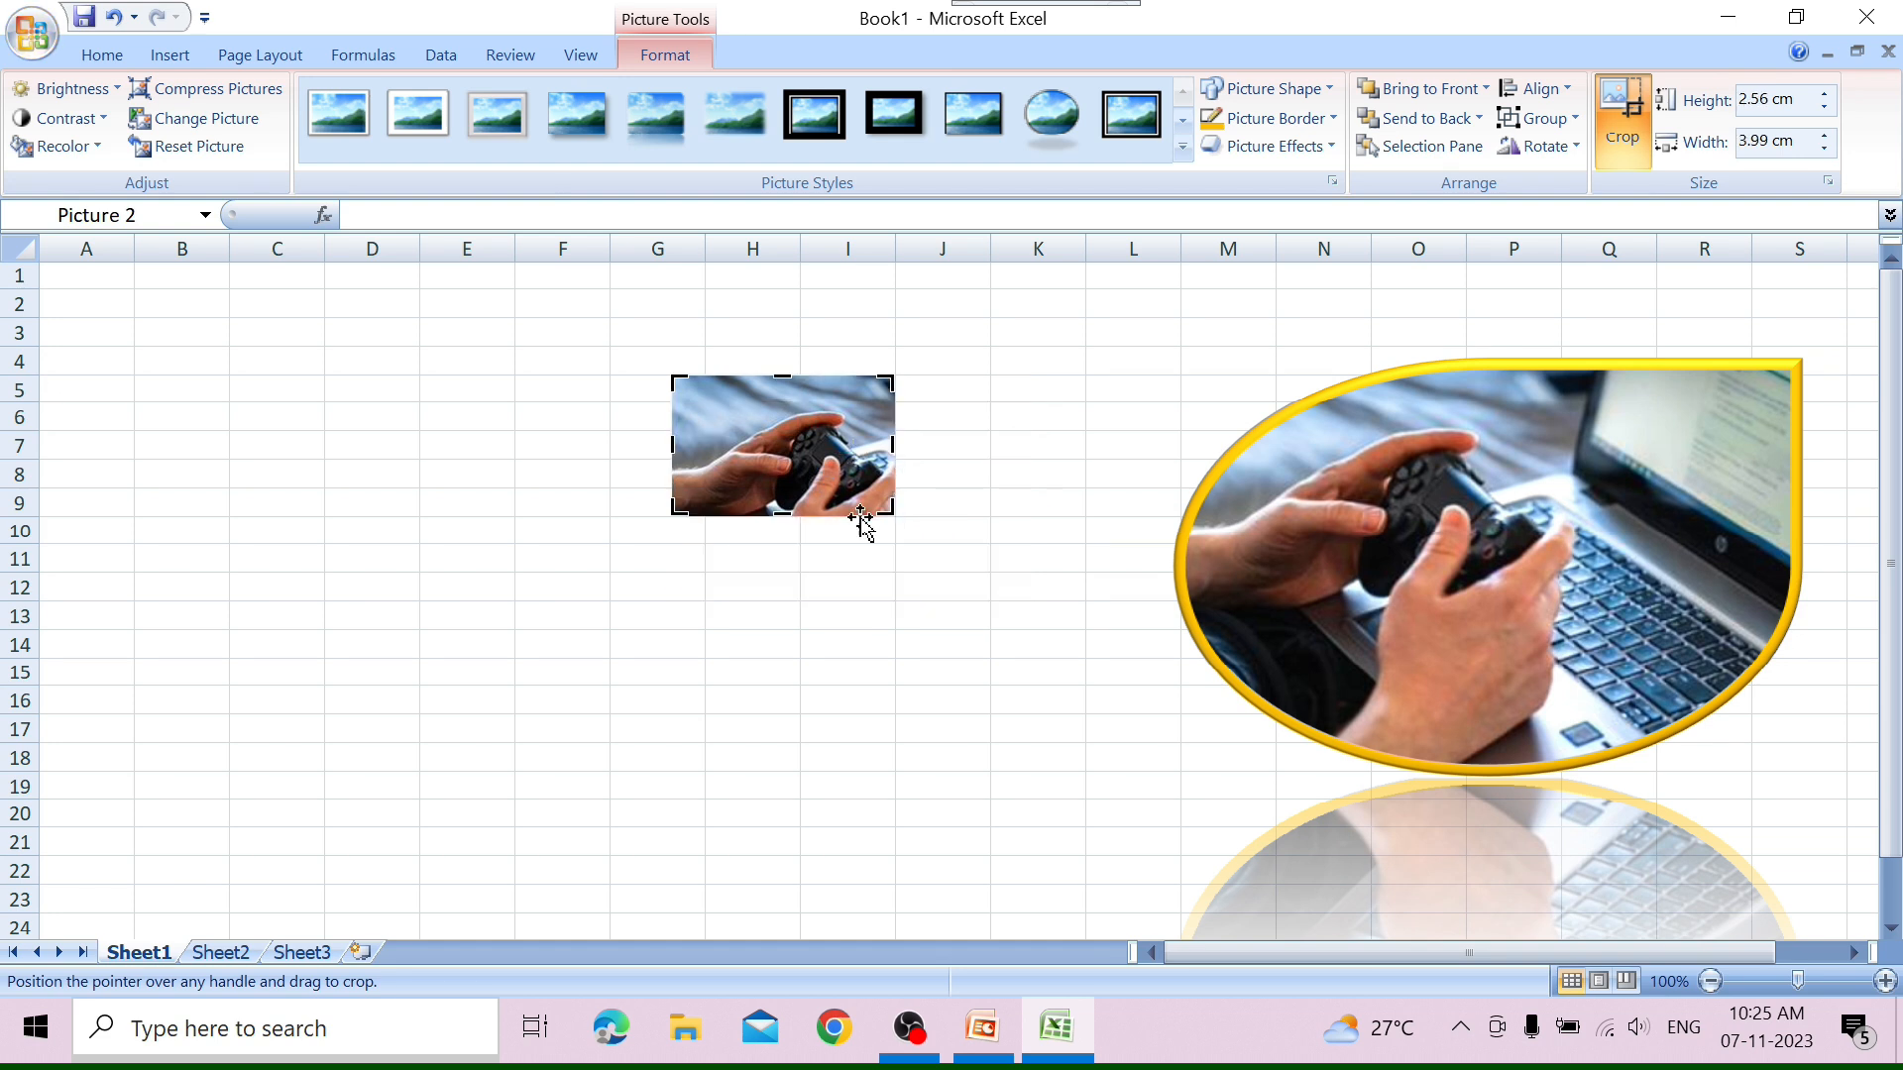
pyautogui.press('Escape')
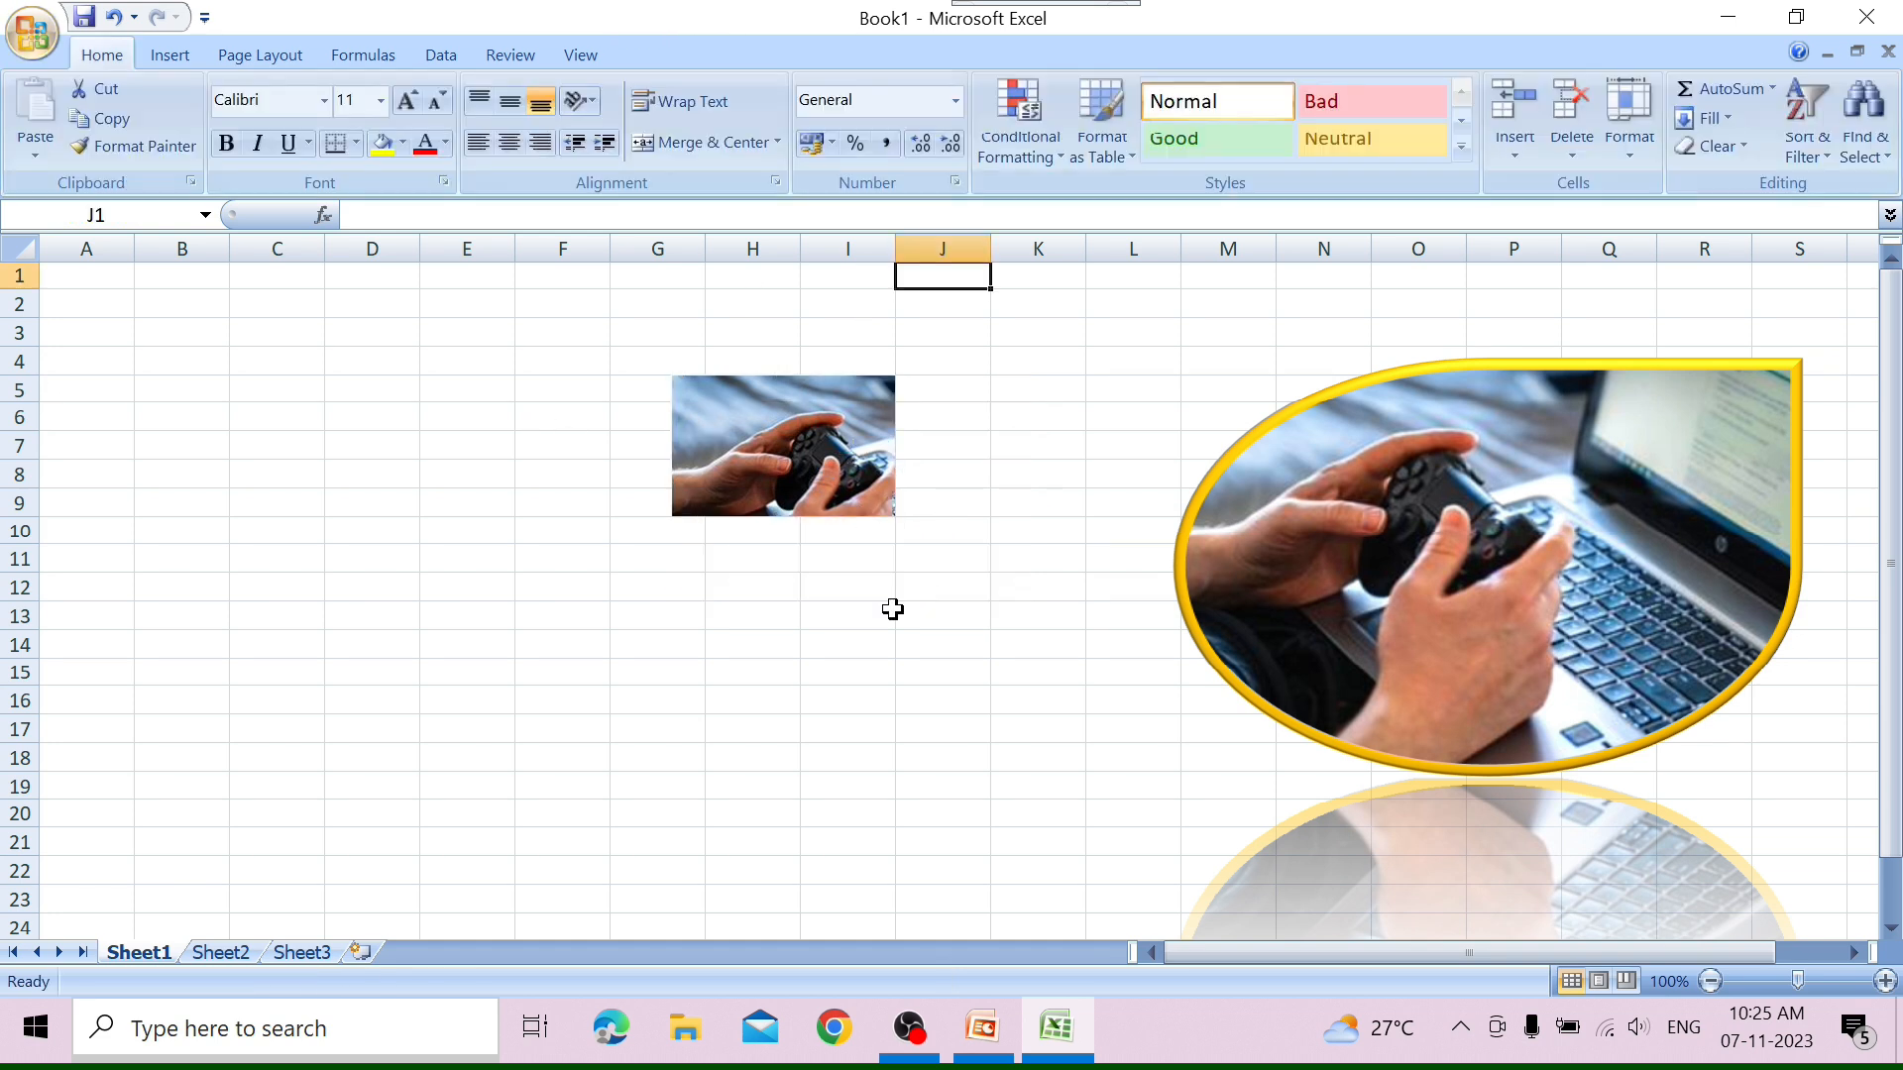
# Enlarge the cropped picture to 4.75 cm high and 7.4 cm wide.
pyautogui.click(815, 442)
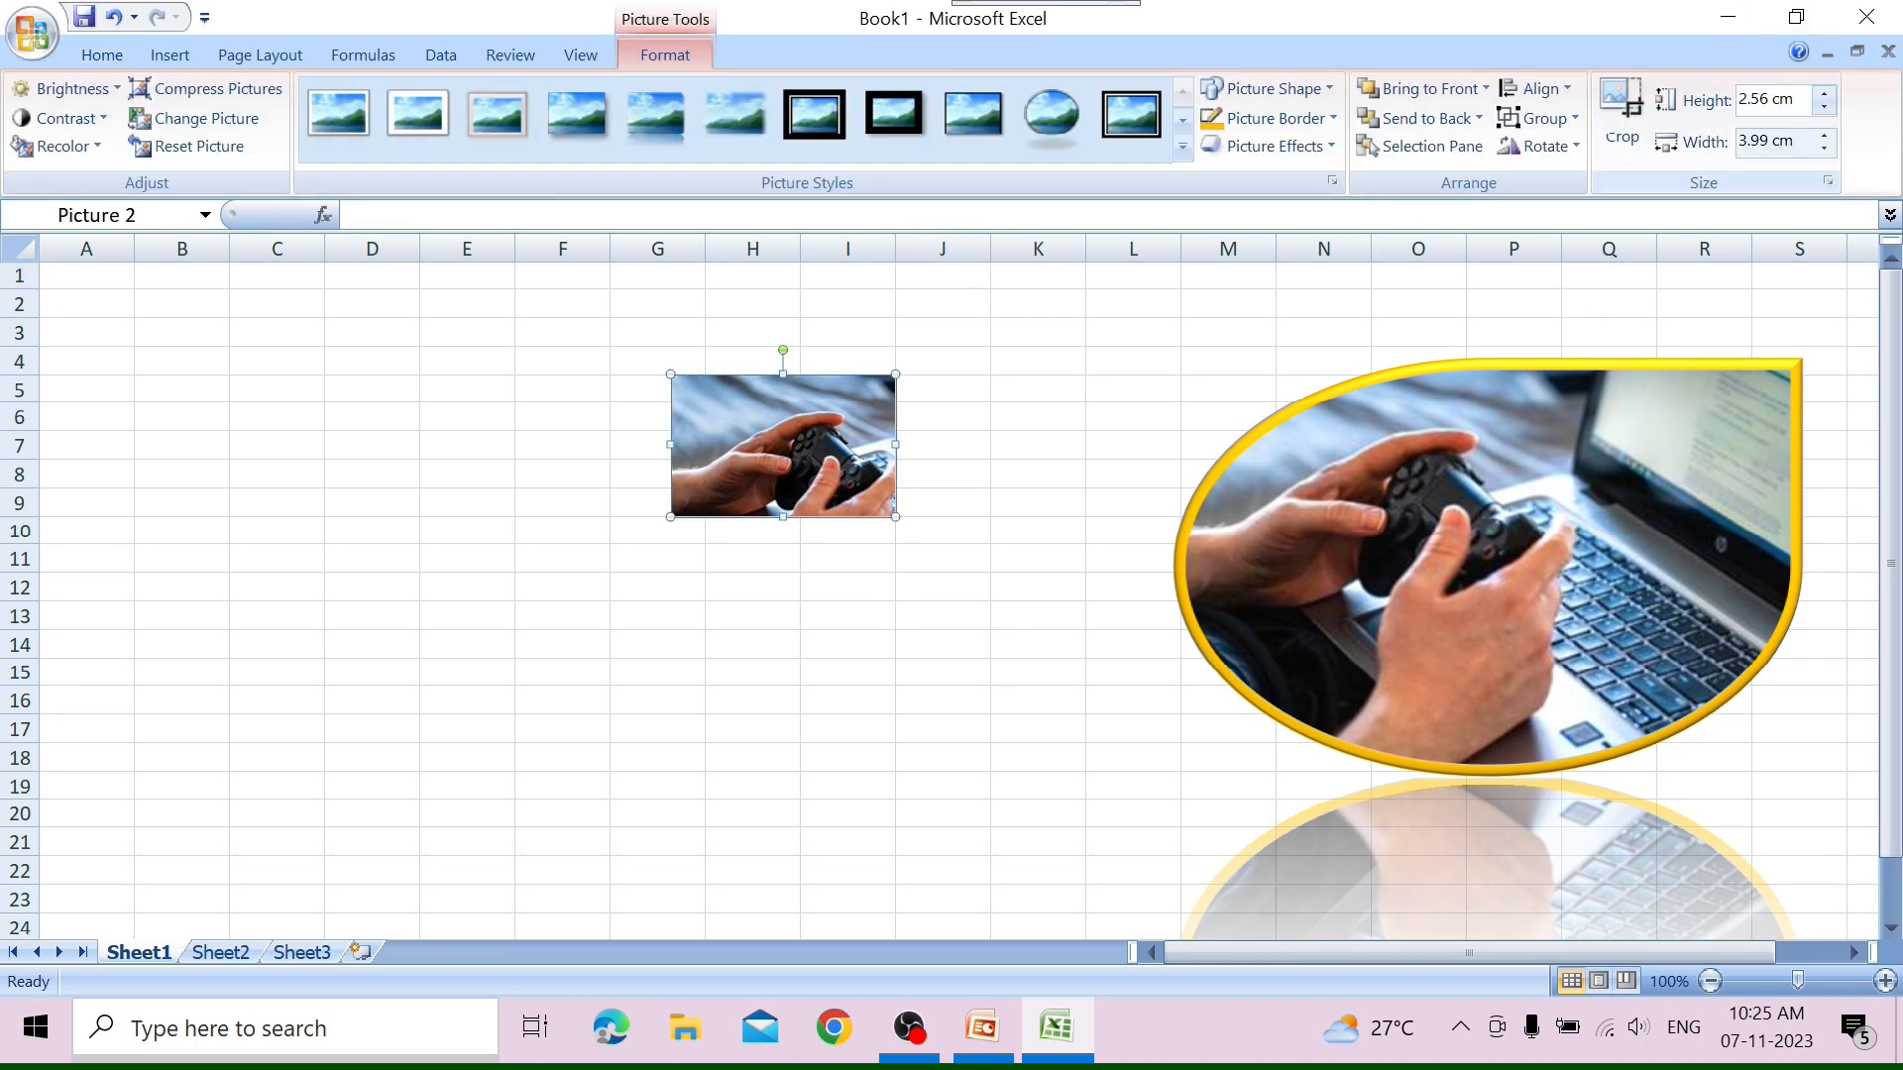
pyautogui.click(1824, 91)
pyautogui.click(1823, 92)
pyautogui.click(1823, 91)
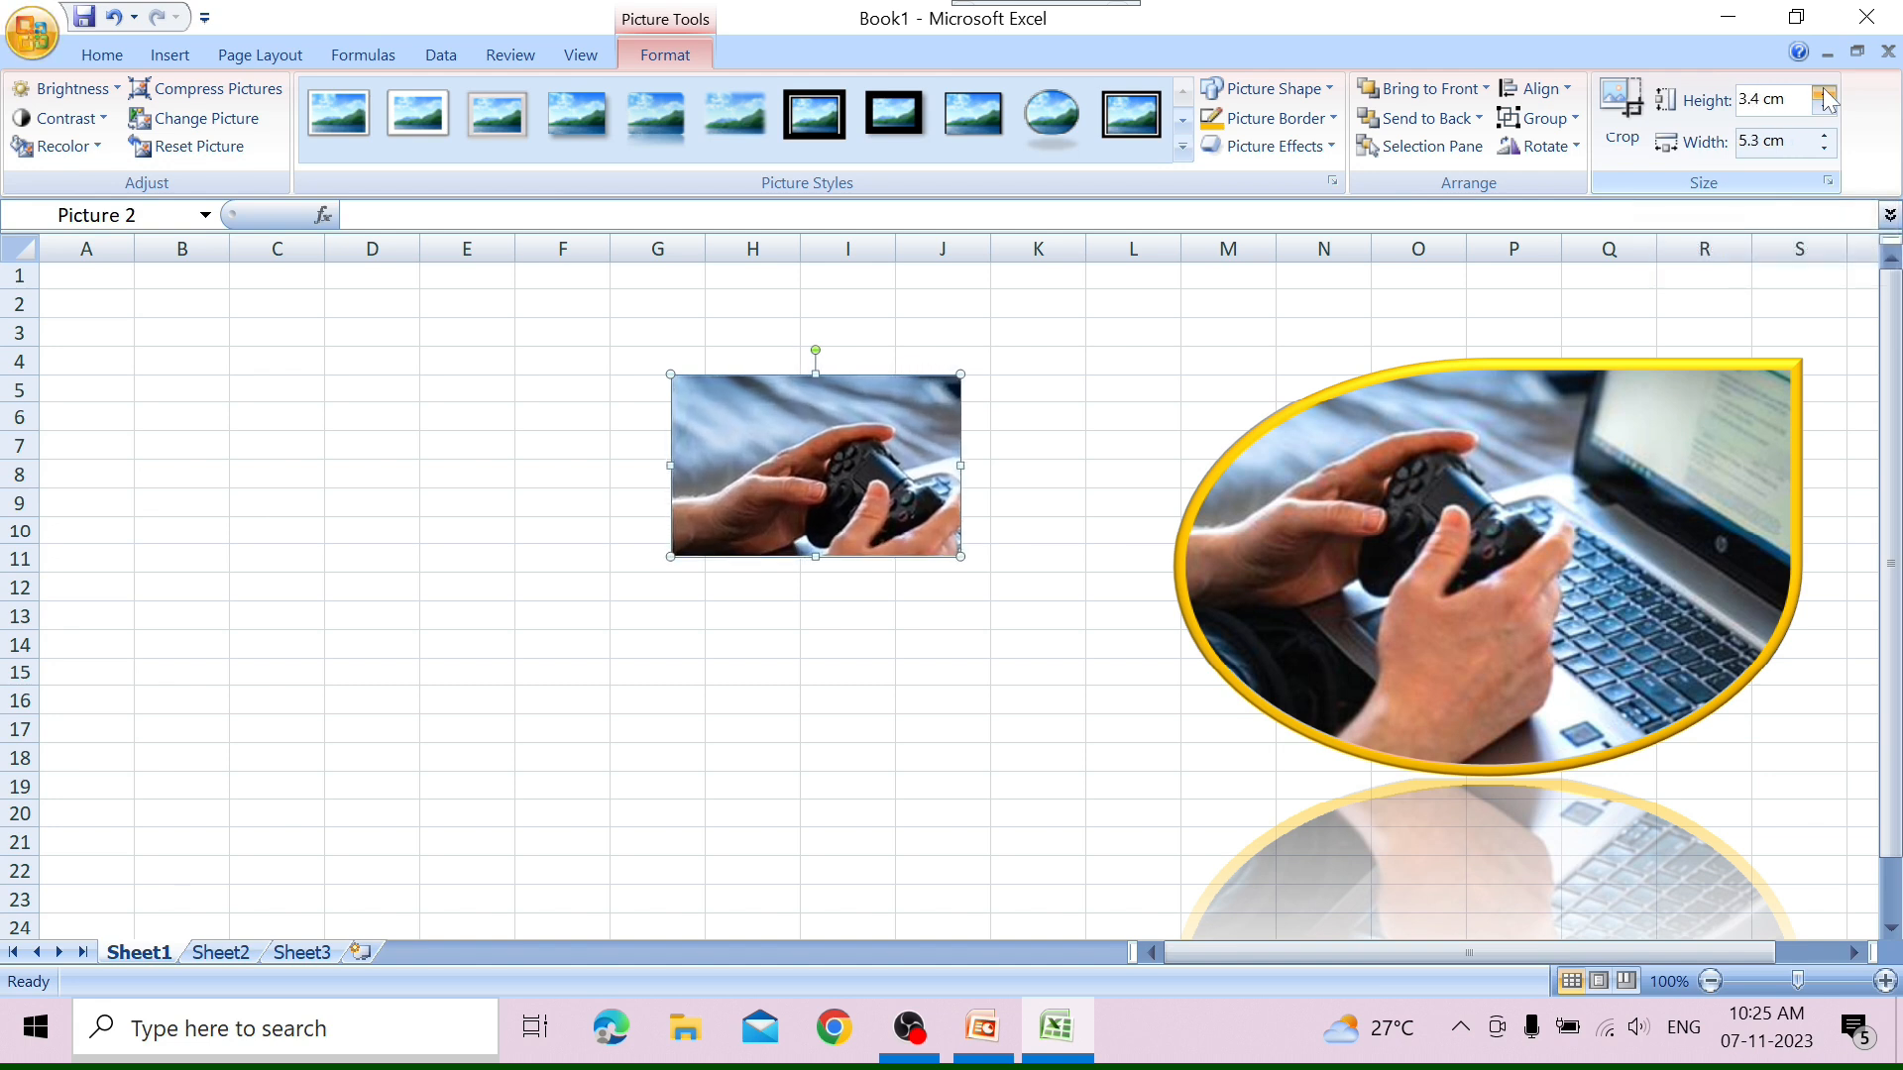
pyautogui.click(1823, 91)
pyautogui.click(1823, 91)
pyautogui.click(1823, 91)
pyautogui.click(1828, 134)
pyautogui.click(1828, 135)
pyautogui.click(1829, 134)
pyautogui.click(1828, 134)
pyautogui.click(1828, 134)
pyautogui.click(1829, 135)
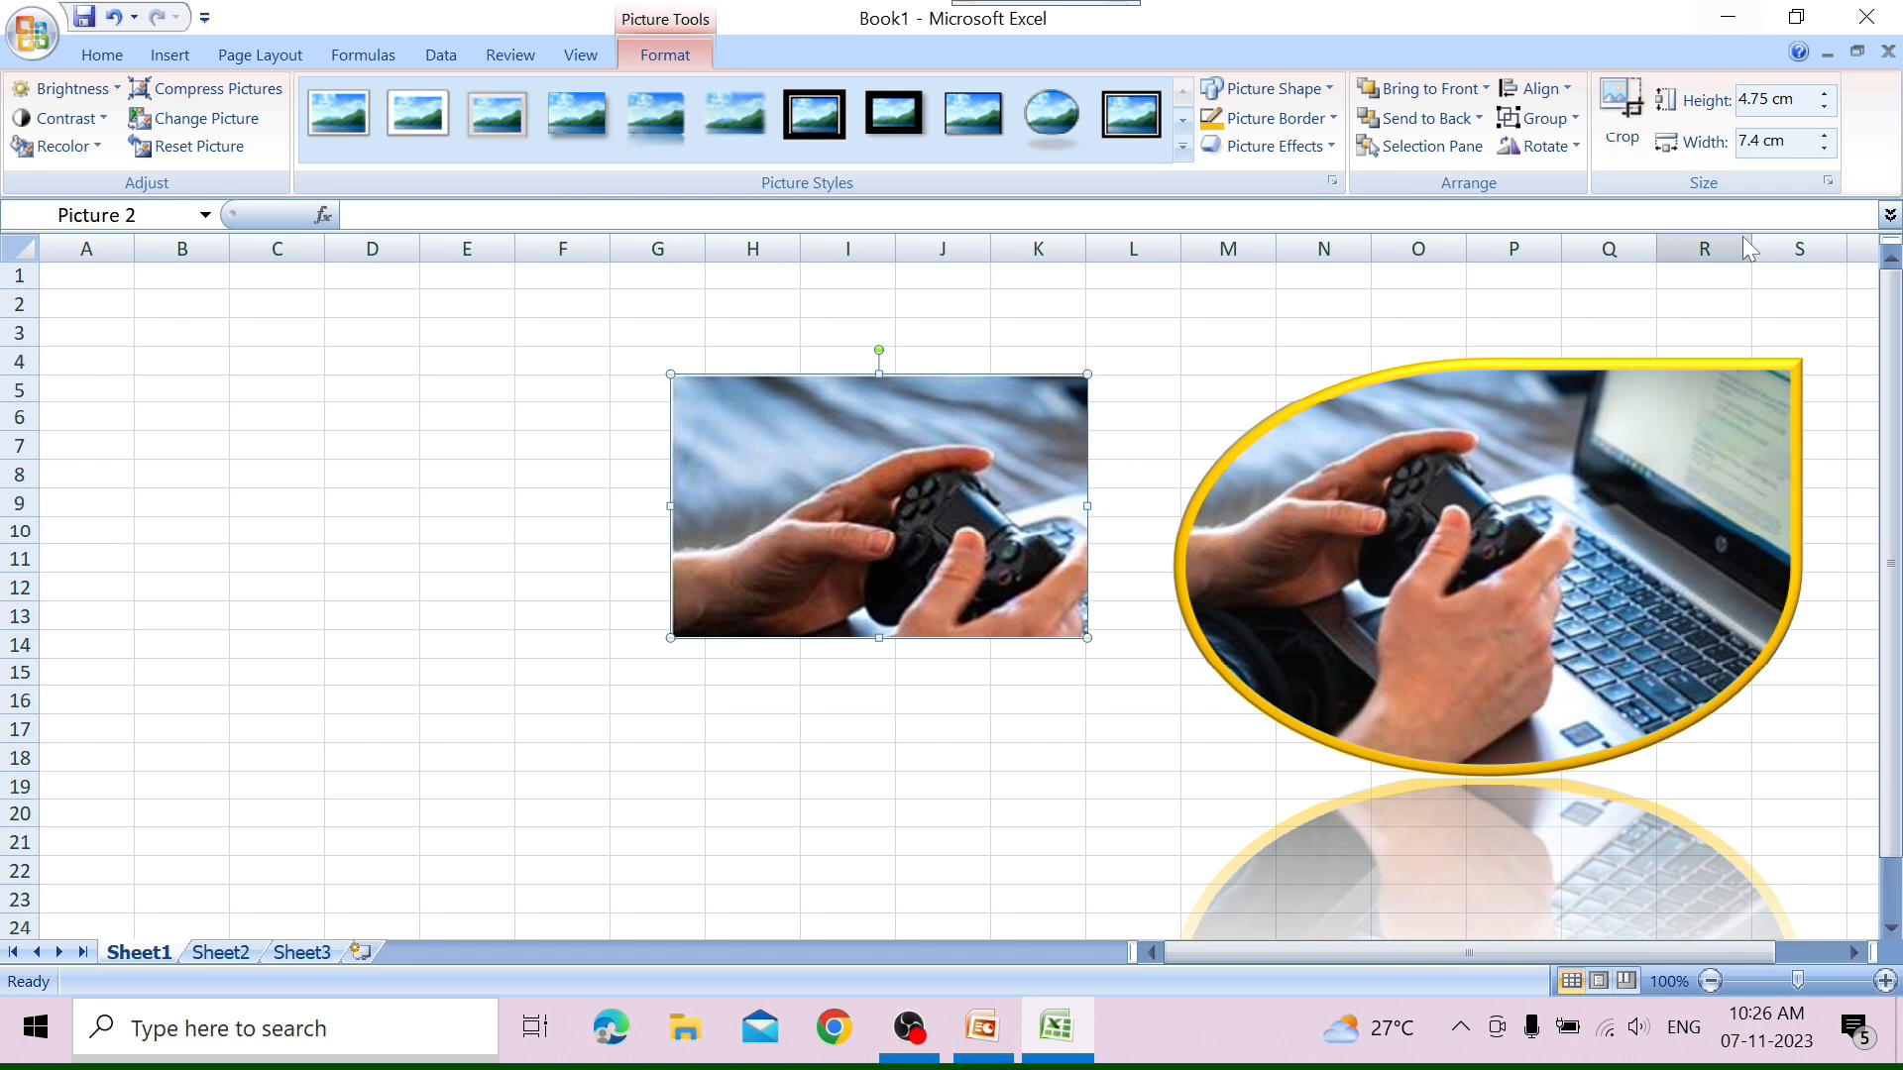
pyautogui.click(1625, 111)
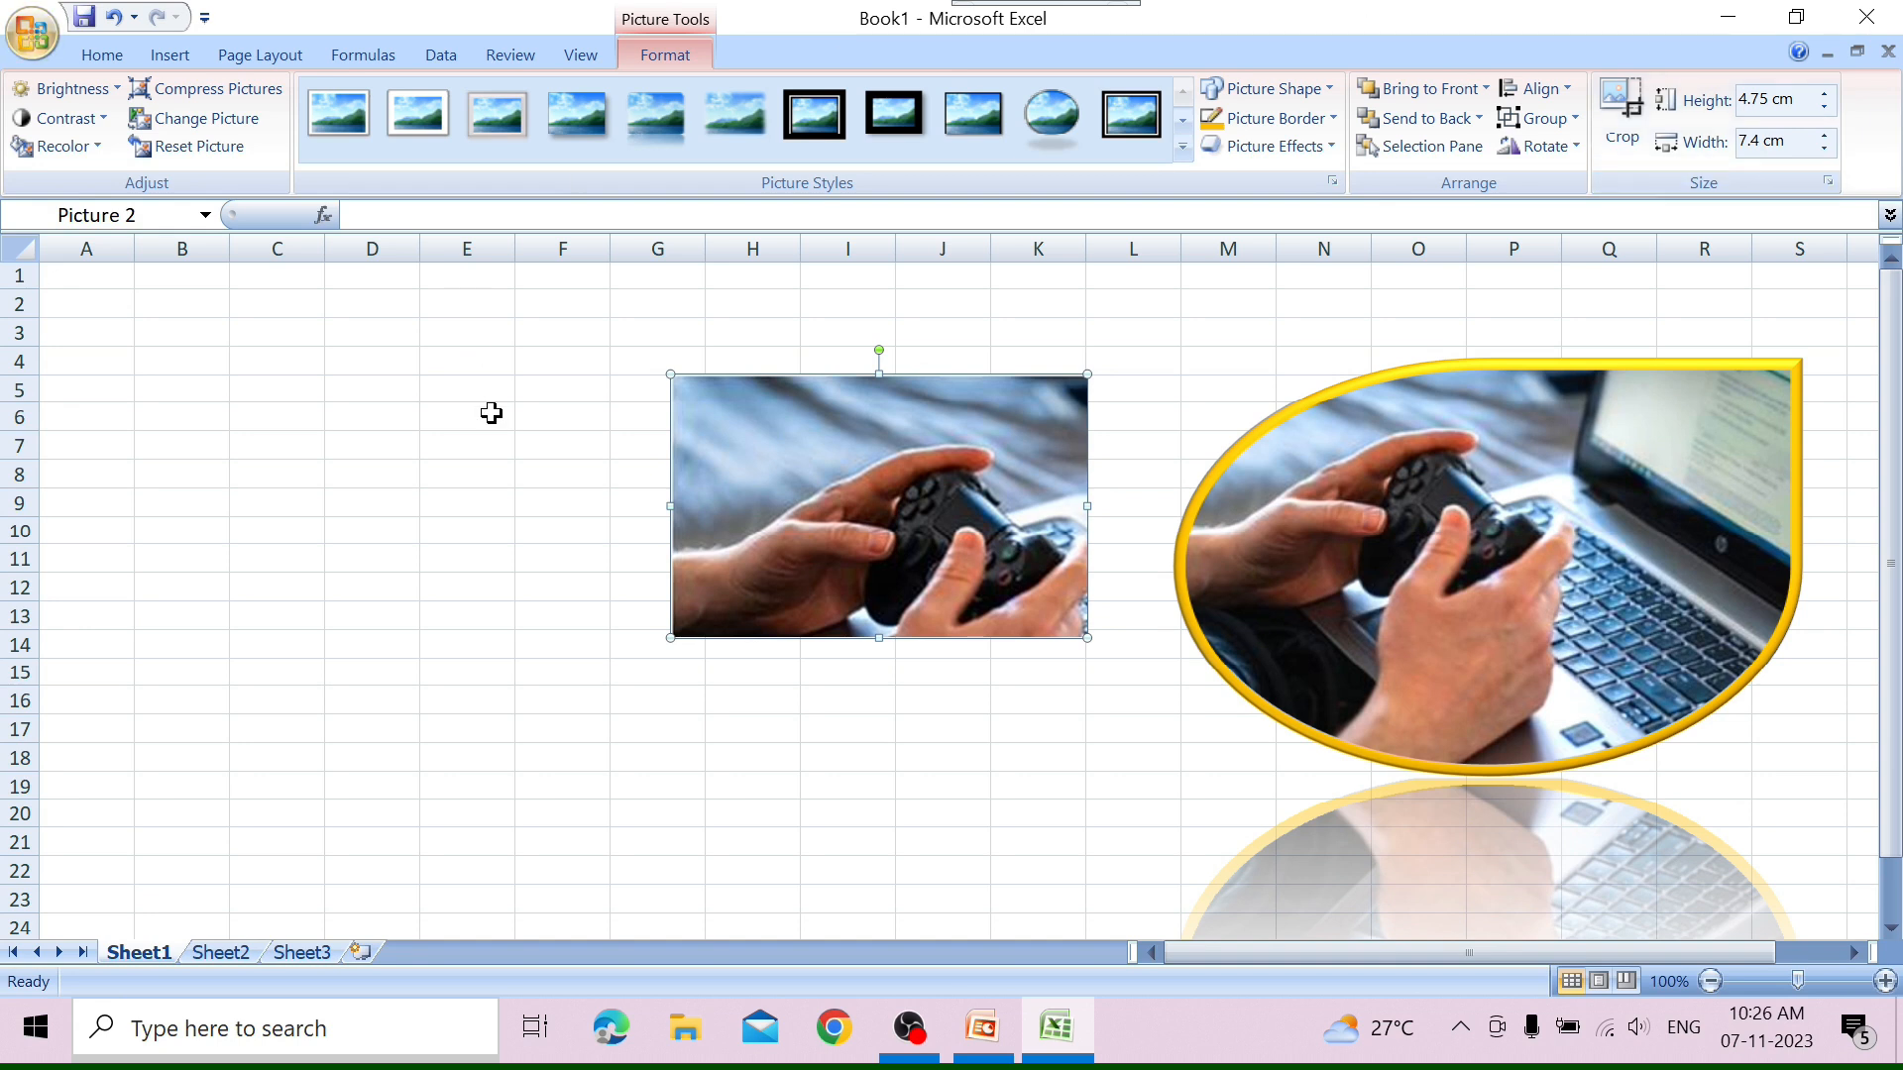
# Select cell B7 and search the clip art for "animal".
pyautogui.click(171, 56)
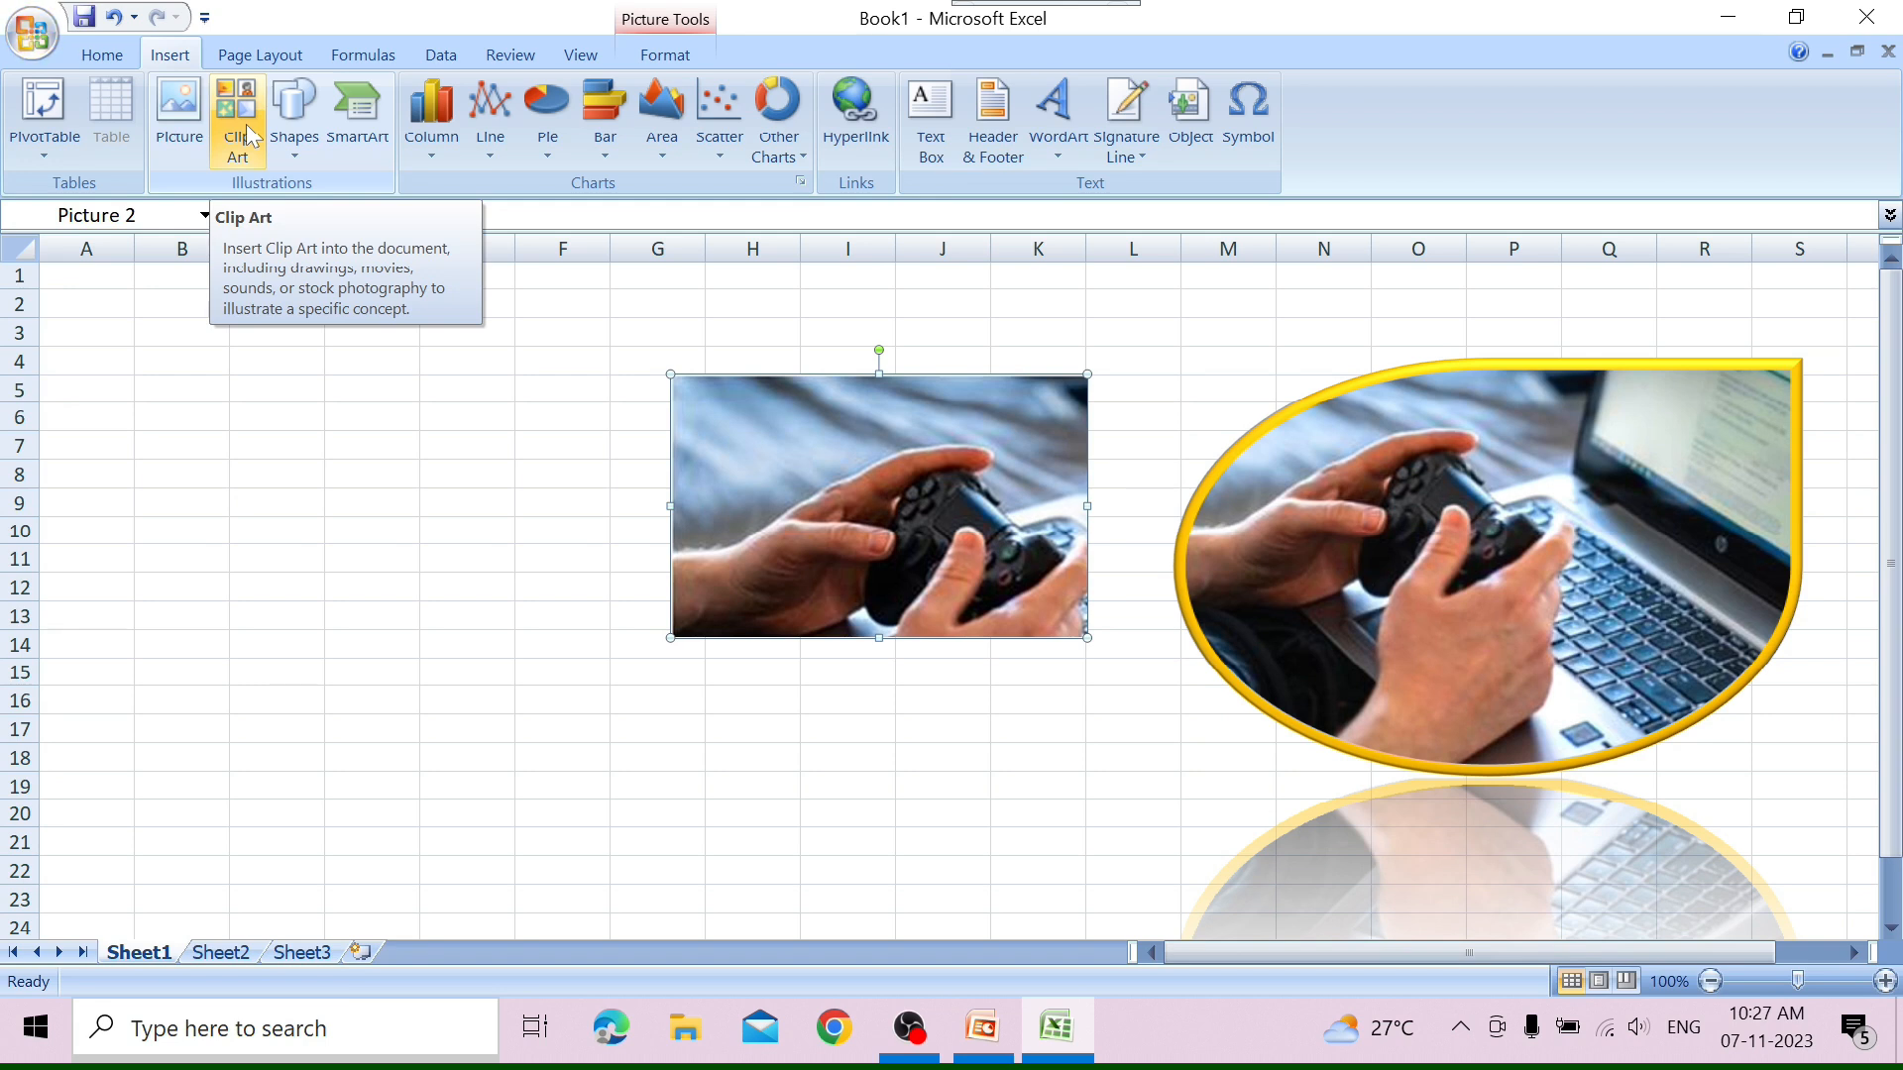
pyautogui.click(144, 448)
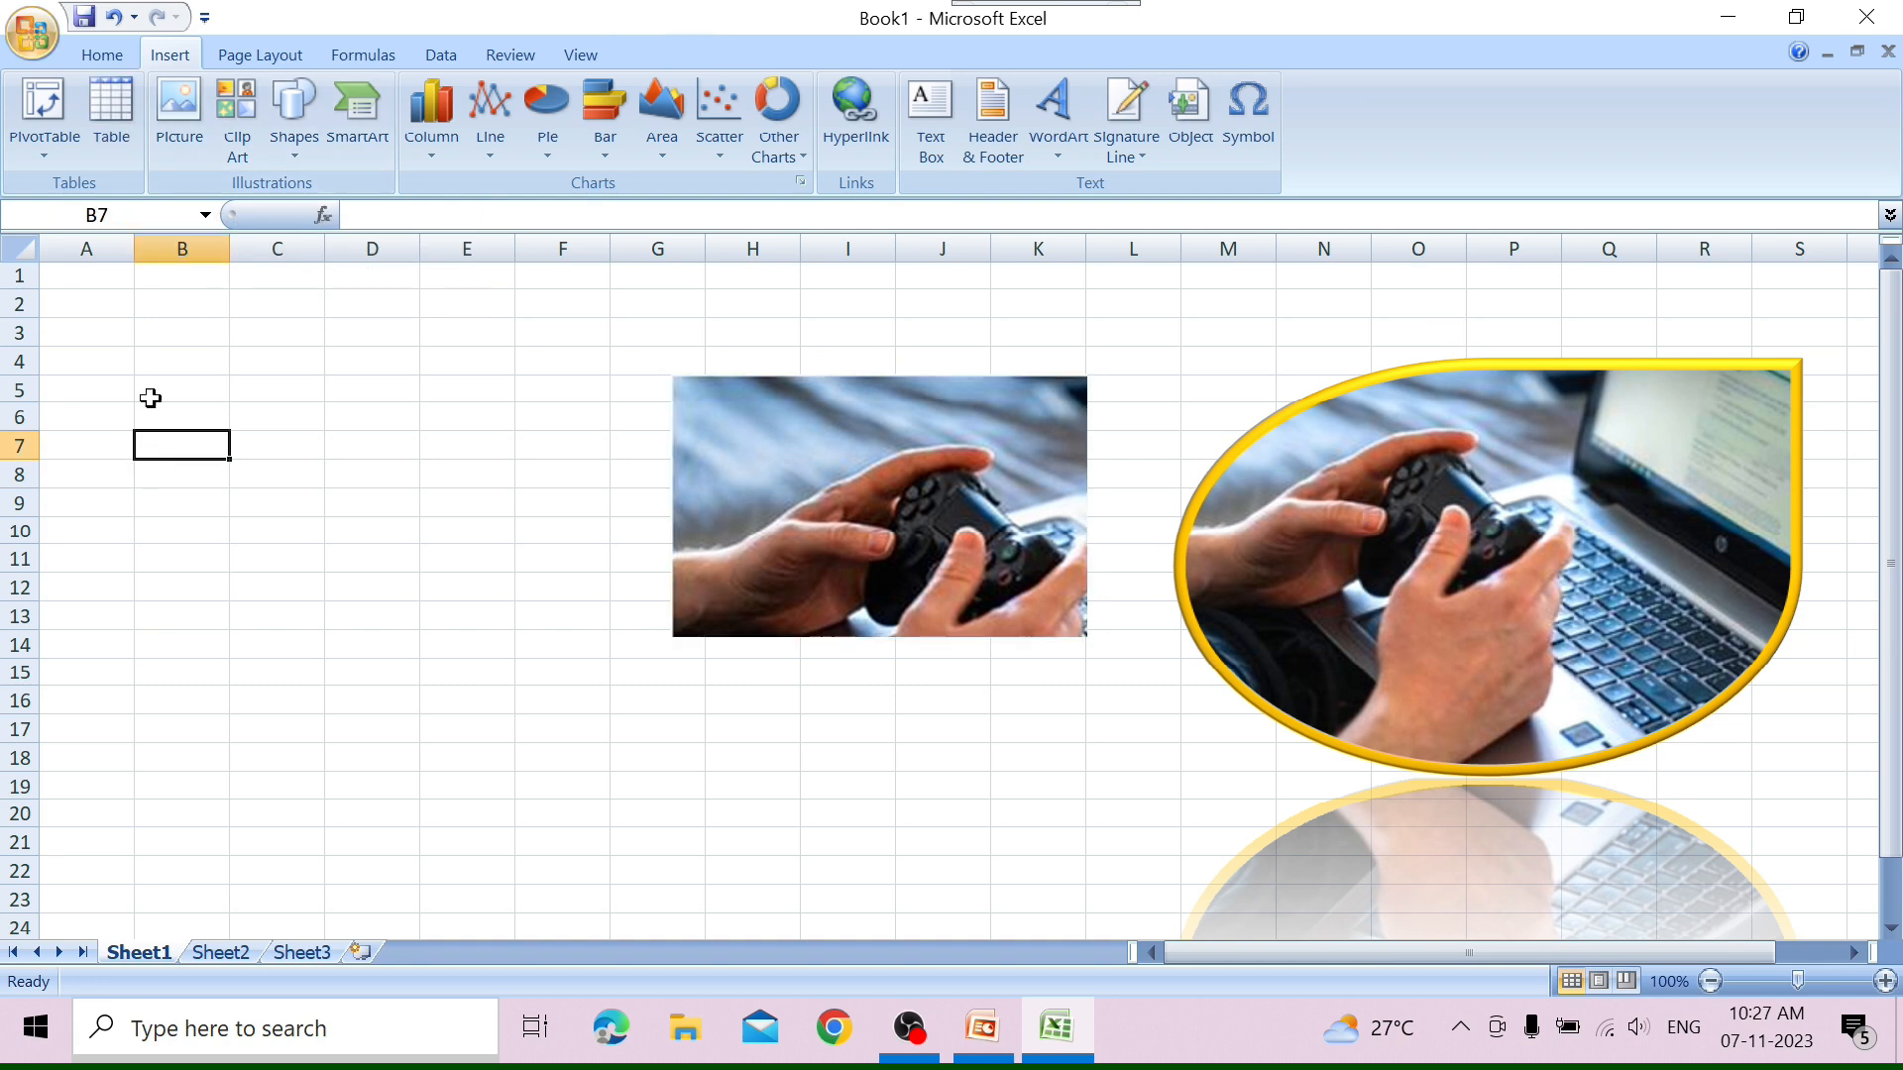
pyautogui.click(247, 117)
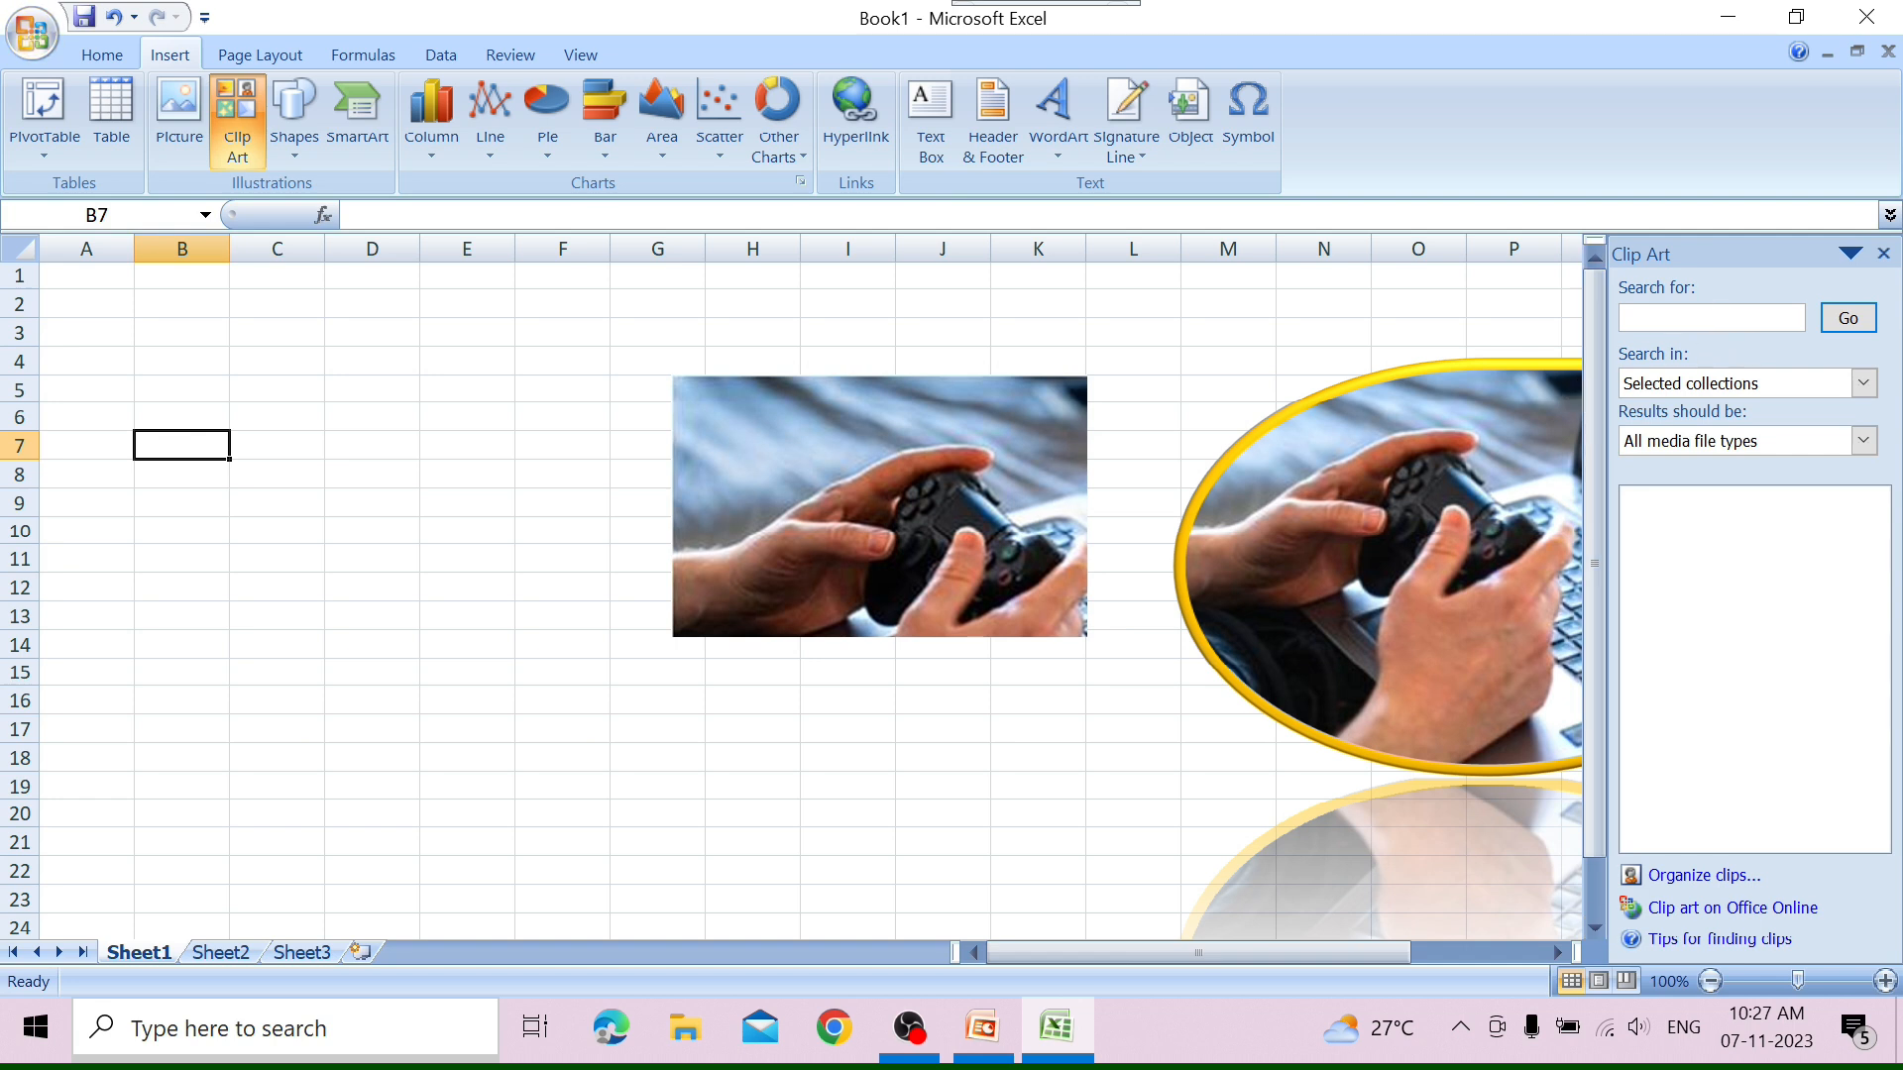
pyautogui.click(1686, 315)
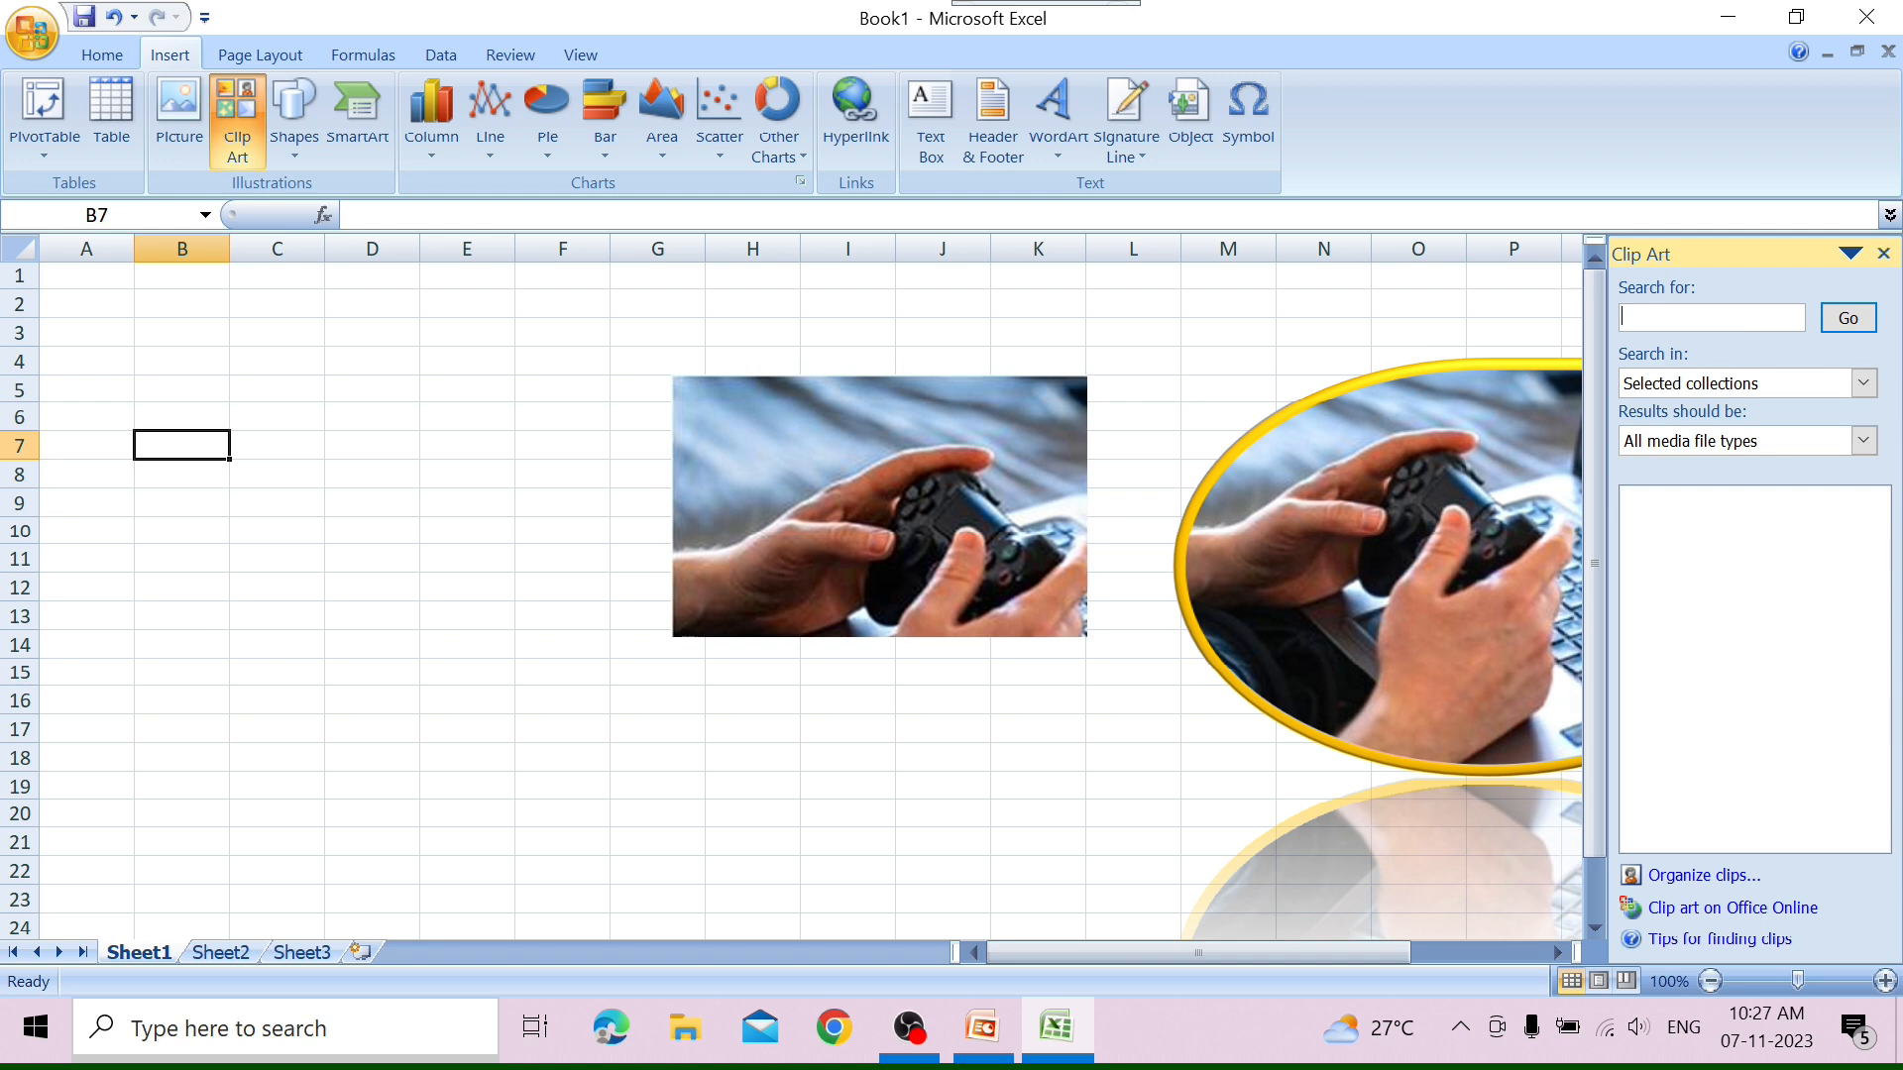
pyautogui.write('animal')
pyautogui.click(1848, 317)
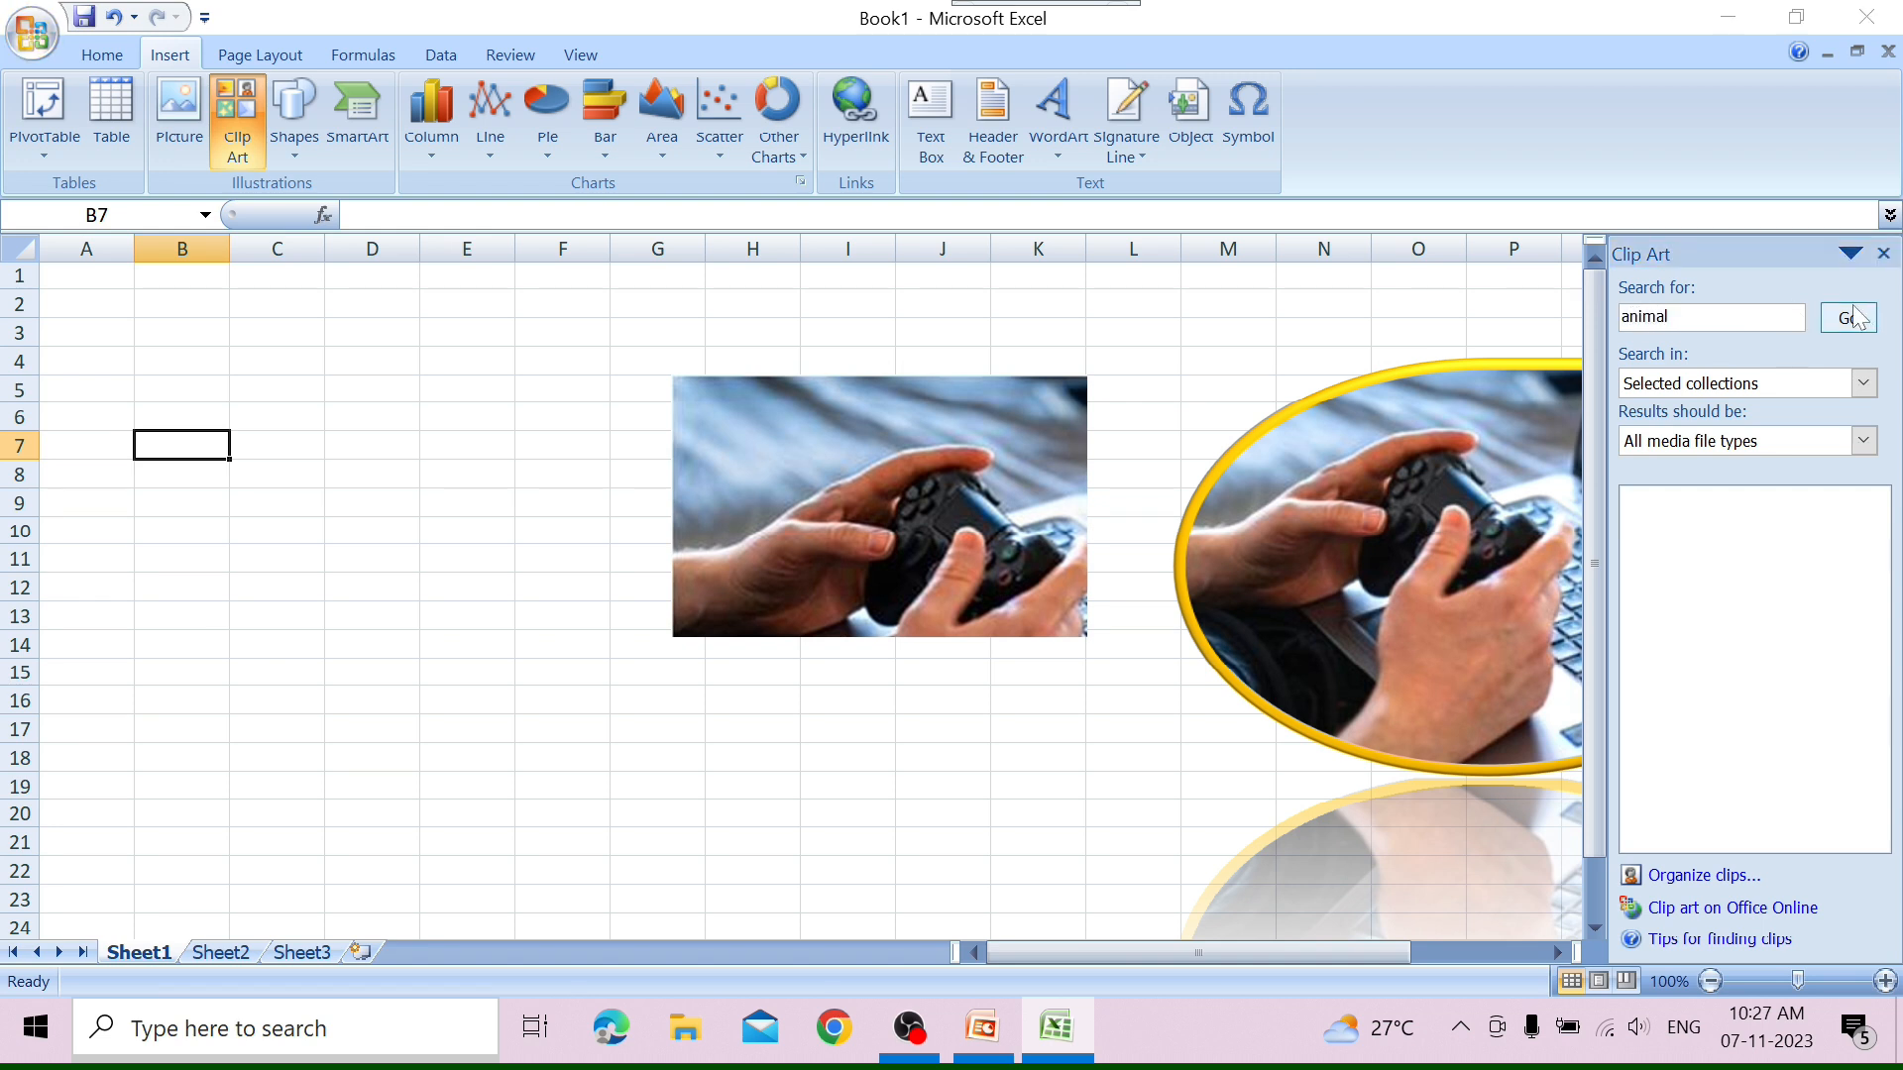
pyautogui.click(930, 594)
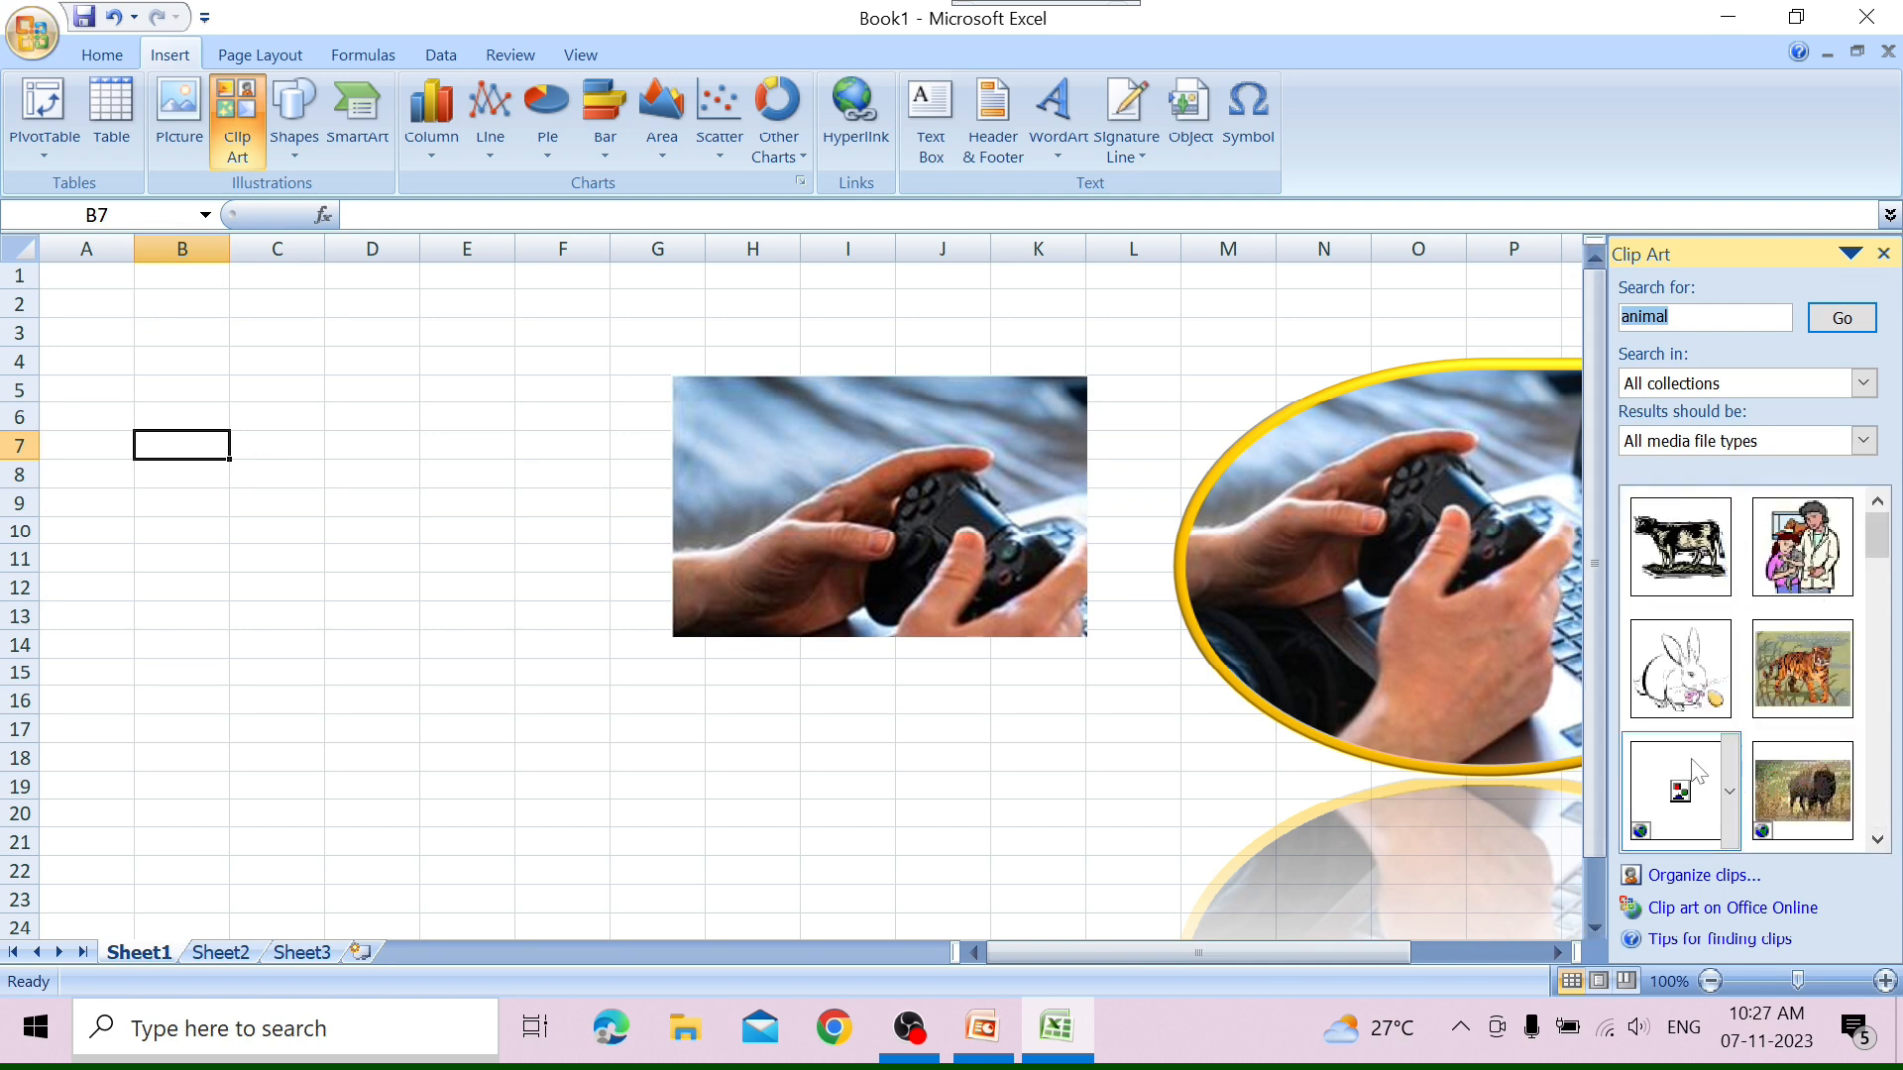
# Clear the clip art search term and run the search again to list all clips.
pyautogui.click(1702, 319)
pyautogui.press('BackSpace')
pyautogui.press('BackSpace')
pyautogui.press('BackSpace')
pyautogui.press('BackSpace')
pyautogui.press('BackSpace')
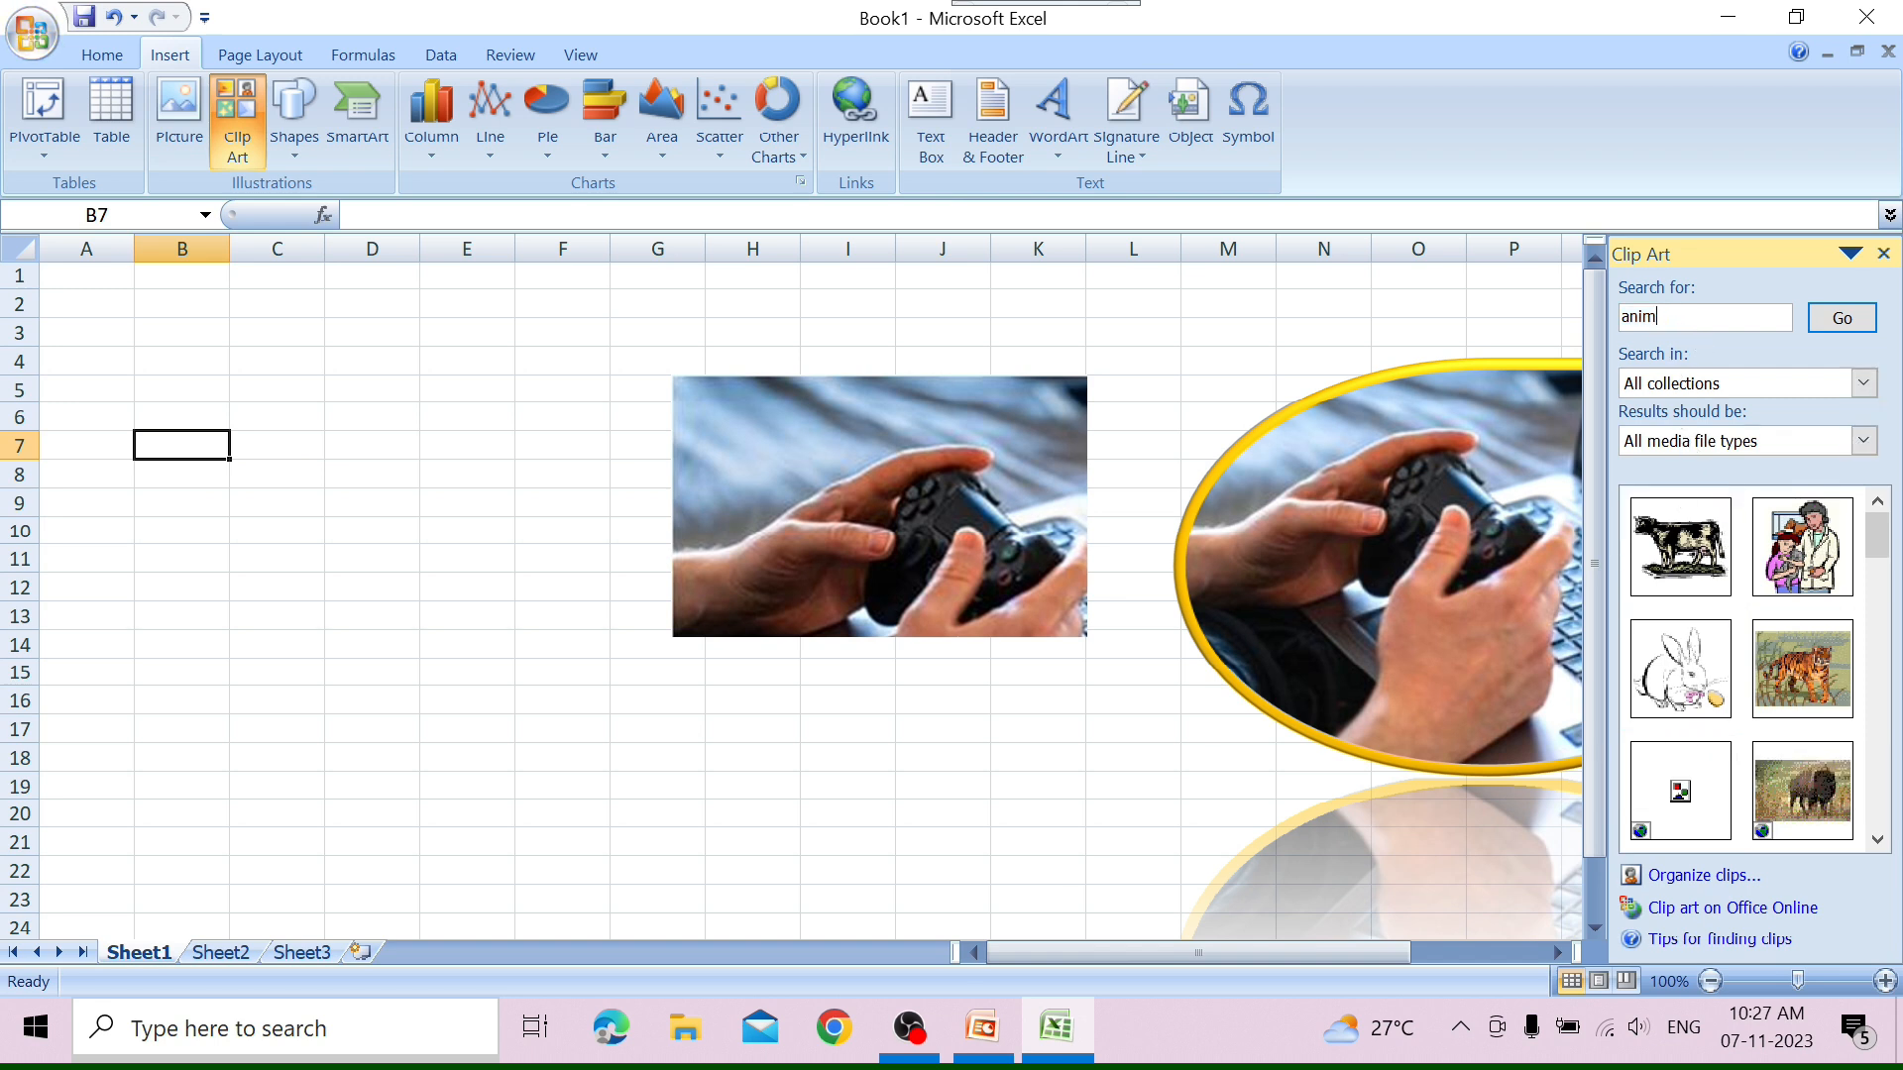
pyautogui.click(1849, 315)
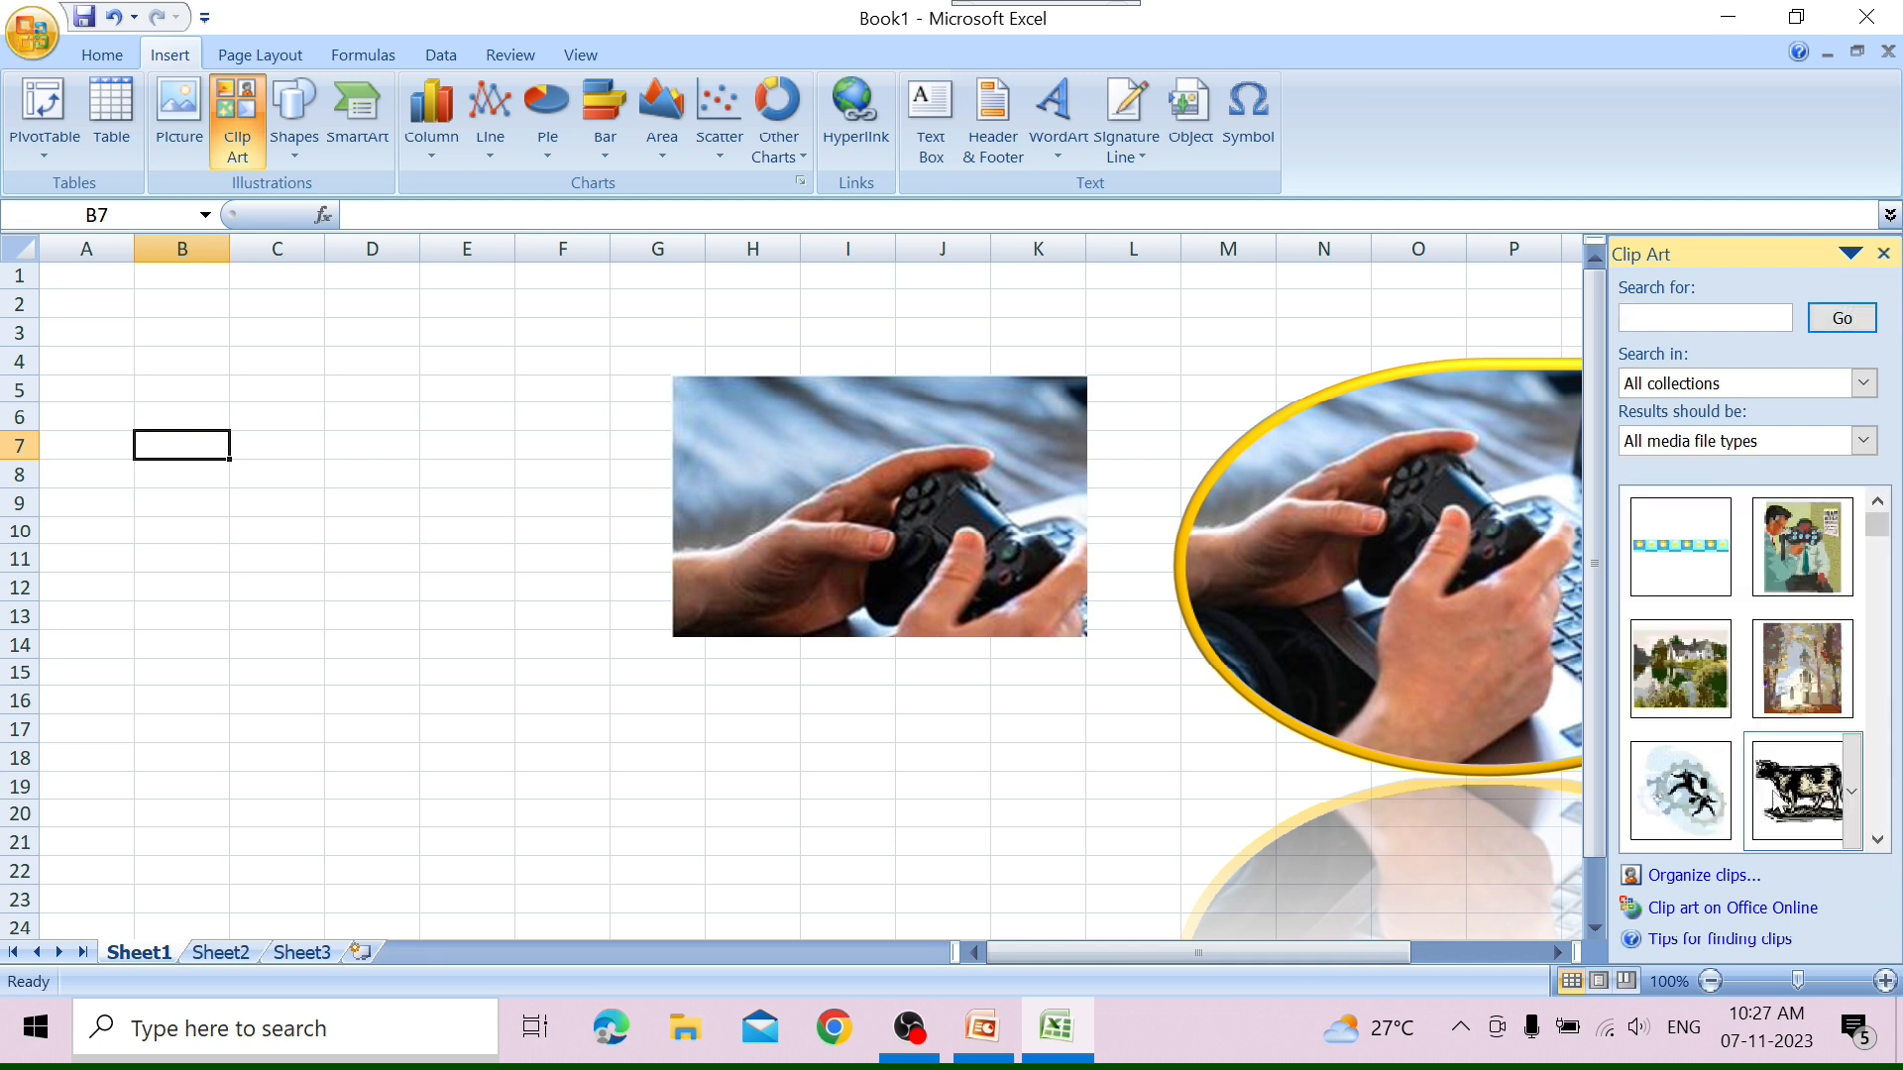
# Insert the clip of the woman working at a computer at cell B7, close the clip art search, and deselect the clip.
pyautogui.scroll(-3, 1883, 842)
pyautogui.click(1880, 841)
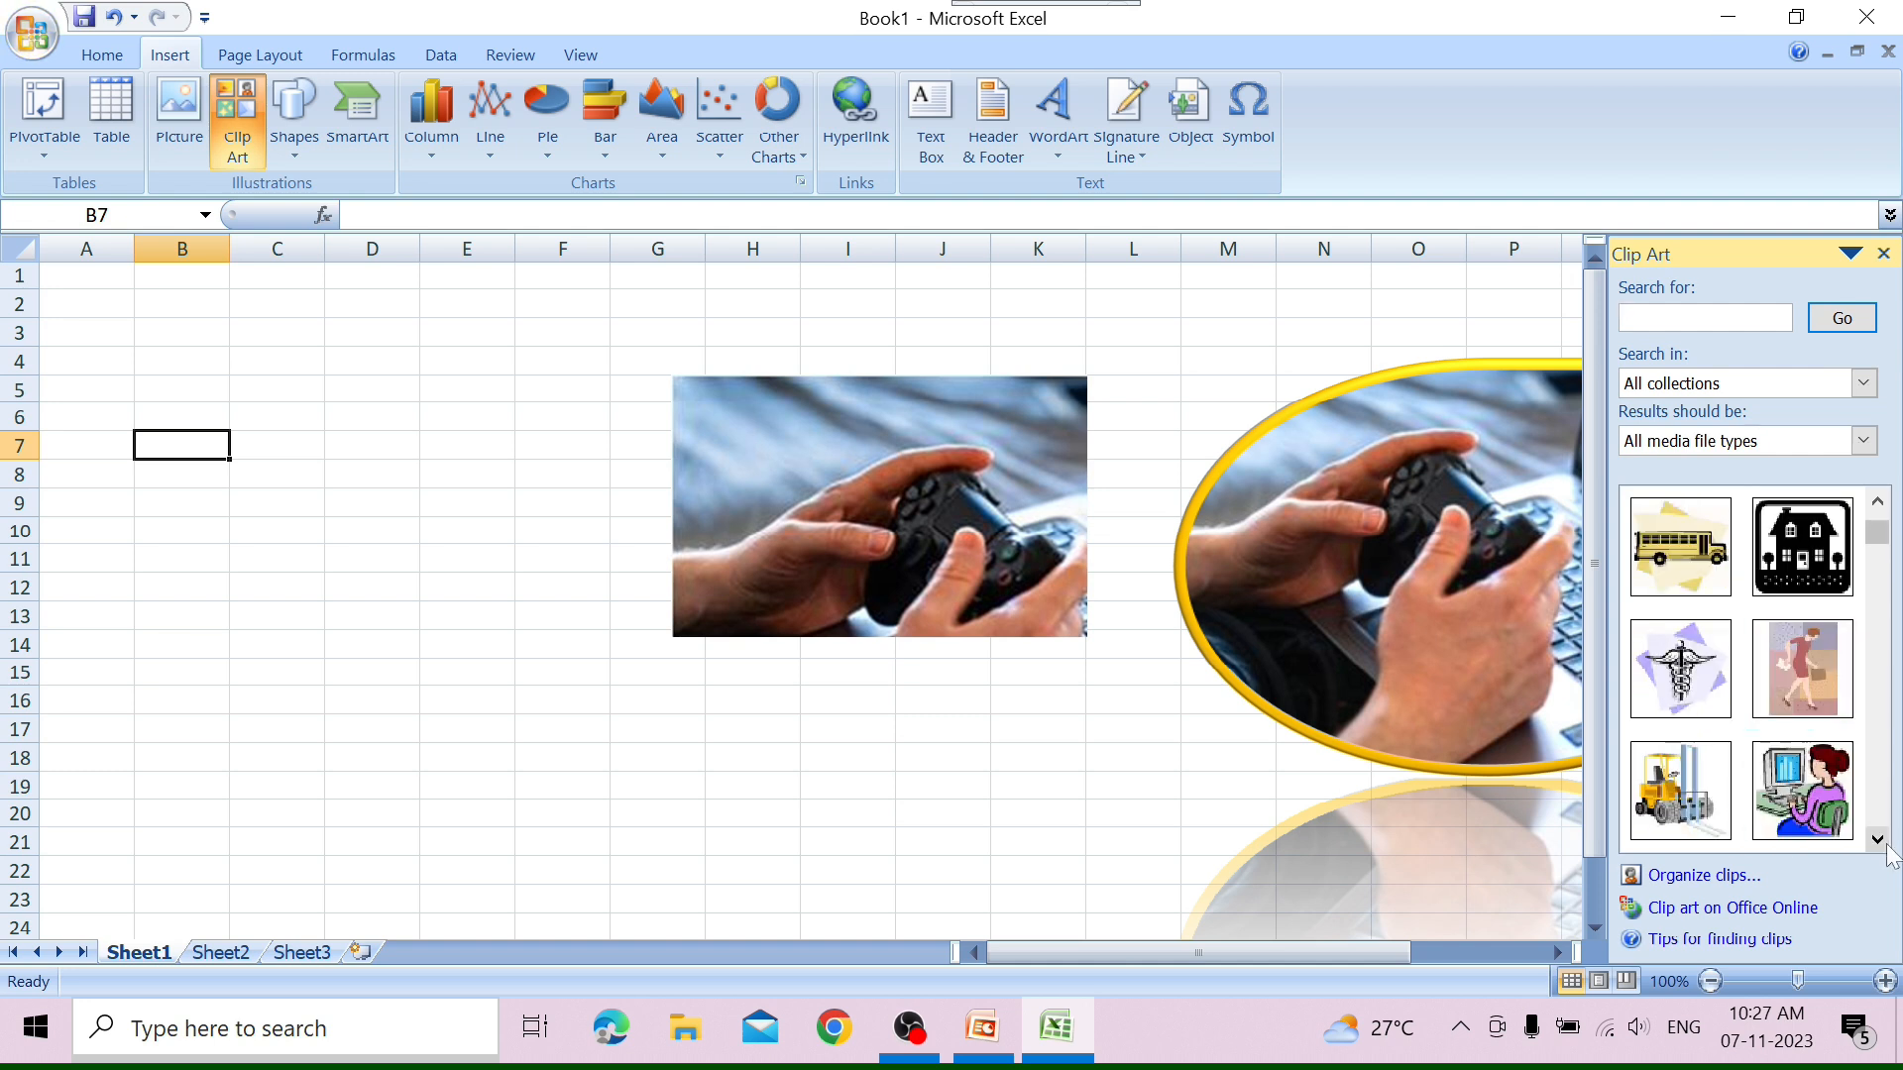
pyautogui.click(1806, 821)
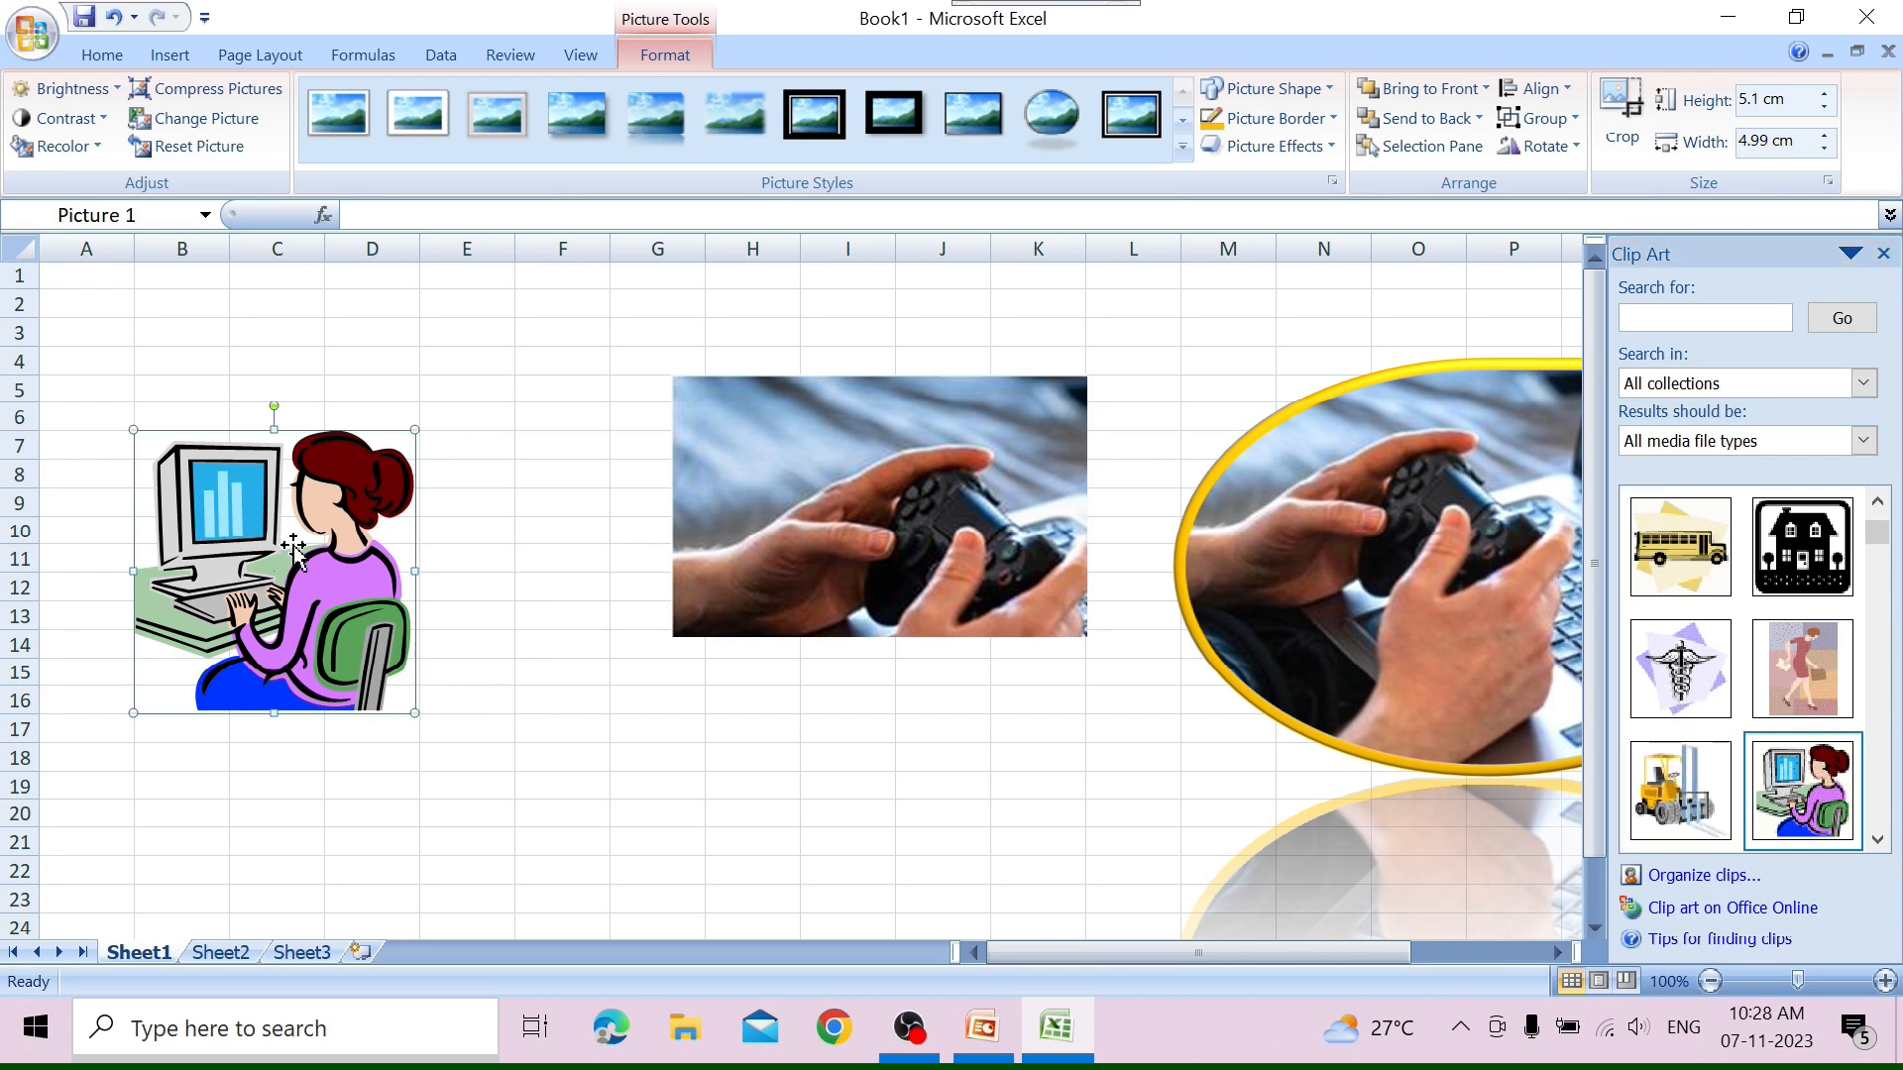
pyautogui.click(1882, 255)
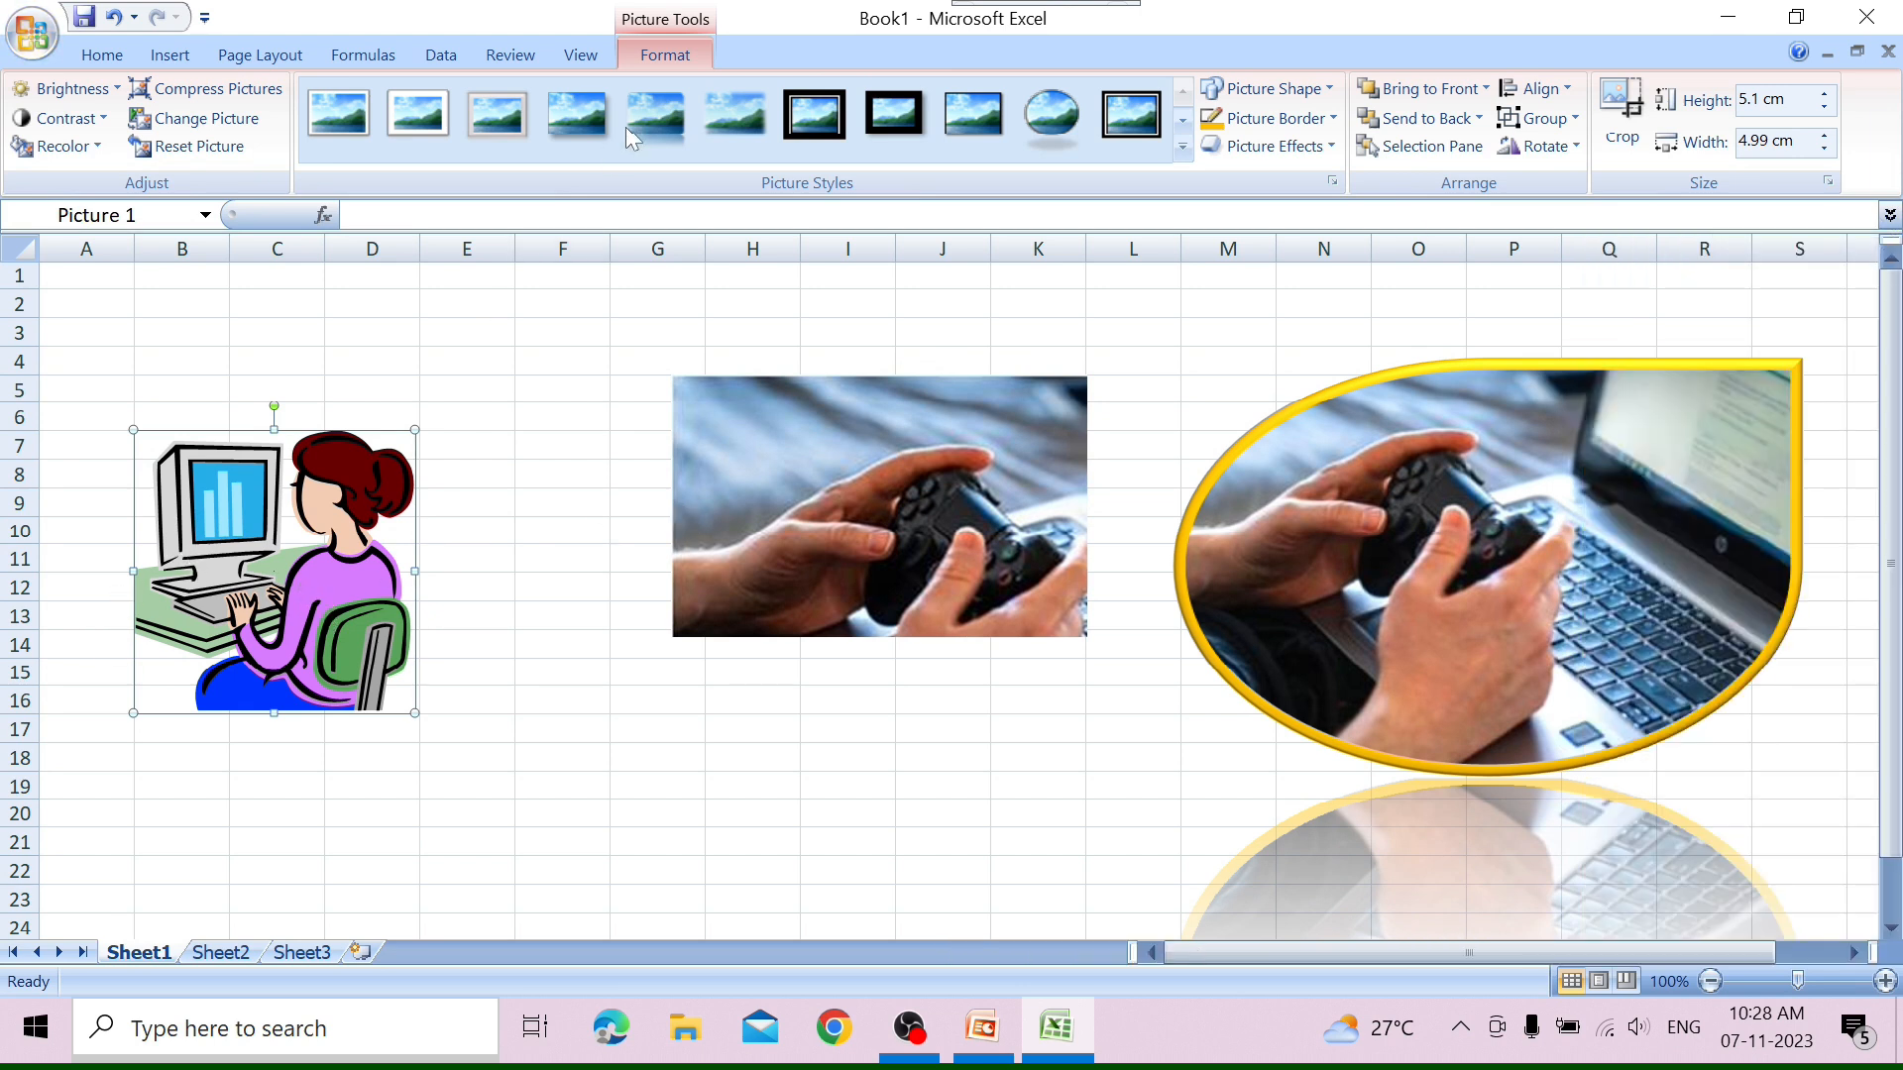
pyautogui.click(514, 315)
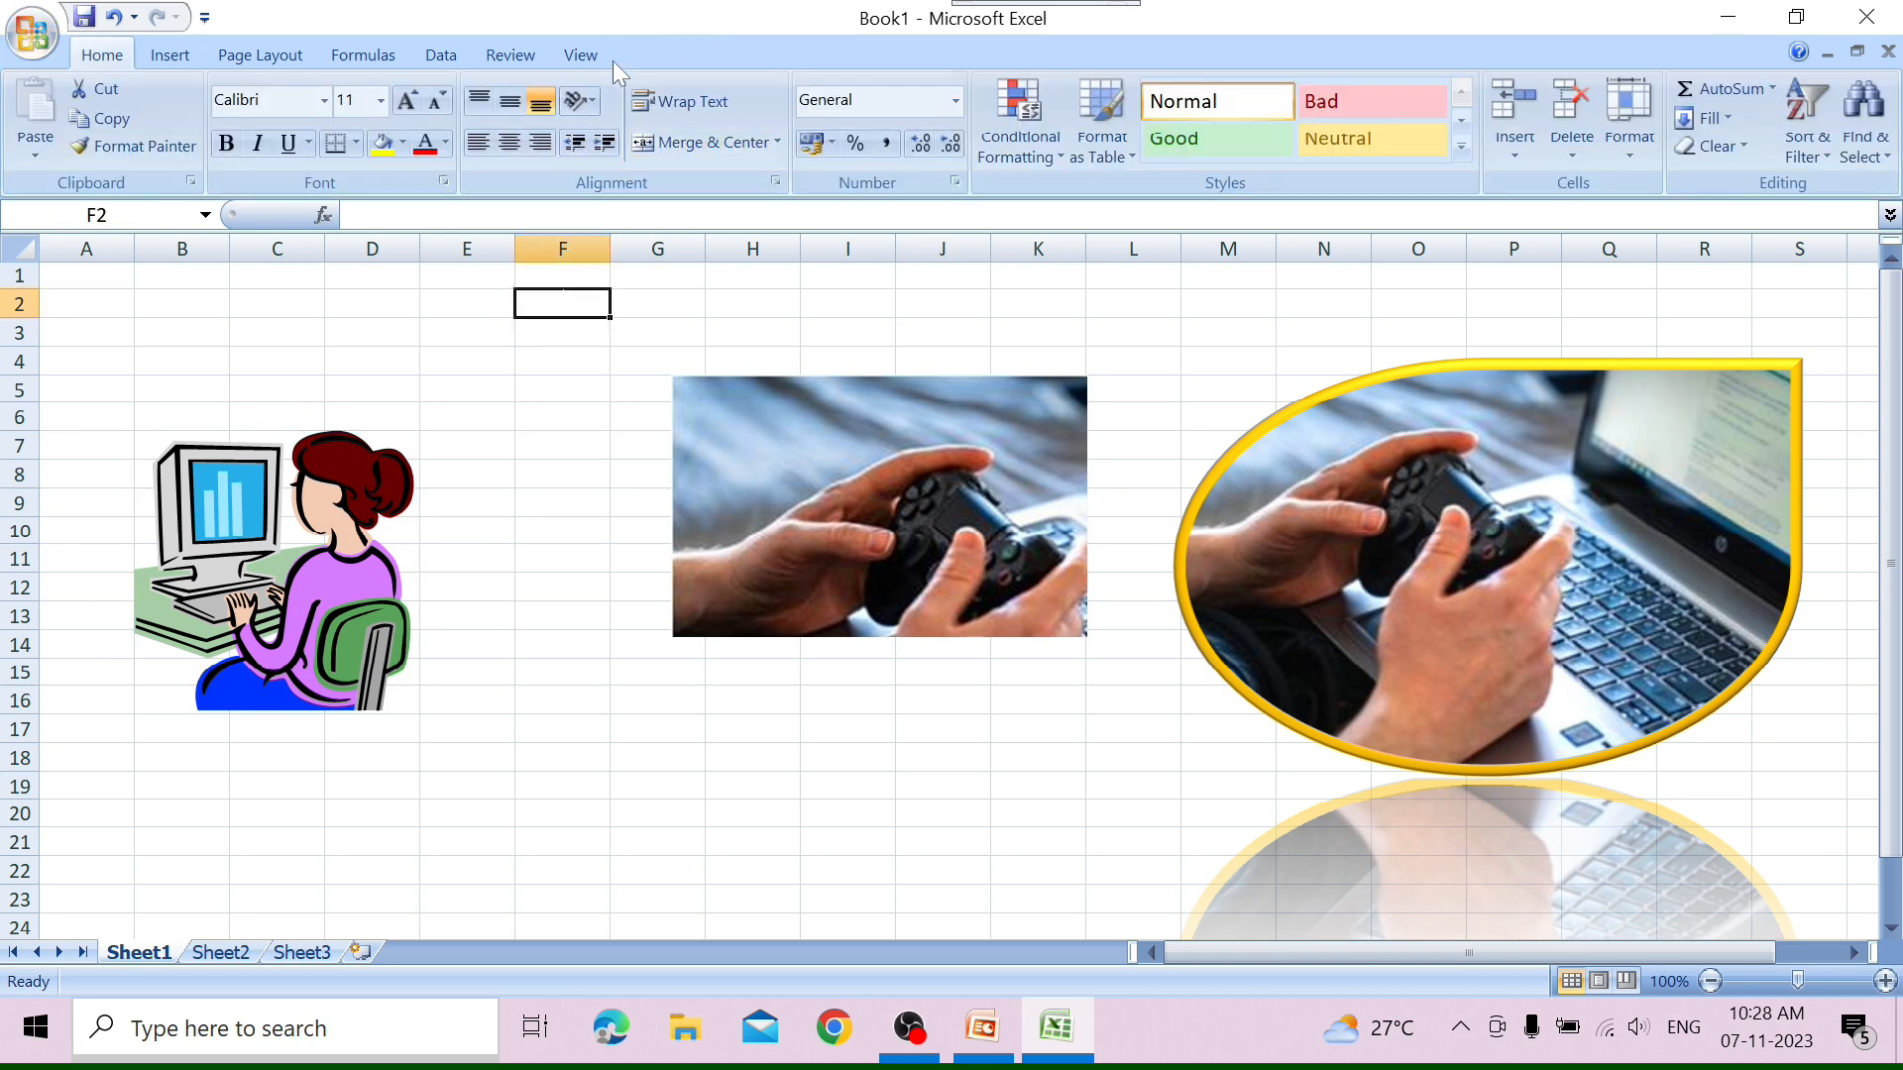
# Draw a freeform shape about 6.62 cm high and 6.46 cm wide between the clip art and the cropped picture.
pyautogui.doubleClick(278, 614)
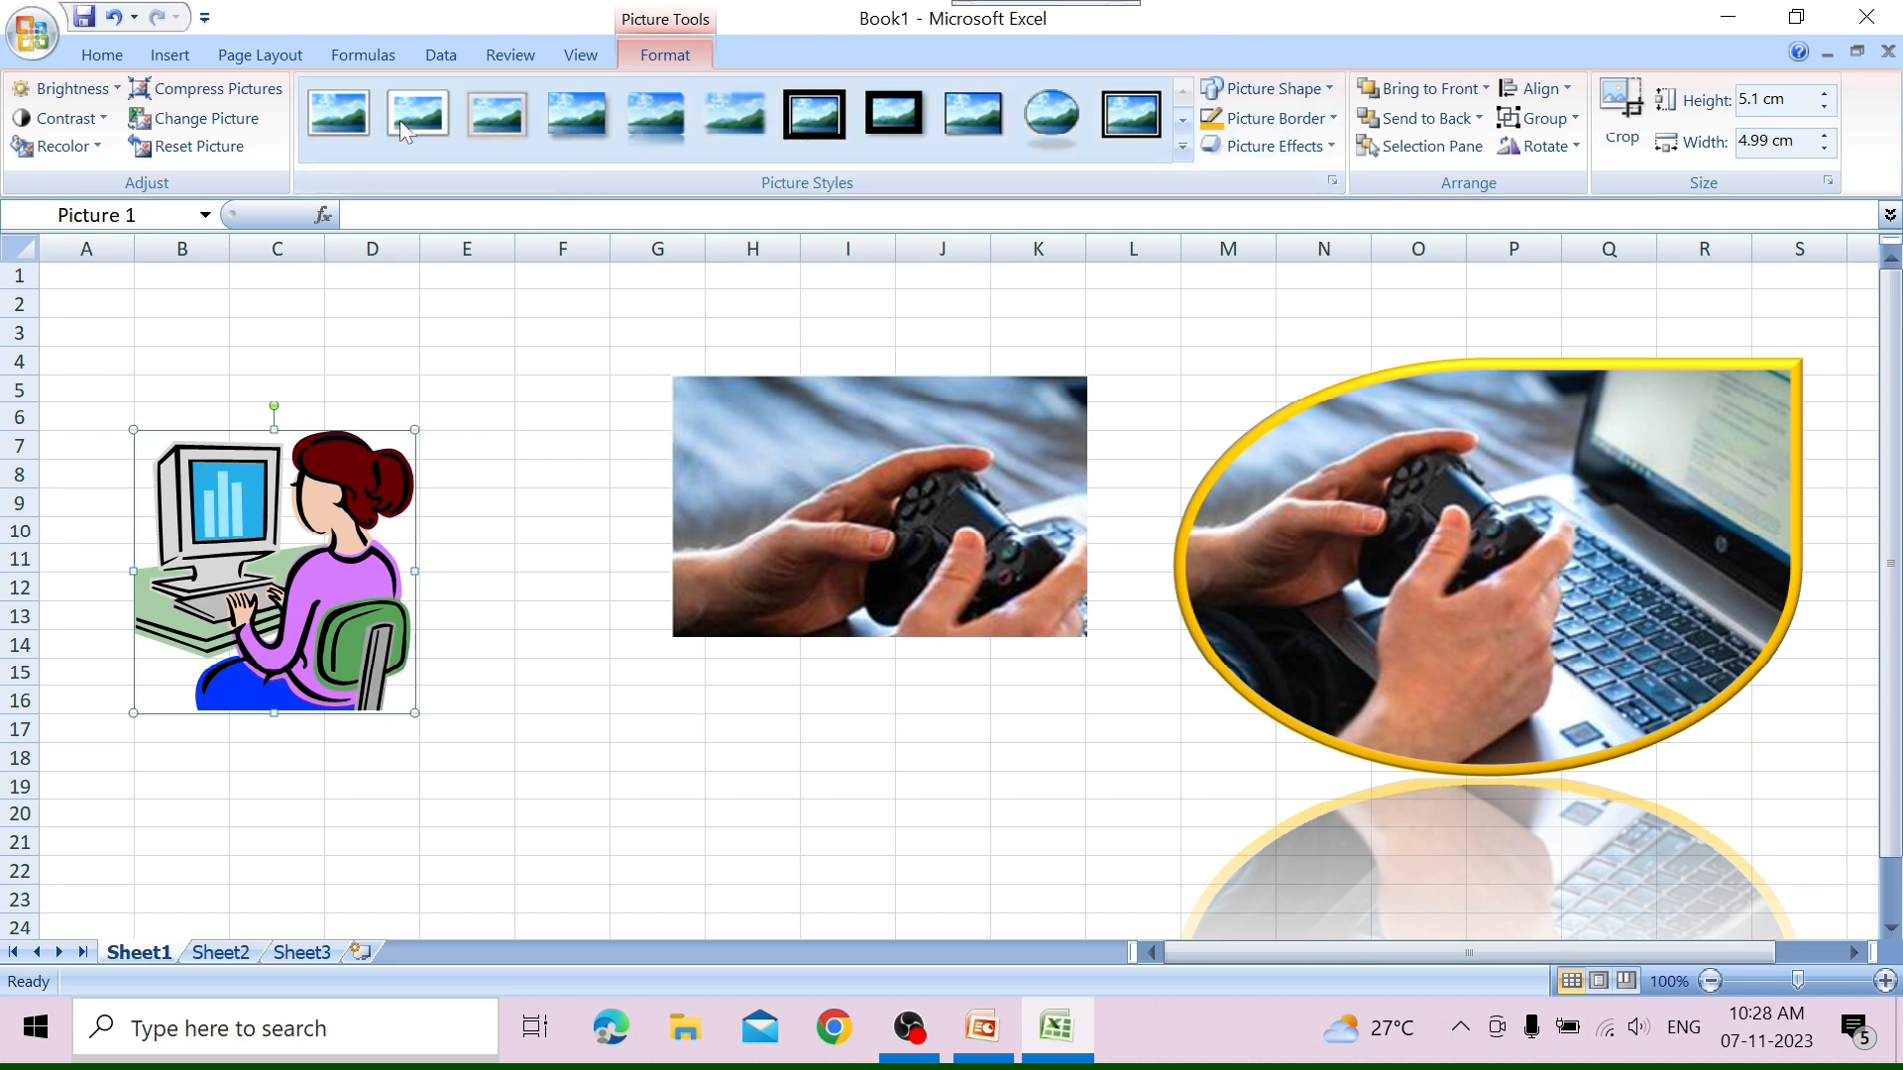
pyautogui.click(170, 56)
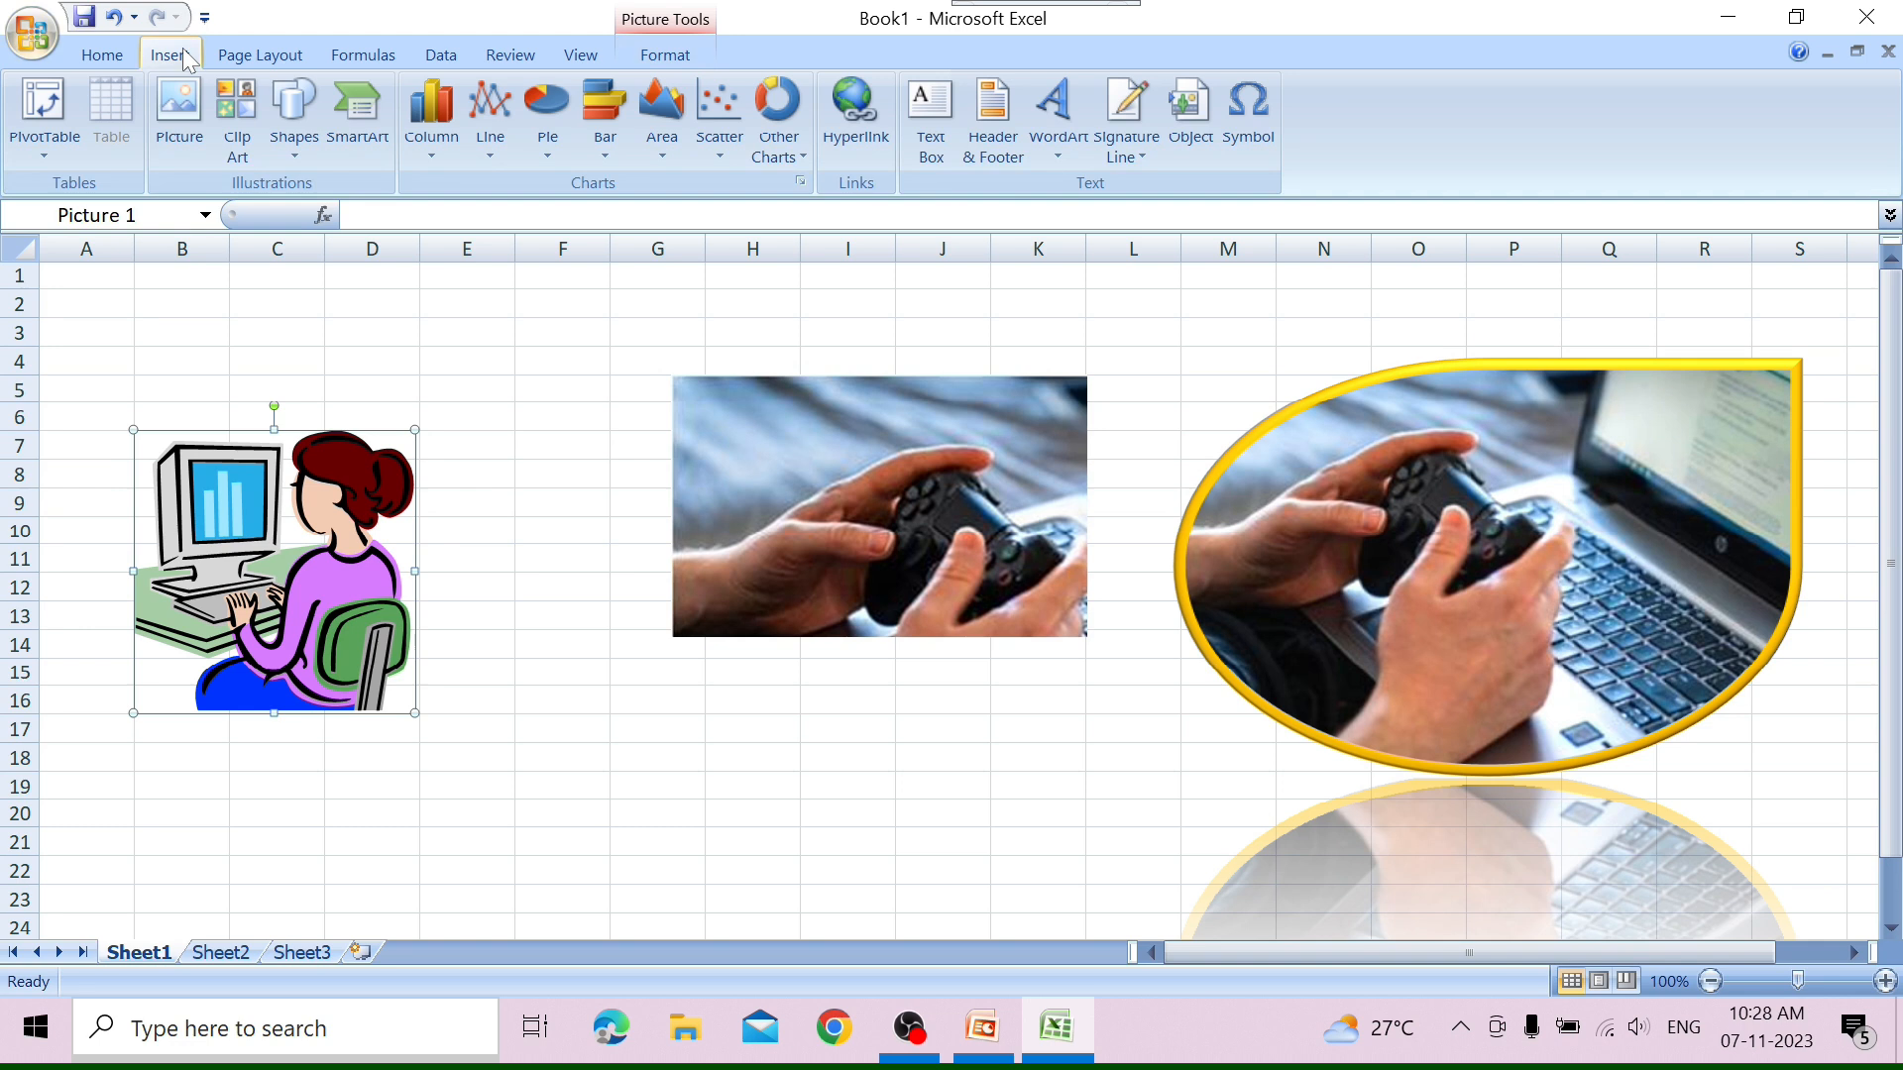
pyautogui.click(286, 157)
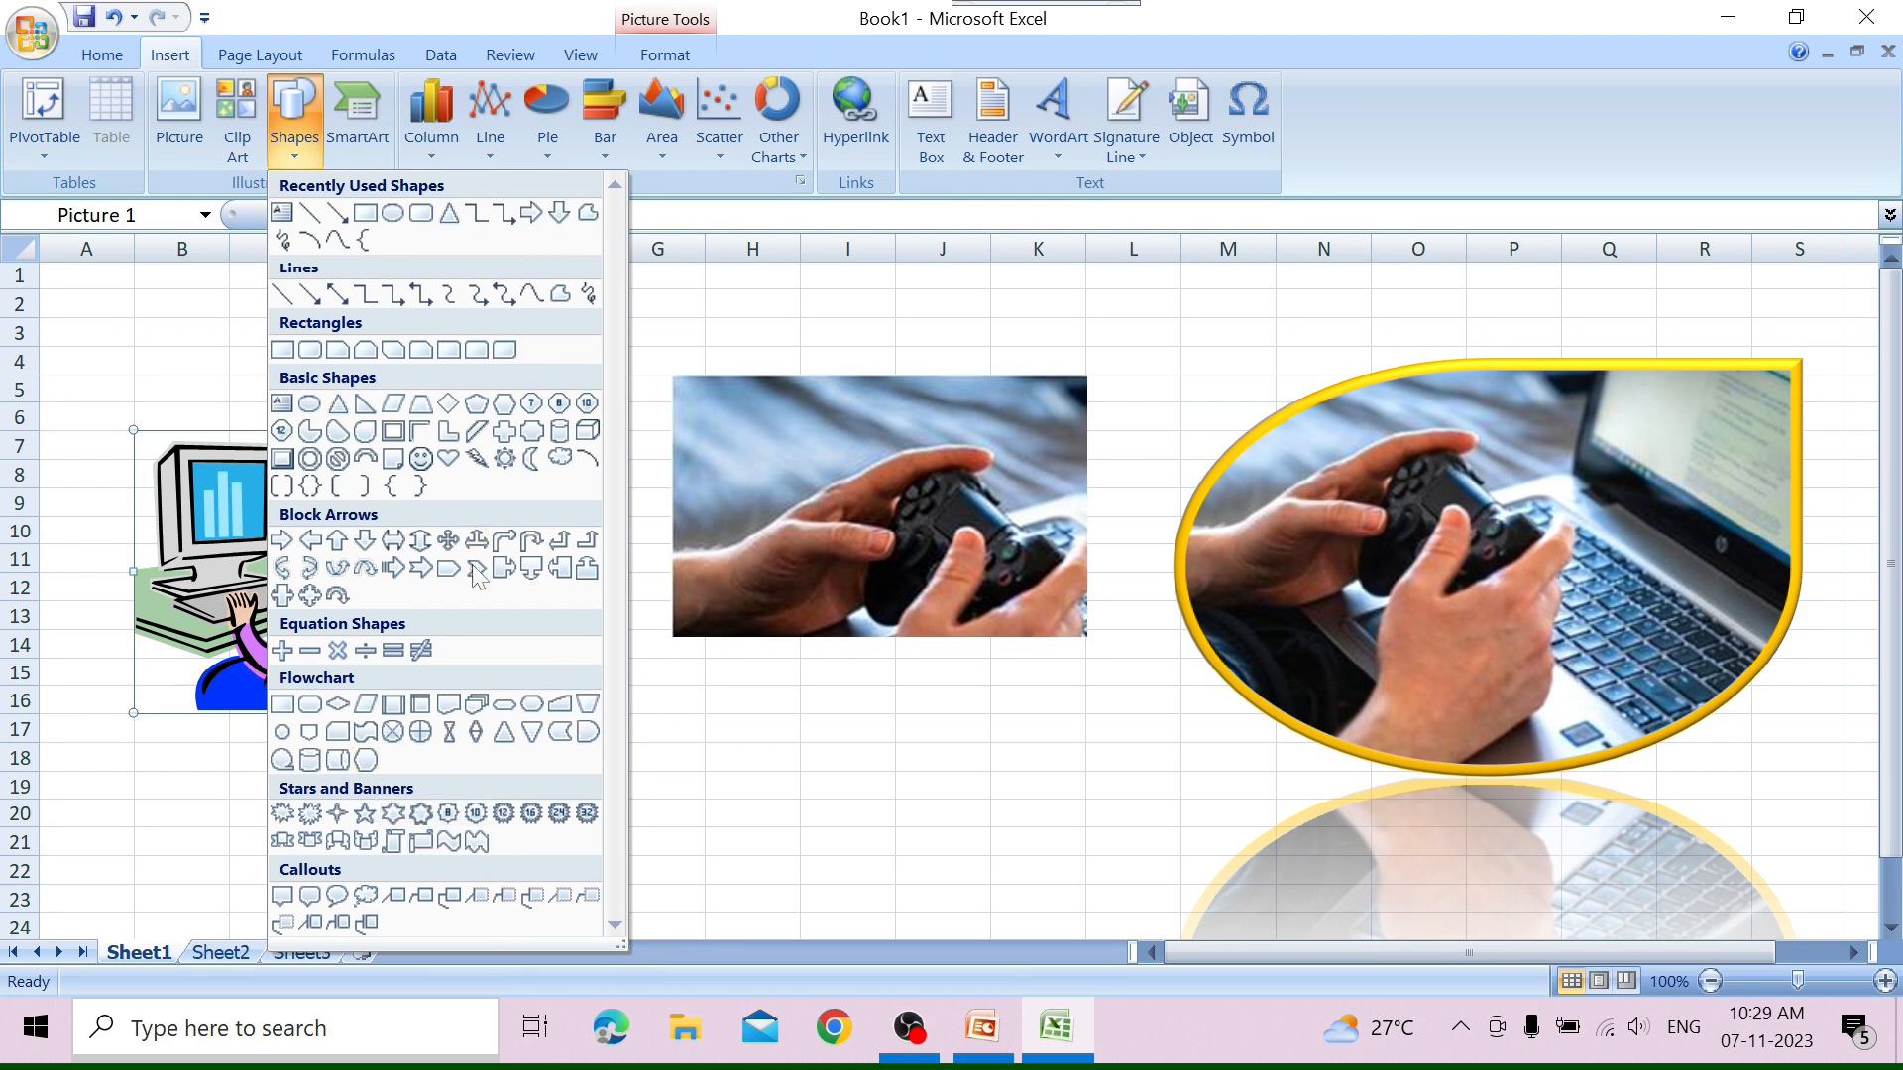
pyautogui.click(562, 294)
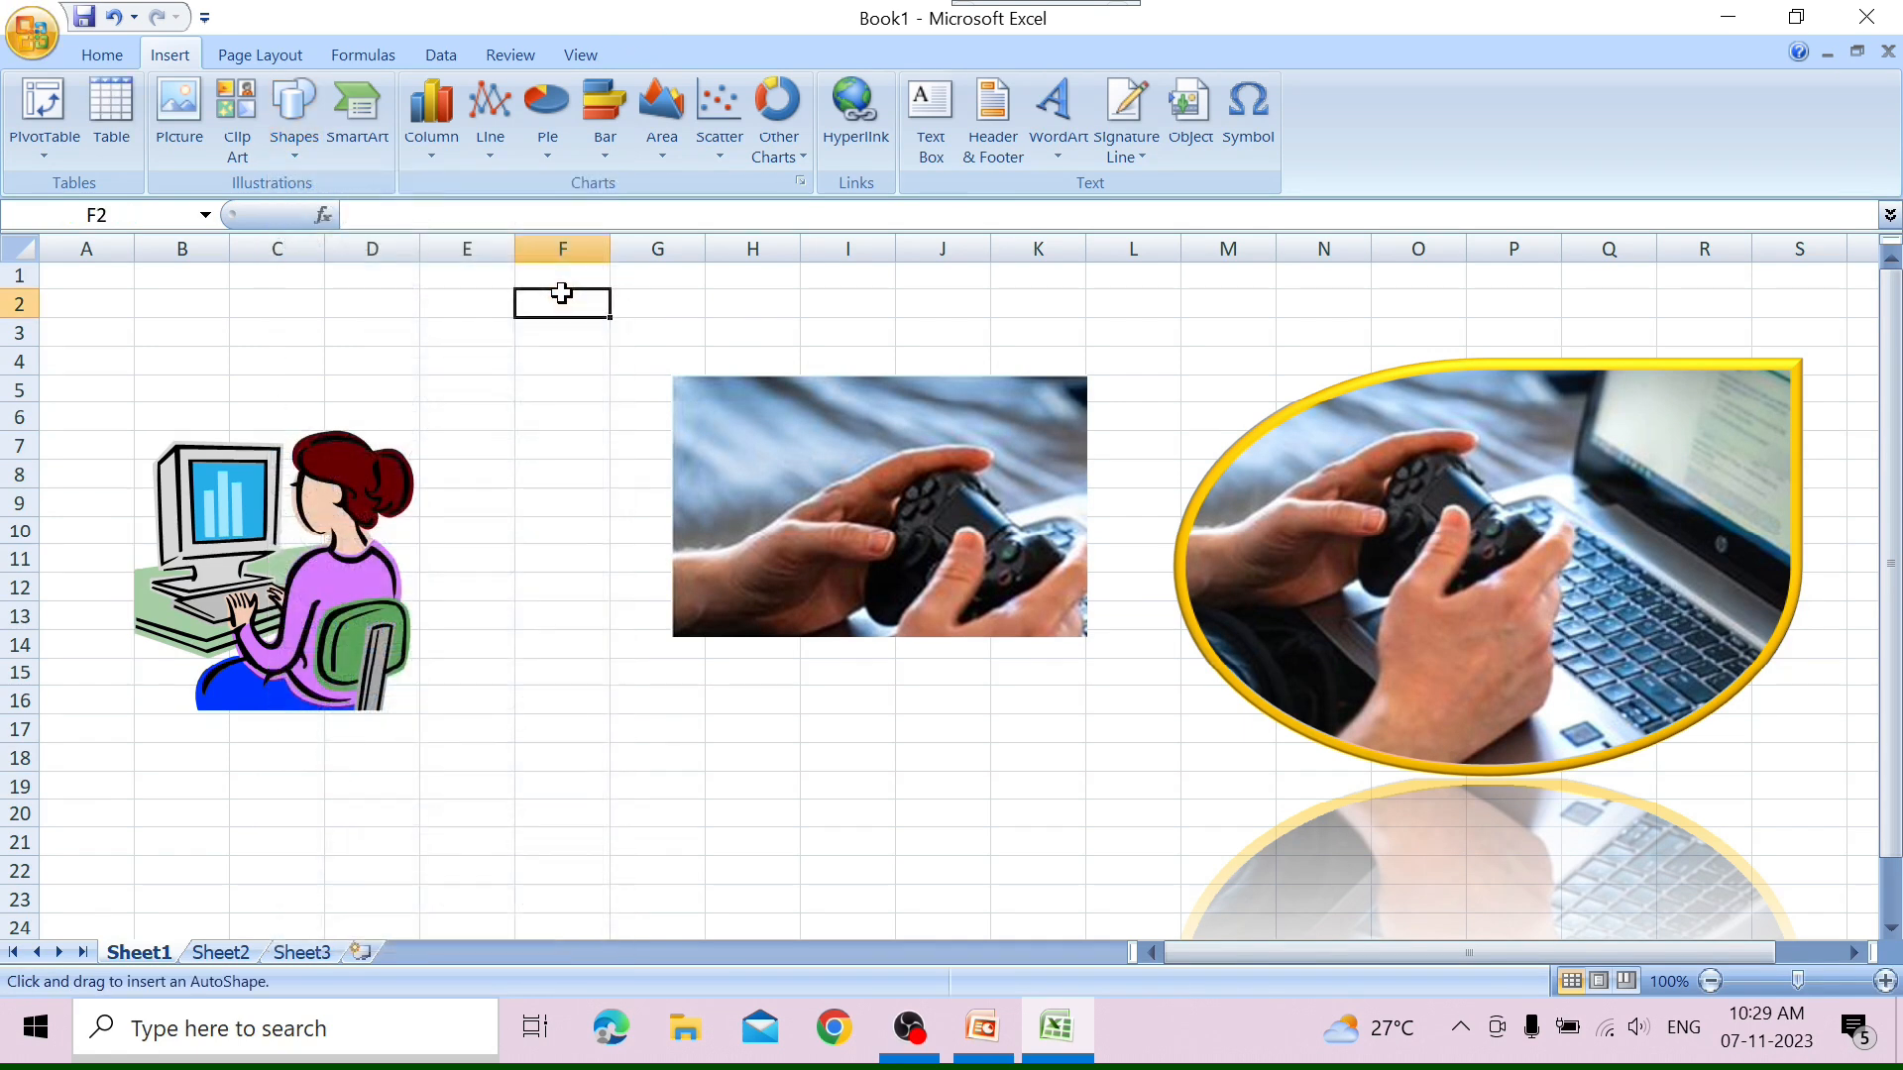
pyautogui.moveTo(548, 654)
pyautogui.mouseDown()
pyautogui.moveTo(611, 673)
pyautogui.moveTo(502, 871)
pyautogui.moveTo(472, 675)
pyautogui.moveTo(582, 641)
pyautogui.moveTo(730, 732)
pyautogui.moveTo(672, 860)
pyautogui.moveTo(525, 642)
pyautogui.moveTo(678, 689)
pyautogui.mouseUp()
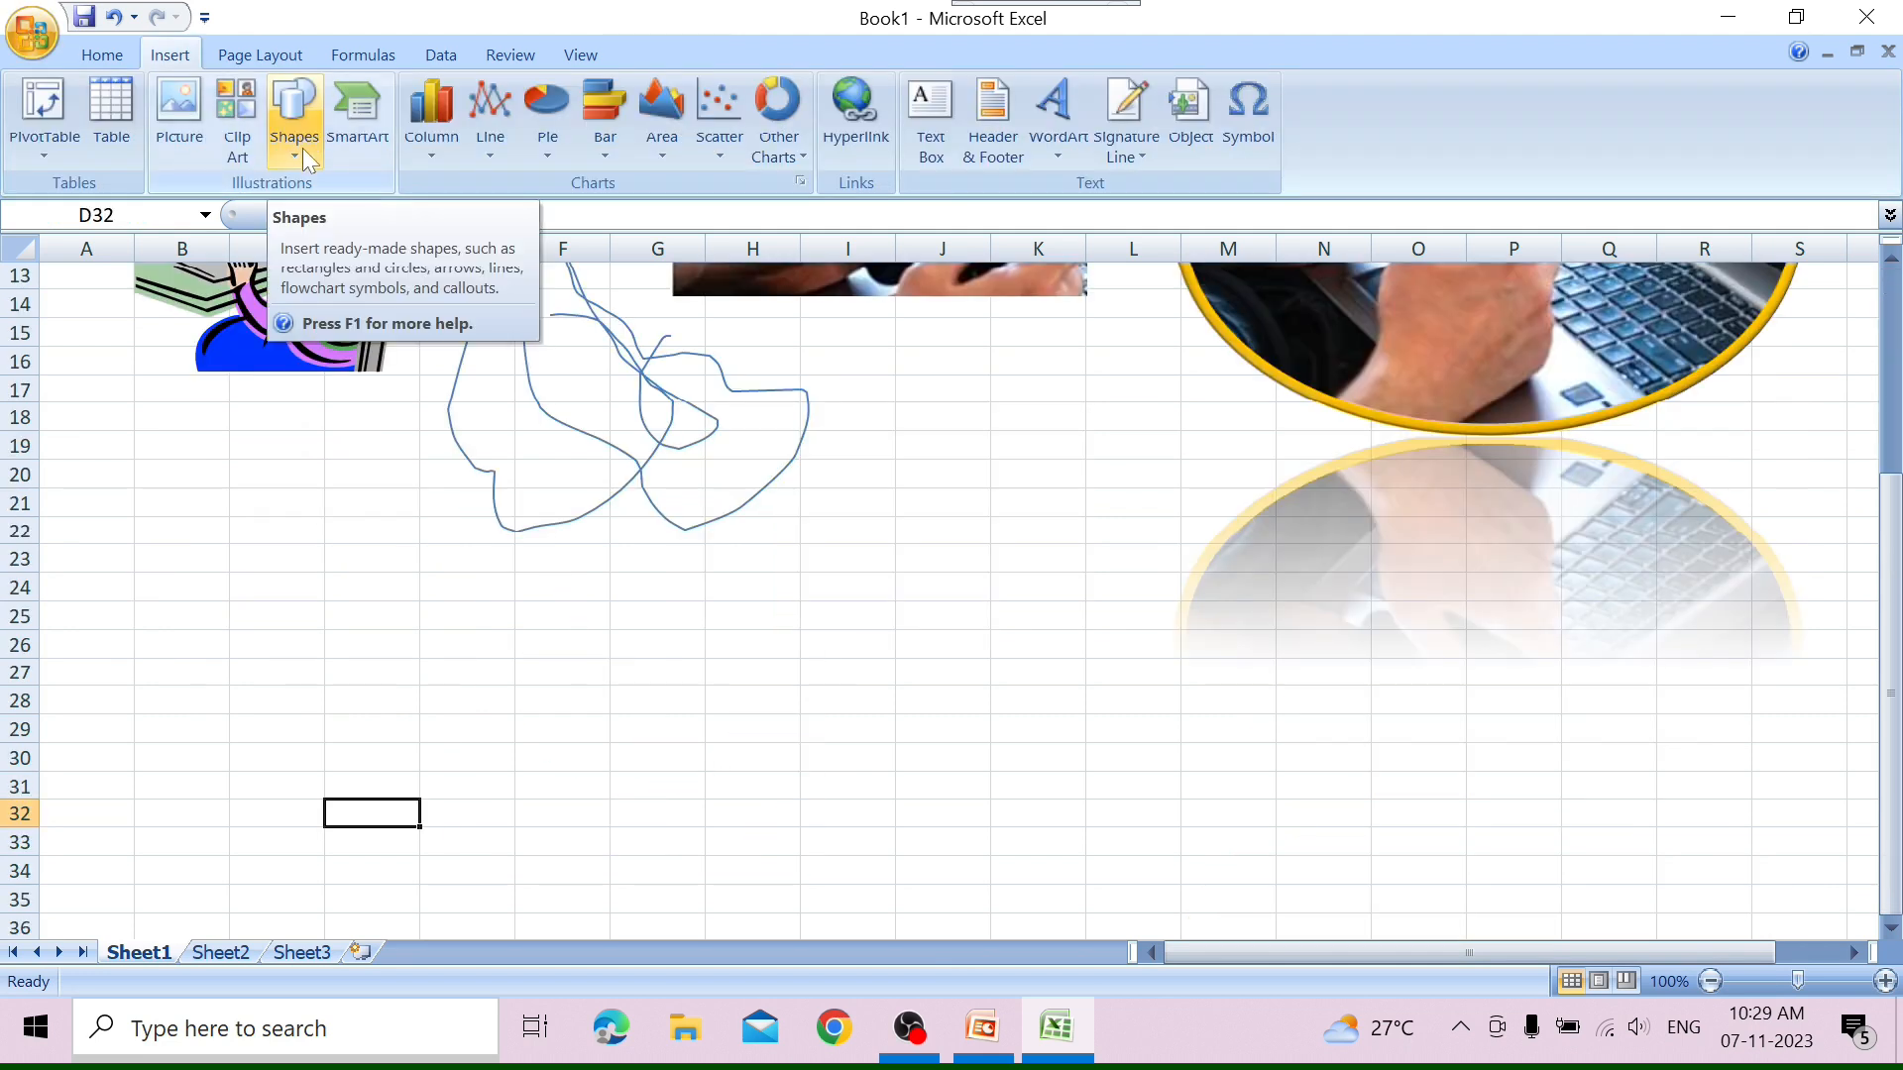
# Draw an isosceles triangle about 5.63 cm high and 11.85 cm wide below the freeform shape, starting in column D.
pyautogui.click(301, 147)
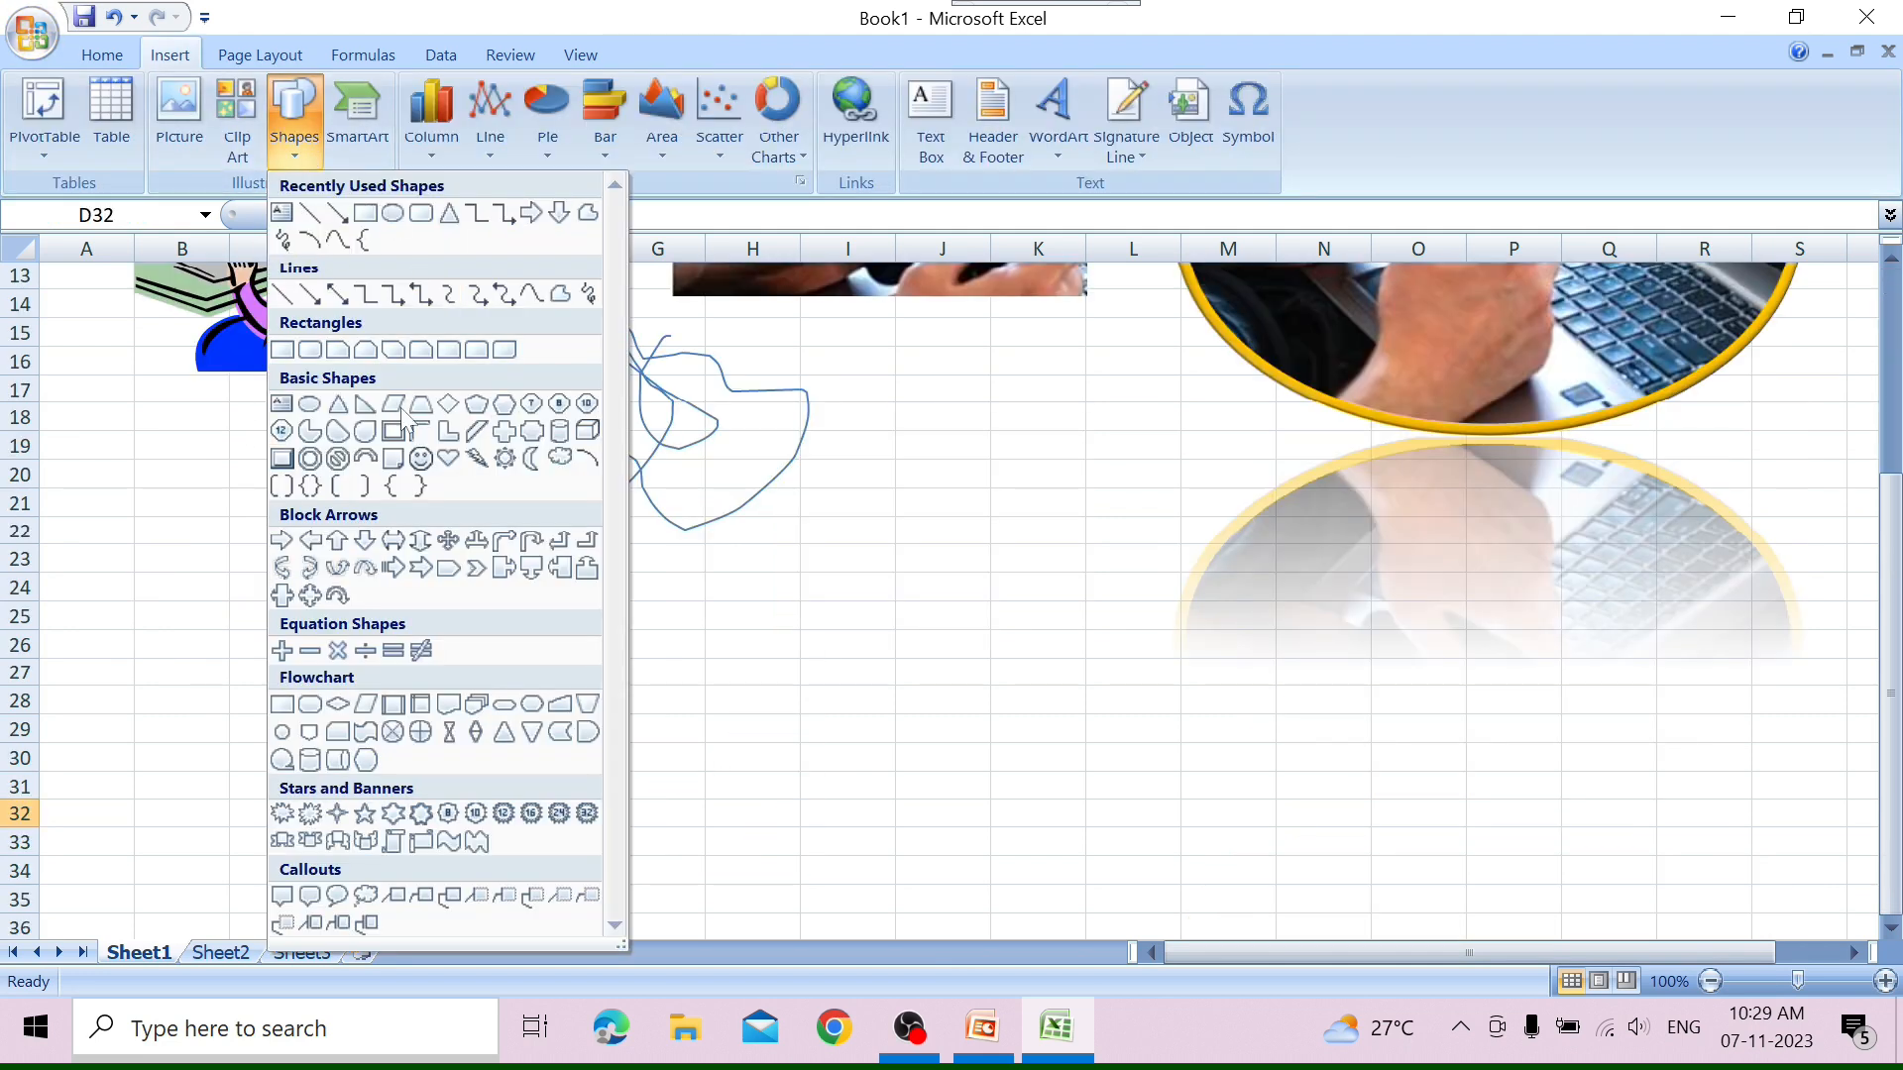
pyautogui.click(331, 408)
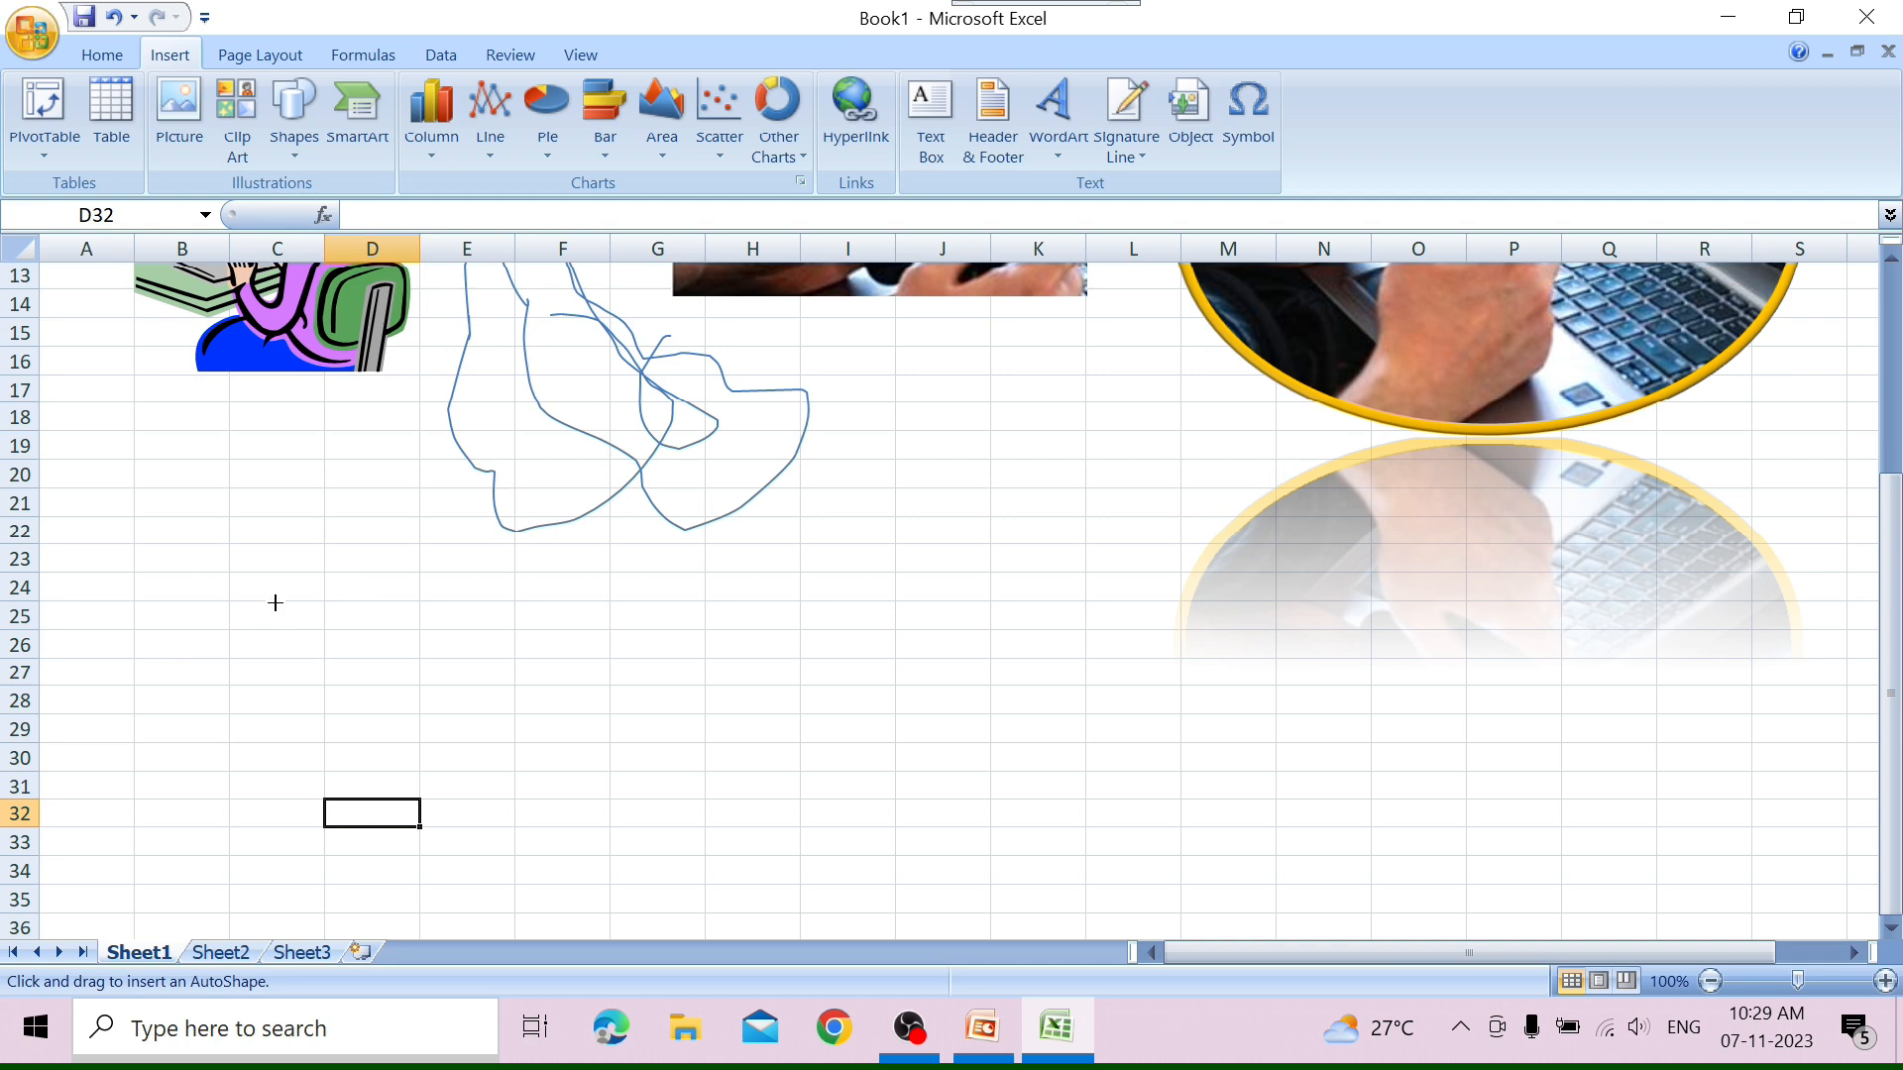
pyautogui.moveTo(324, 628)
pyautogui.mouseDown()
pyautogui.moveTo(480, 756)
pyautogui.moveTo(604, 782)
pyautogui.moveTo(650, 765)
pyautogui.moveTo(552, 913)
pyautogui.moveTo(565, 972)
pyautogui.moveTo(817, 868)
pyautogui.moveTo(981, 859)
pyautogui.mouseUp()
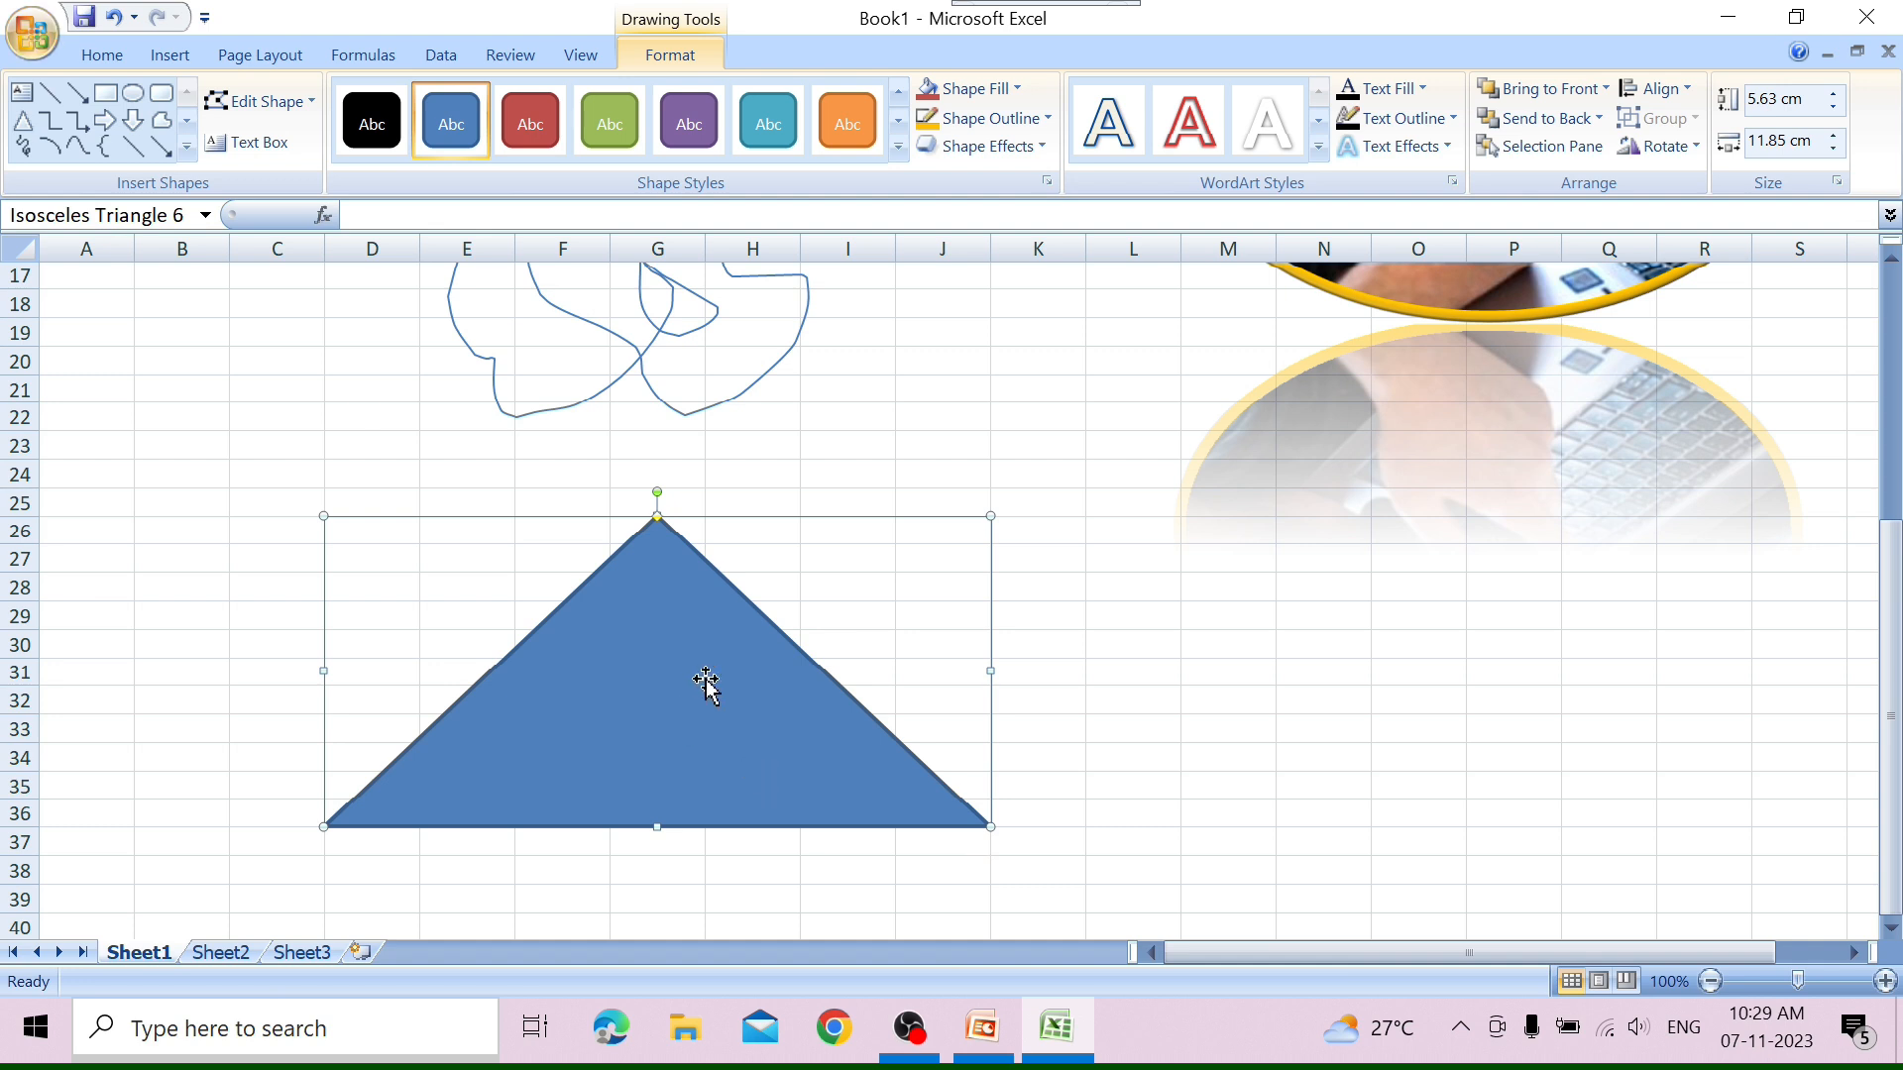
# Draw a horizontal line about 6.75 cm long beside the triangle and a down arrow about 1.91 by 1.69 cm in column B.
pyautogui.click(139, 146)
pyautogui.moveTo(1088, 599); pyautogui.dragTo(1466, 600)
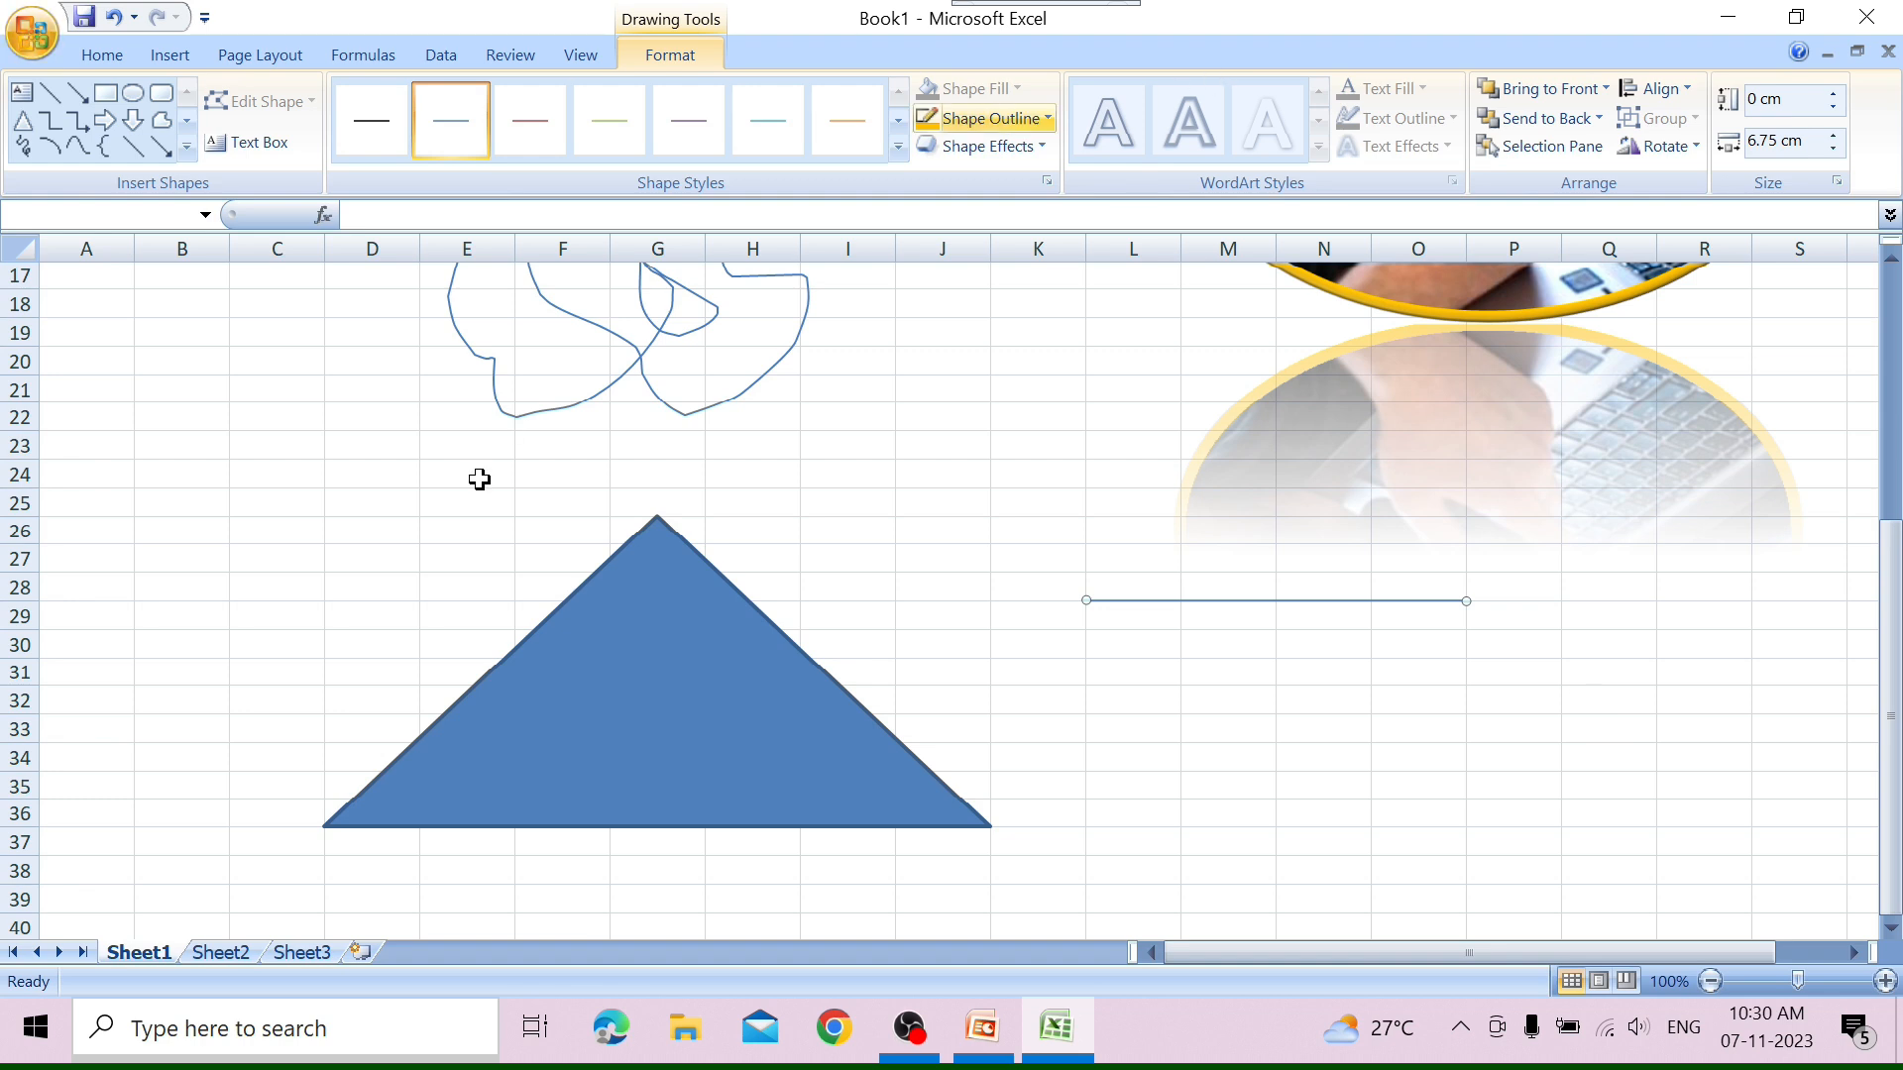
pyautogui.click(623, 704)
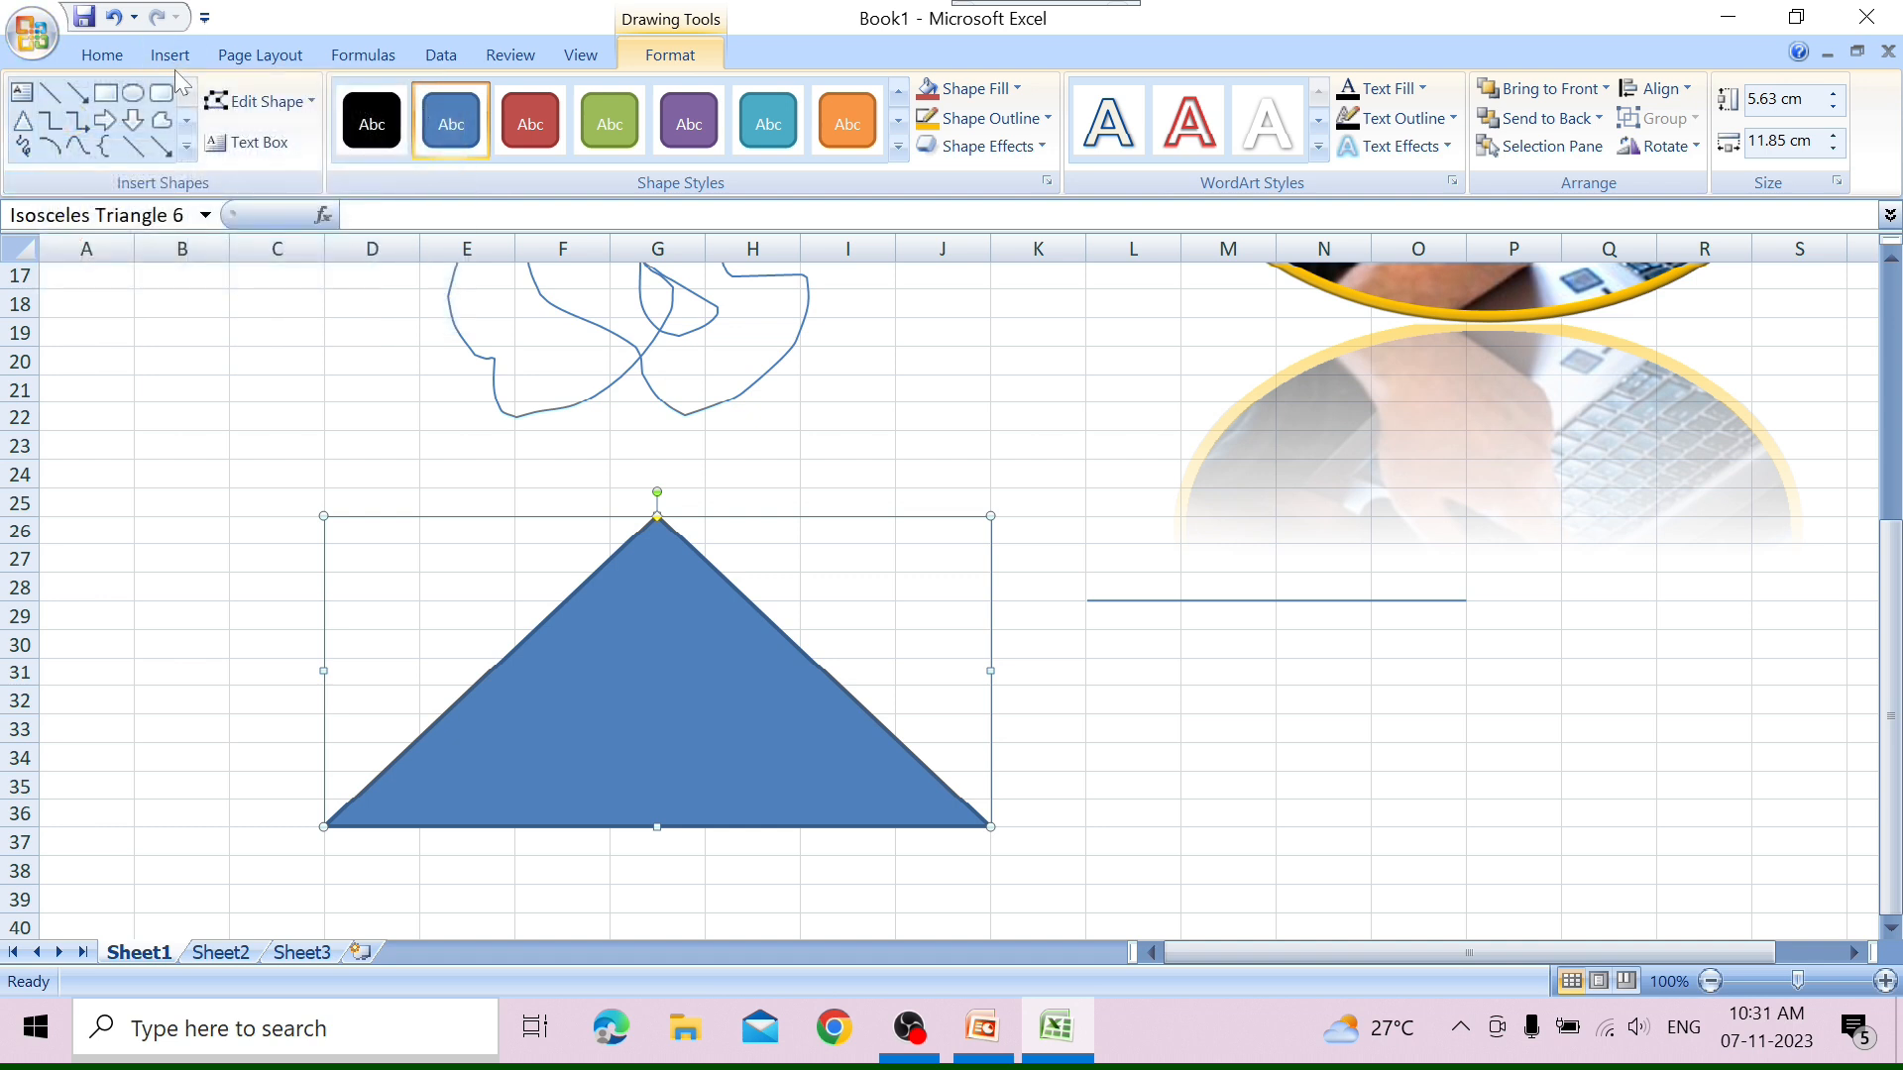
pyautogui.click(132, 120)
pyautogui.moveTo(133, 408)
pyautogui.mouseDown()
pyautogui.moveTo(204, 429)
pyautogui.moveTo(229, 517)
pyautogui.mouseUp()
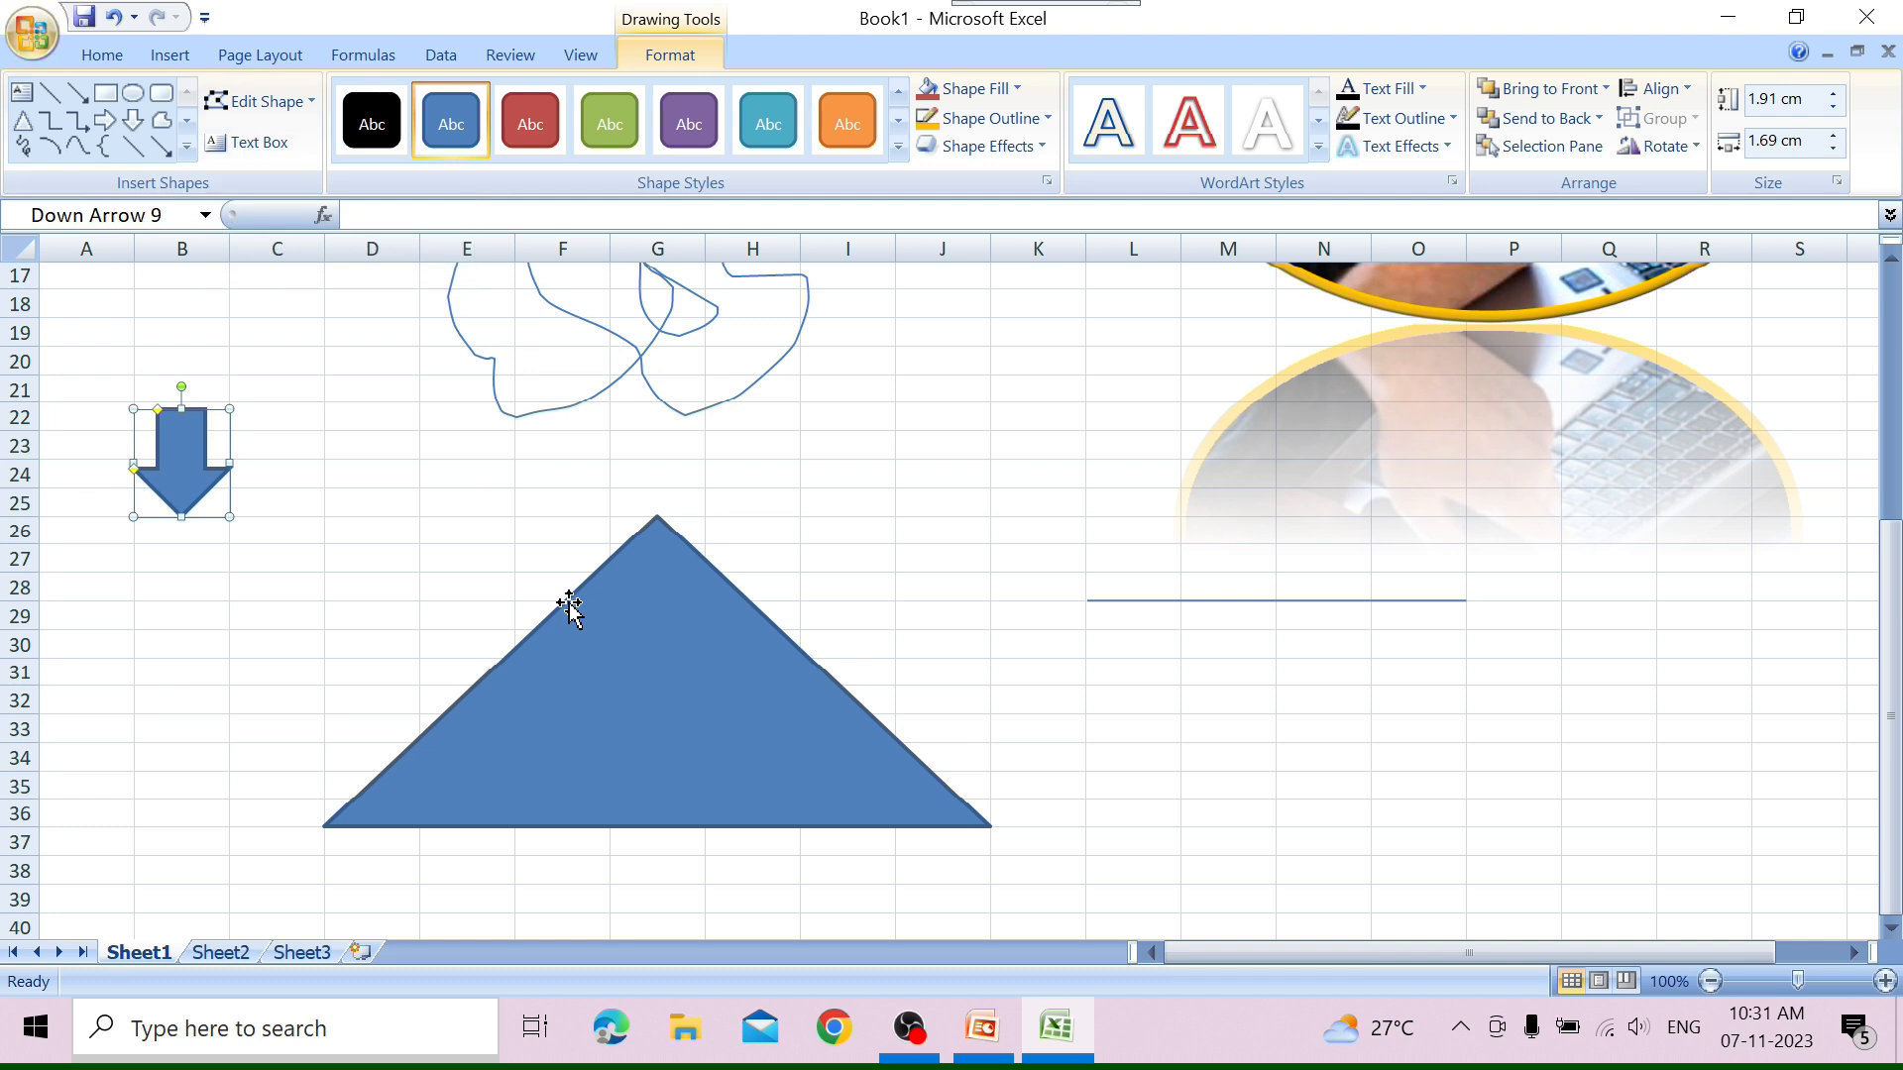
# Add the text "Ms Excel" inside the triangle.
pyautogui.click(282, 141)
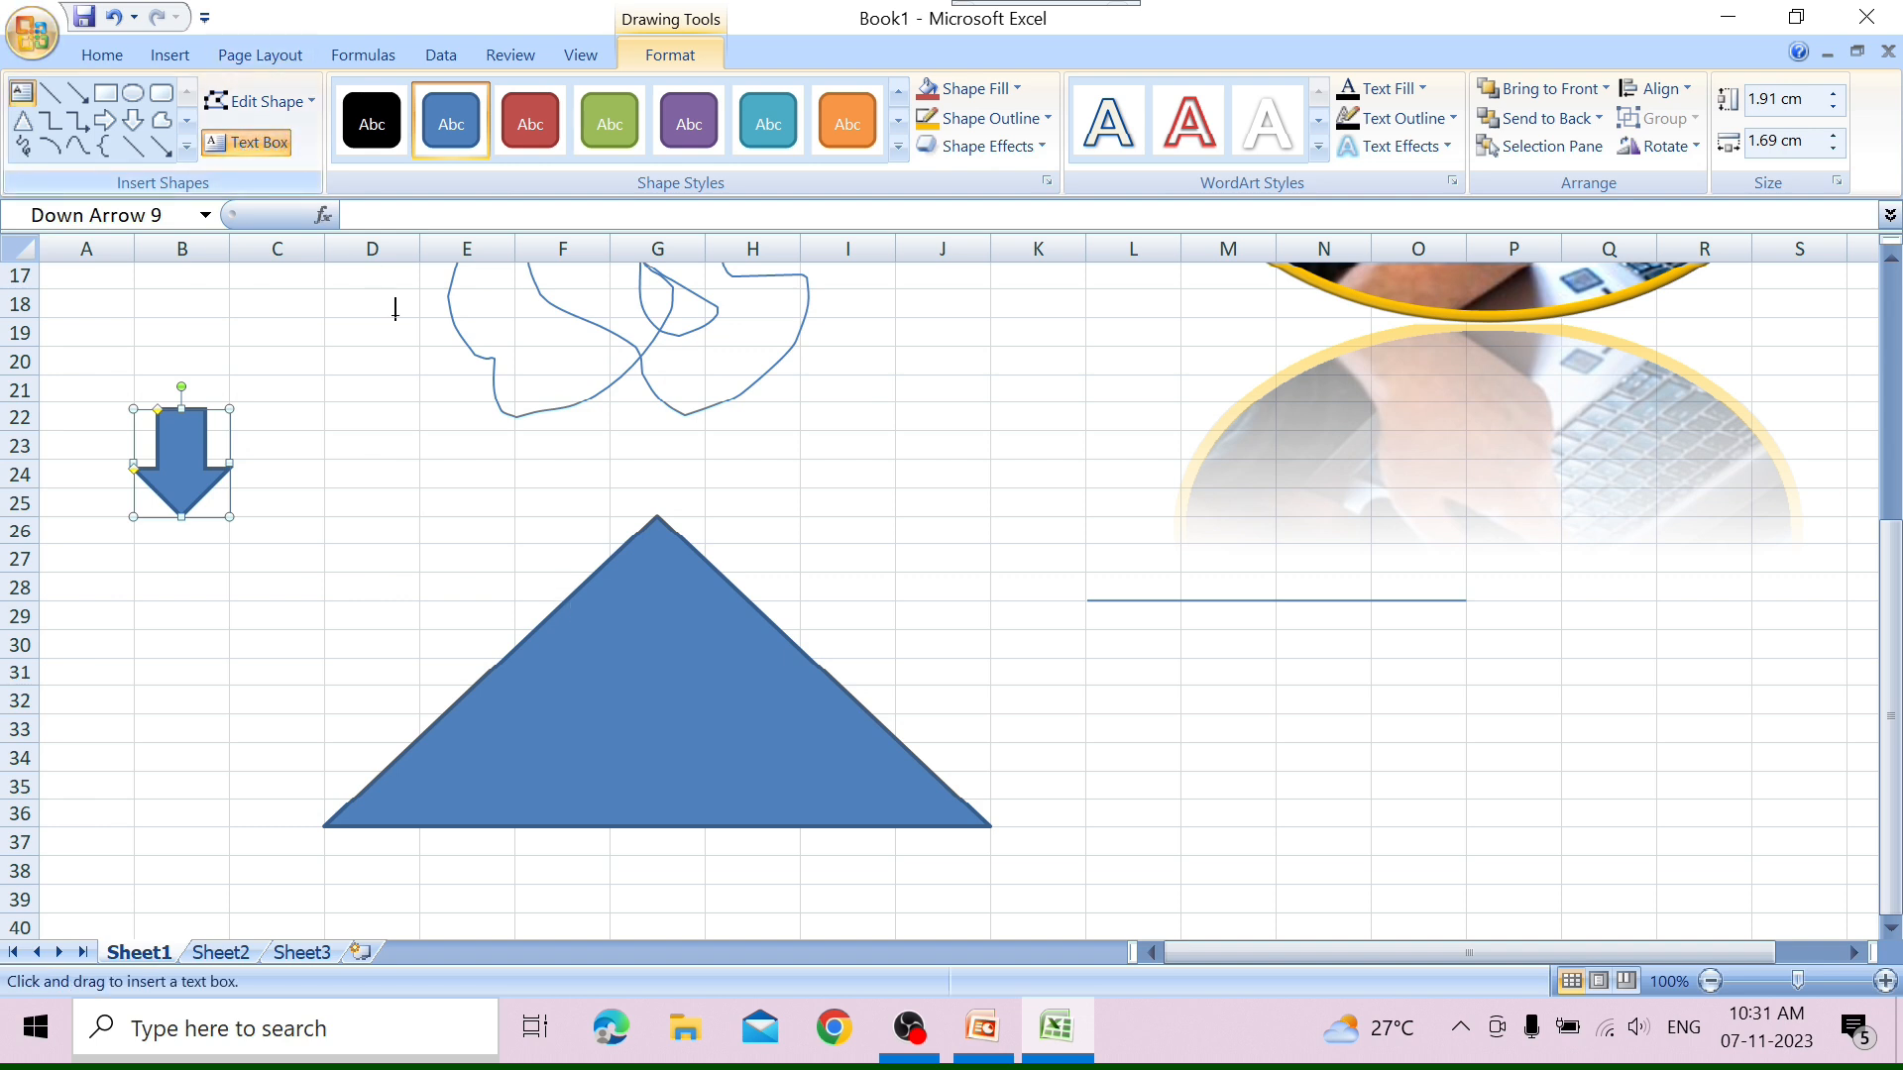
pyautogui.click(617, 602)
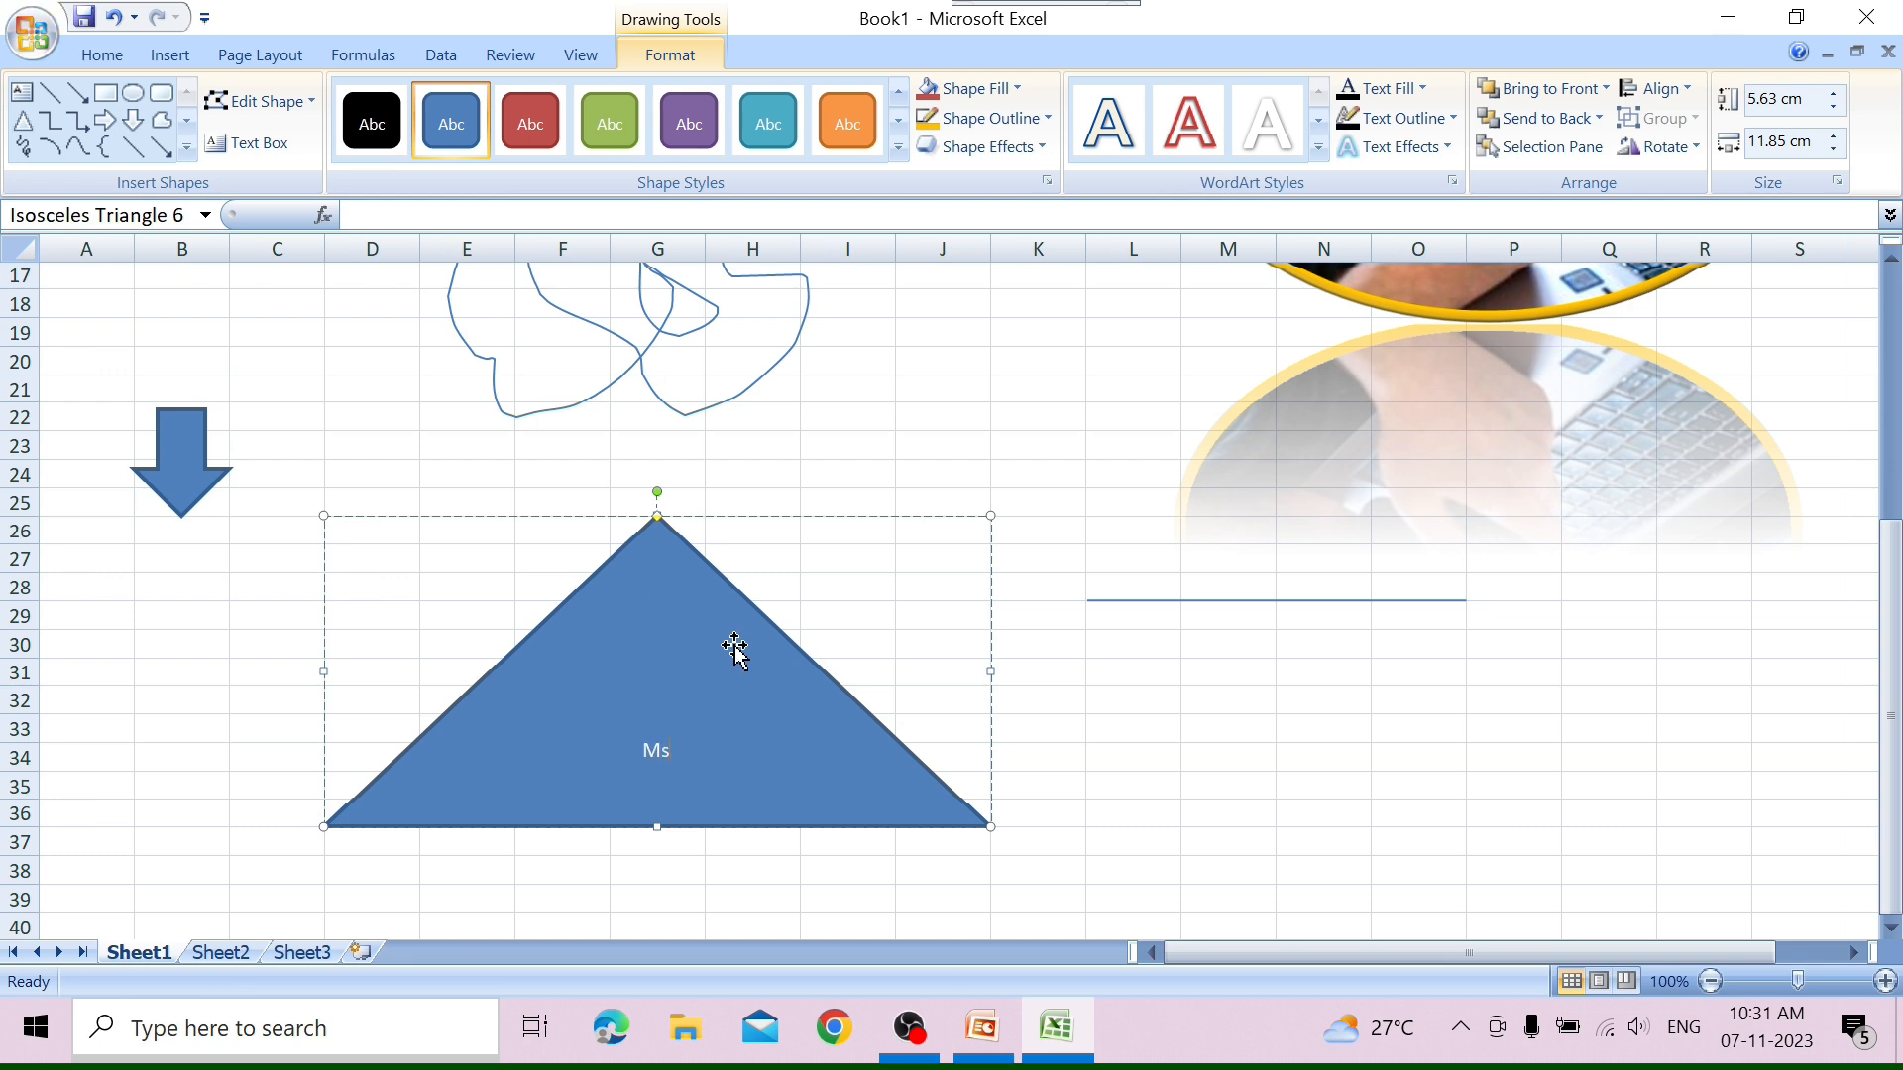
pyautogui.write('Ms Exce;l')
pyautogui.press('BackSpace')
pyautogui.press('BackSpace')
pyautogui.write('l')
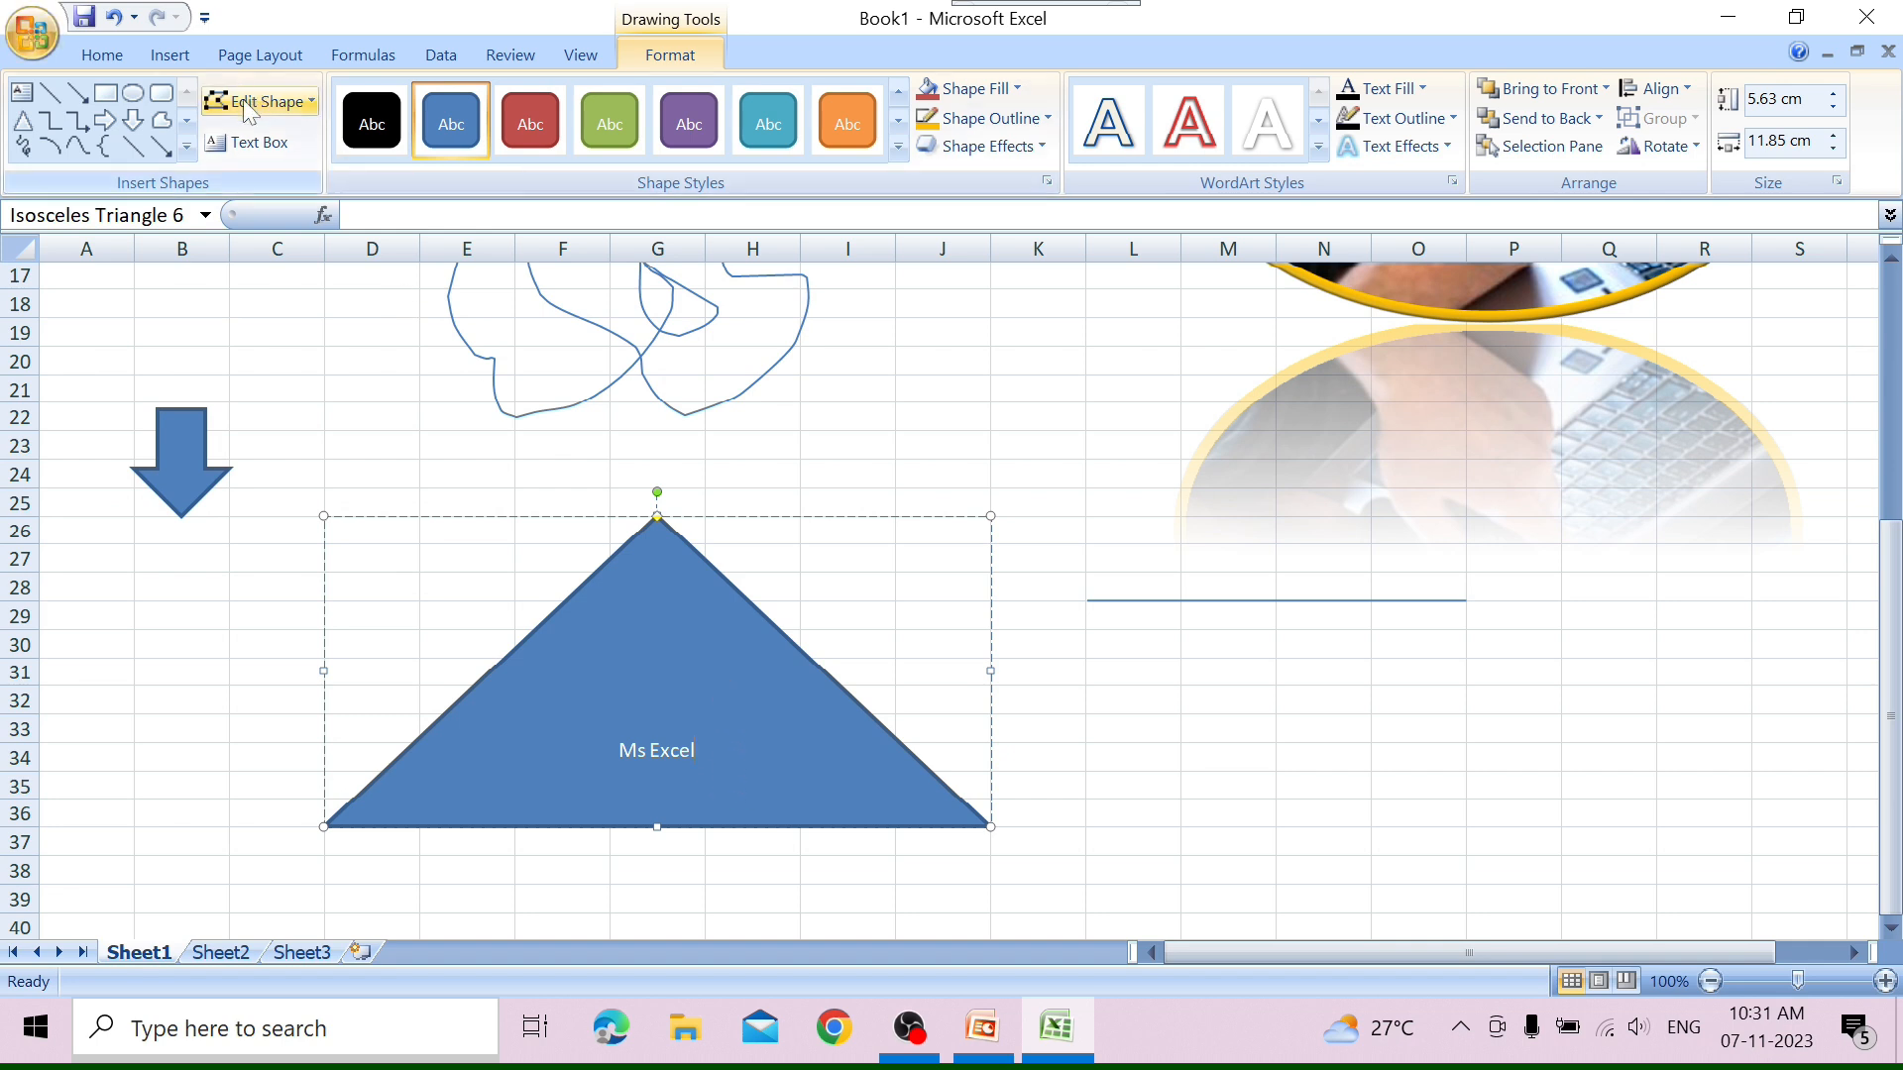
# Change the triangle into a right-pointing pentagon block arrow and convert it to a freeform.
pyautogui.click(313, 107)
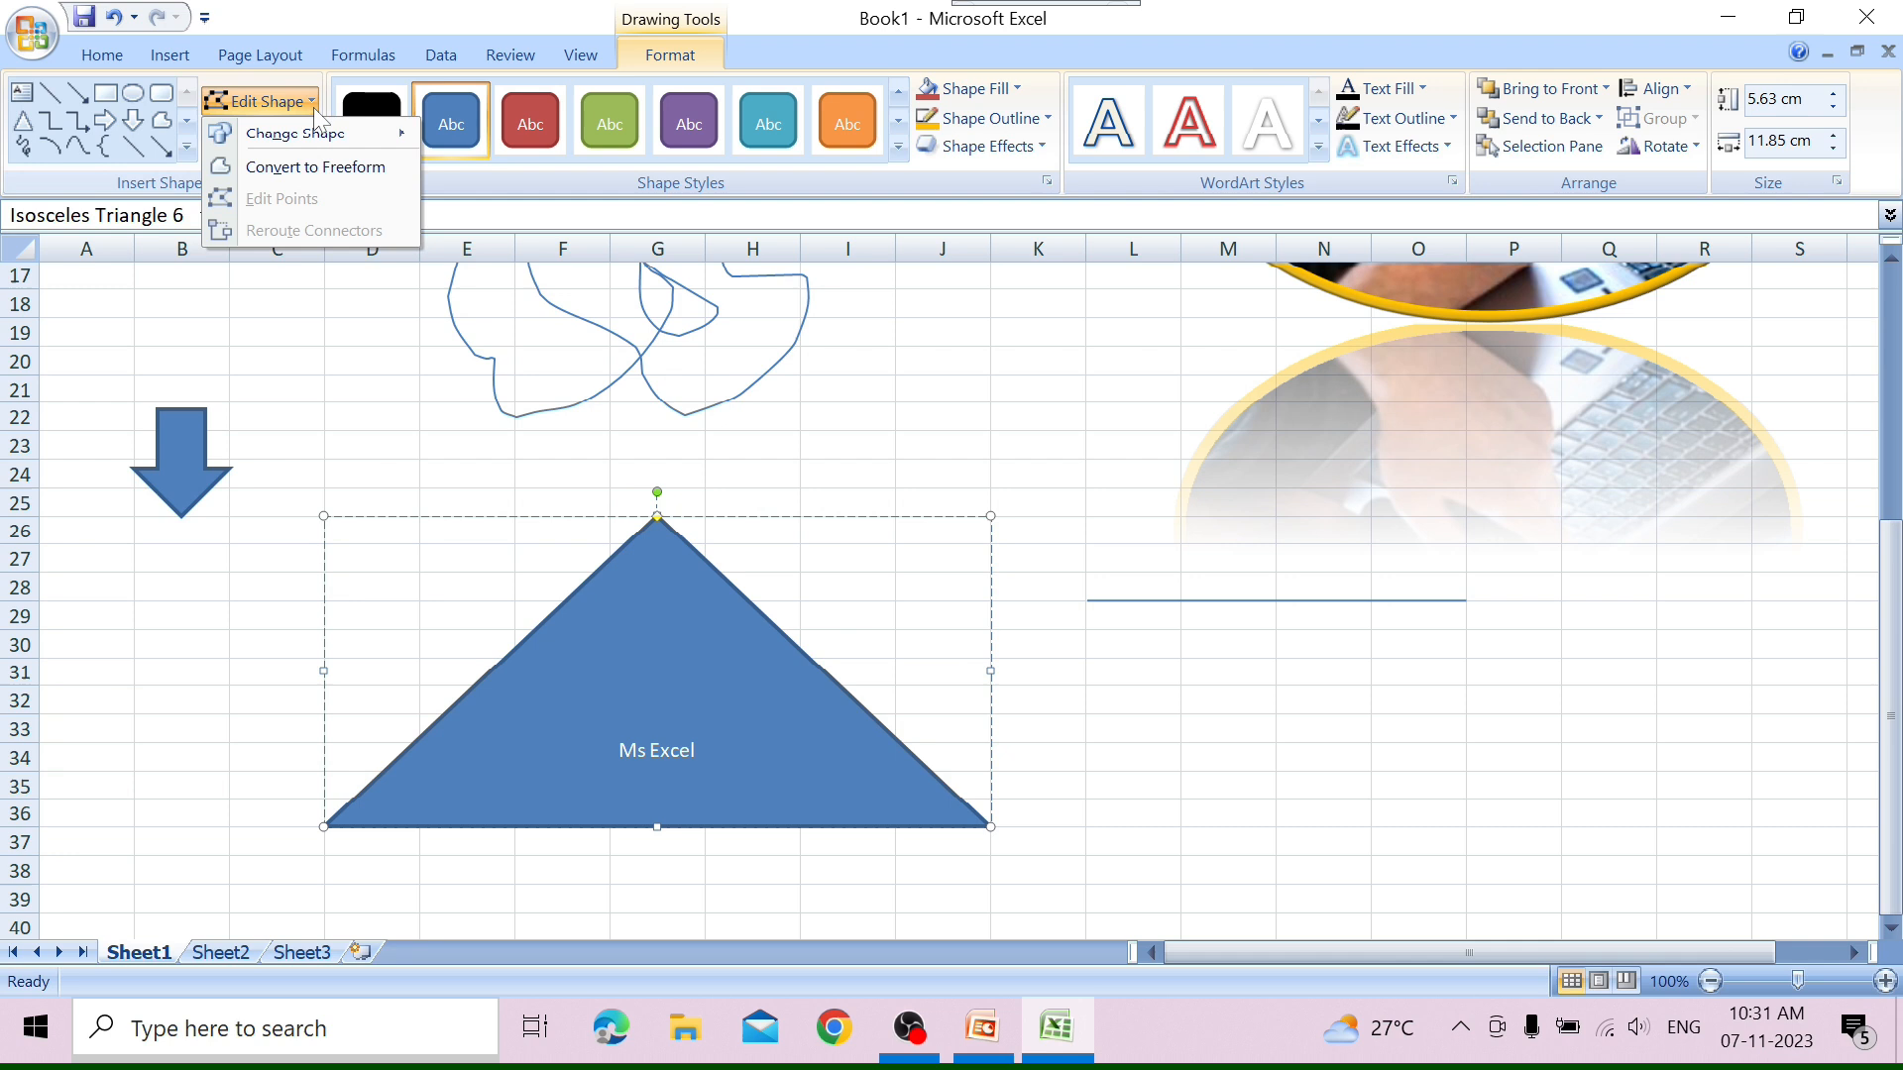
pyautogui.moveTo(322, 144)
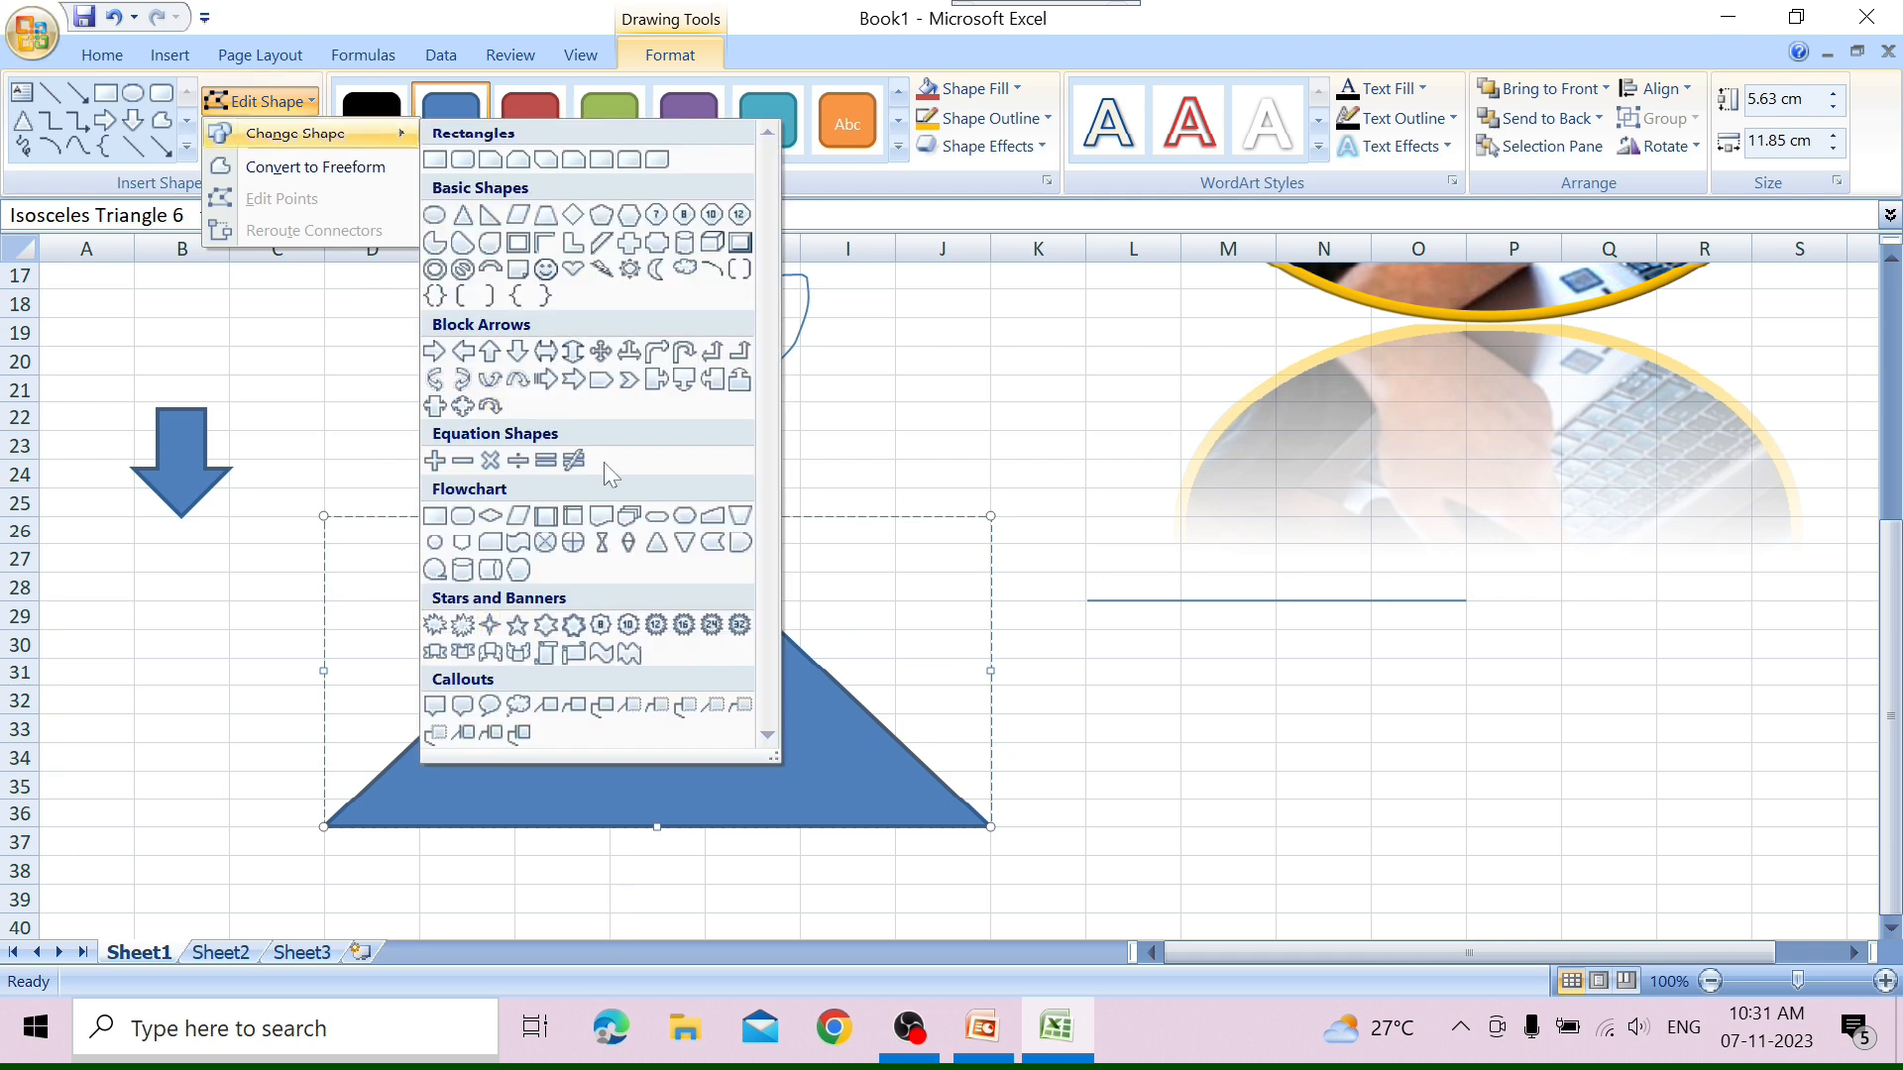
pyautogui.click(600, 382)
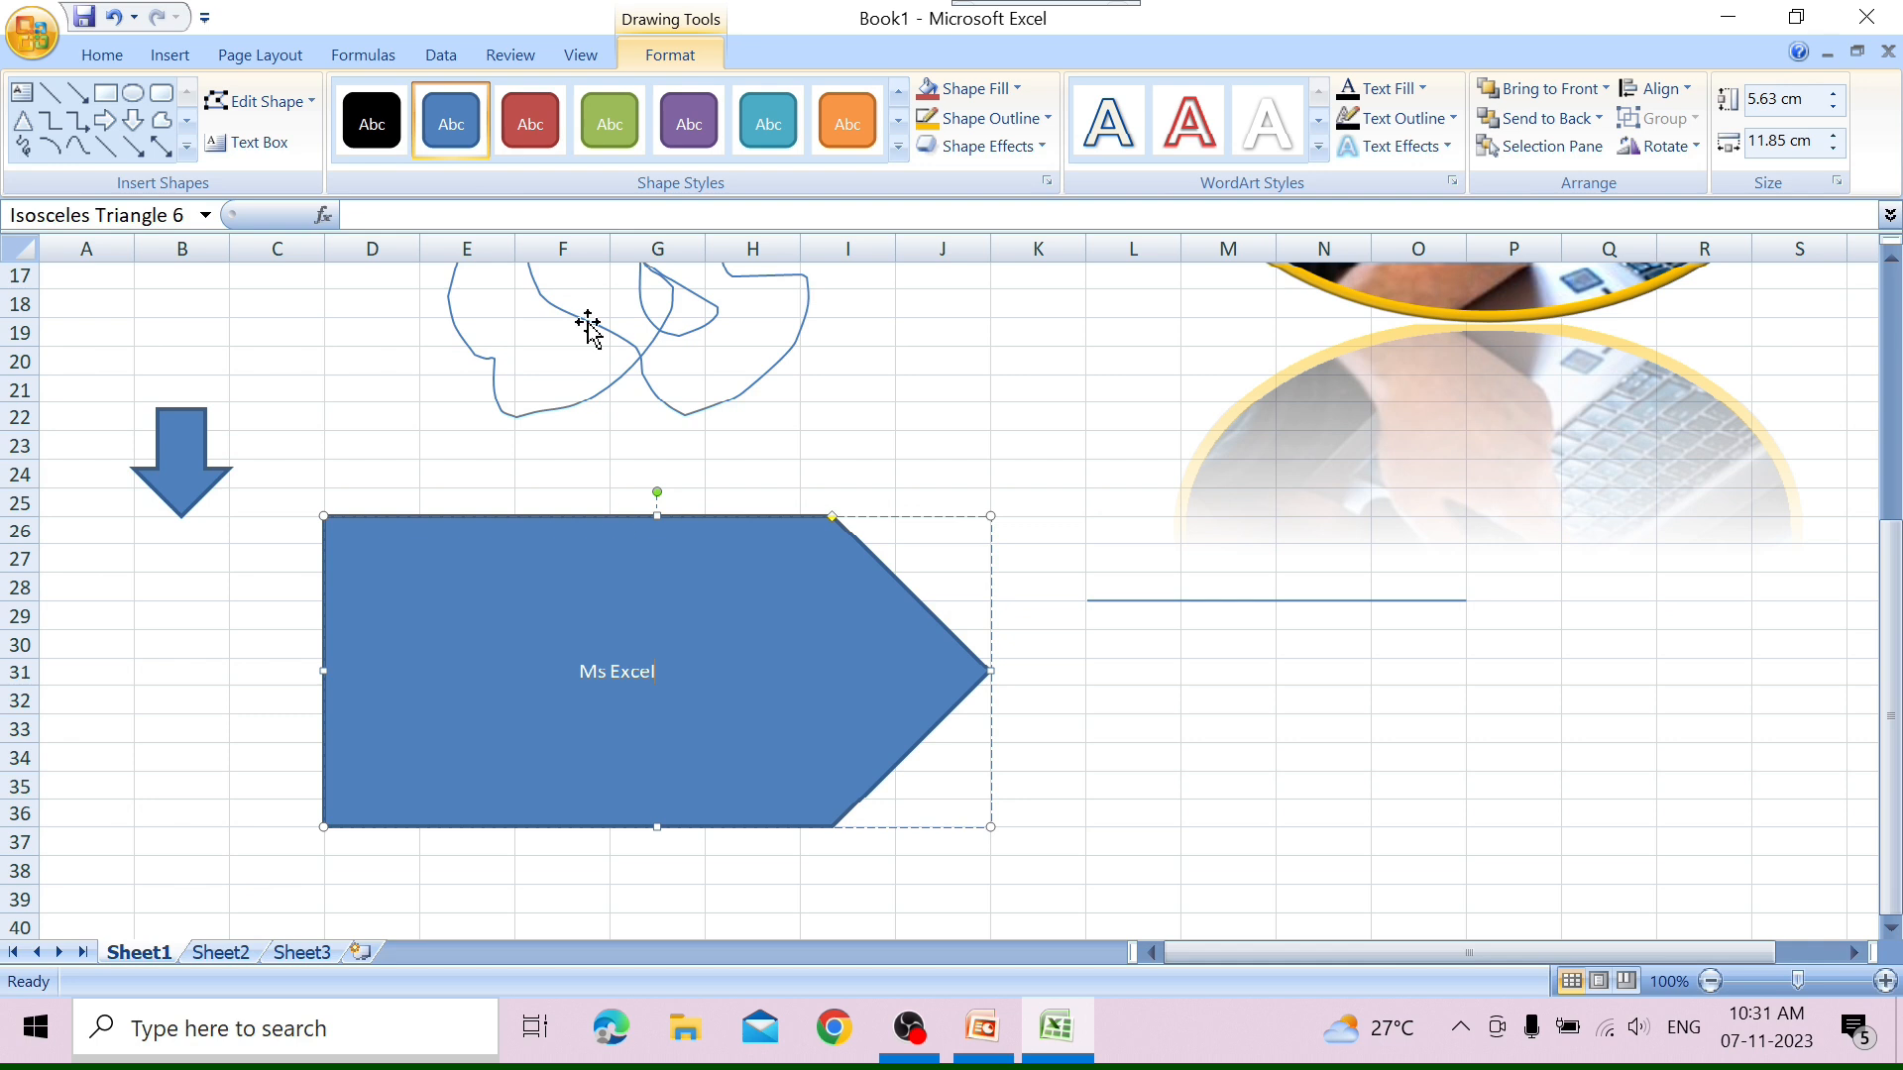
pyautogui.click(309, 103)
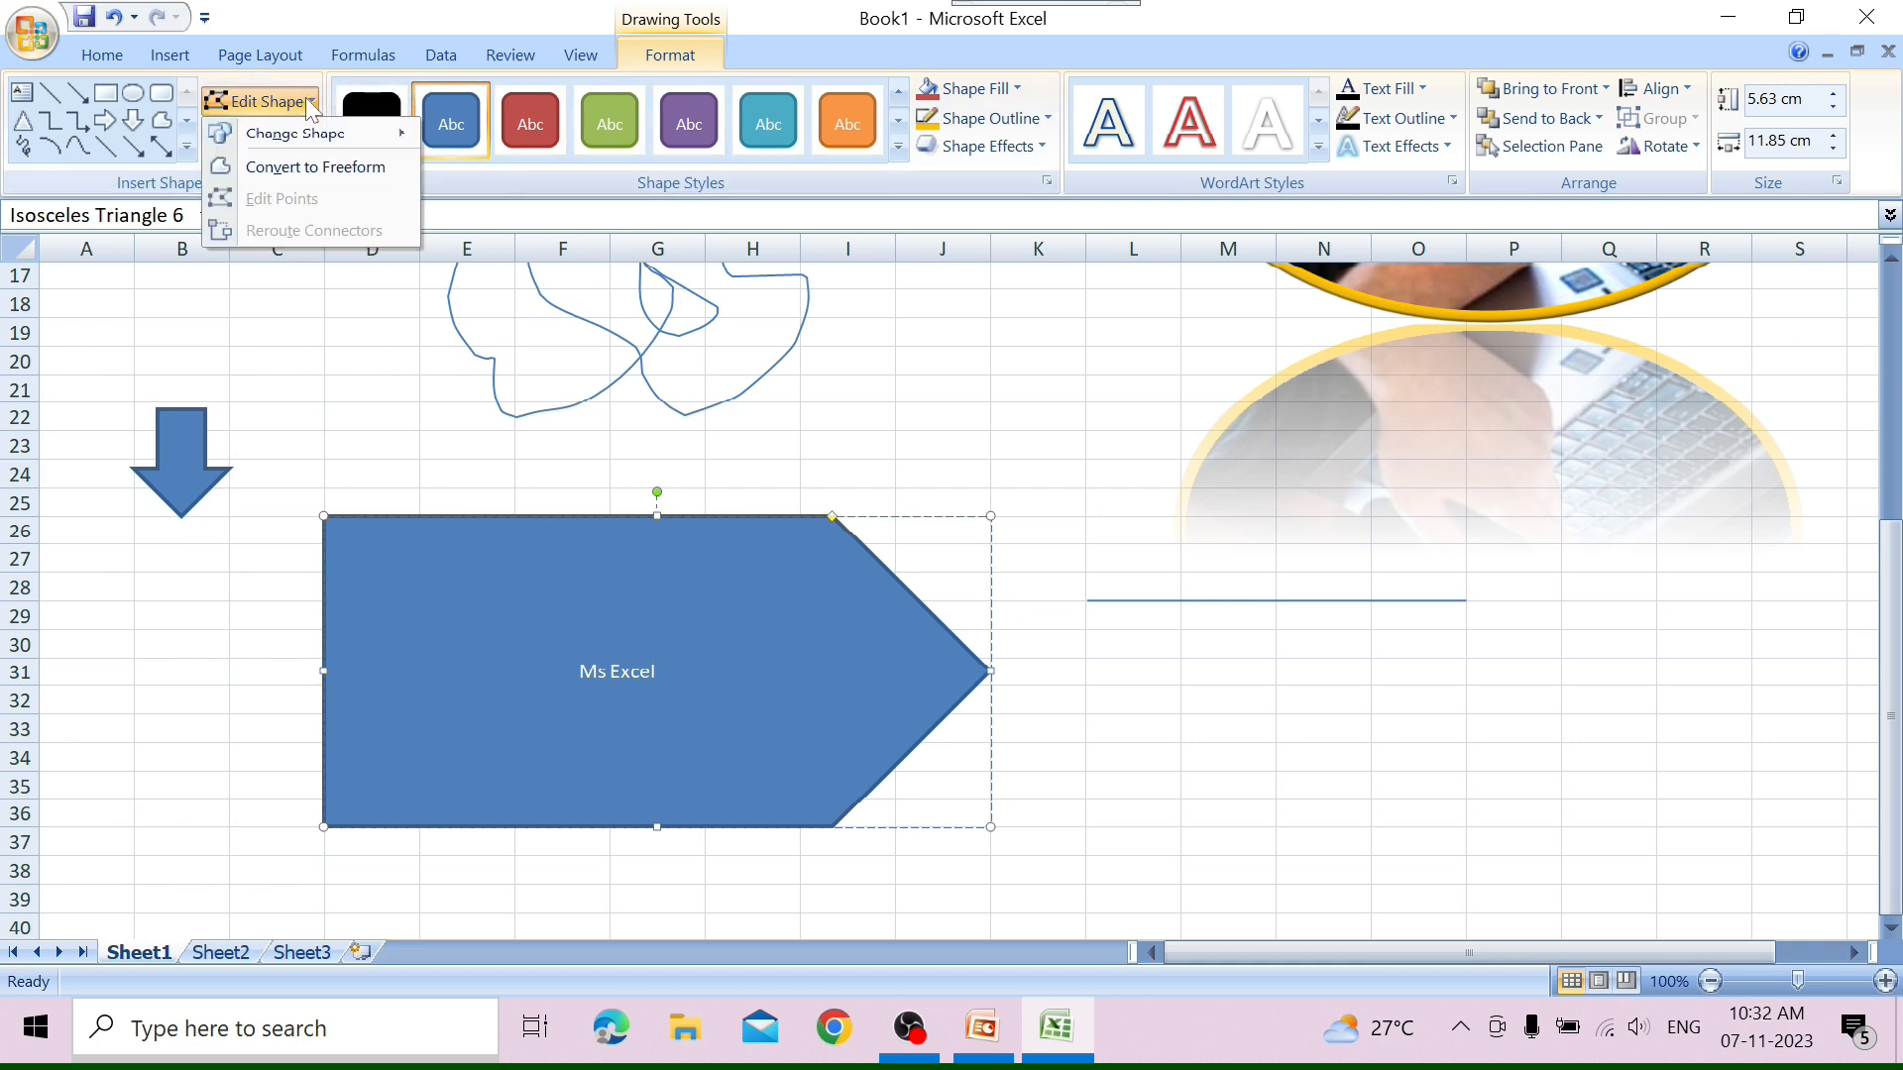
pyautogui.click(319, 167)
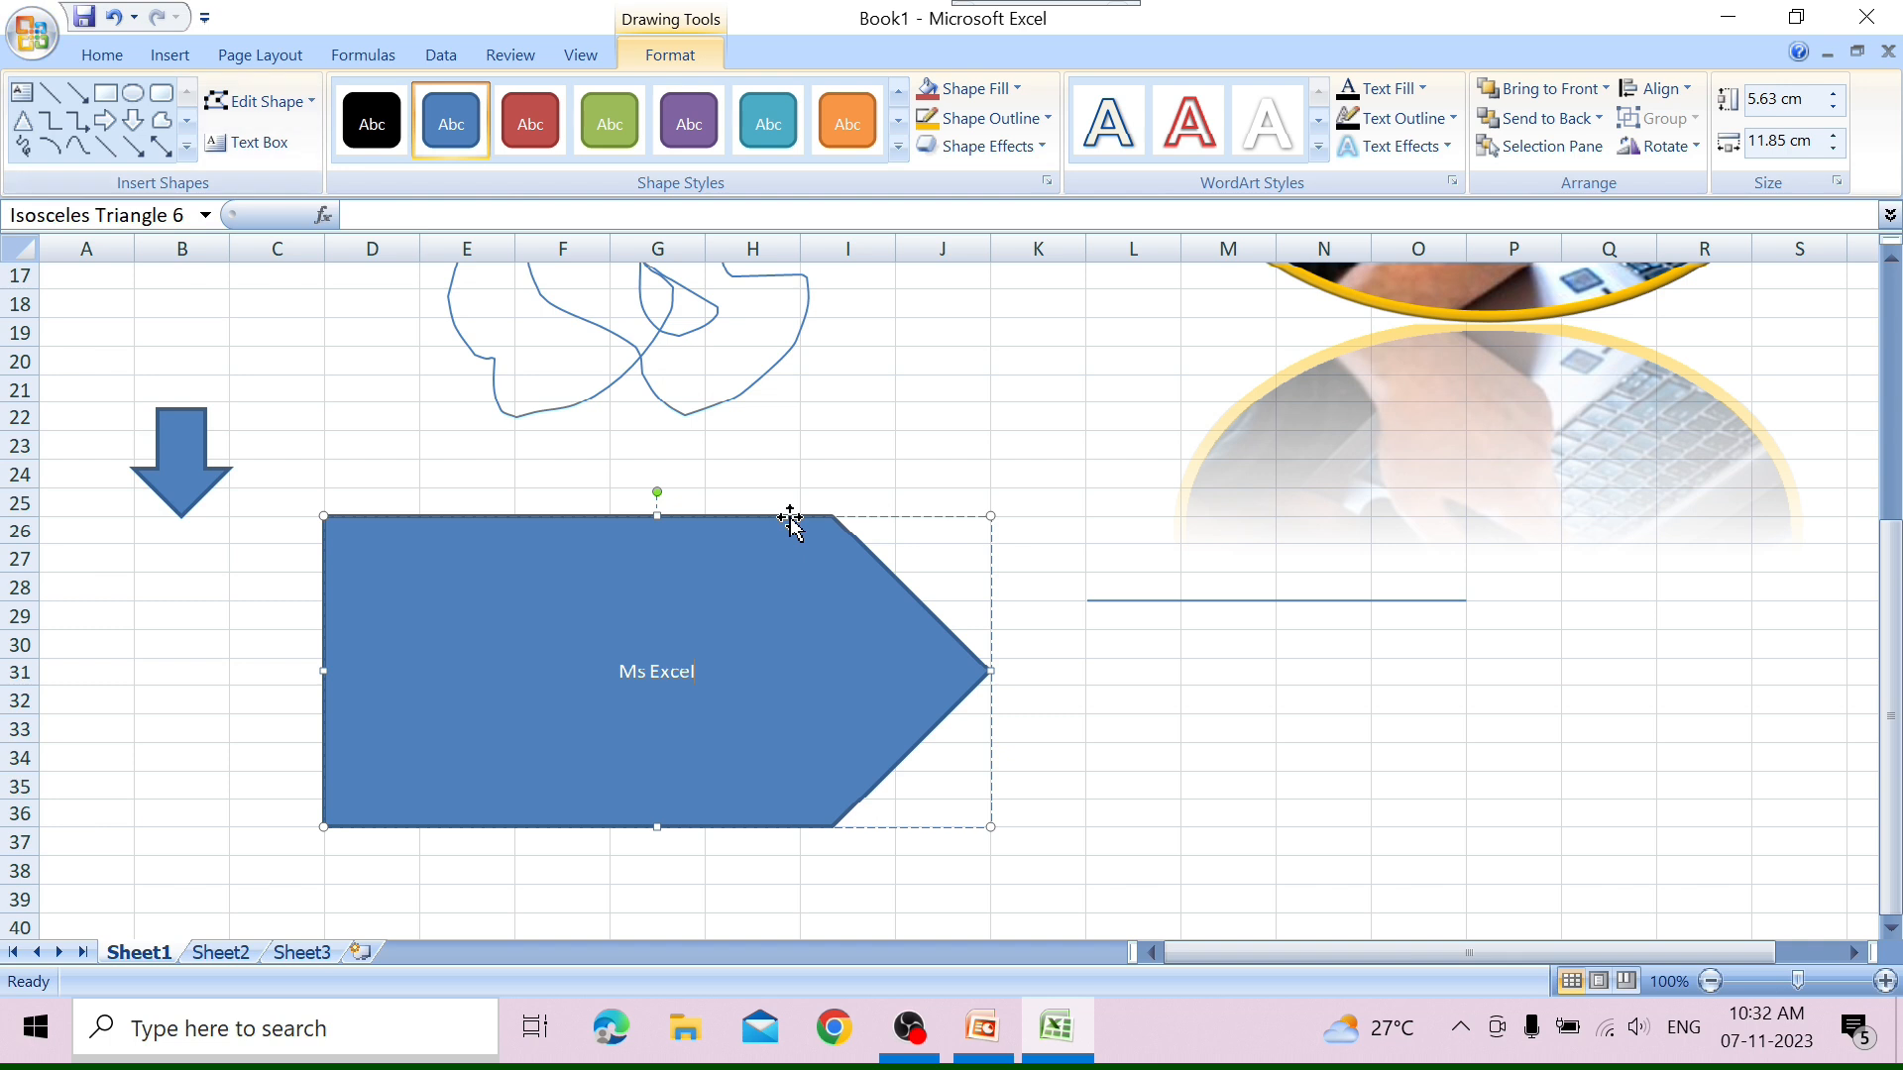
# Try reshaping the pentagon by moving its tip and upper corner points, and undo the point edits.
pyautogui.click(260, 102)
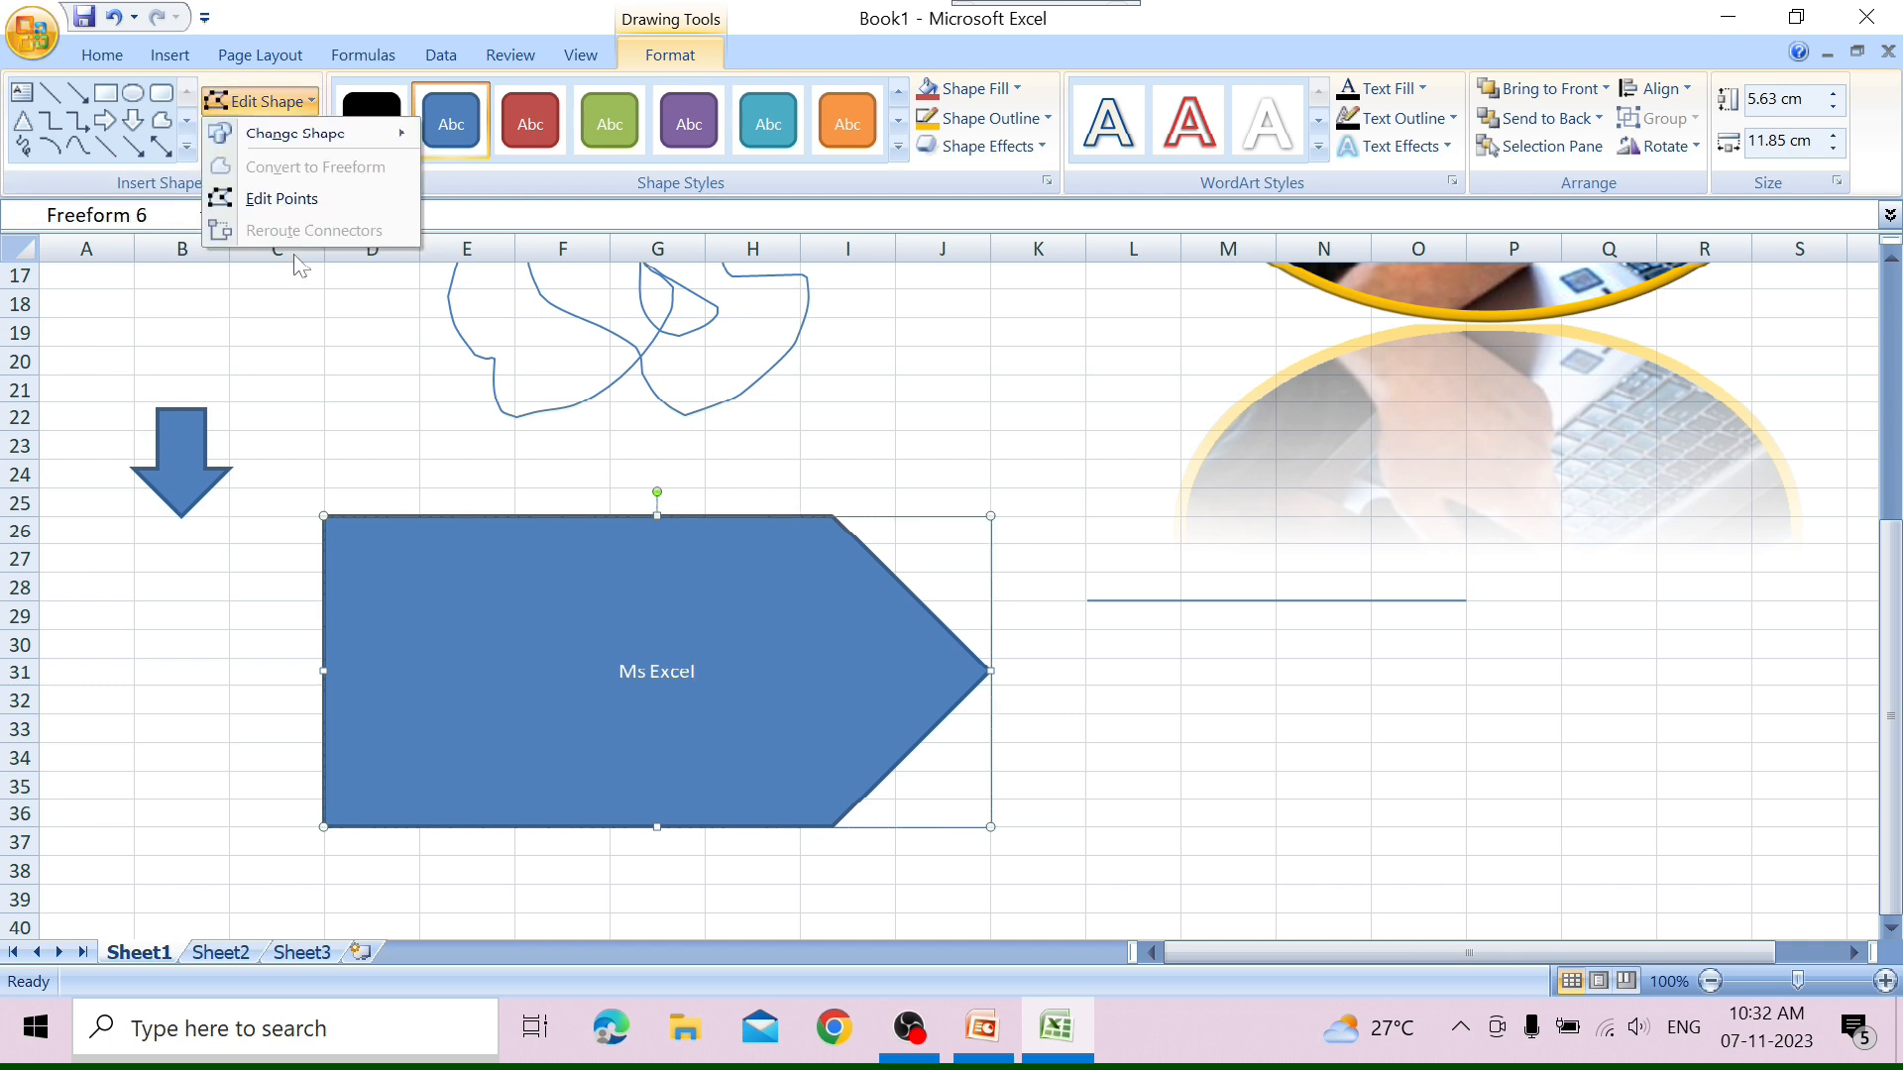
pyautogui.click(281, 198)
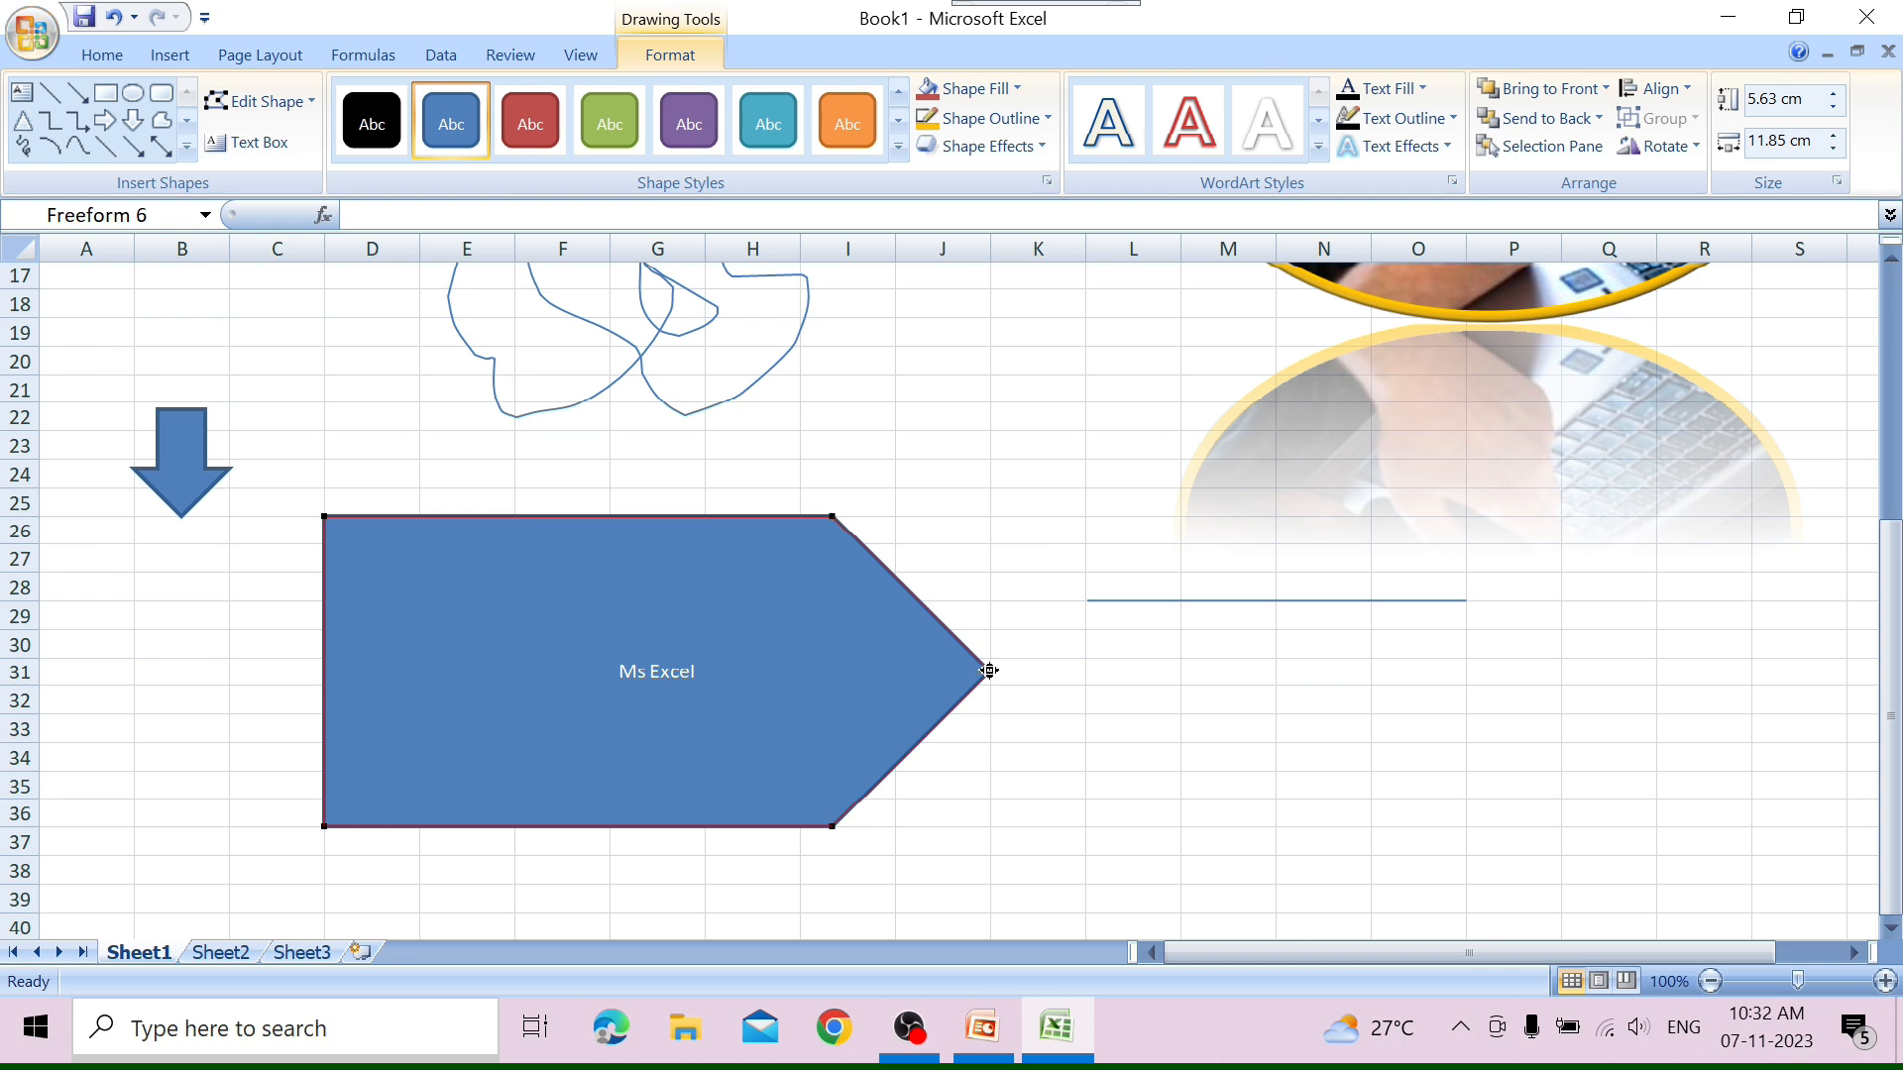
pyautogui.moveTo(989, 671); pyautogui.dragTo(855, 657)
pyautogui.moveTo(732, 671); pyautogui.dragTo(732, 674)
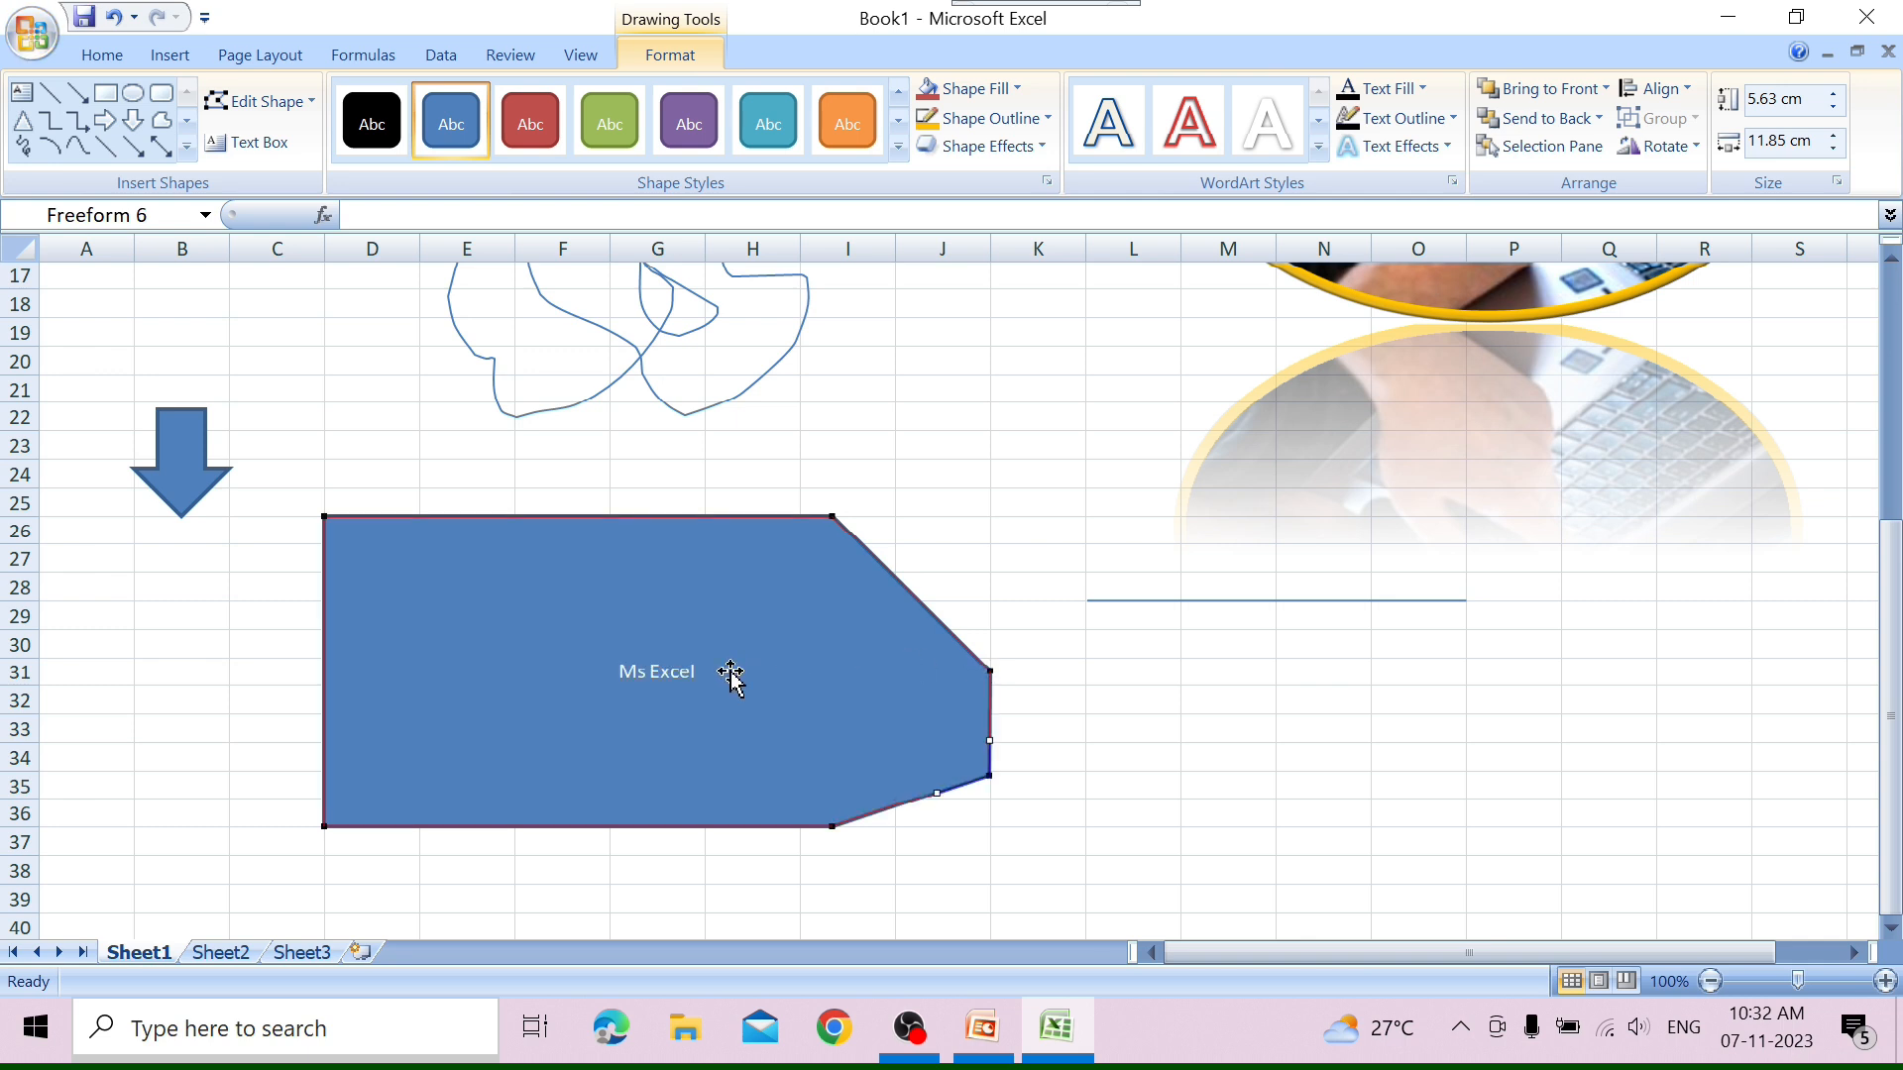
pyautogui.click(834, 514)
pyautogui.moveTo(836, 515); pyautogui.dragTo(939, 495)
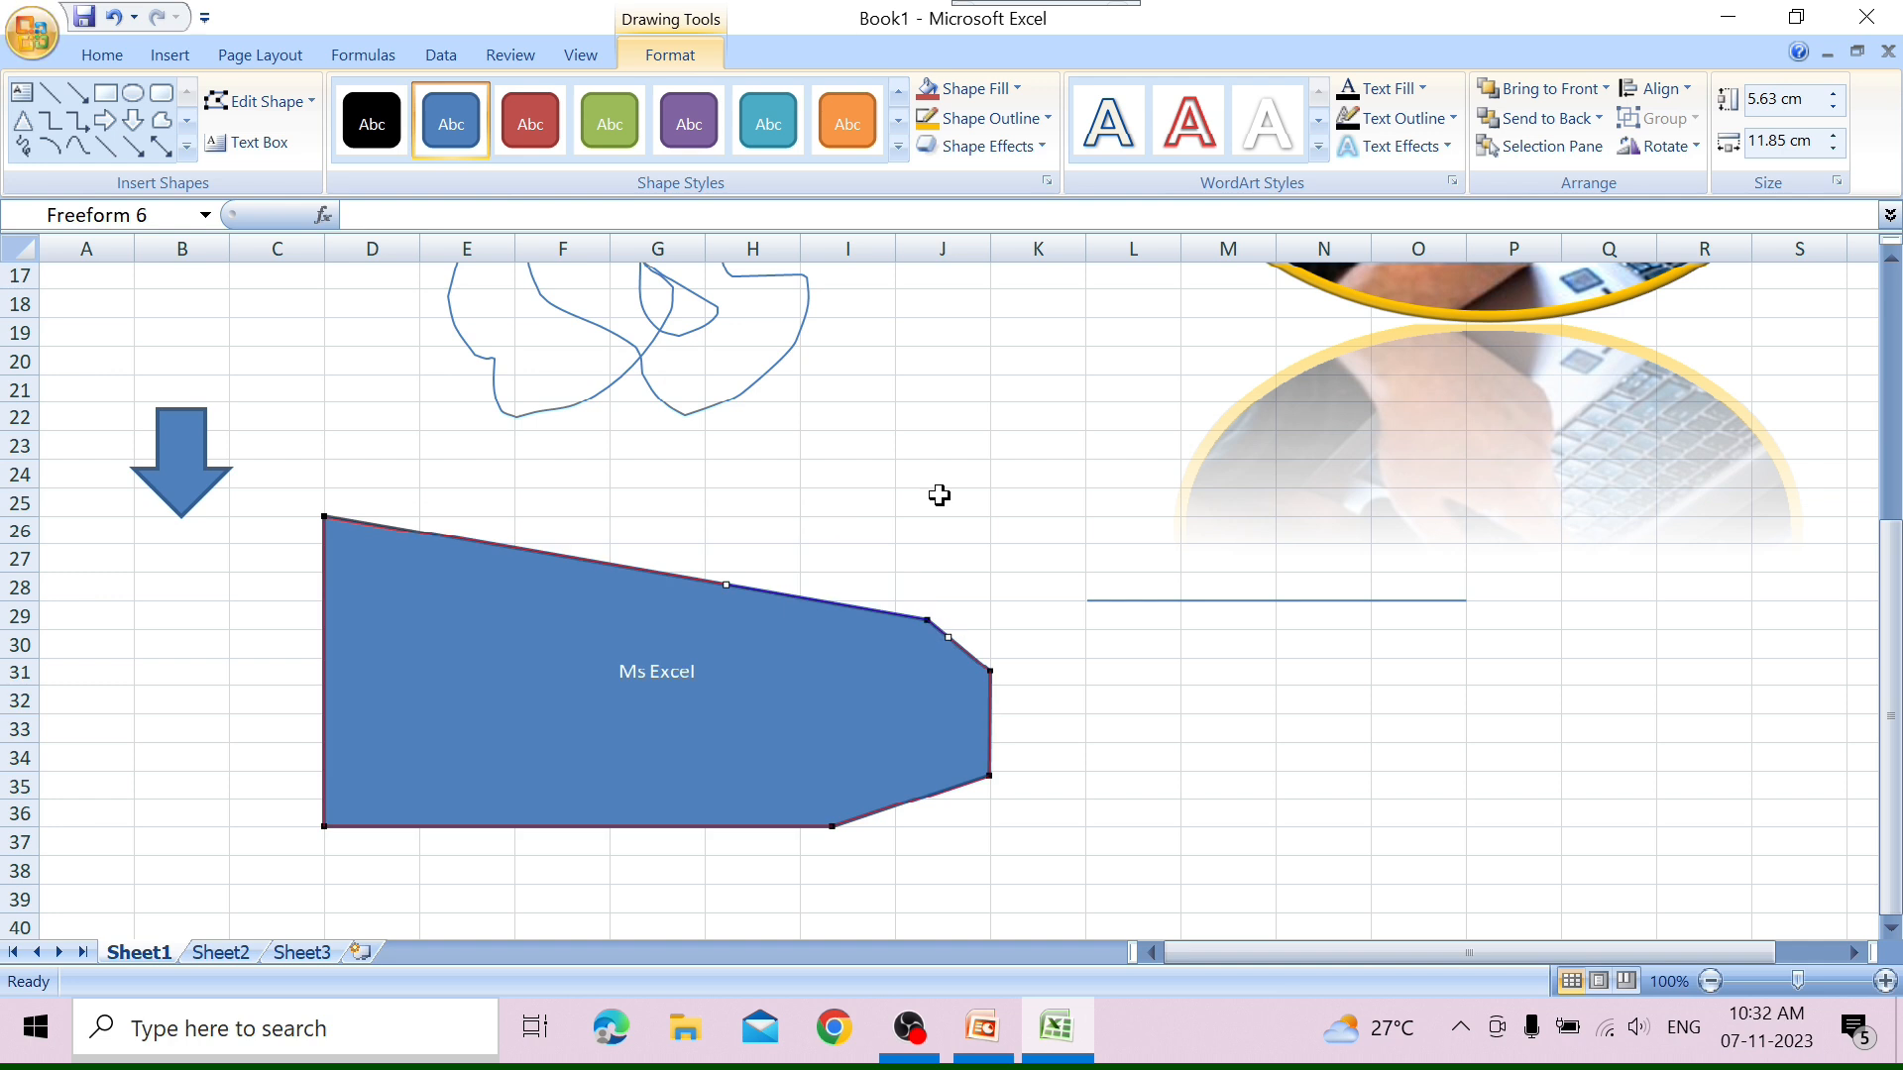
pyautogui.hotkey('ctrl', 'z')
pyautogui.hotkey('ctrl', 'z')
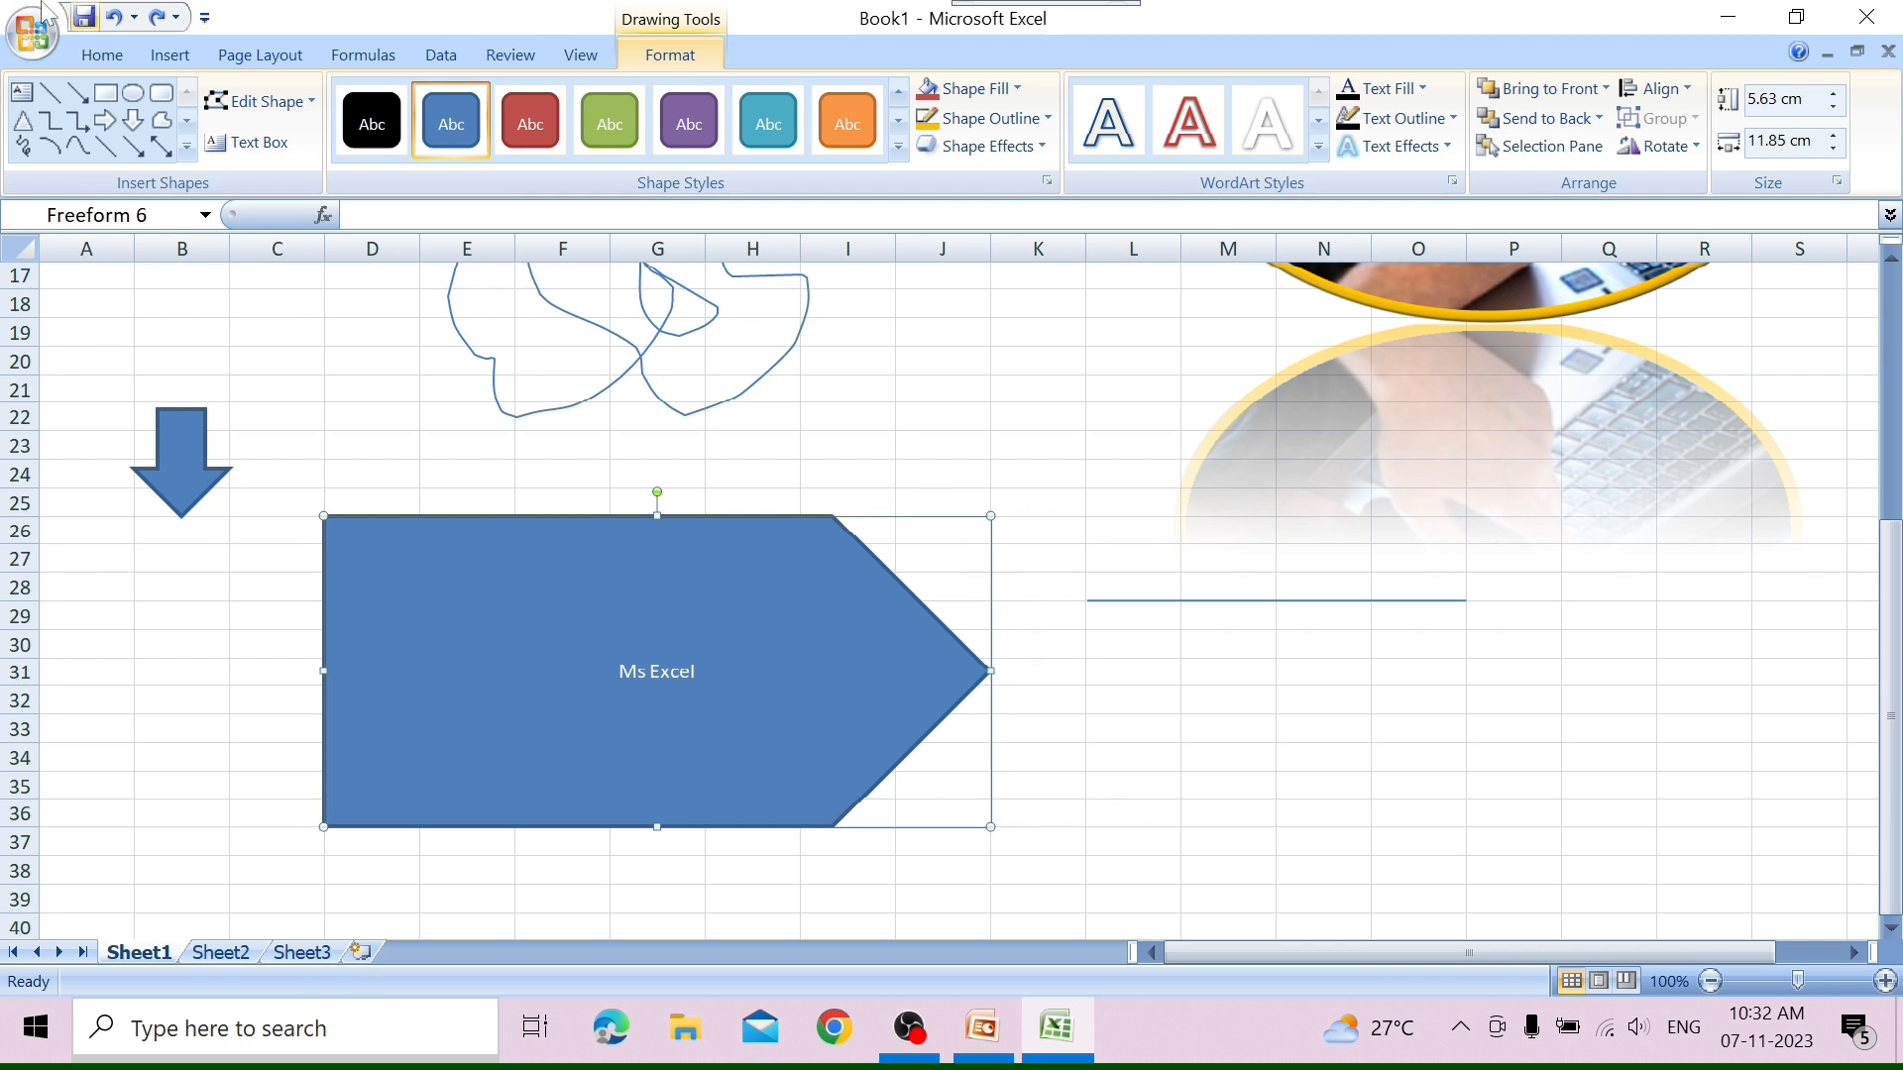
pyautogui.click(309, 104)
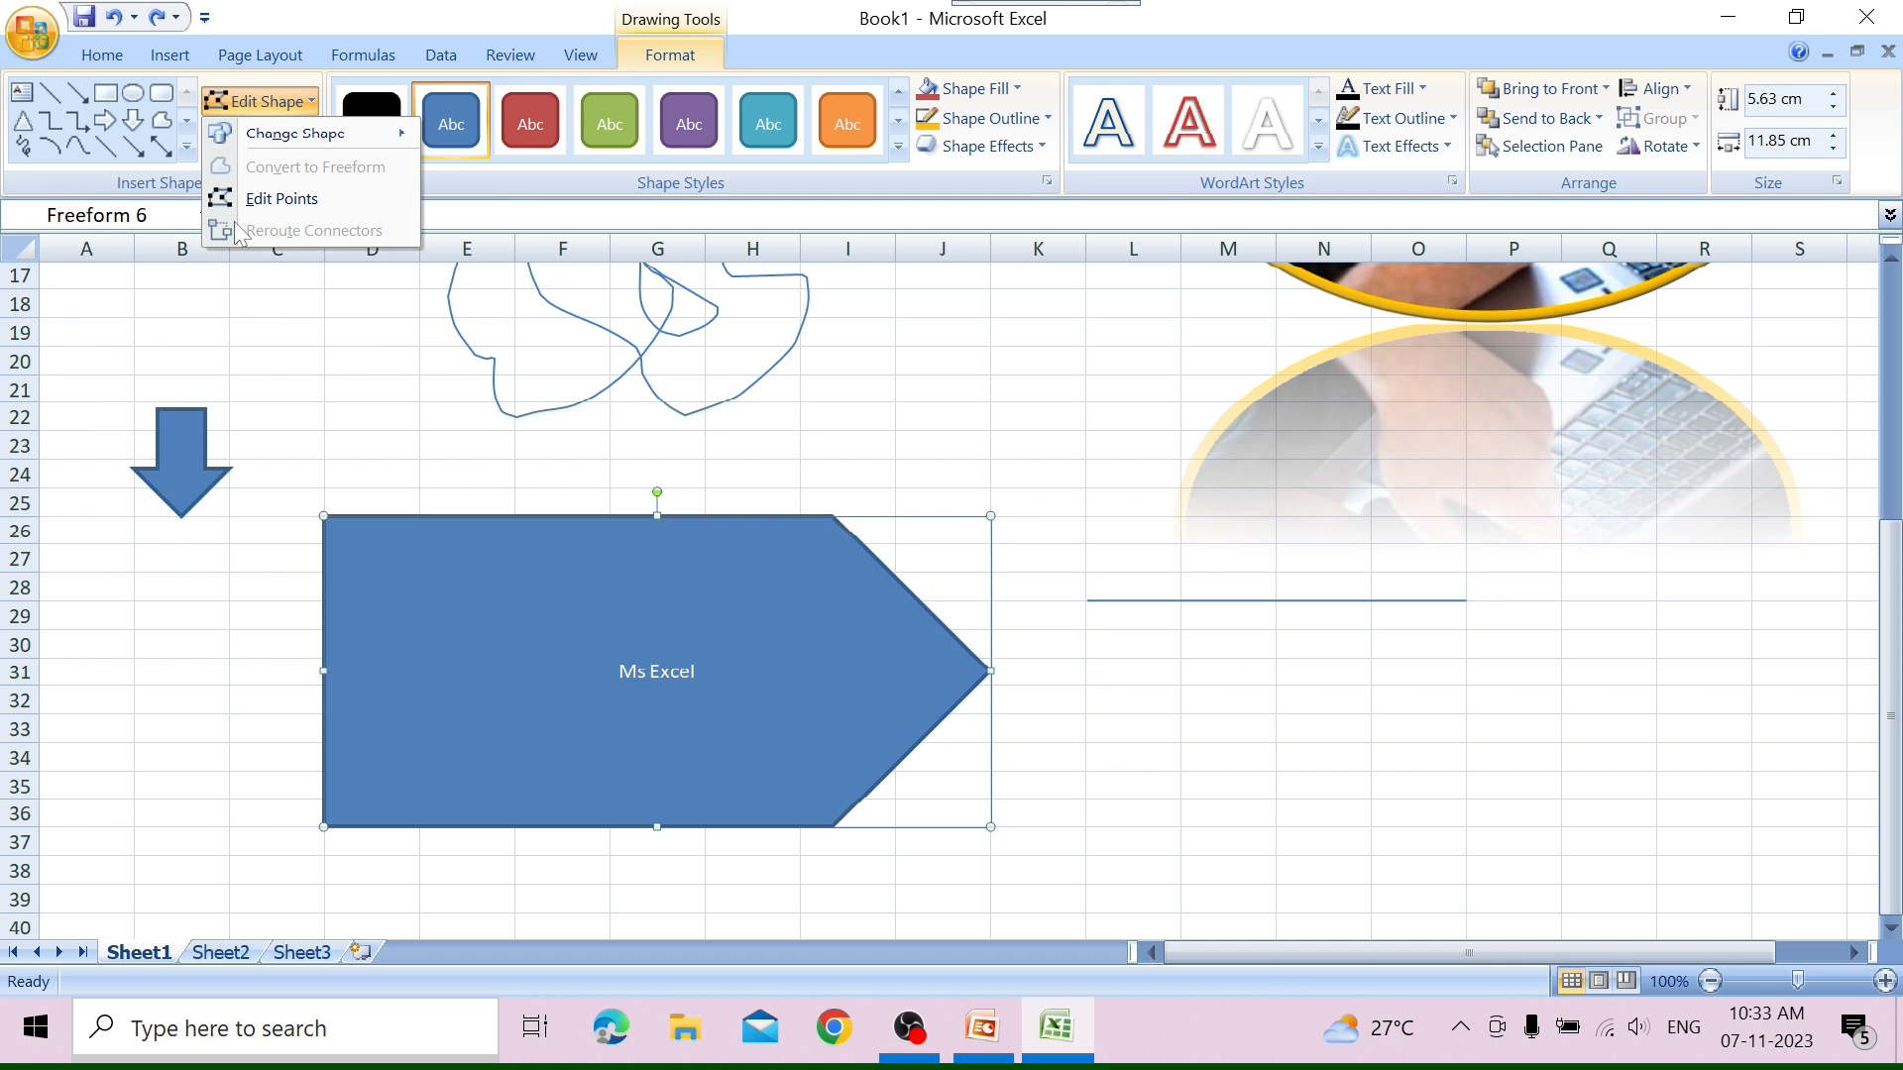
pyautogui.click(366, 310)
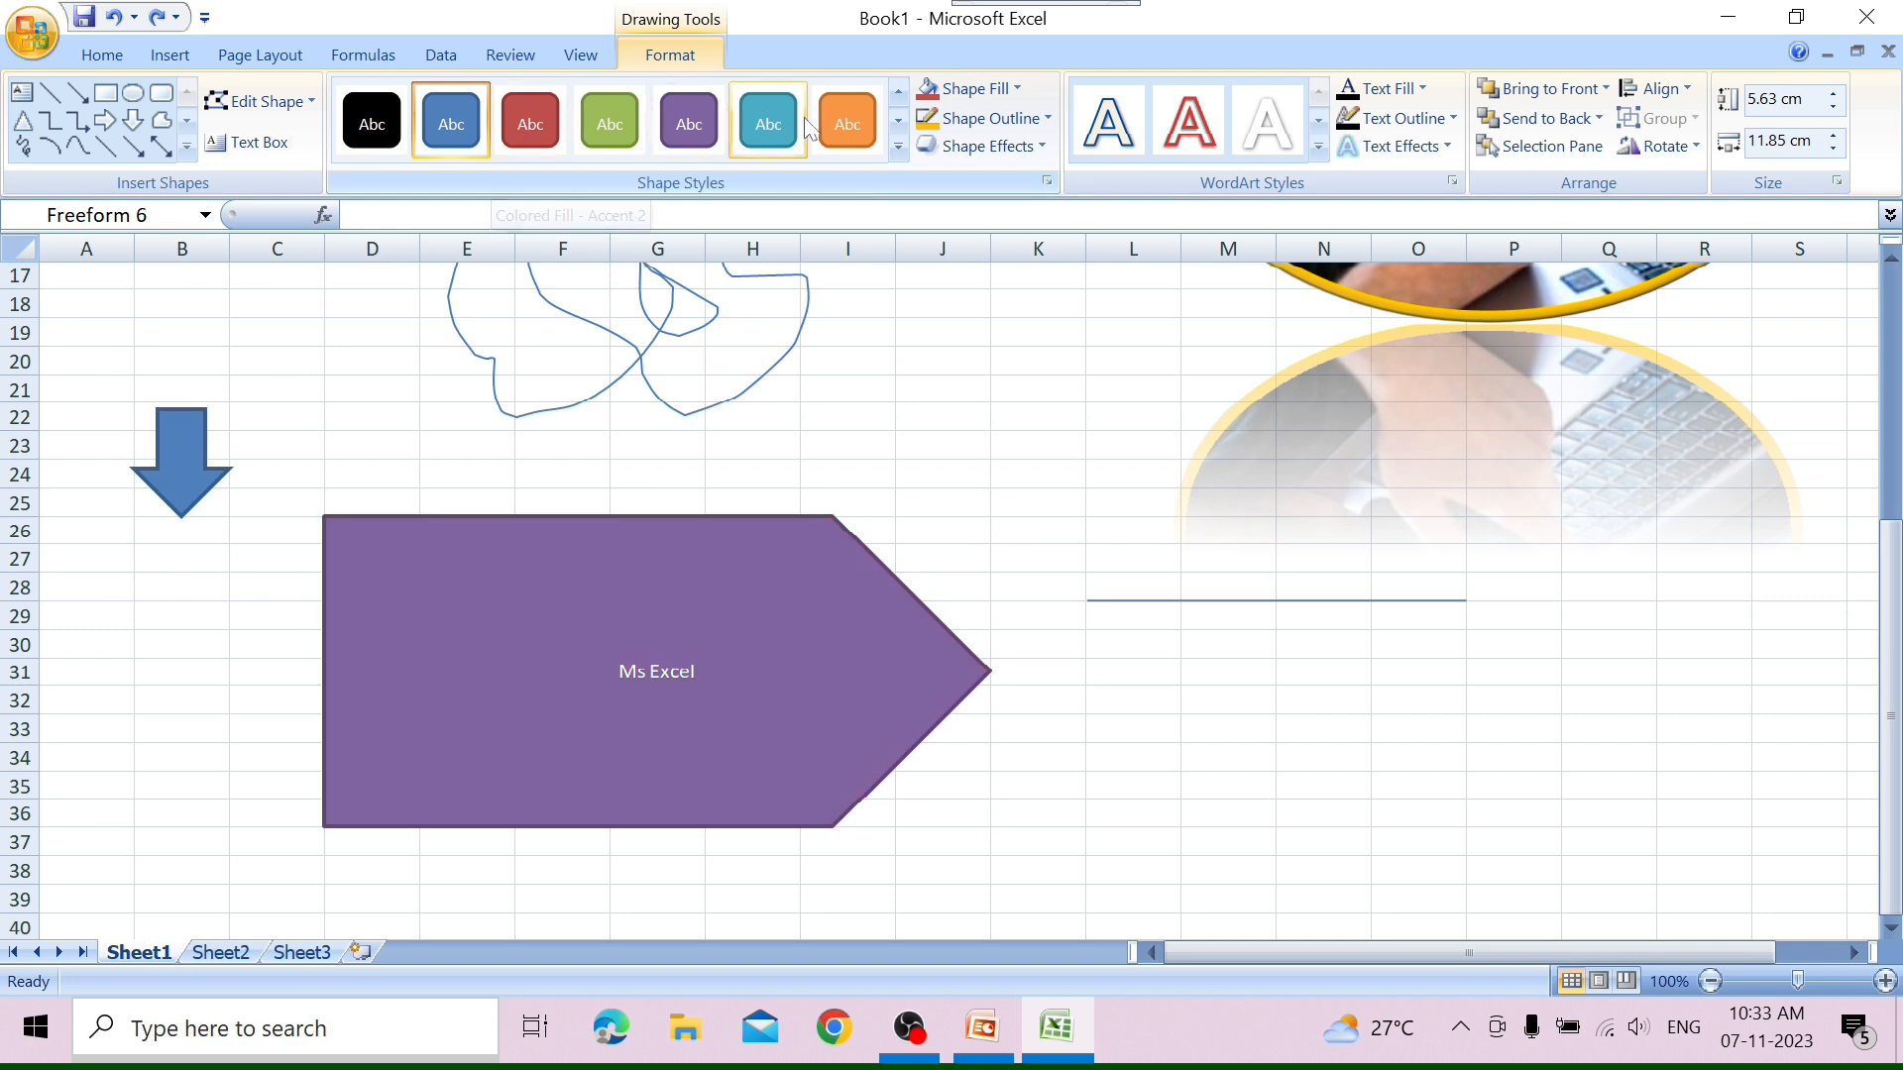
# Apply the glossy orange shape style from the last style row to the pentagon and set its fill to standard light green.
pyautogui.click(897, 148)
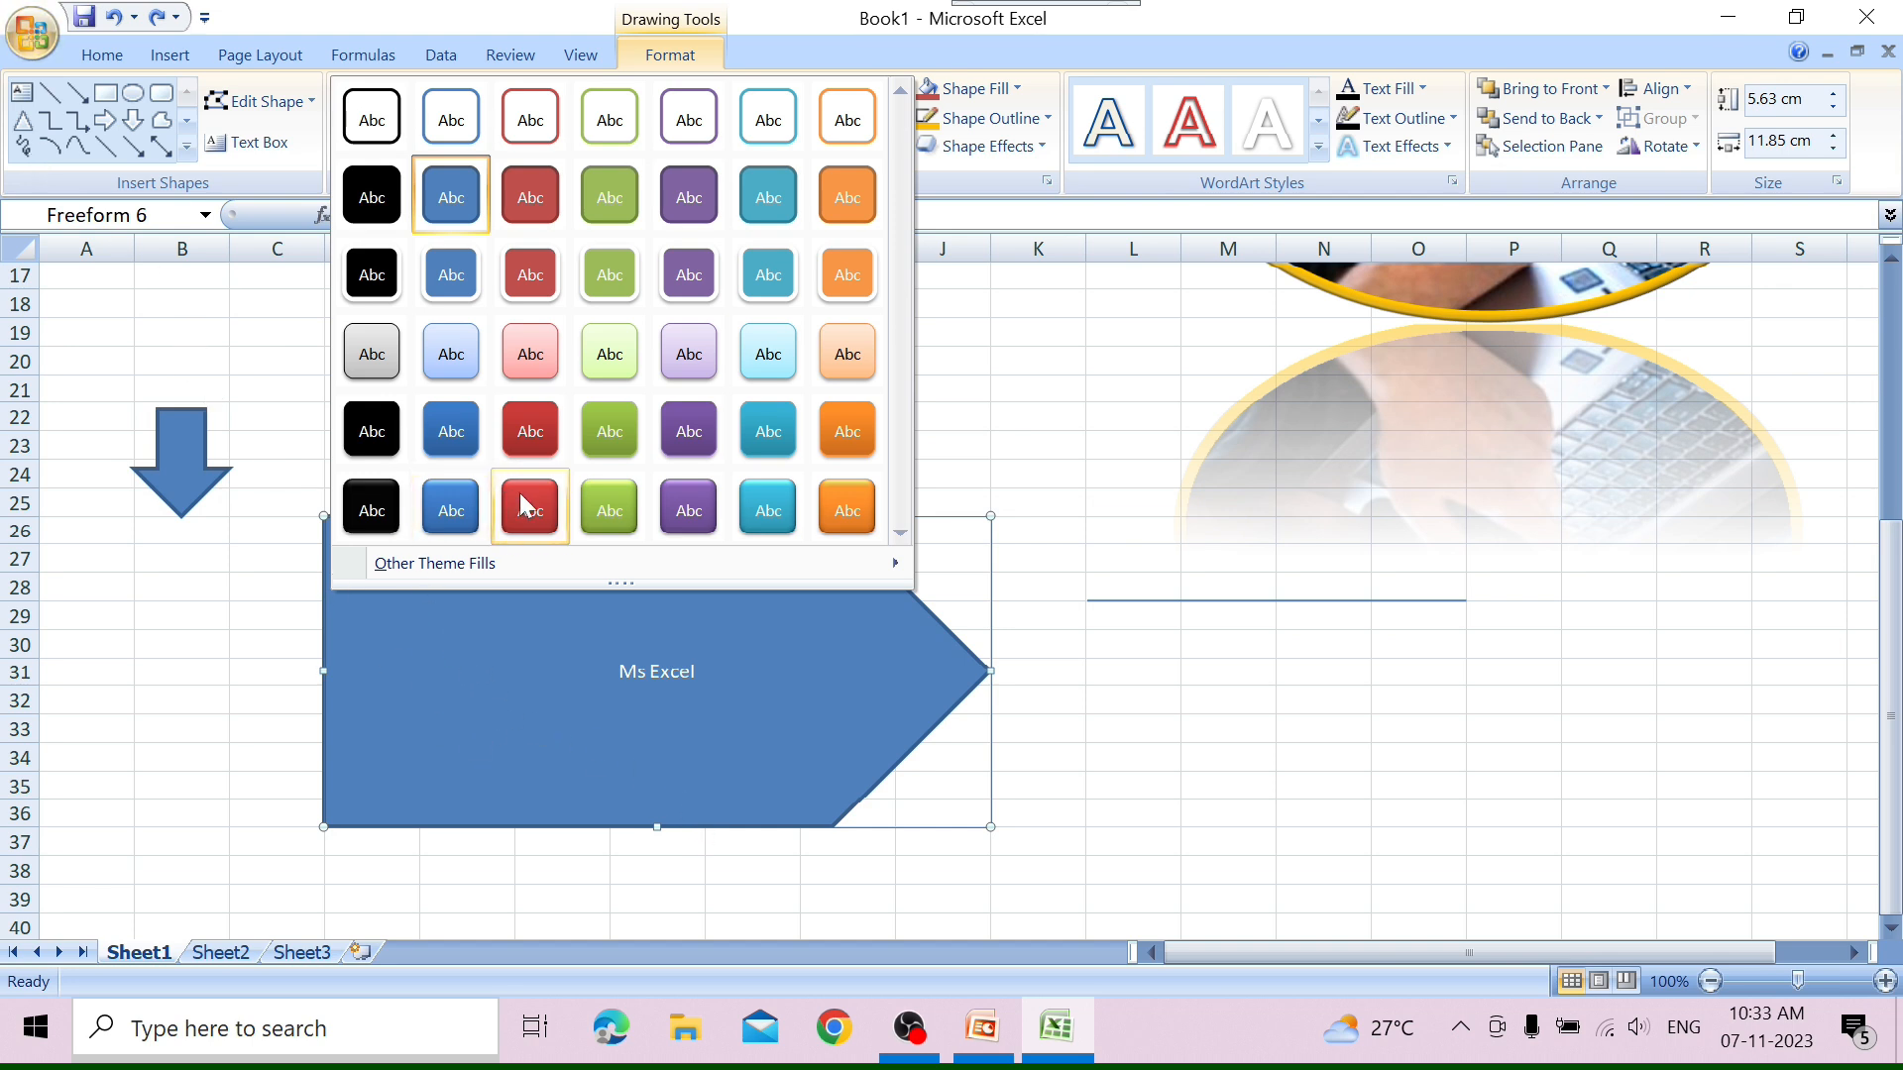
pyautogui.click(846, 507)
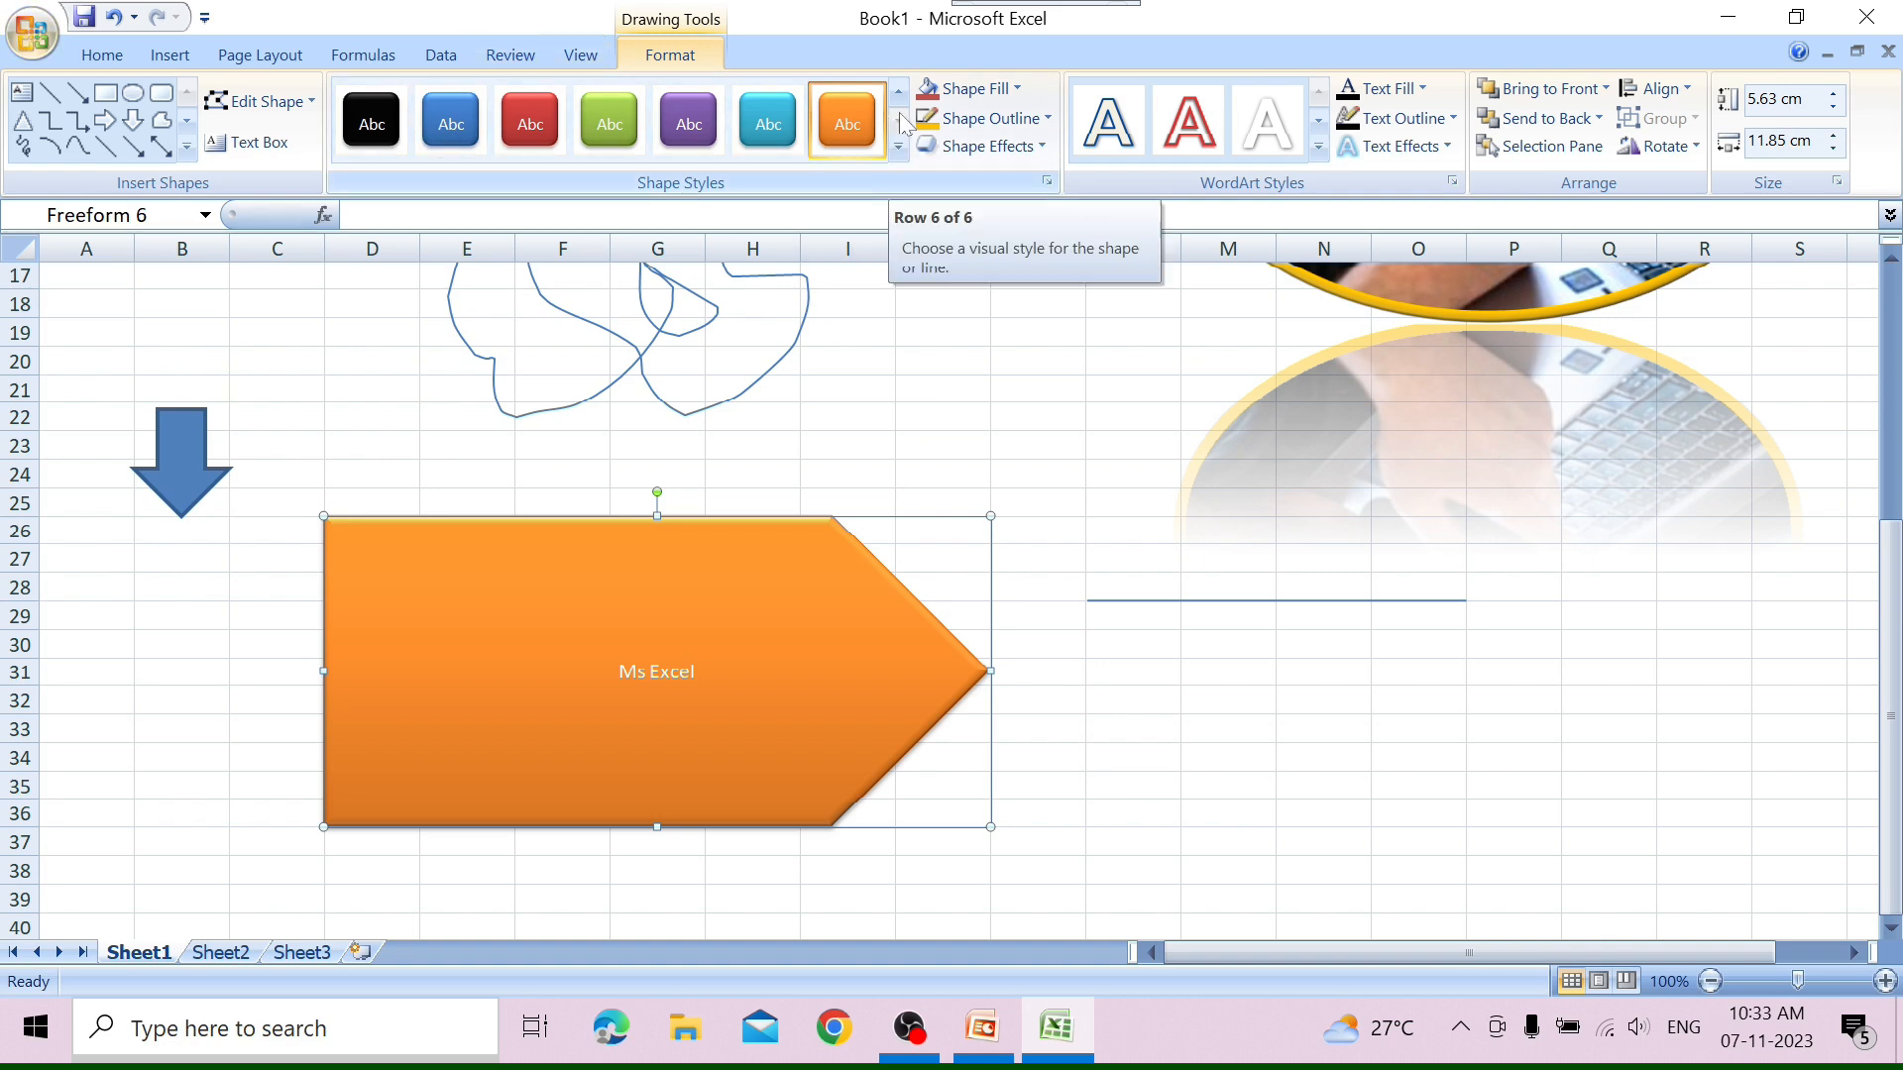
pyautogui.click(1021, 89)
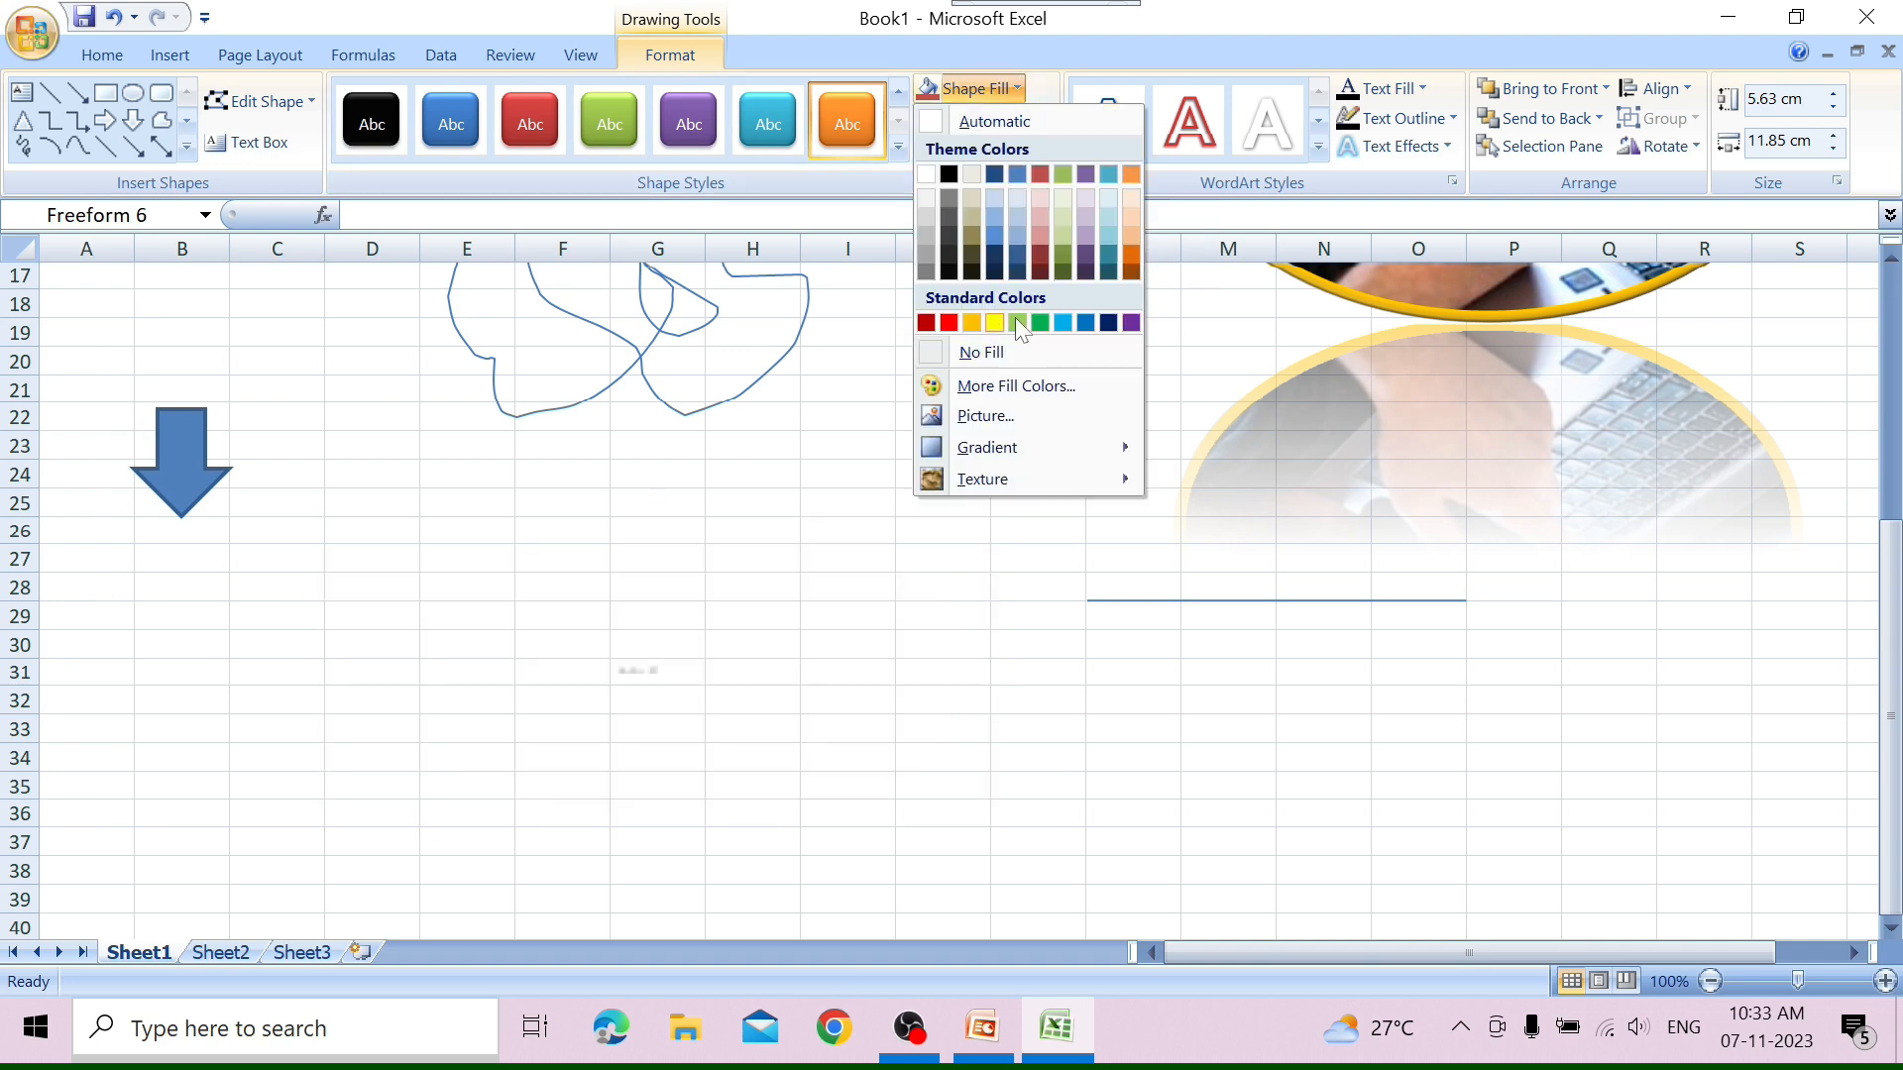
pyautogui.click(1027, 319)
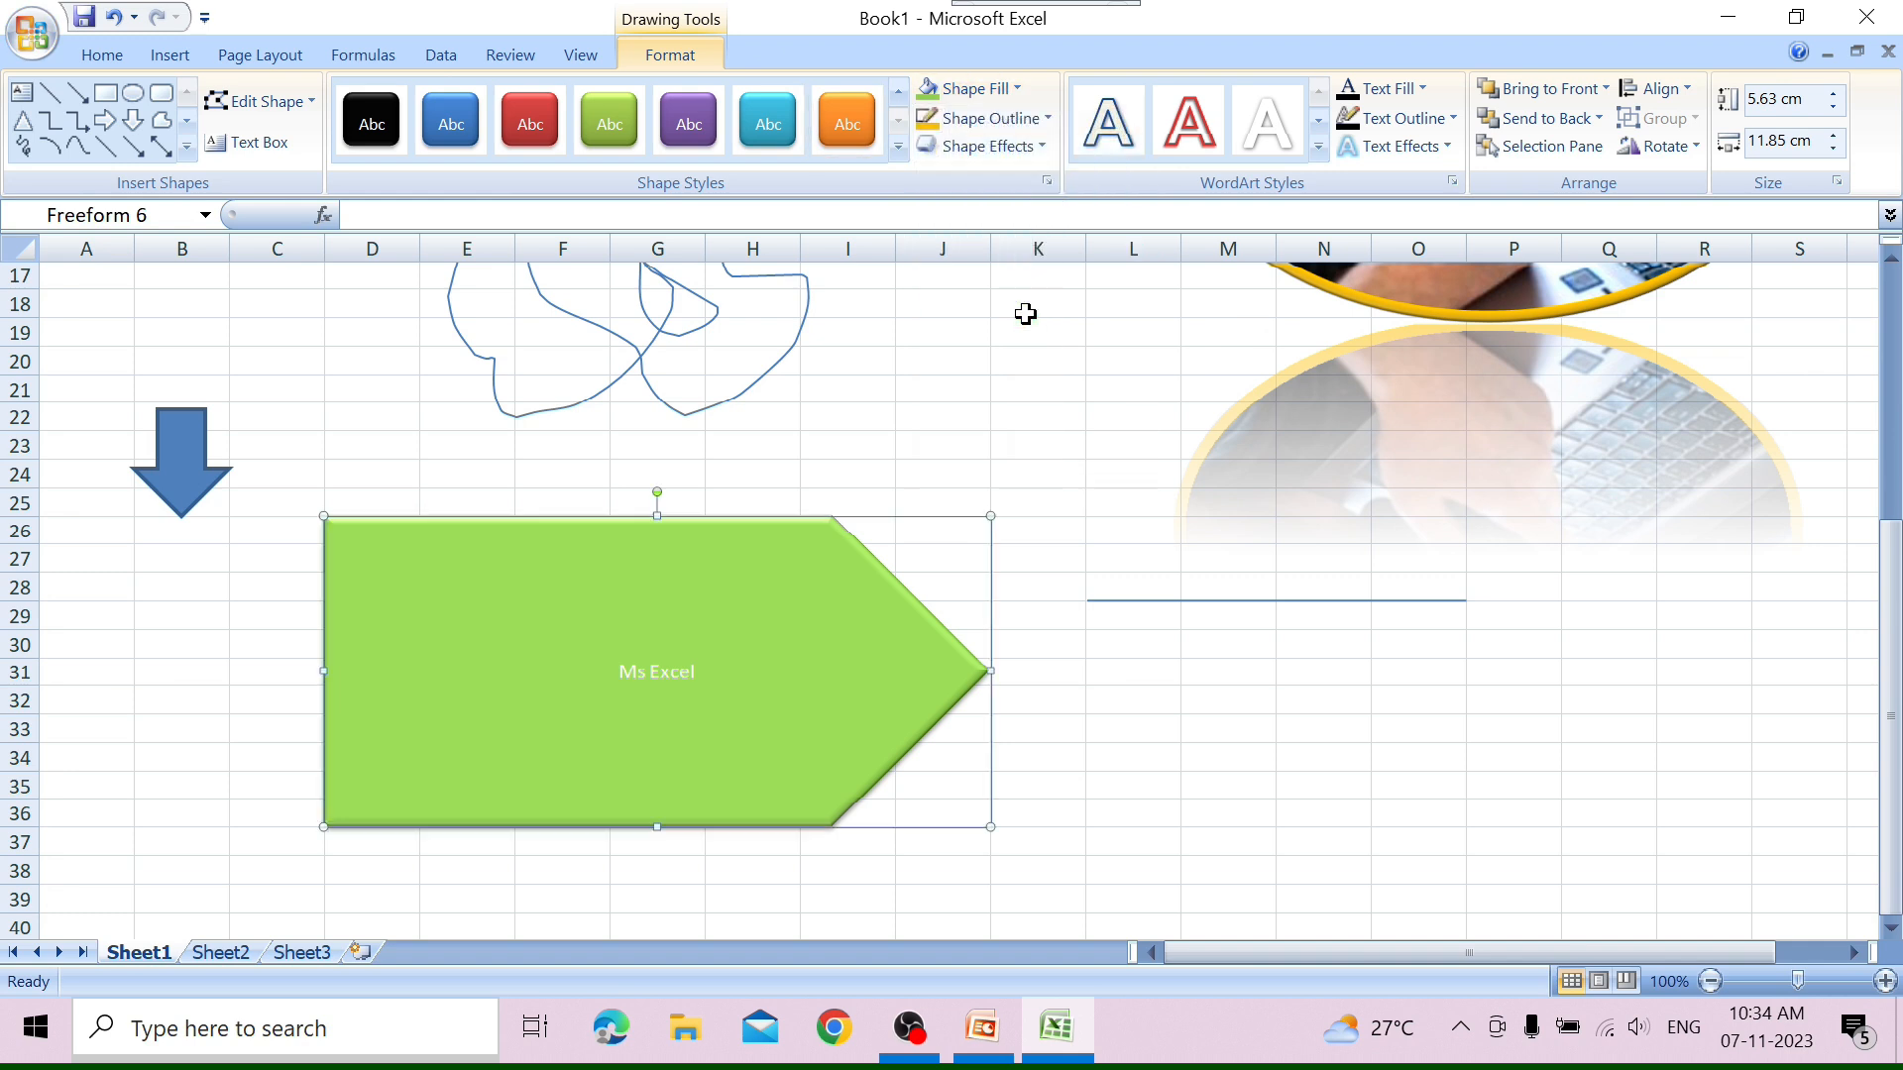
pyautogui.click(1021, 87)
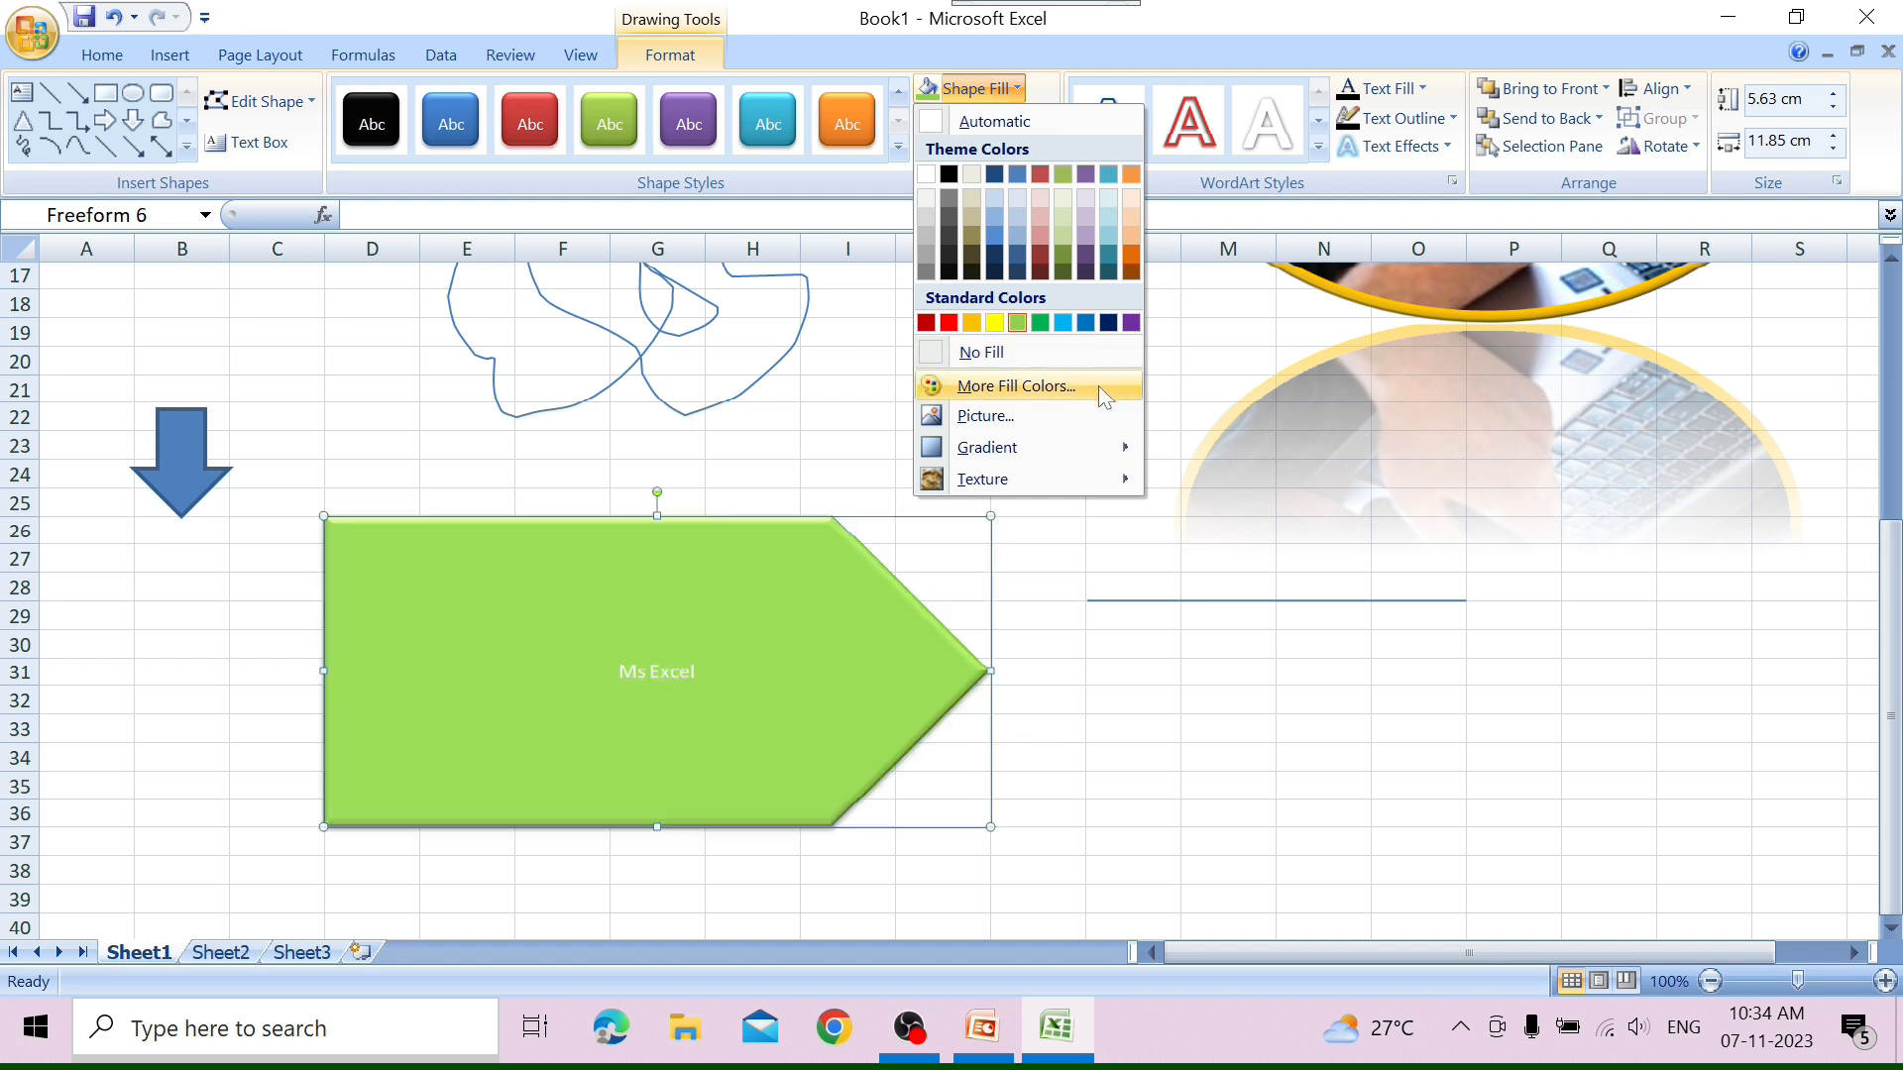
pyautogui.click(1101, 389)
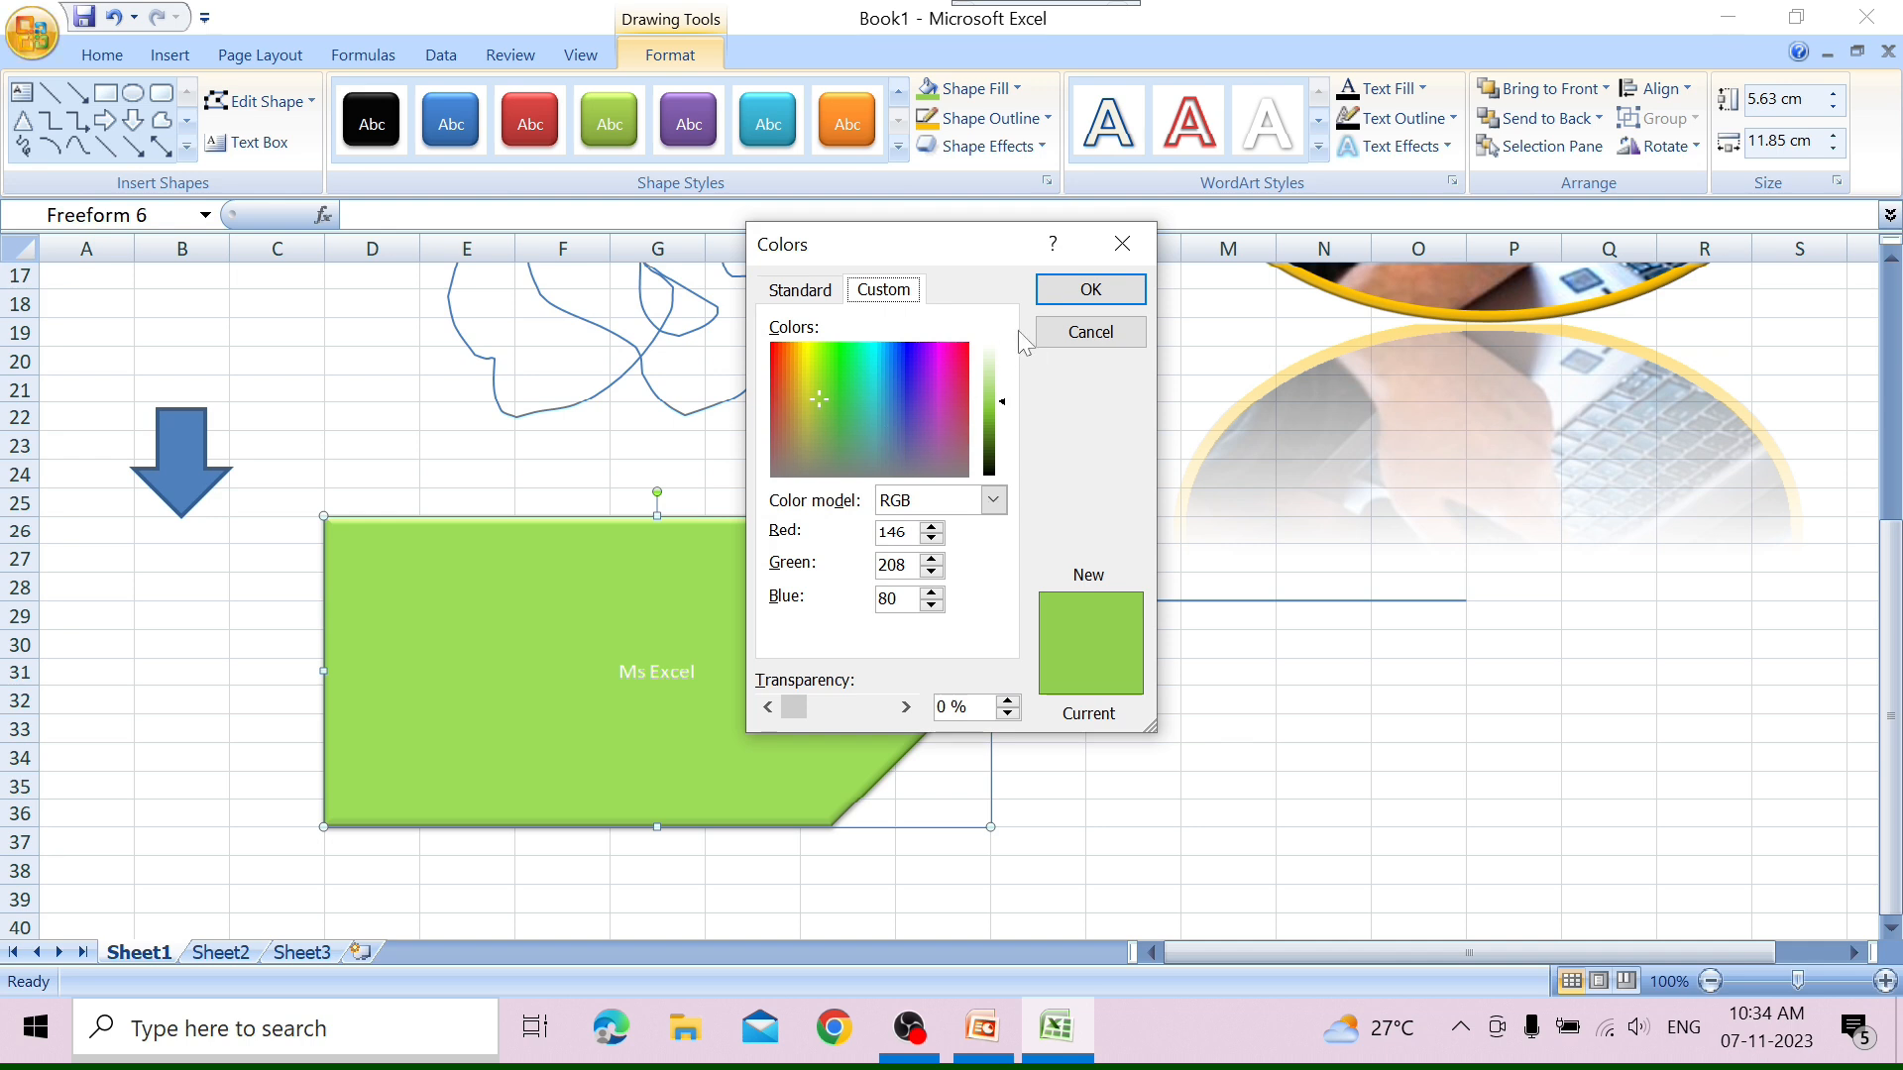
pyautogui.click(1120, 242)
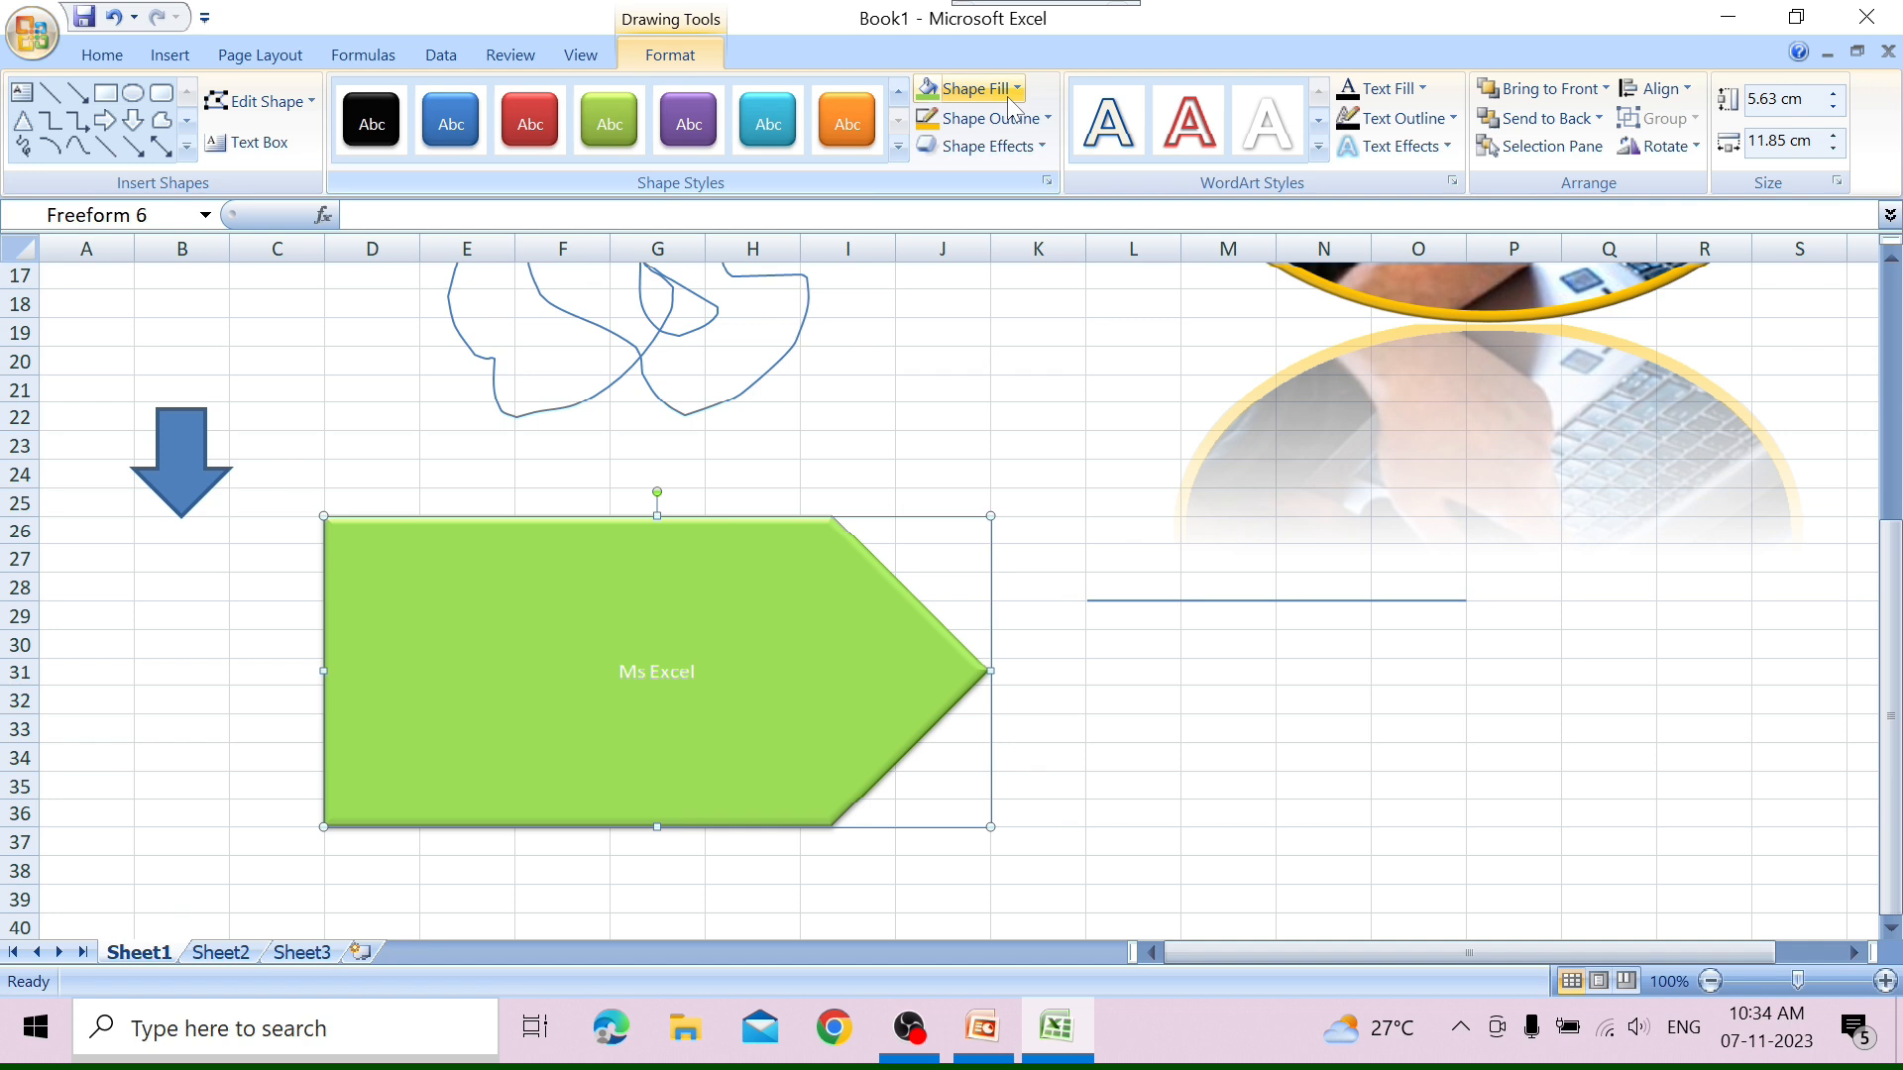
# Fill the pentagon with the picture 5. ENTERTAINMEMT from the 1. CLASS - 1 folder.
pyautogui.click(969, 89)
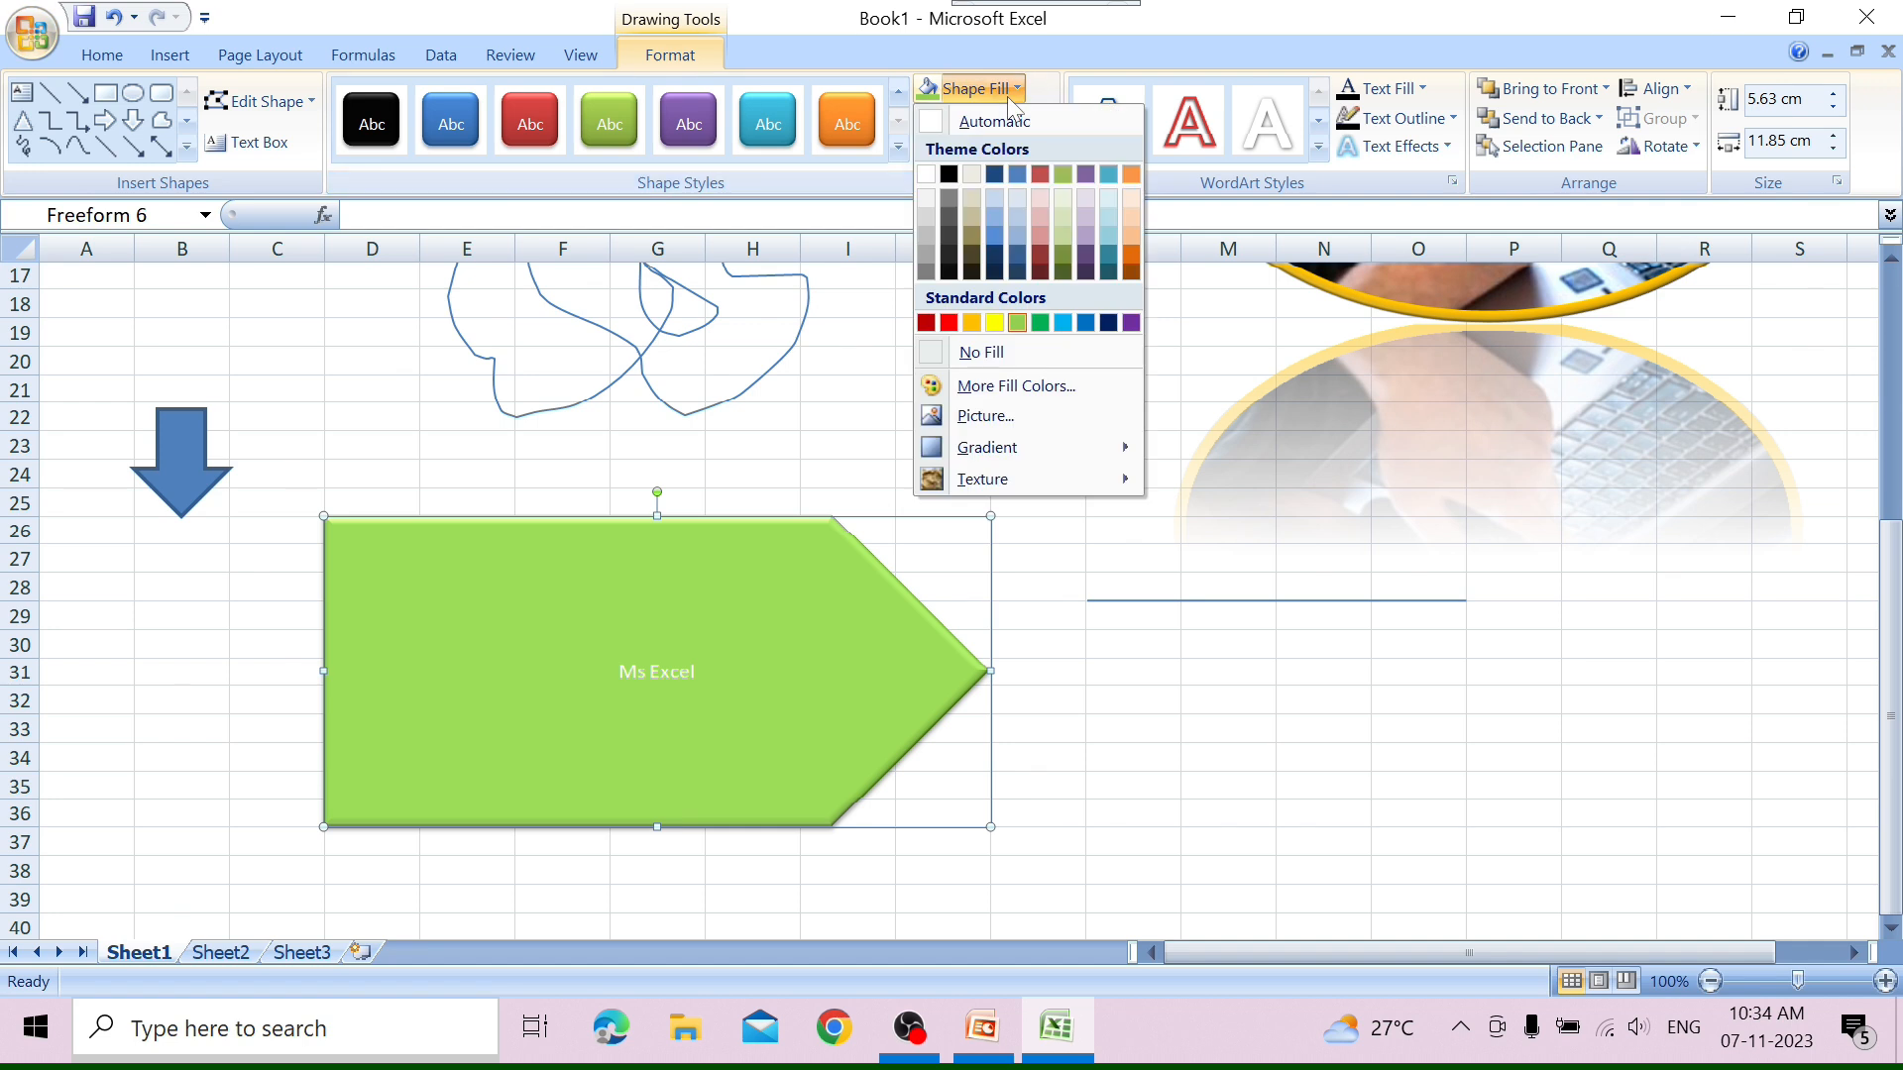
pyautogui.click(1047, 426)
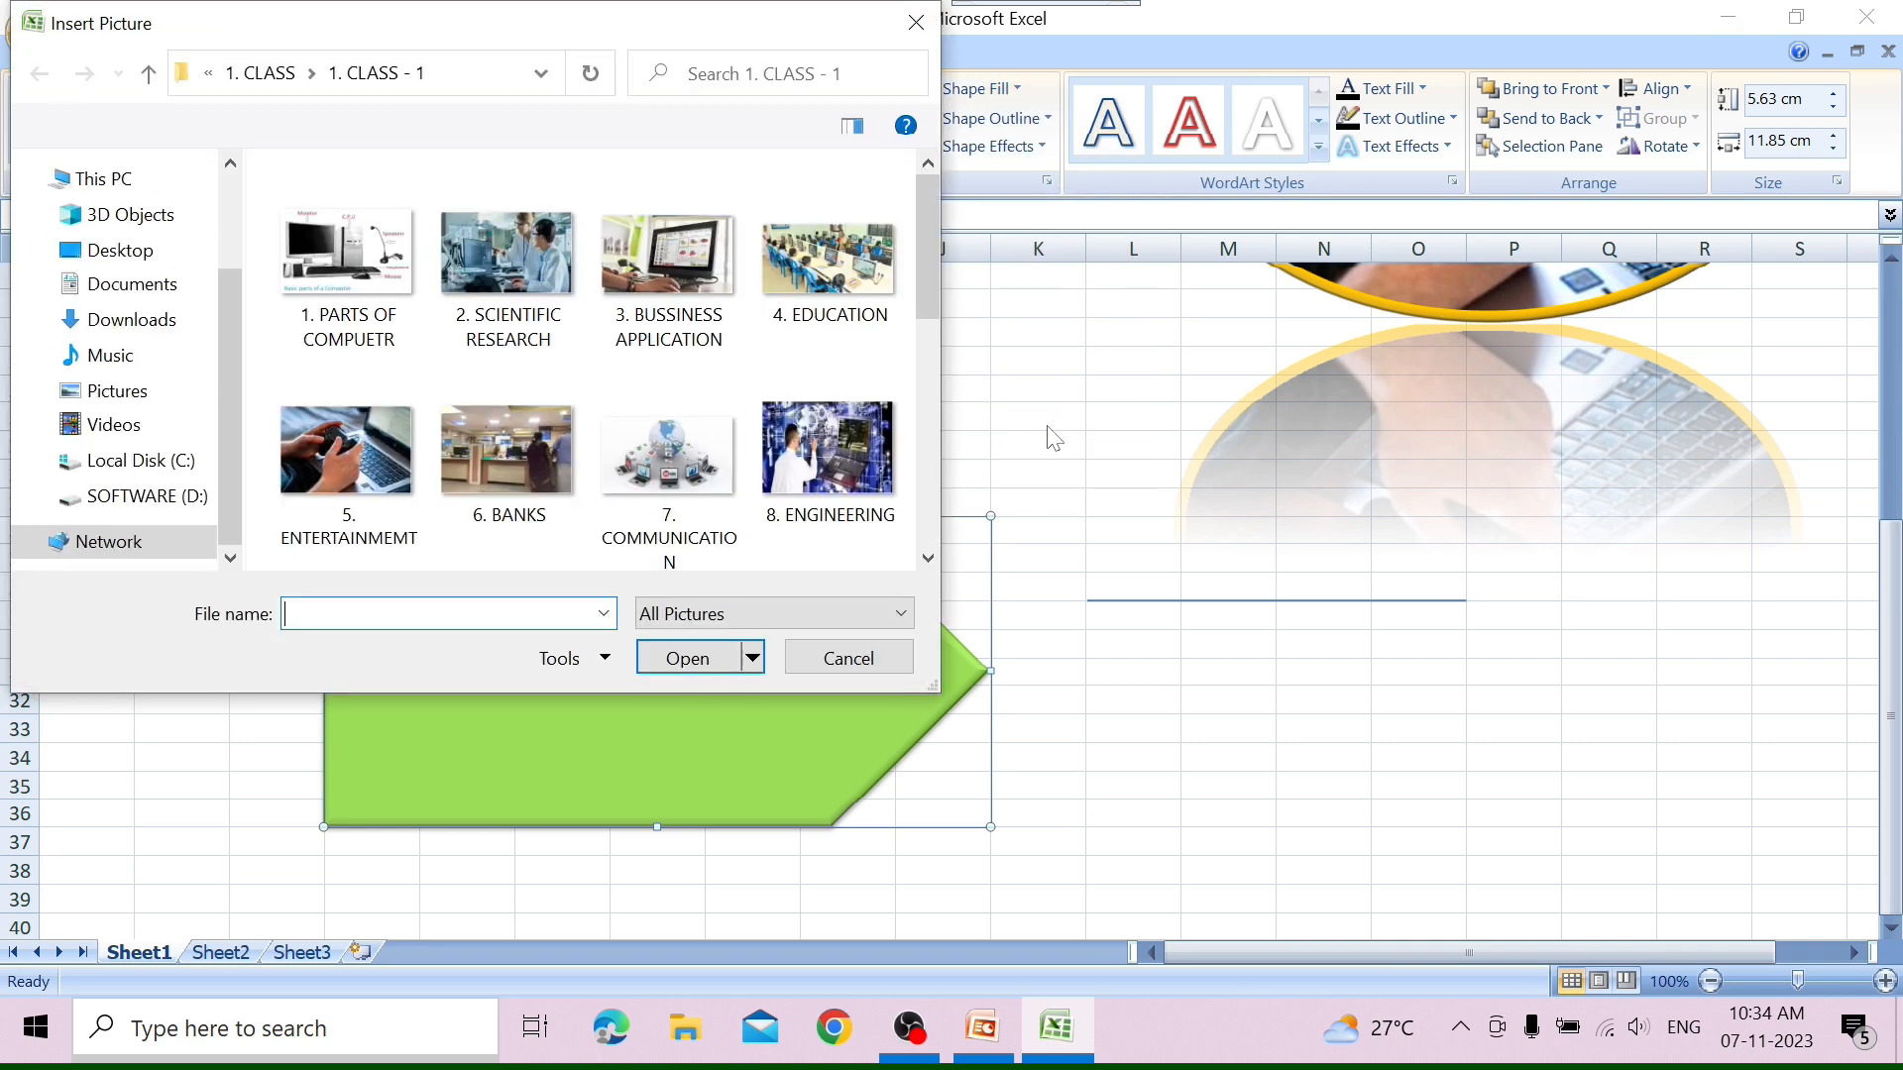
pyautogui.click(353, 406)
pyautogui.click(688, 660)
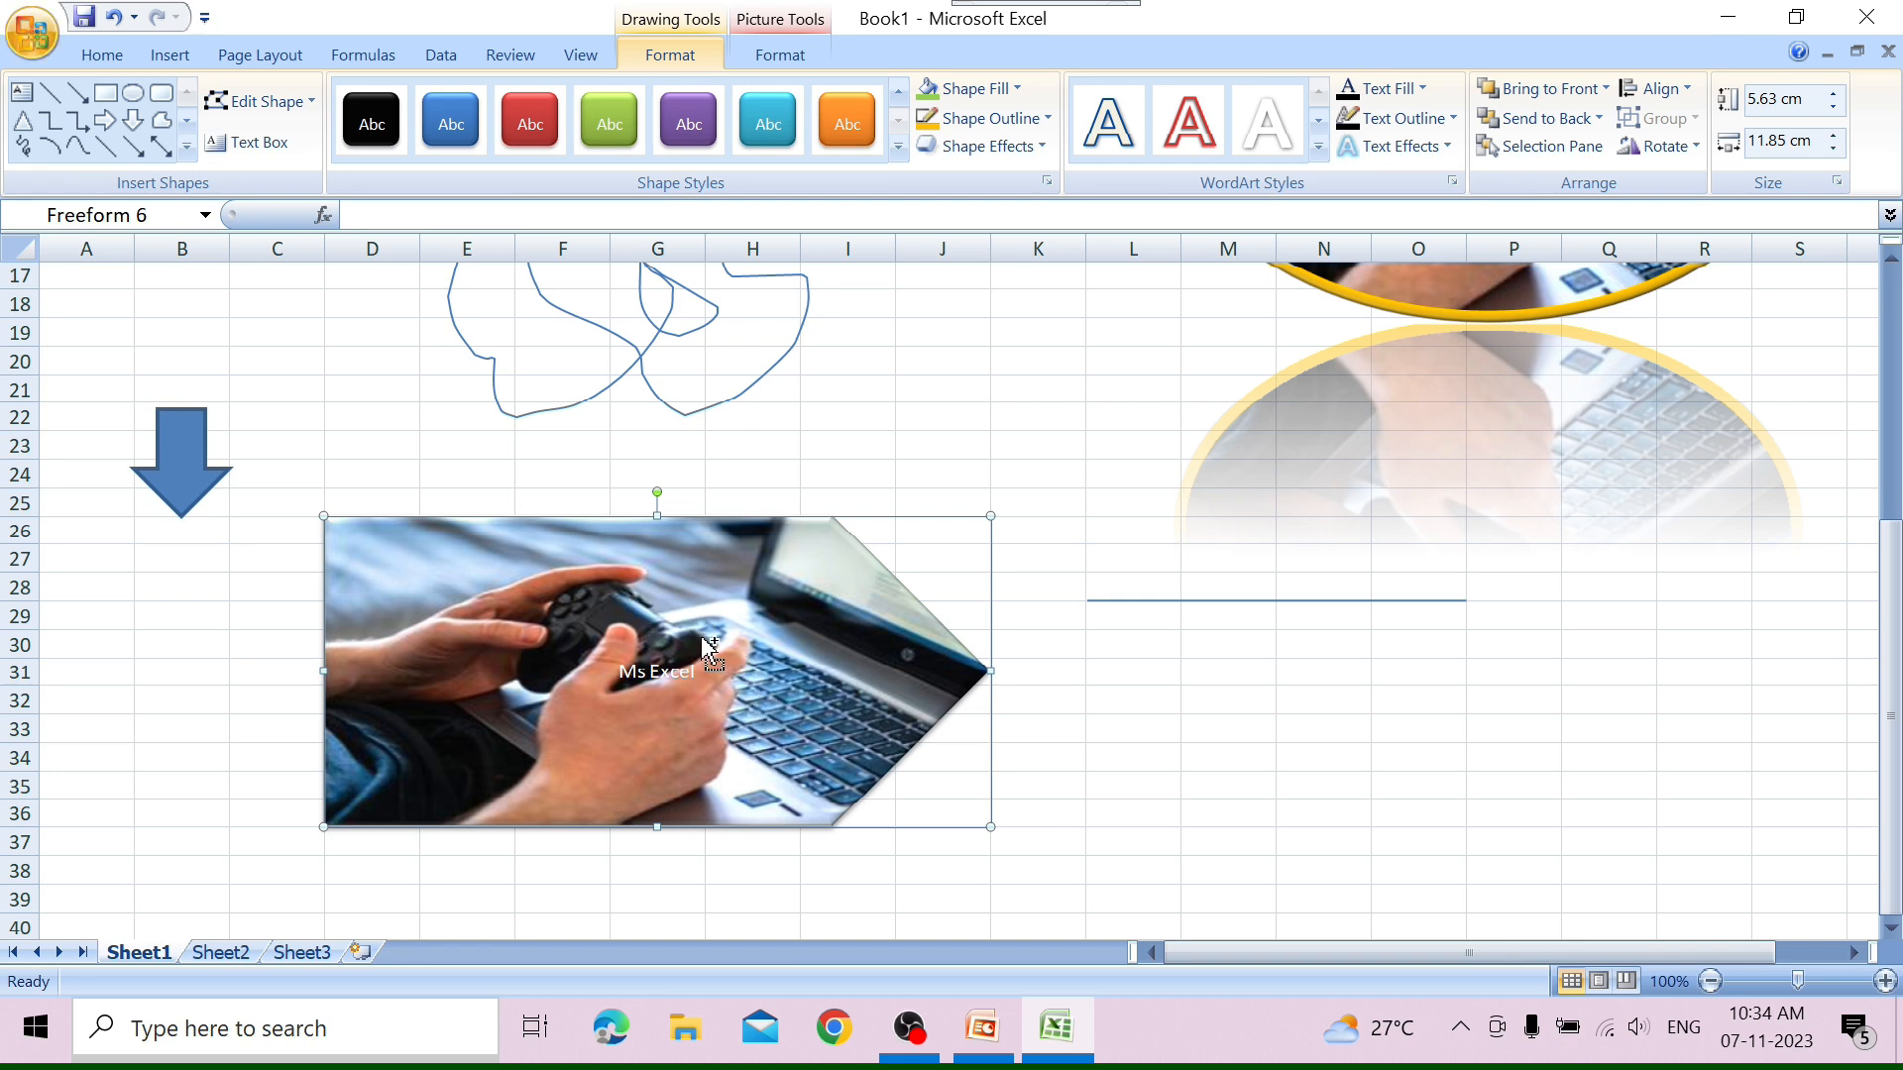
# Try a water droplets texture fill on the pentagon, and undo both the texture and picture fills.
pyautogui.click(1007, 95)
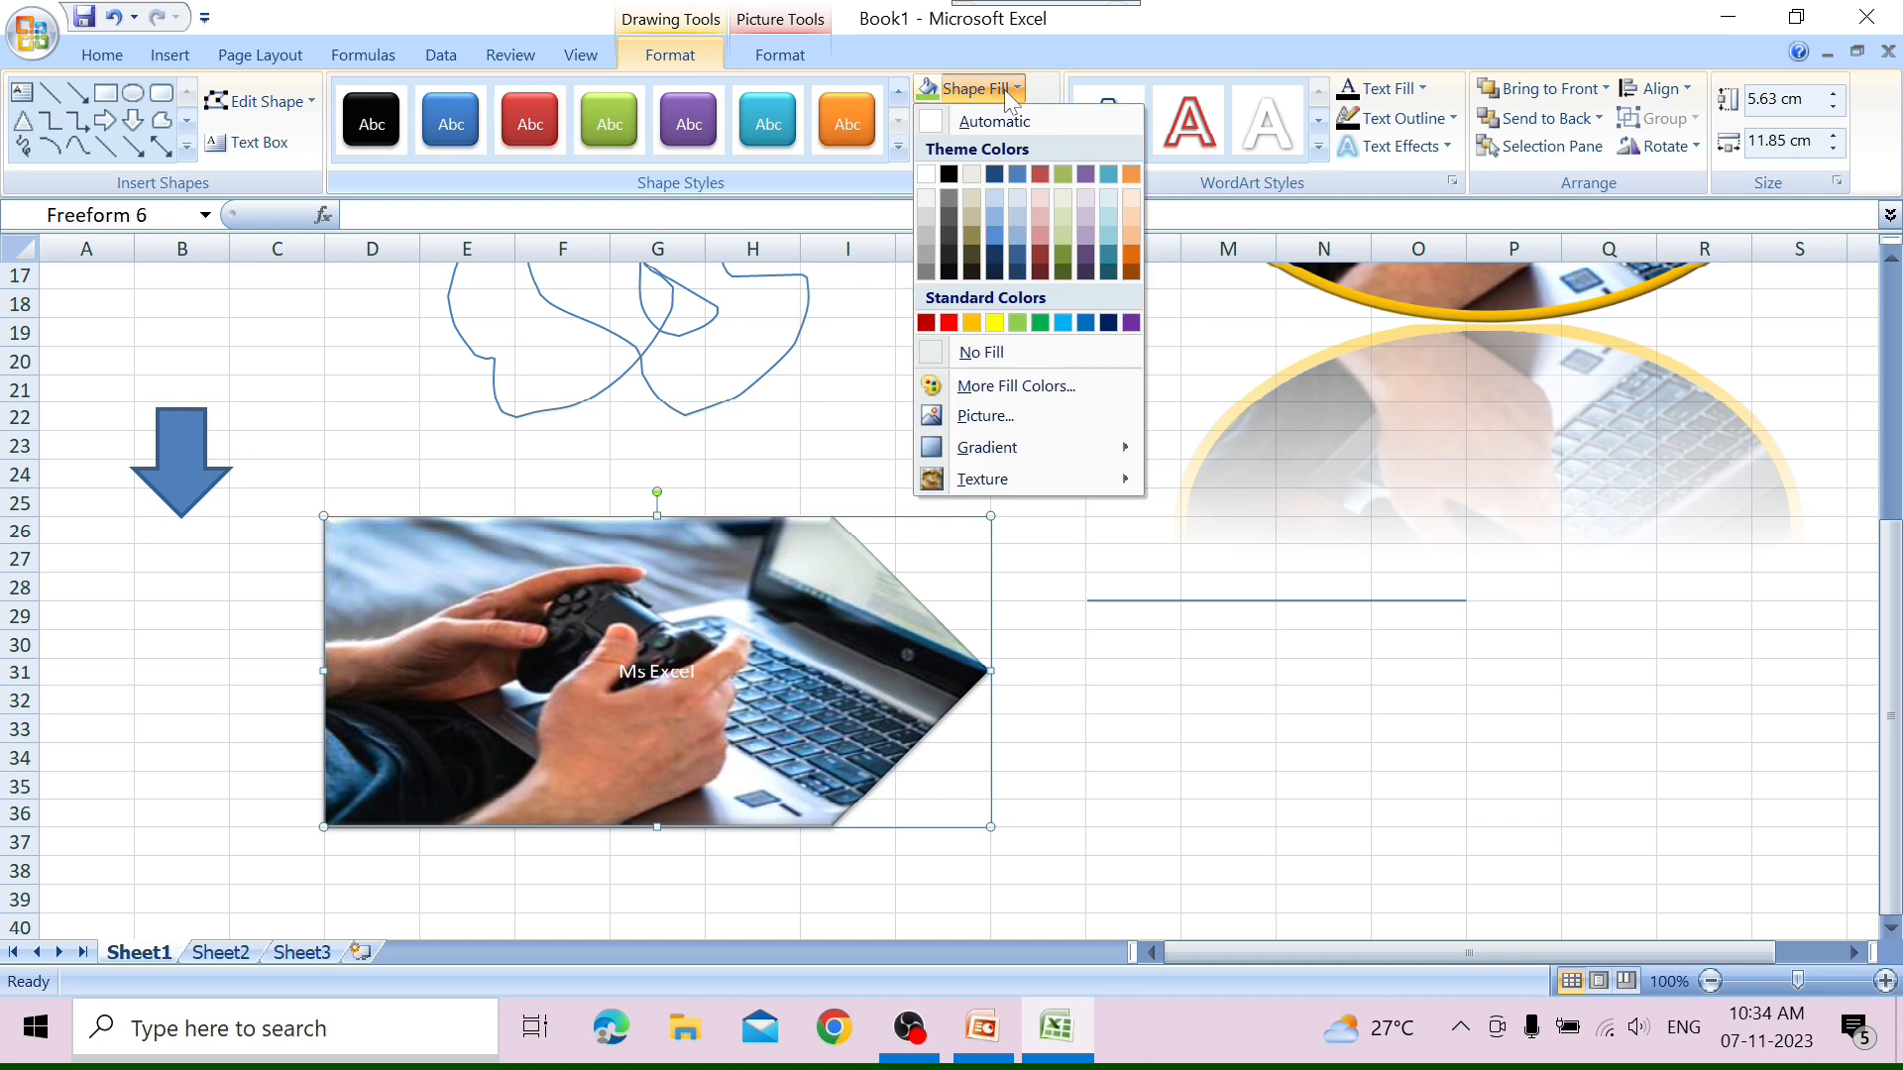
pyautogui.moveTo(1087, 447)
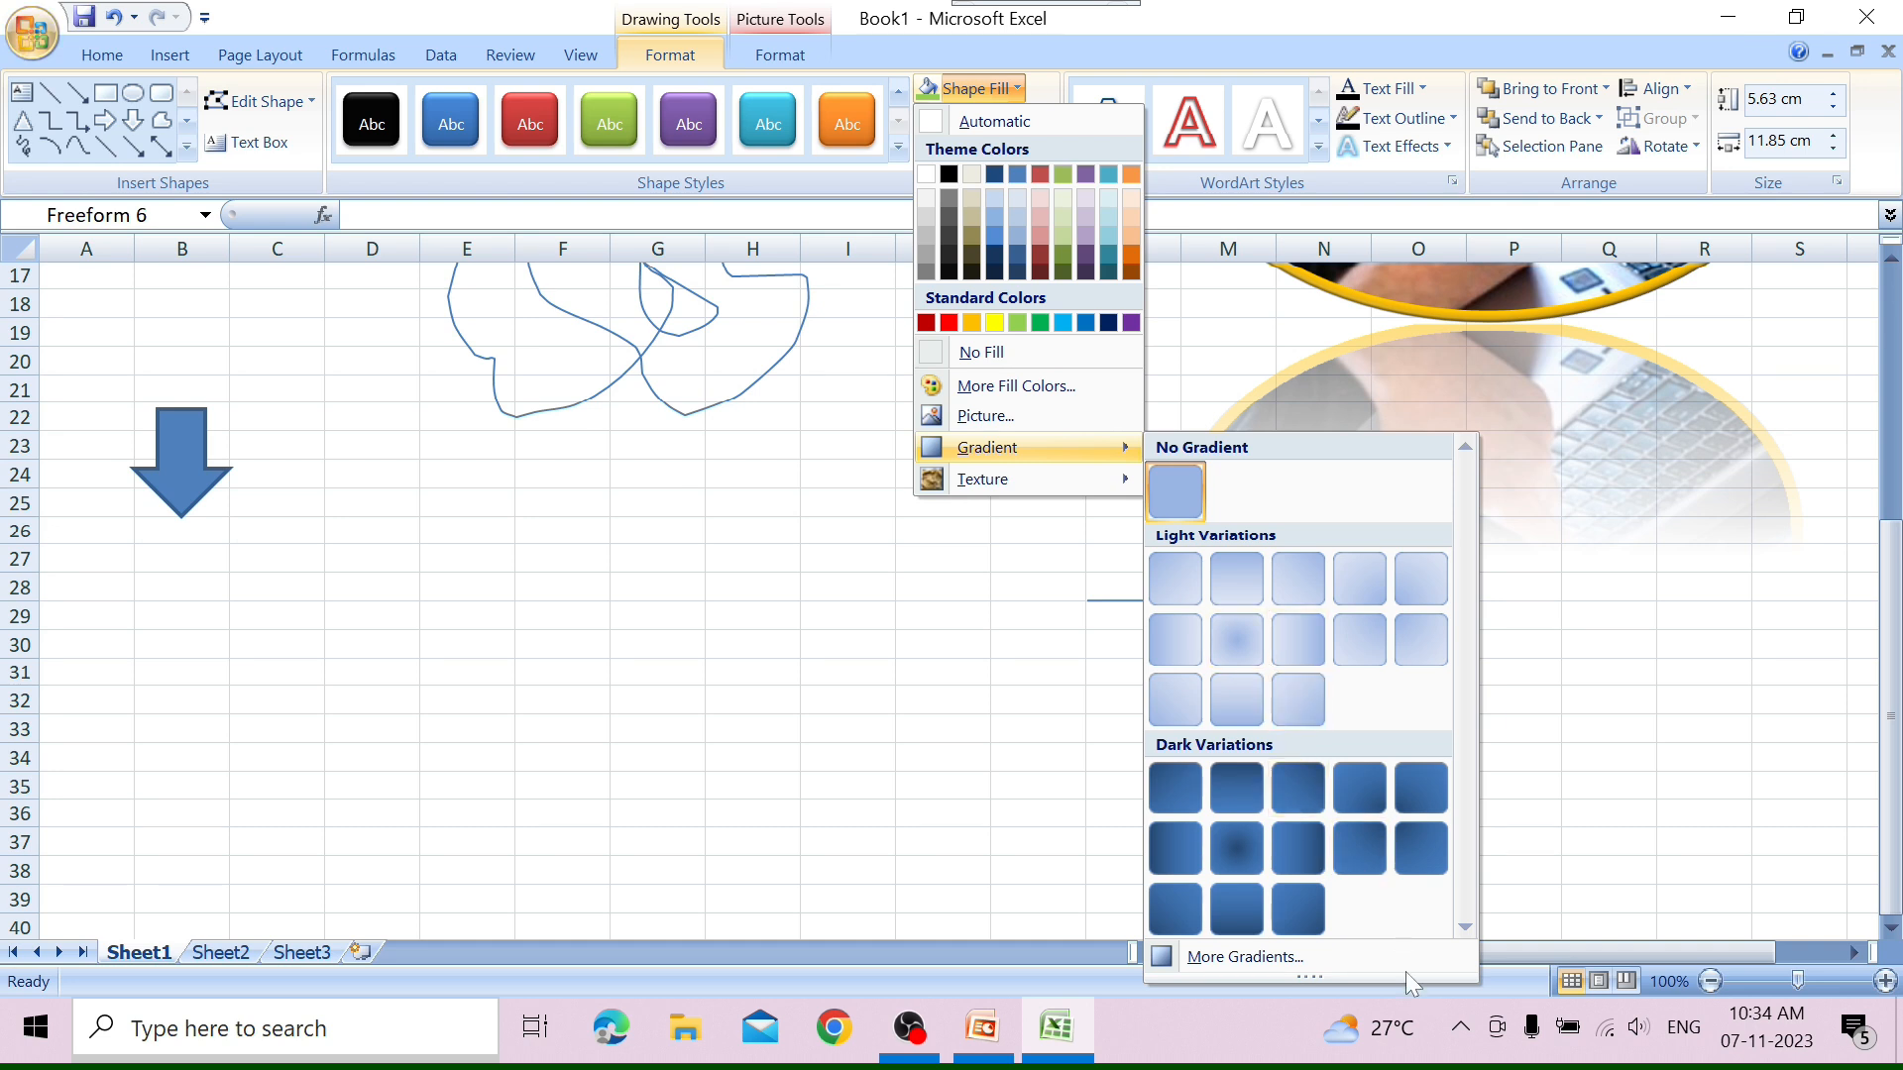
pyautogui.moveTo(1047, 480)
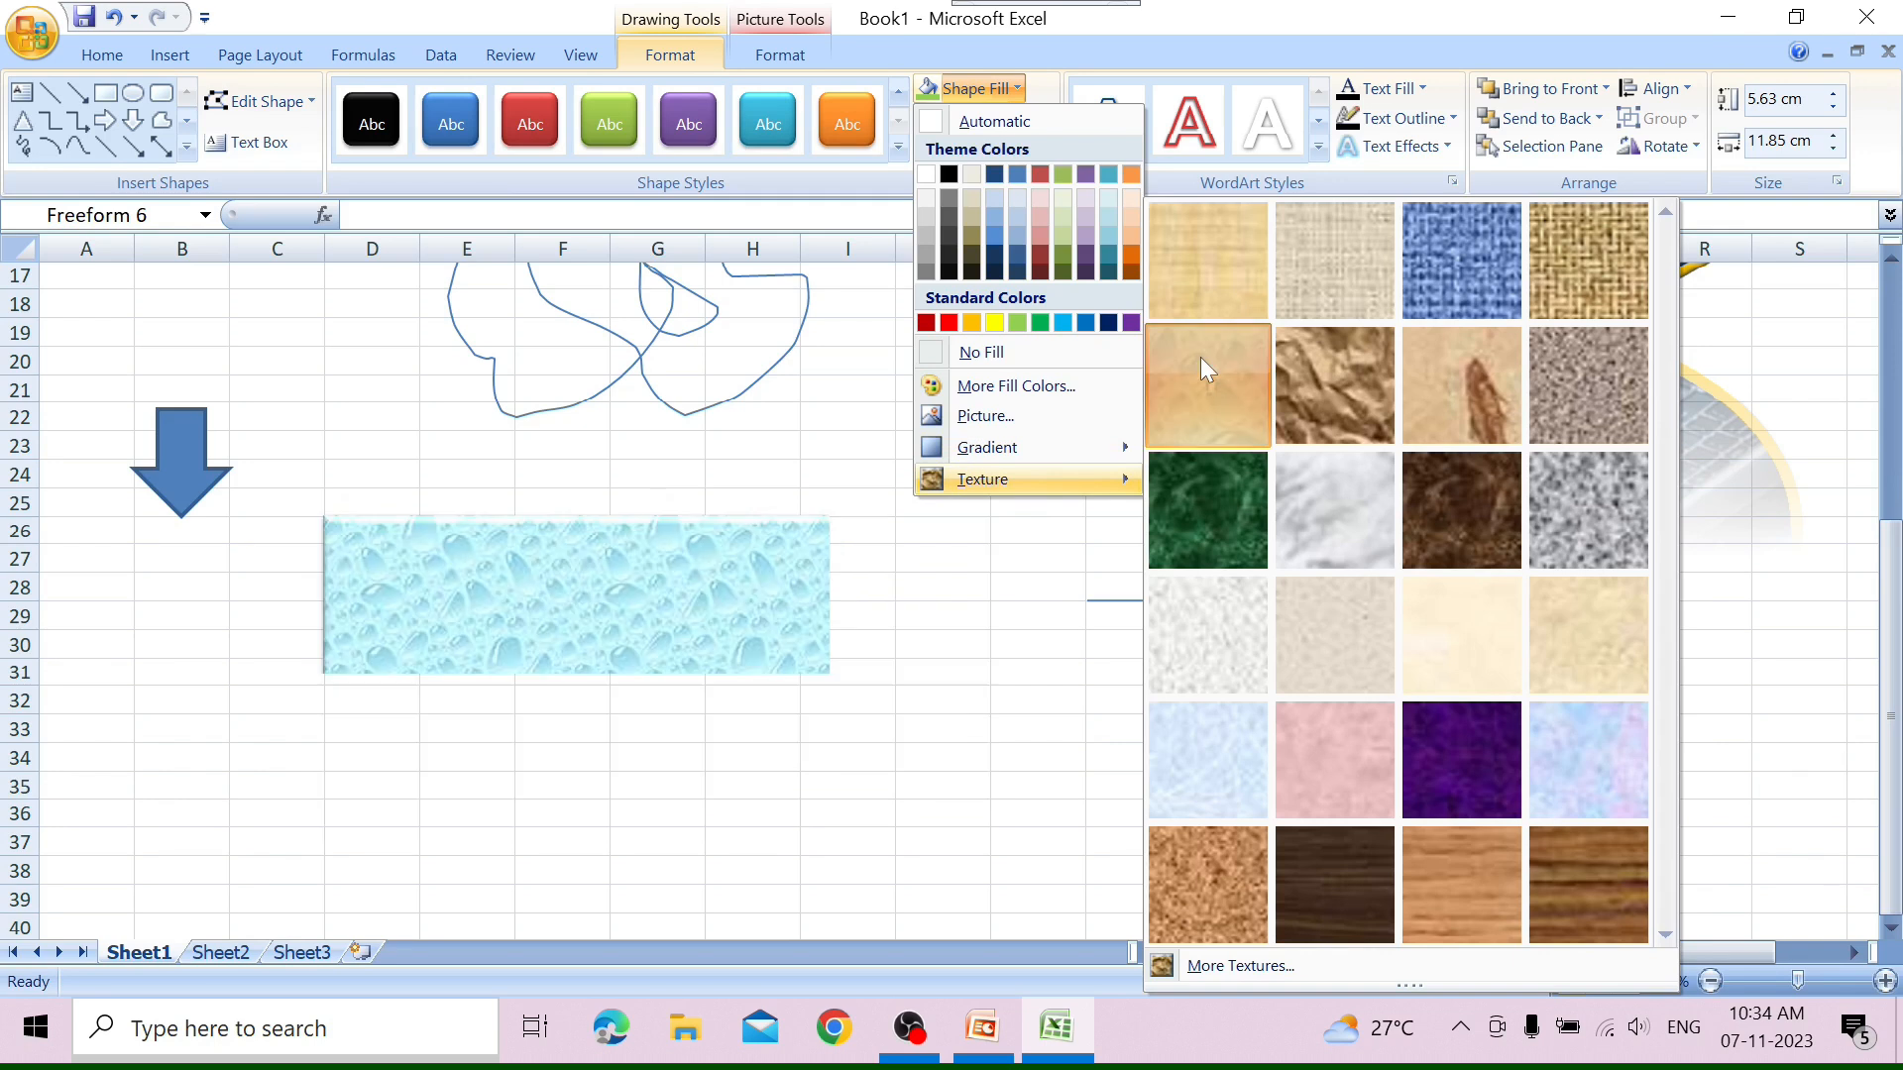
pyautogui.click(1200, 358)
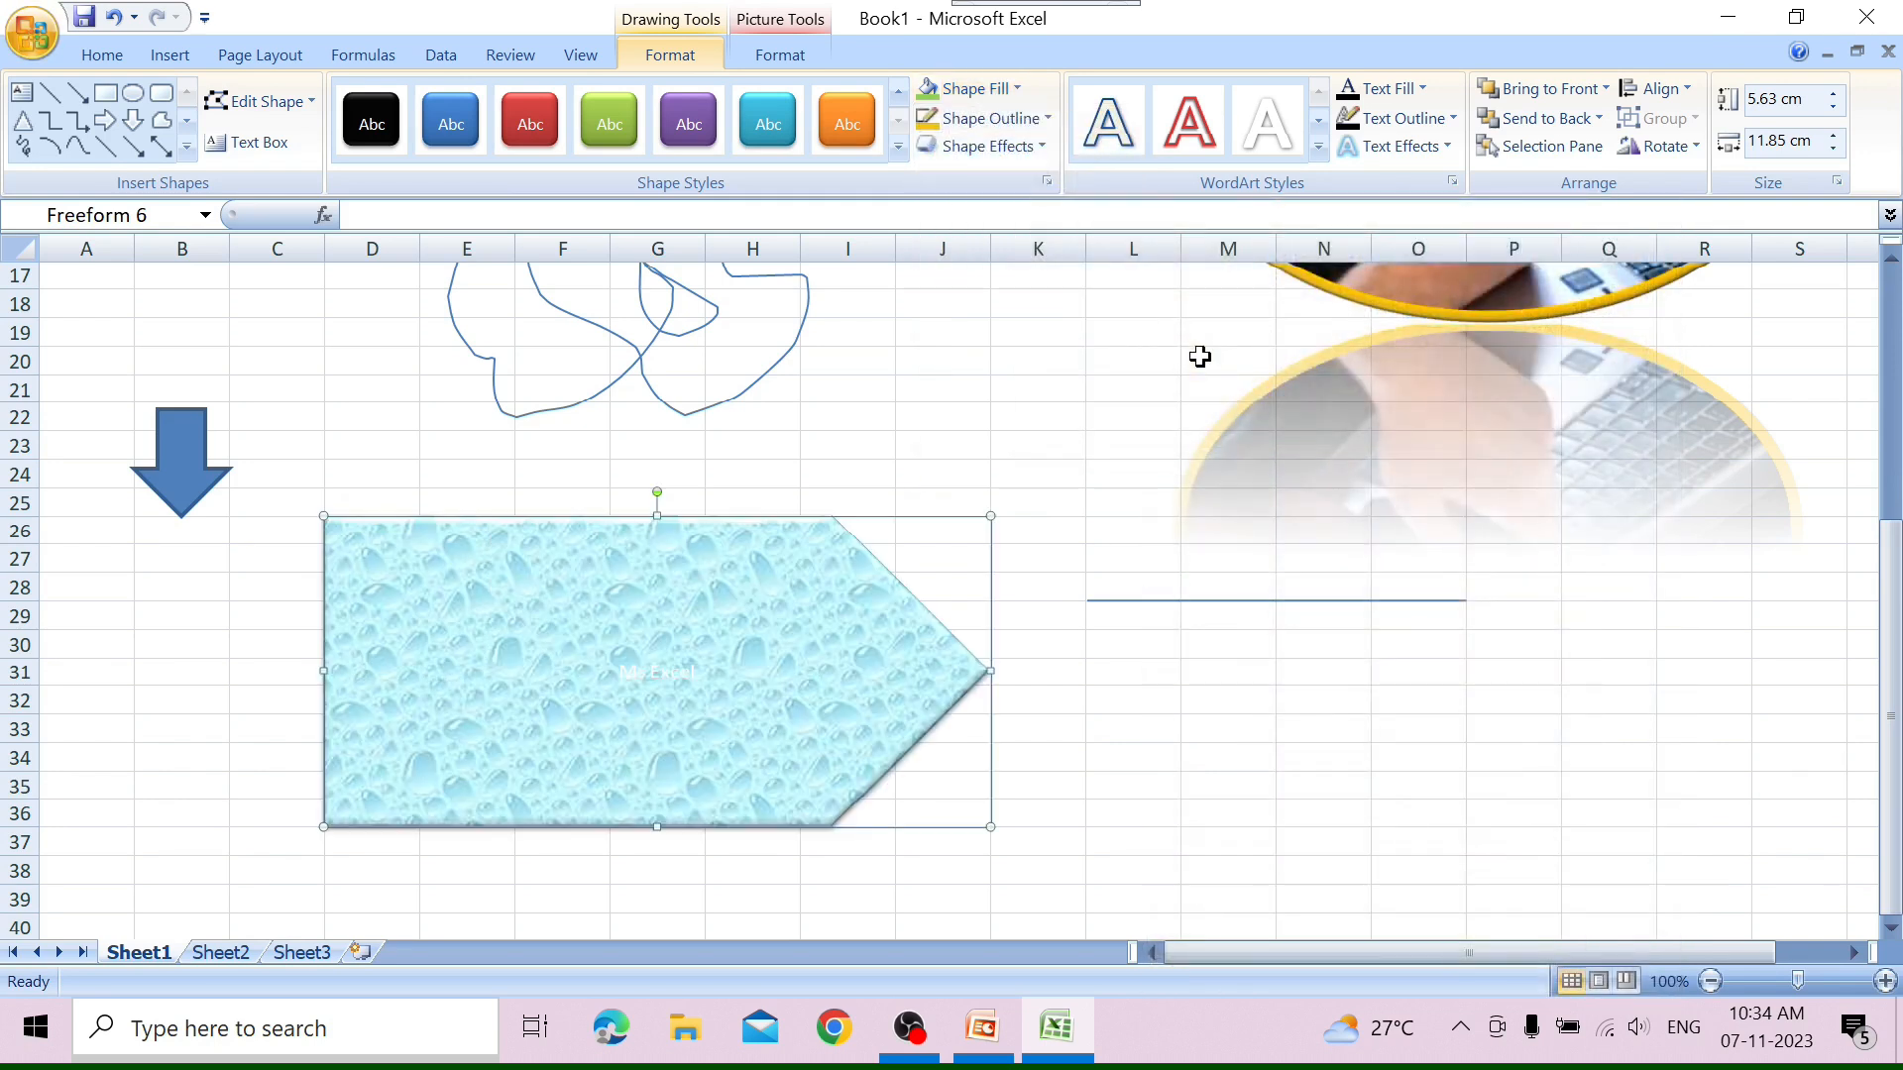
pyautogui.hotkey('ctrl', 'z')
pyautogui.hotkey('ctrl', 'z')
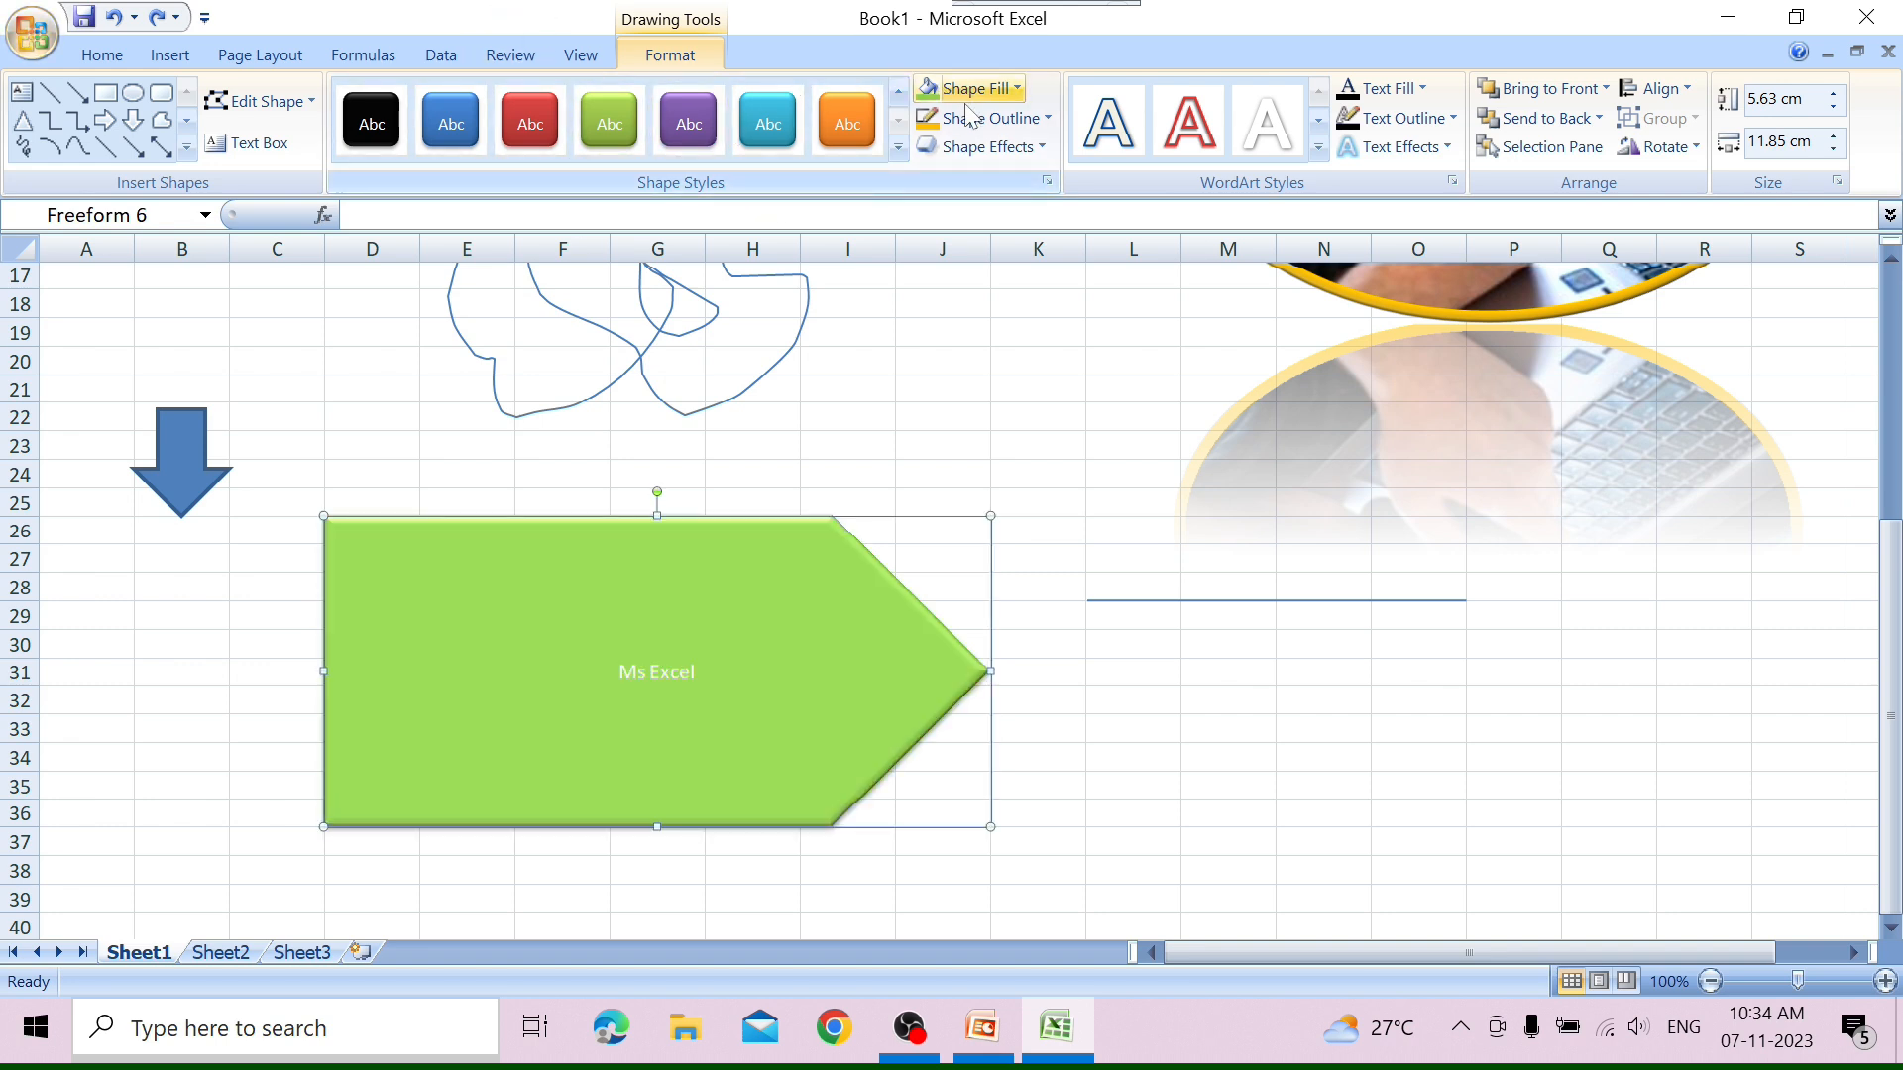
# Set the pentagon's outline to standard light blue.
pyautogui.click(1043, 120)
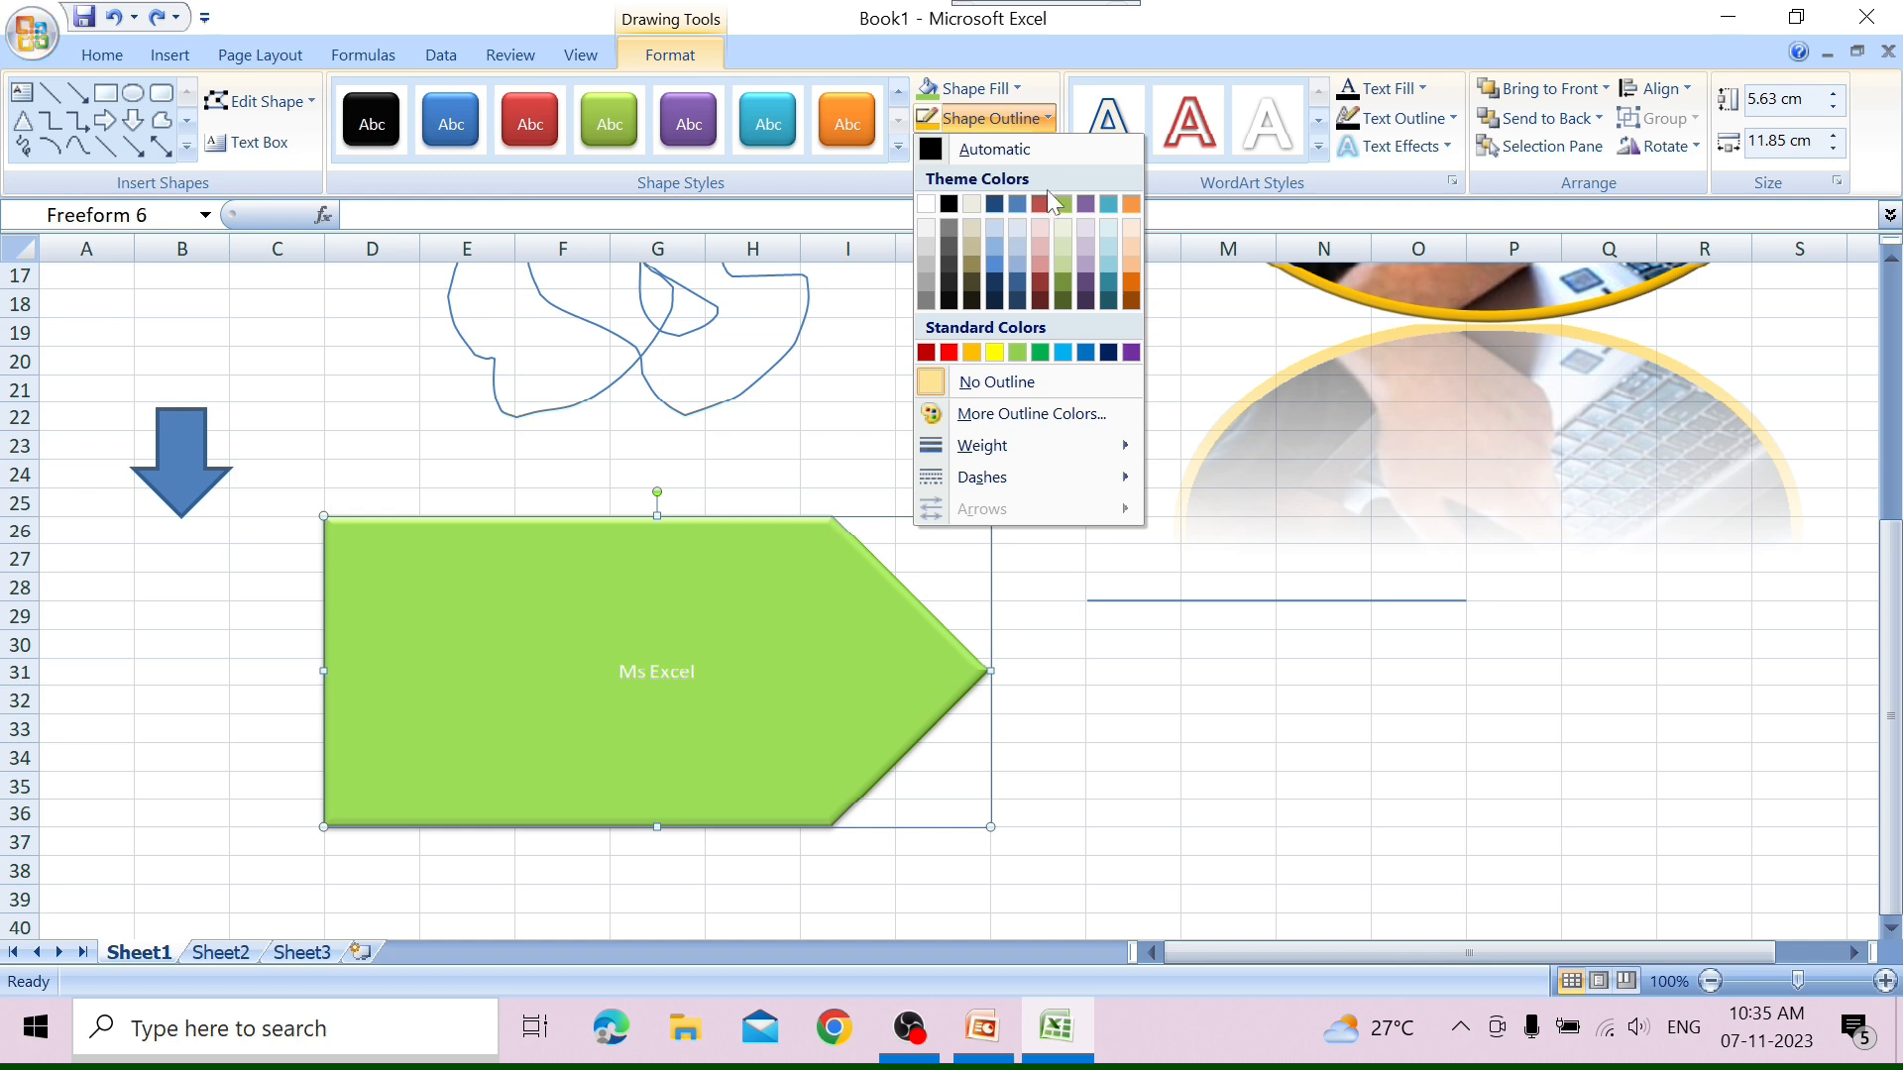
pyautogui.click(1063, 353)
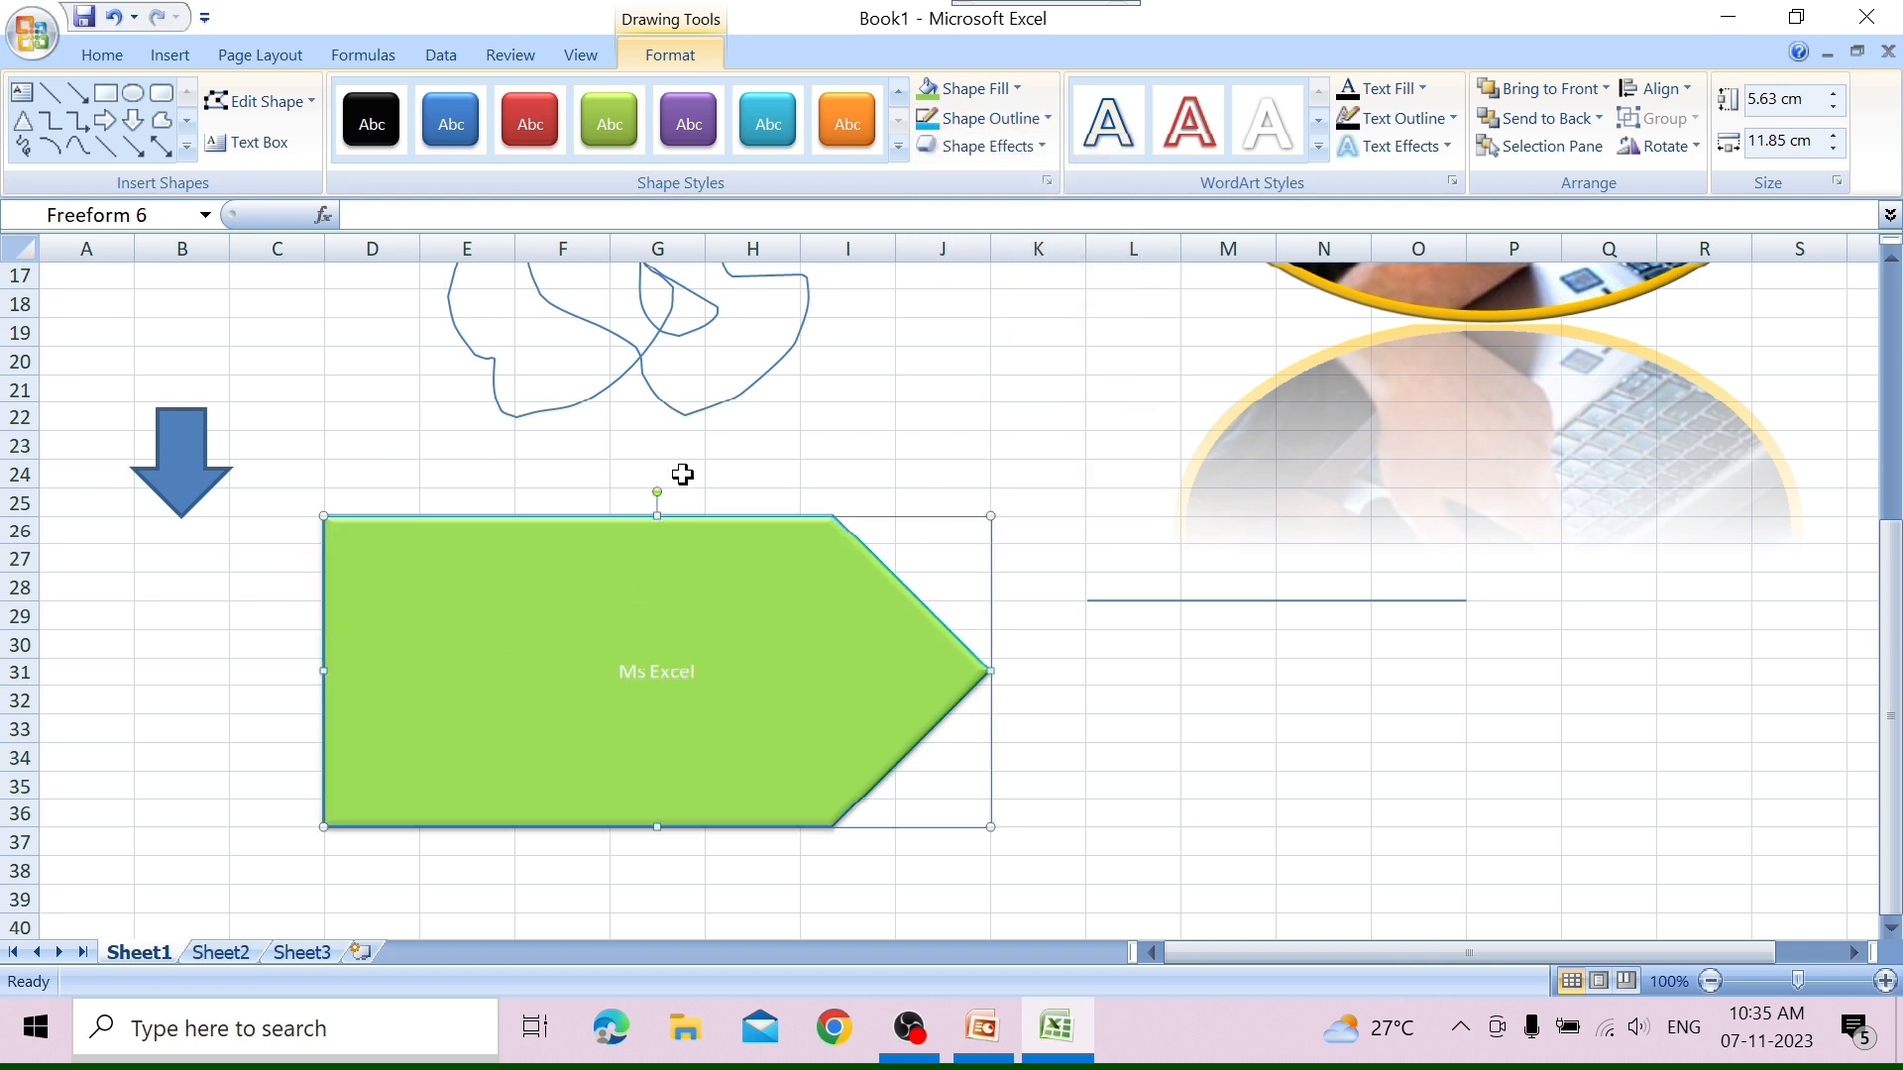
# Try a perspective 3-D rotation that tilts the pentagon backward, and undo it.
pyautogui.click(1038, 146)
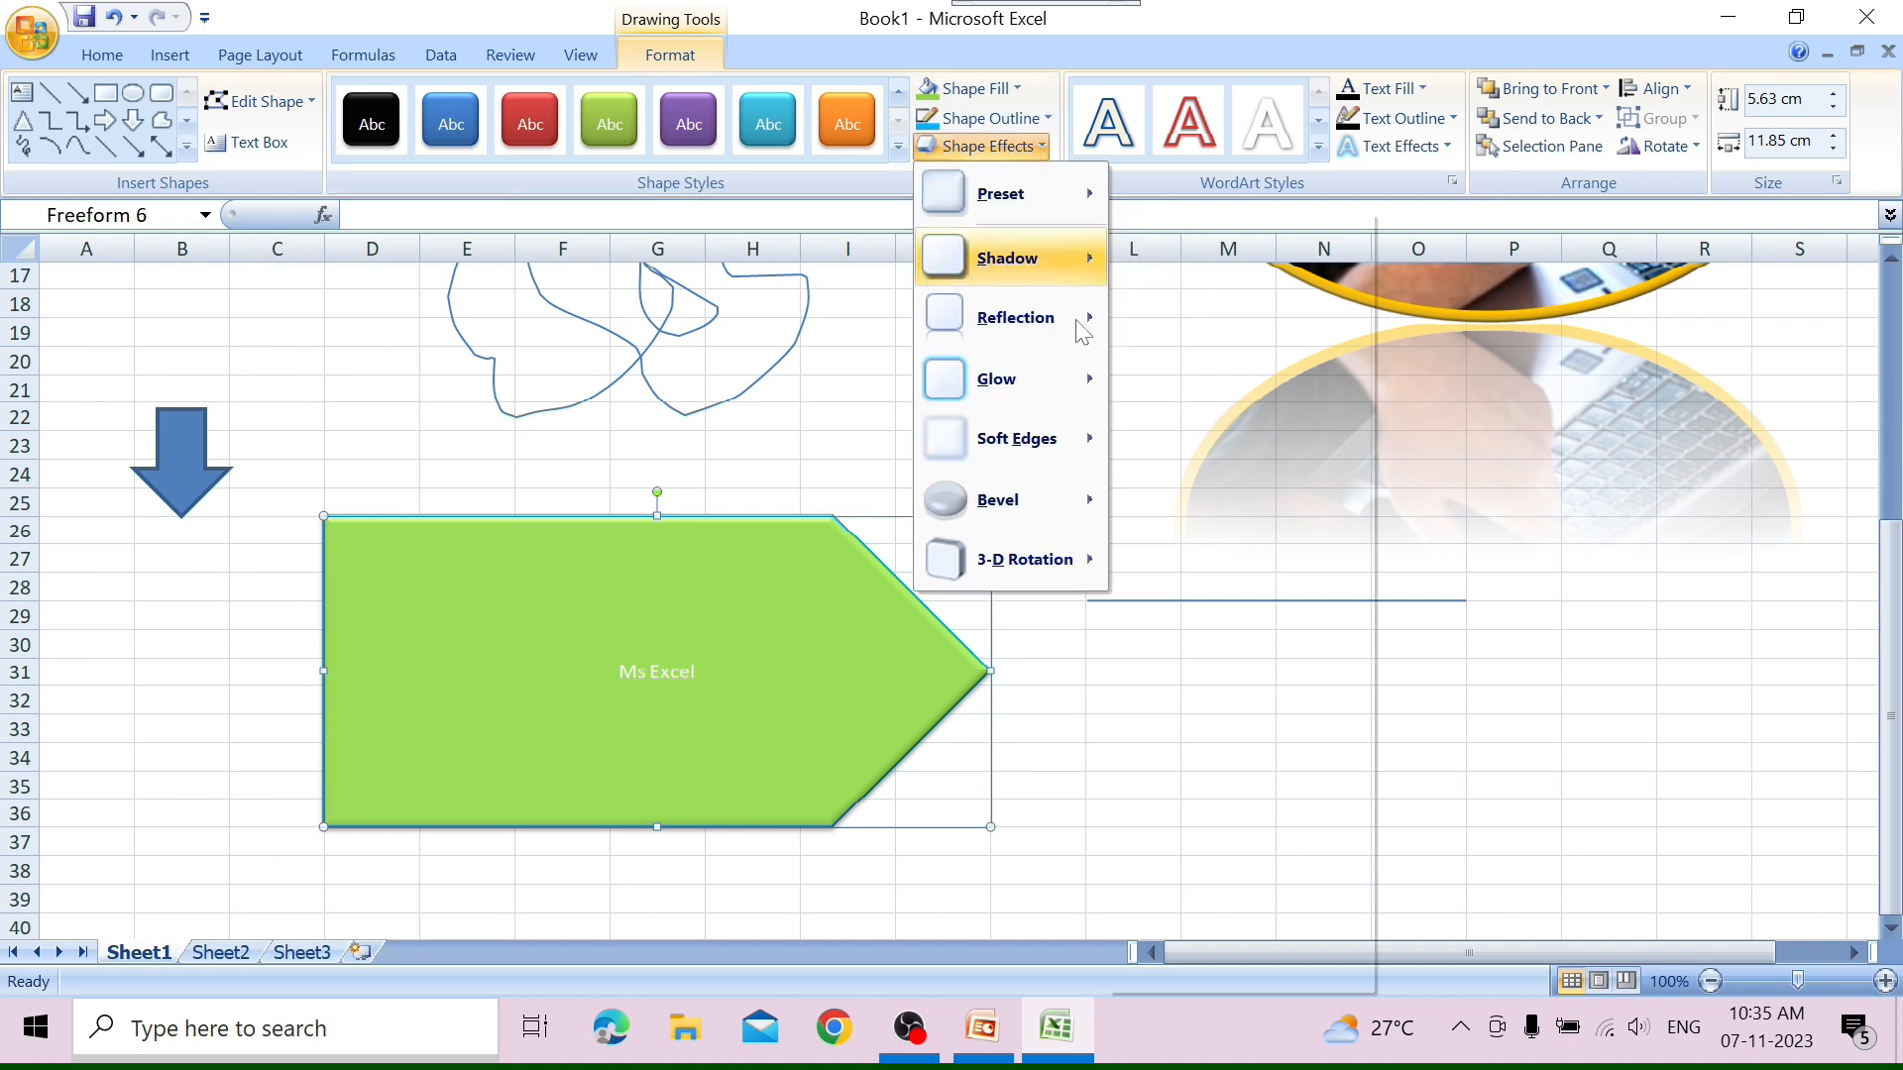
pyautogui.moveTo(1086, 569)
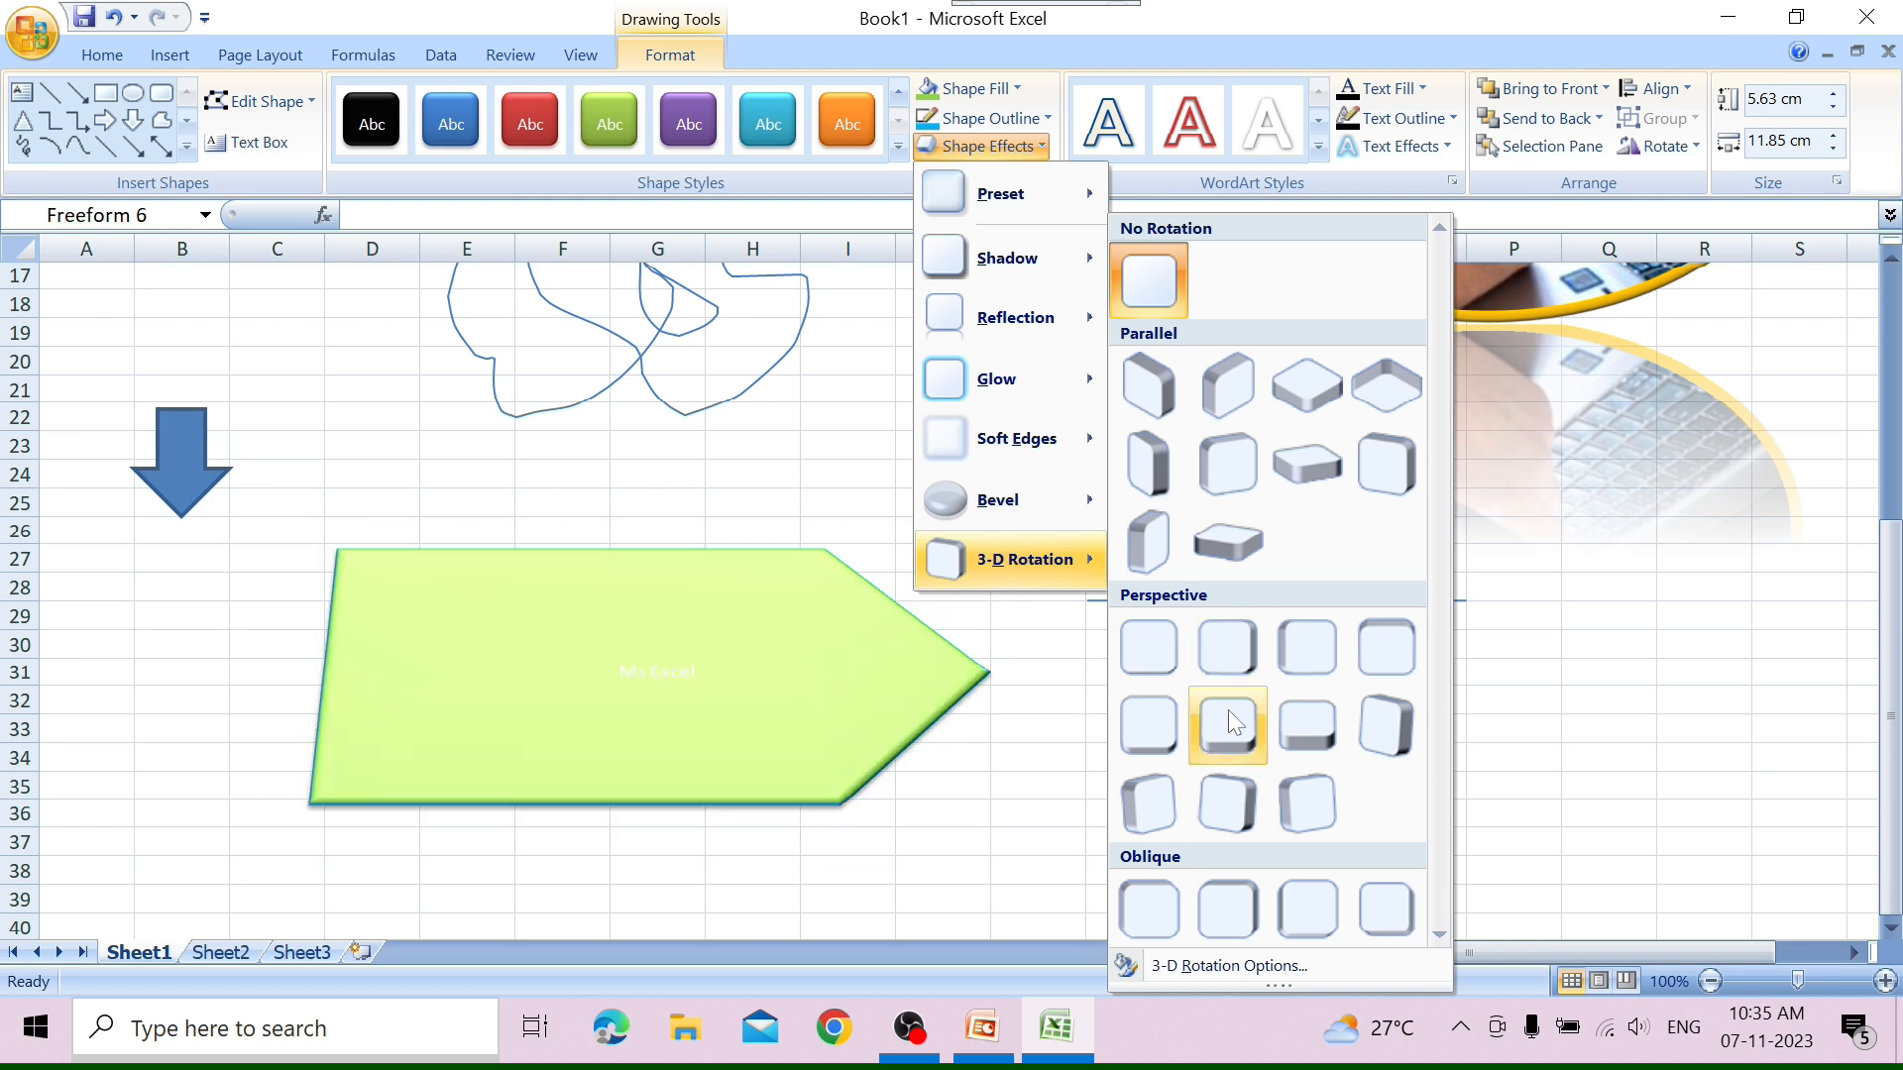
pyautogui.click(1228, 710)
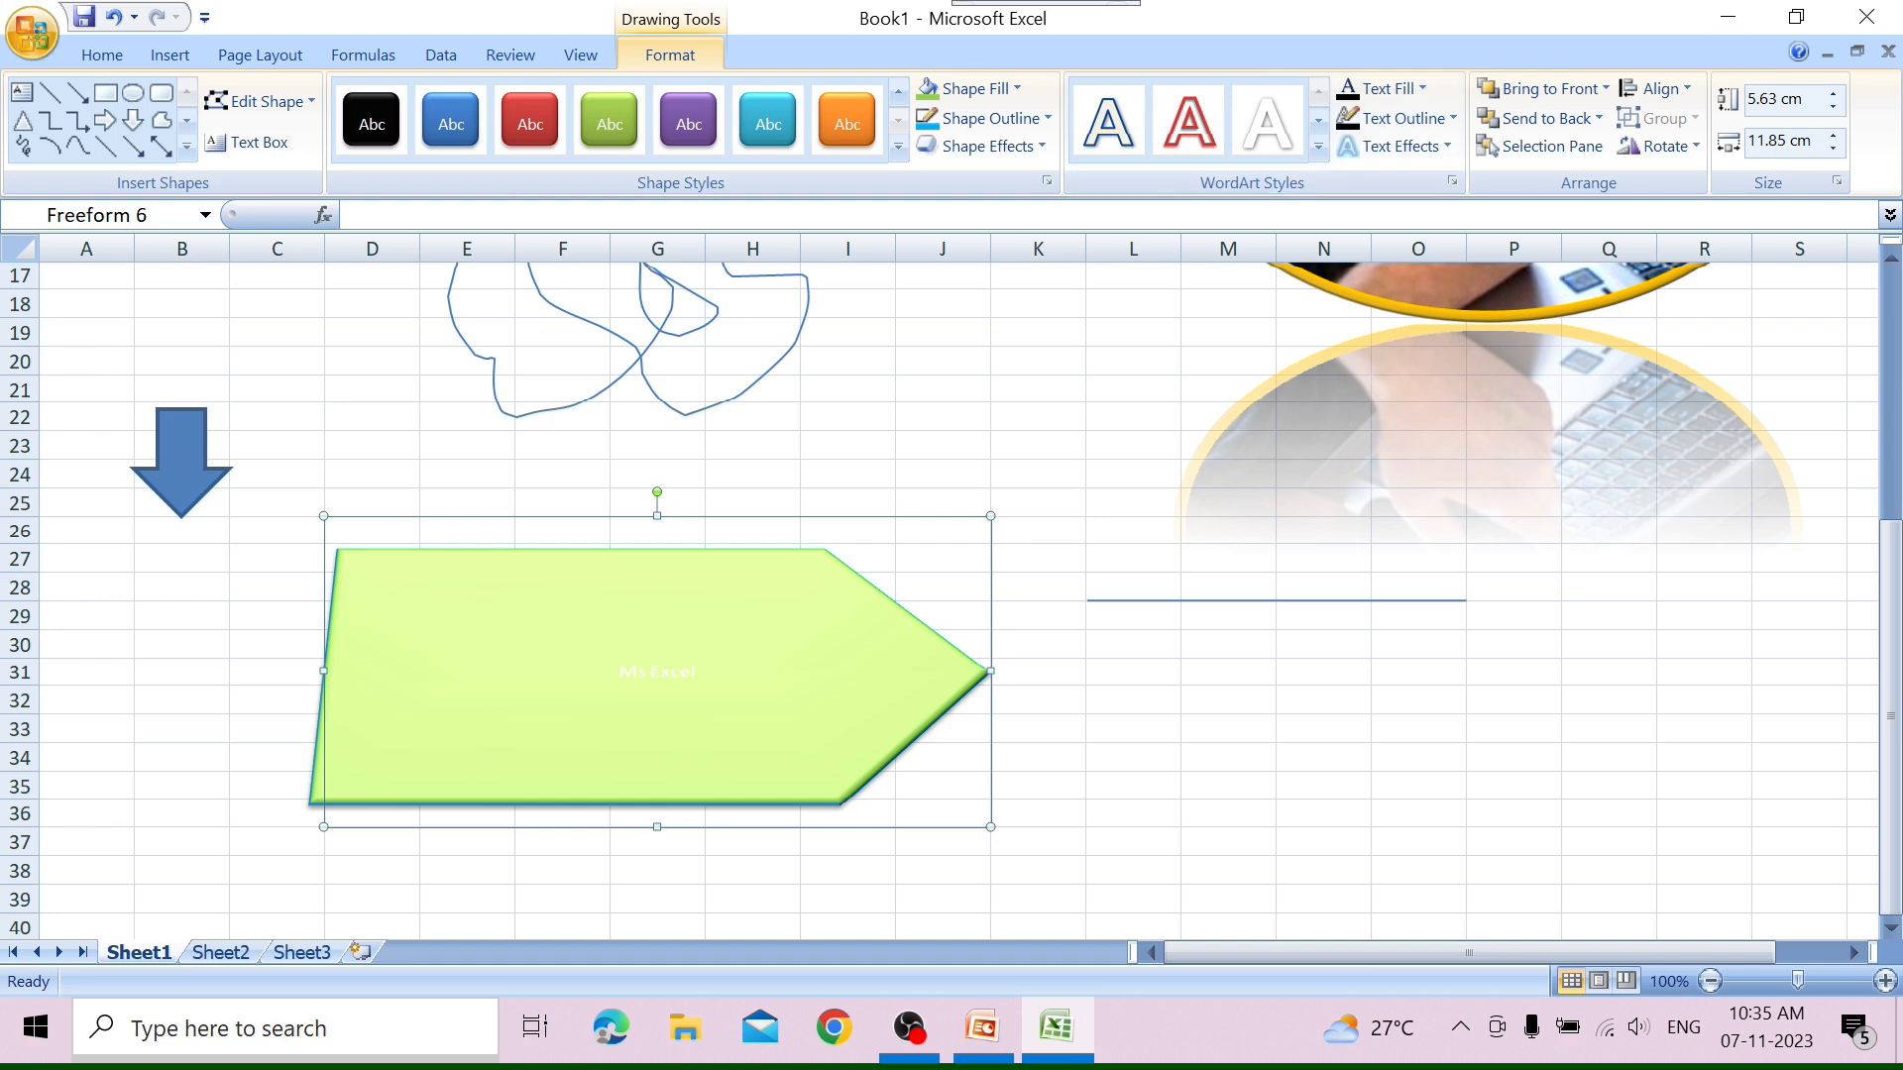
pyautogui.hotkey('ctrl', 'z')
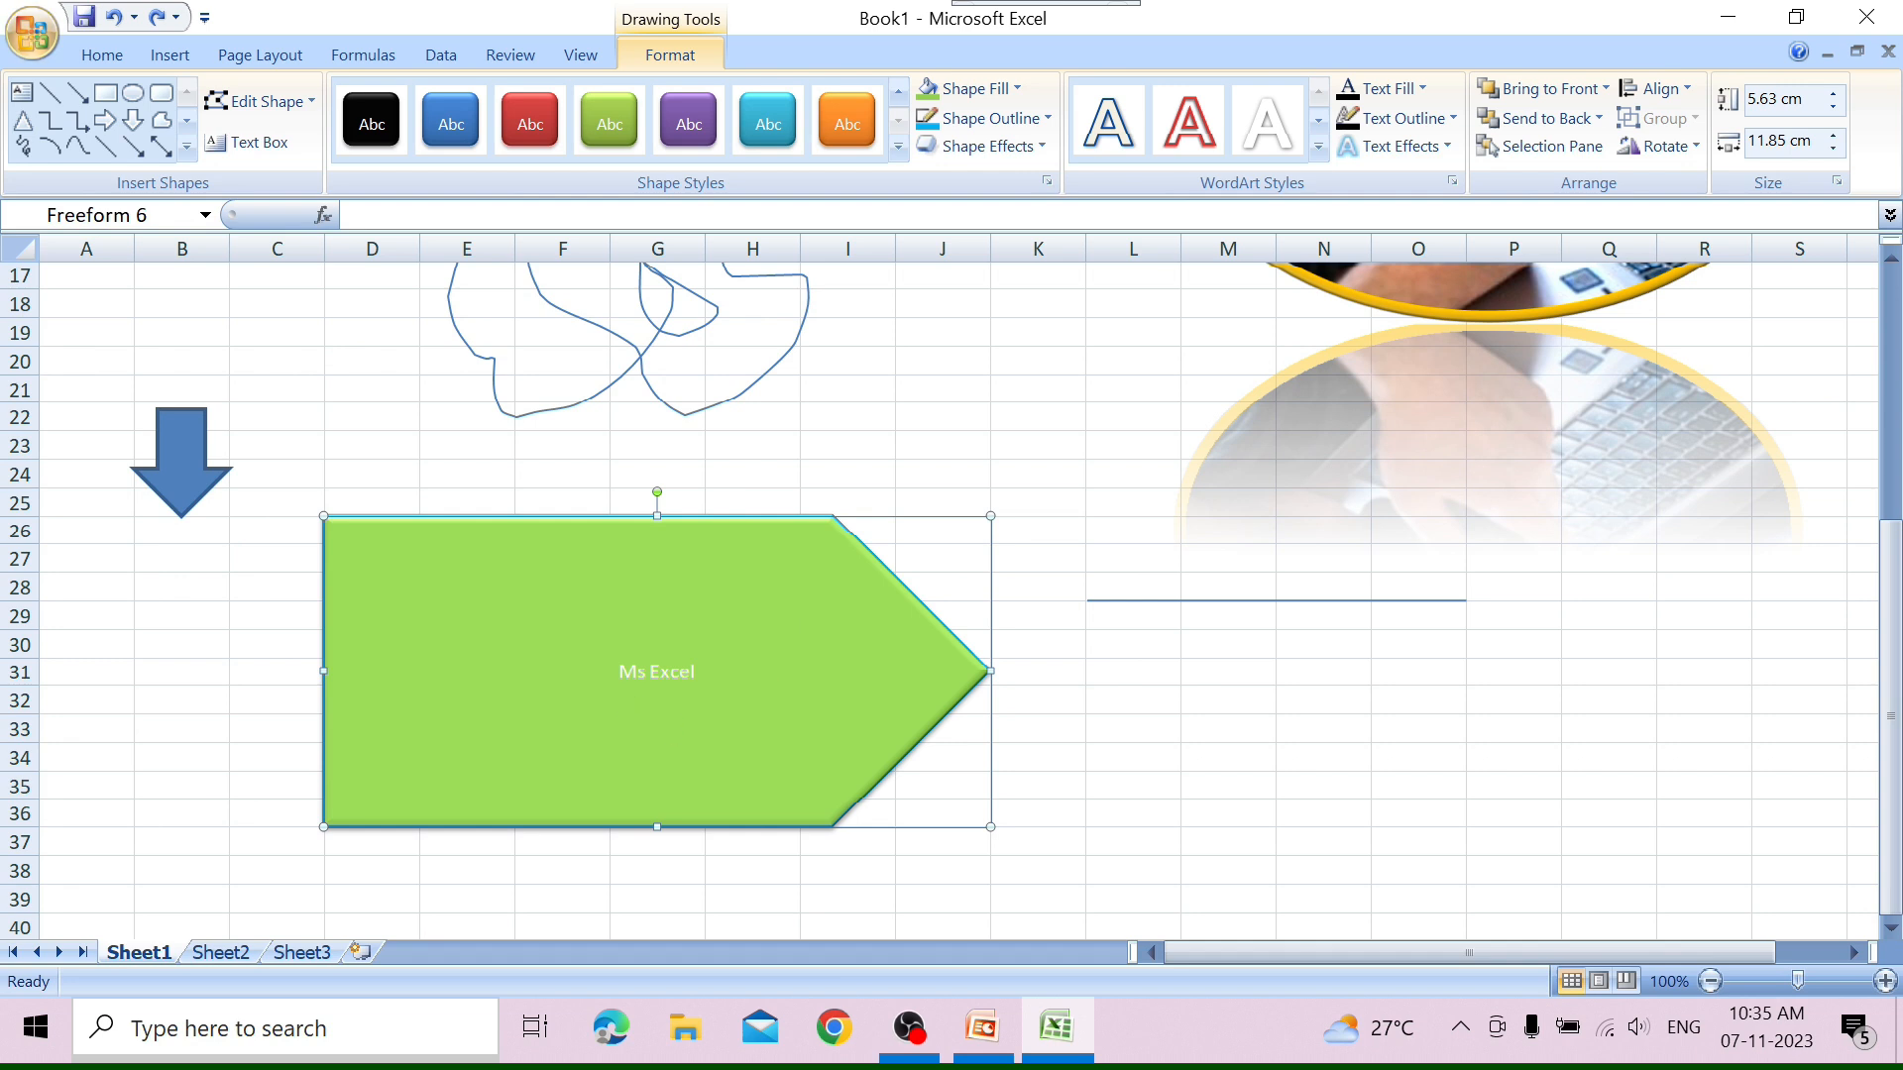
# Apply the solid dark orange WordArt style to the "Ms Excel" text in the pentagon.
pyautogui.tripleClick(645, 672)
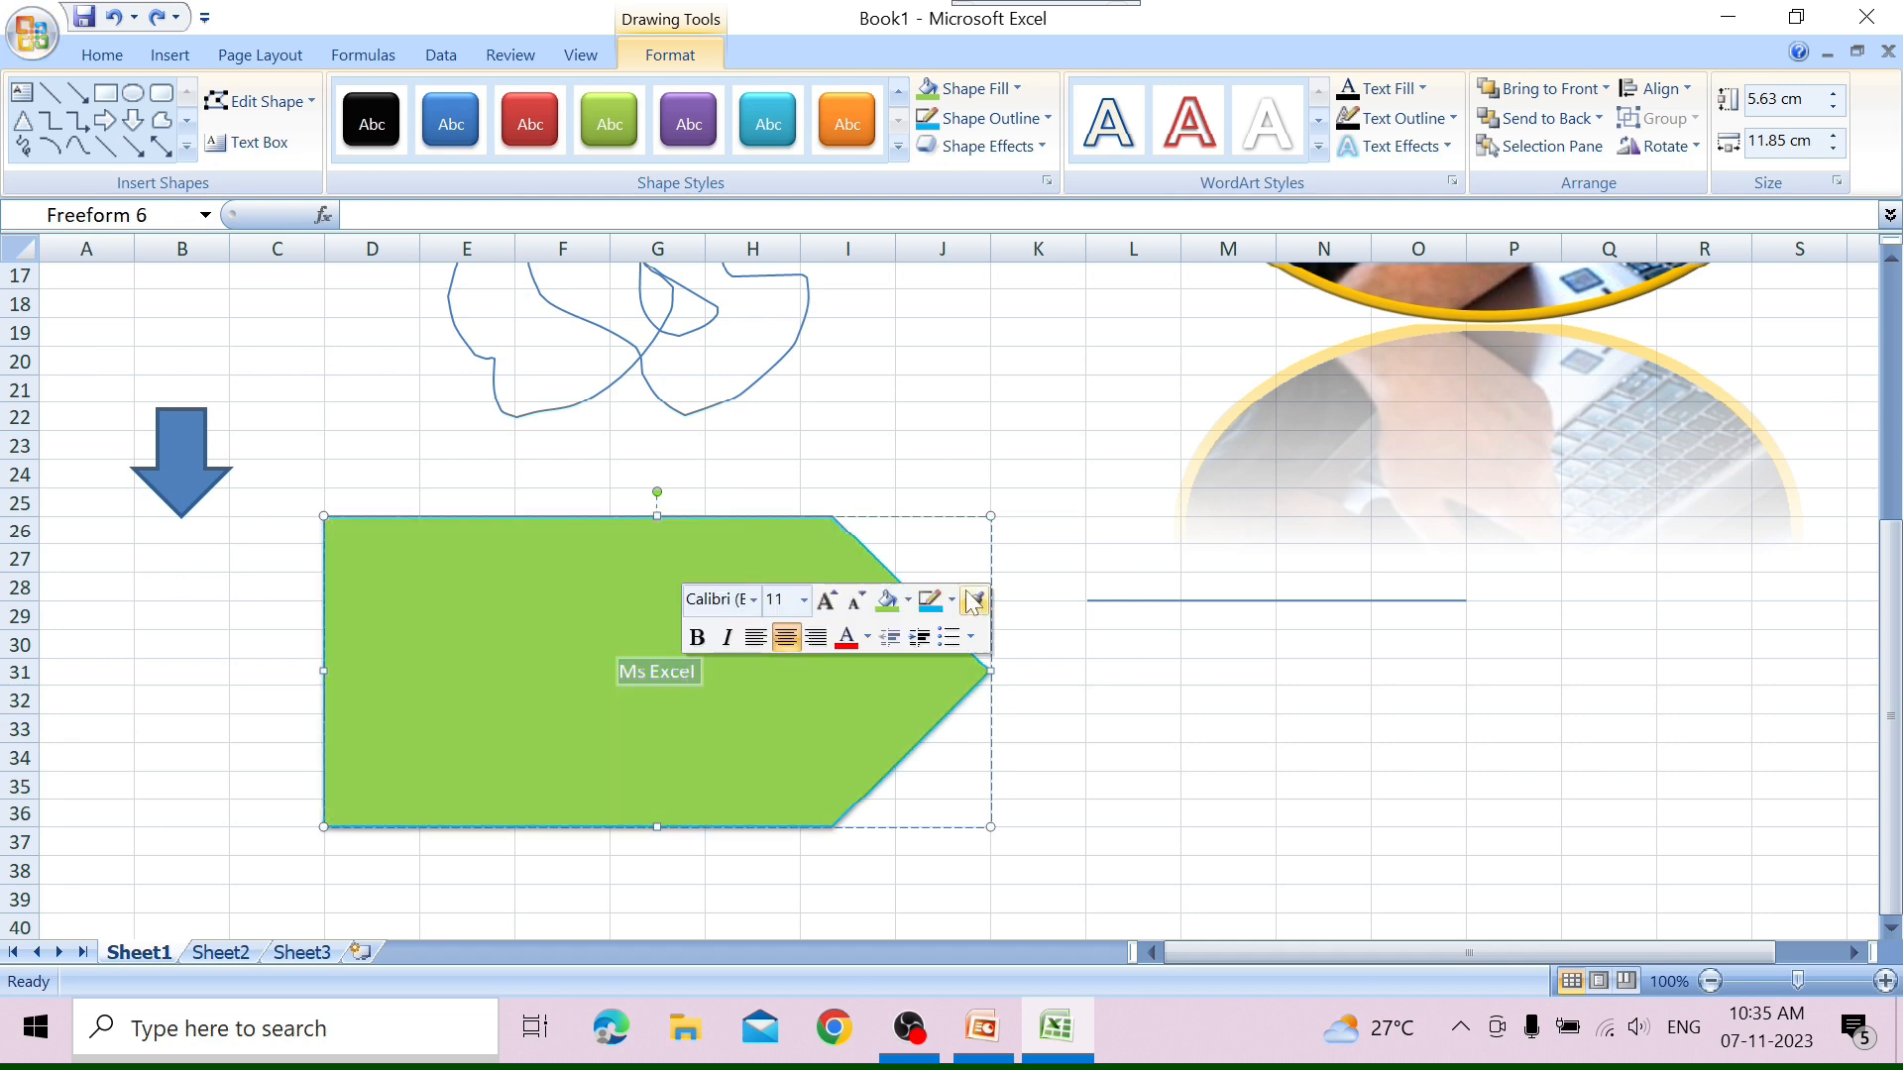
pyautogui.click(1319, 150)
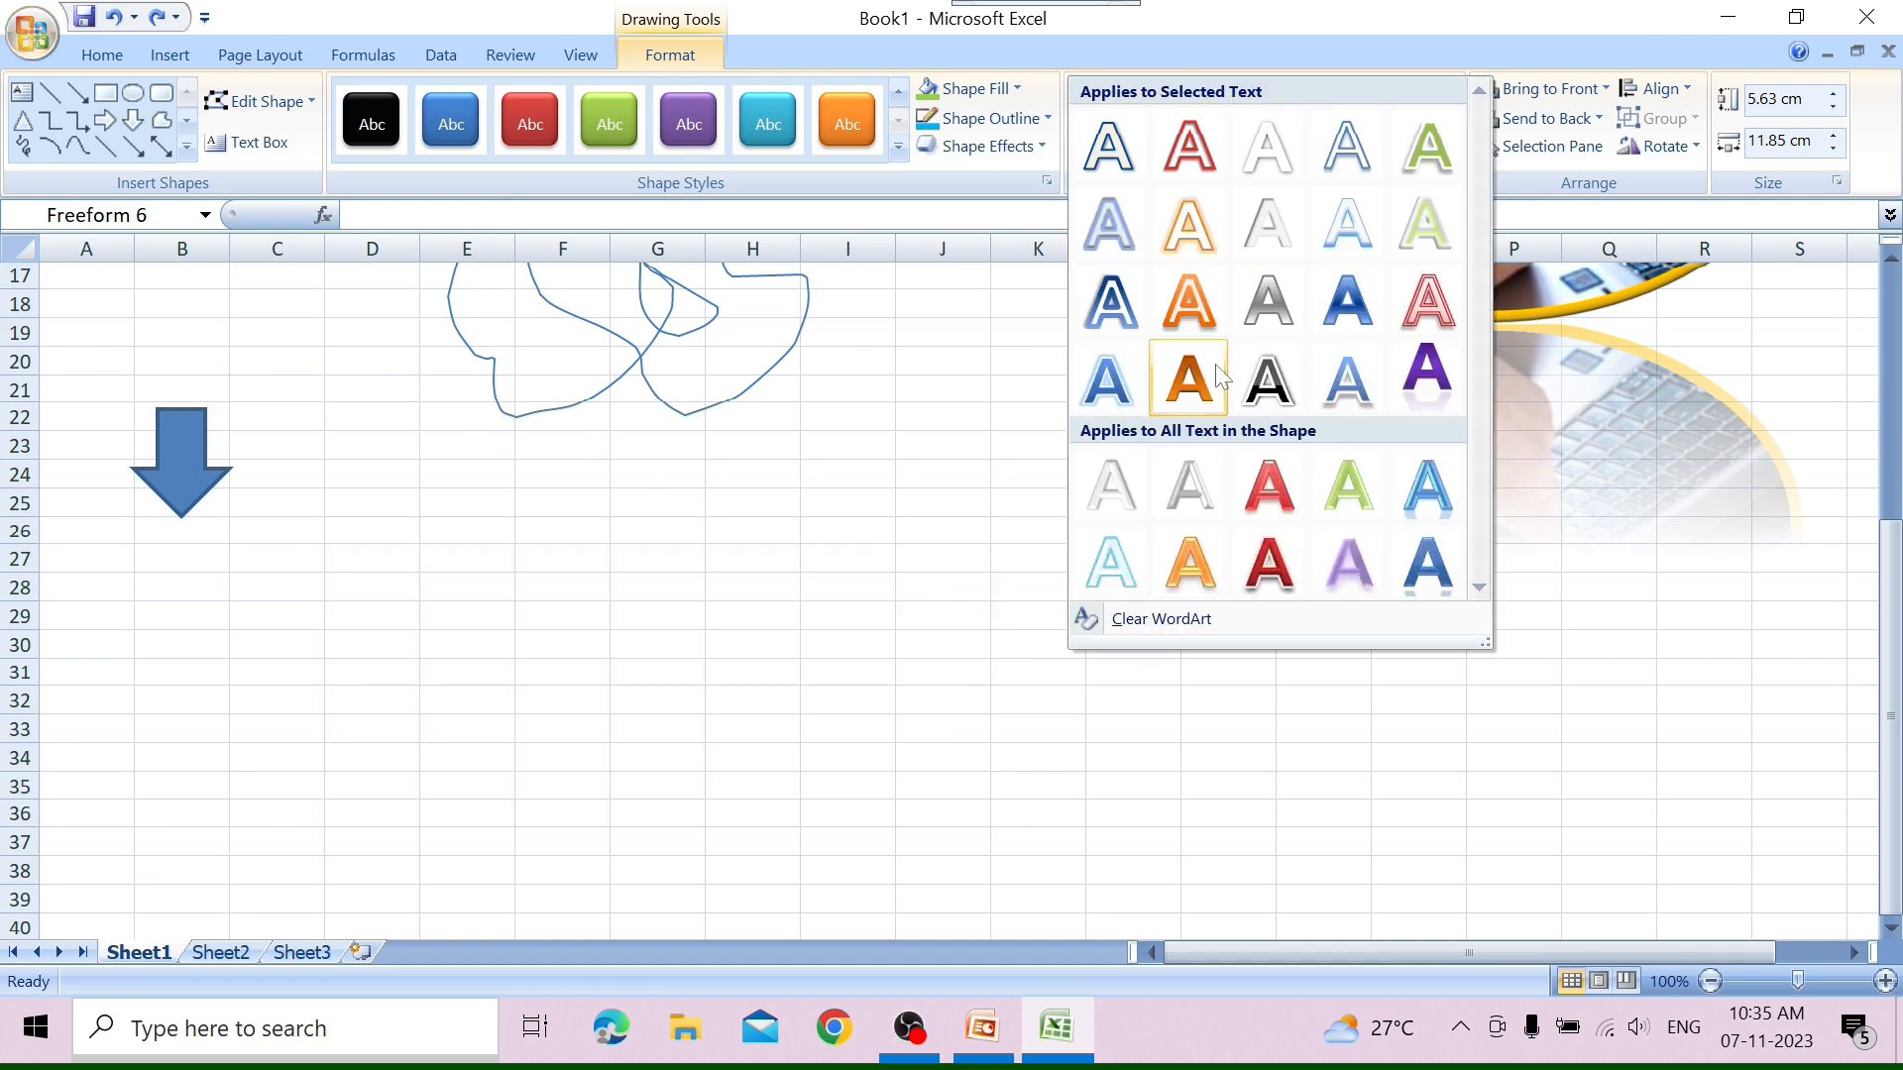
pyautogui.click(1194, 376)
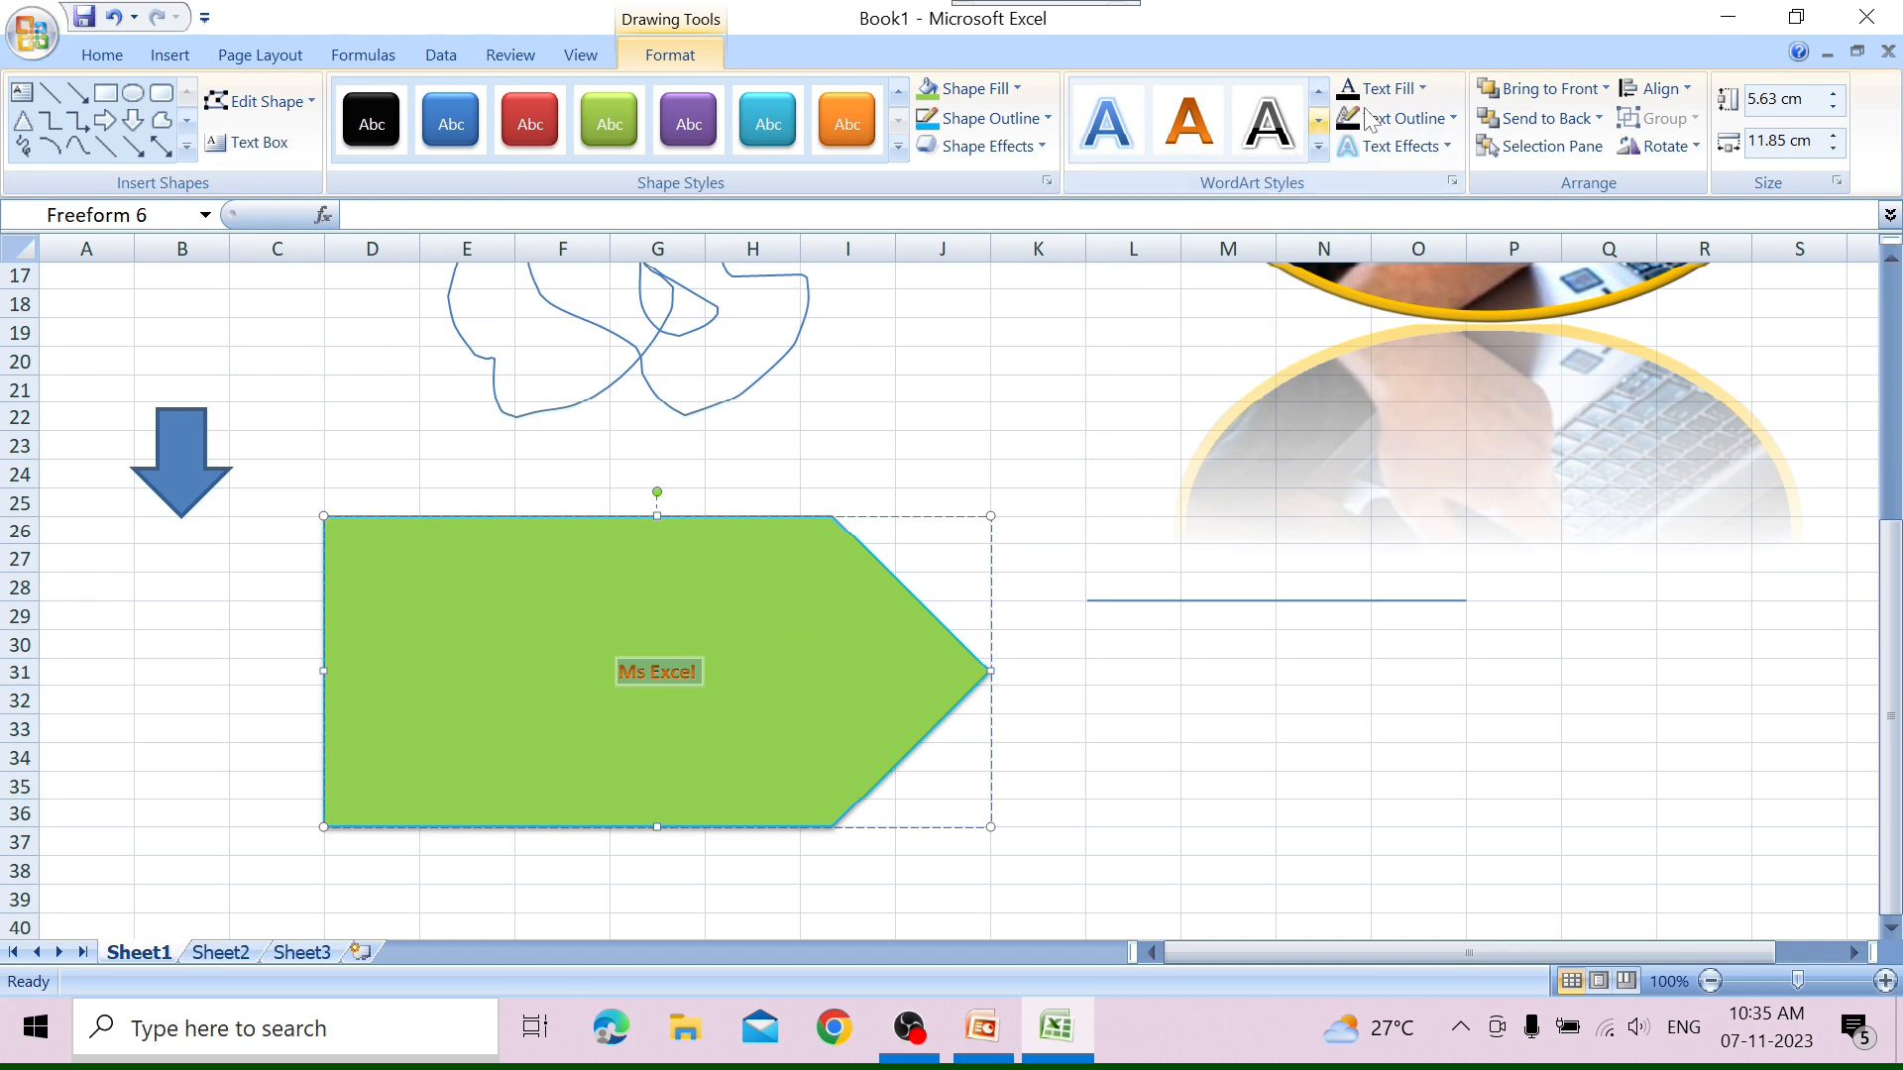
# Set the "Ms Excel" text's fill to standard yellow and its outline to standard red.
pyautogui.click(1422, 88)
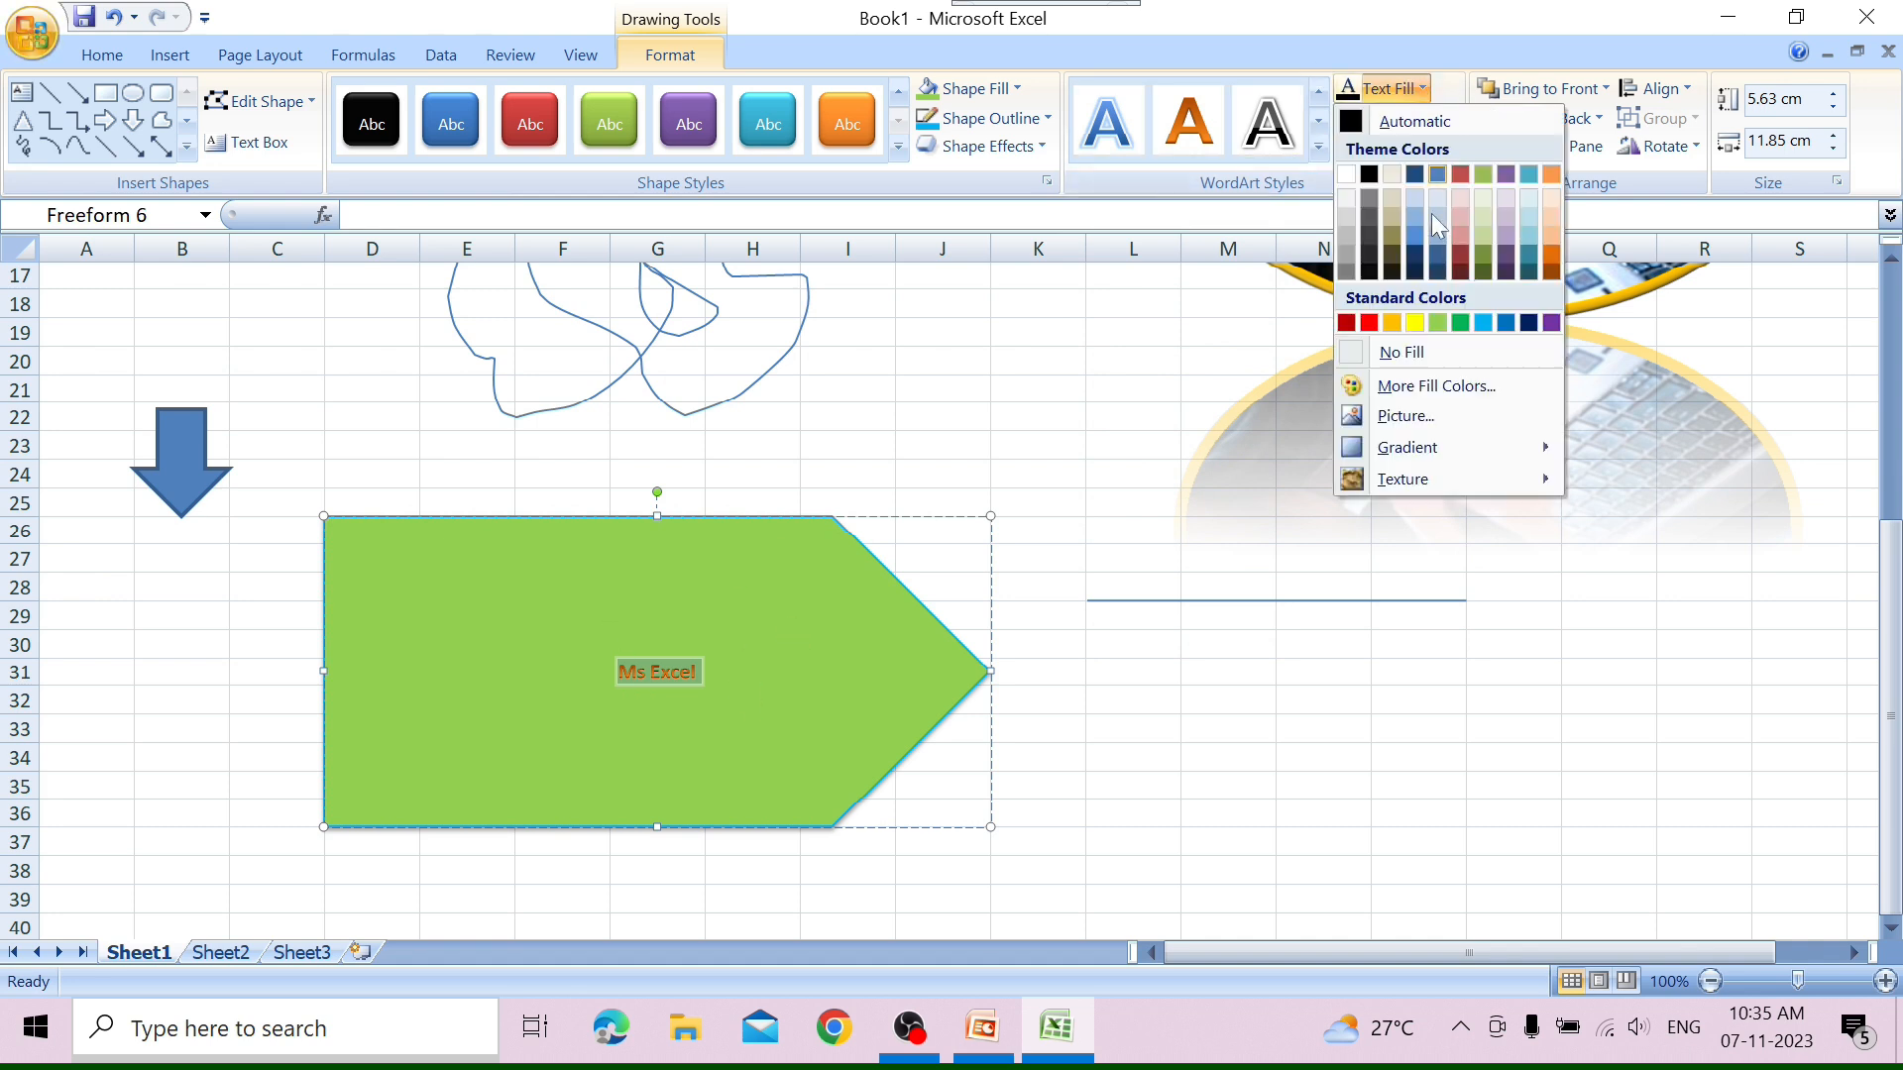
pyautogui.click(1415, 323)
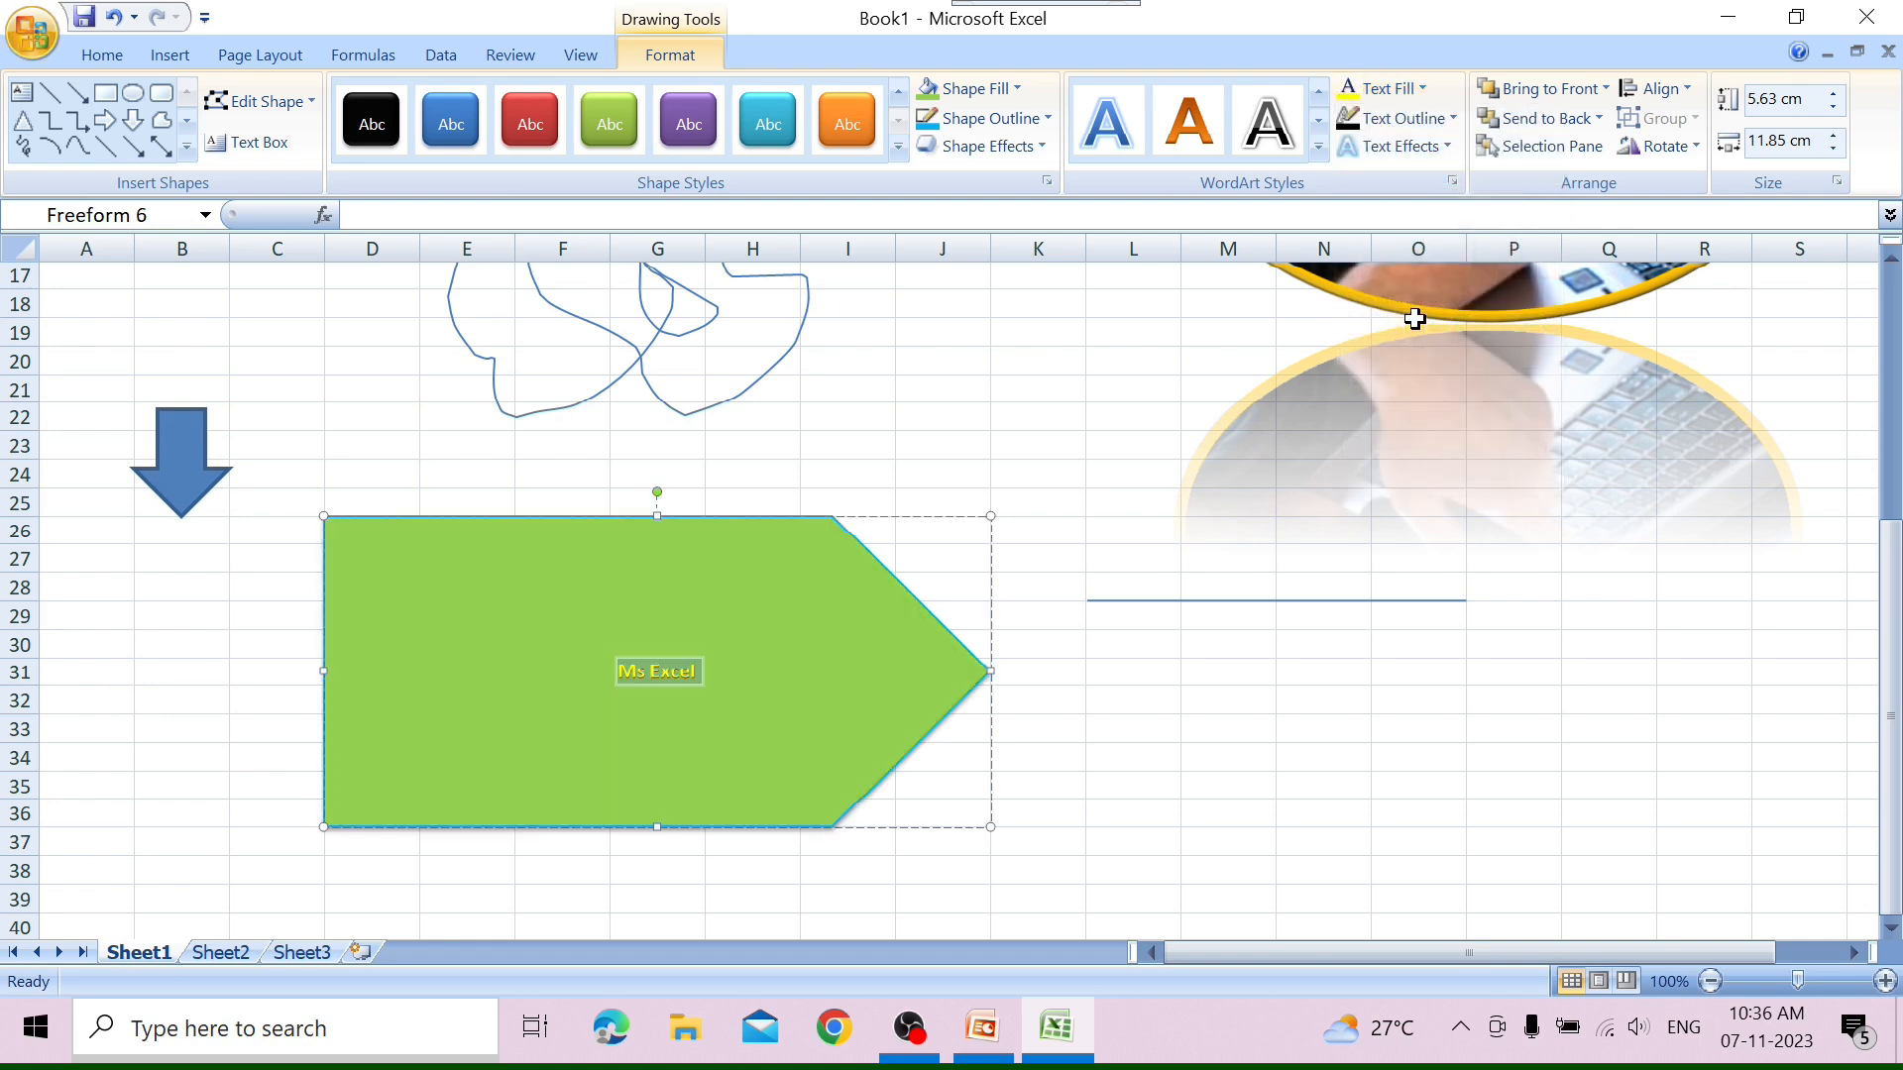
pyautogui.click(1427, 119)
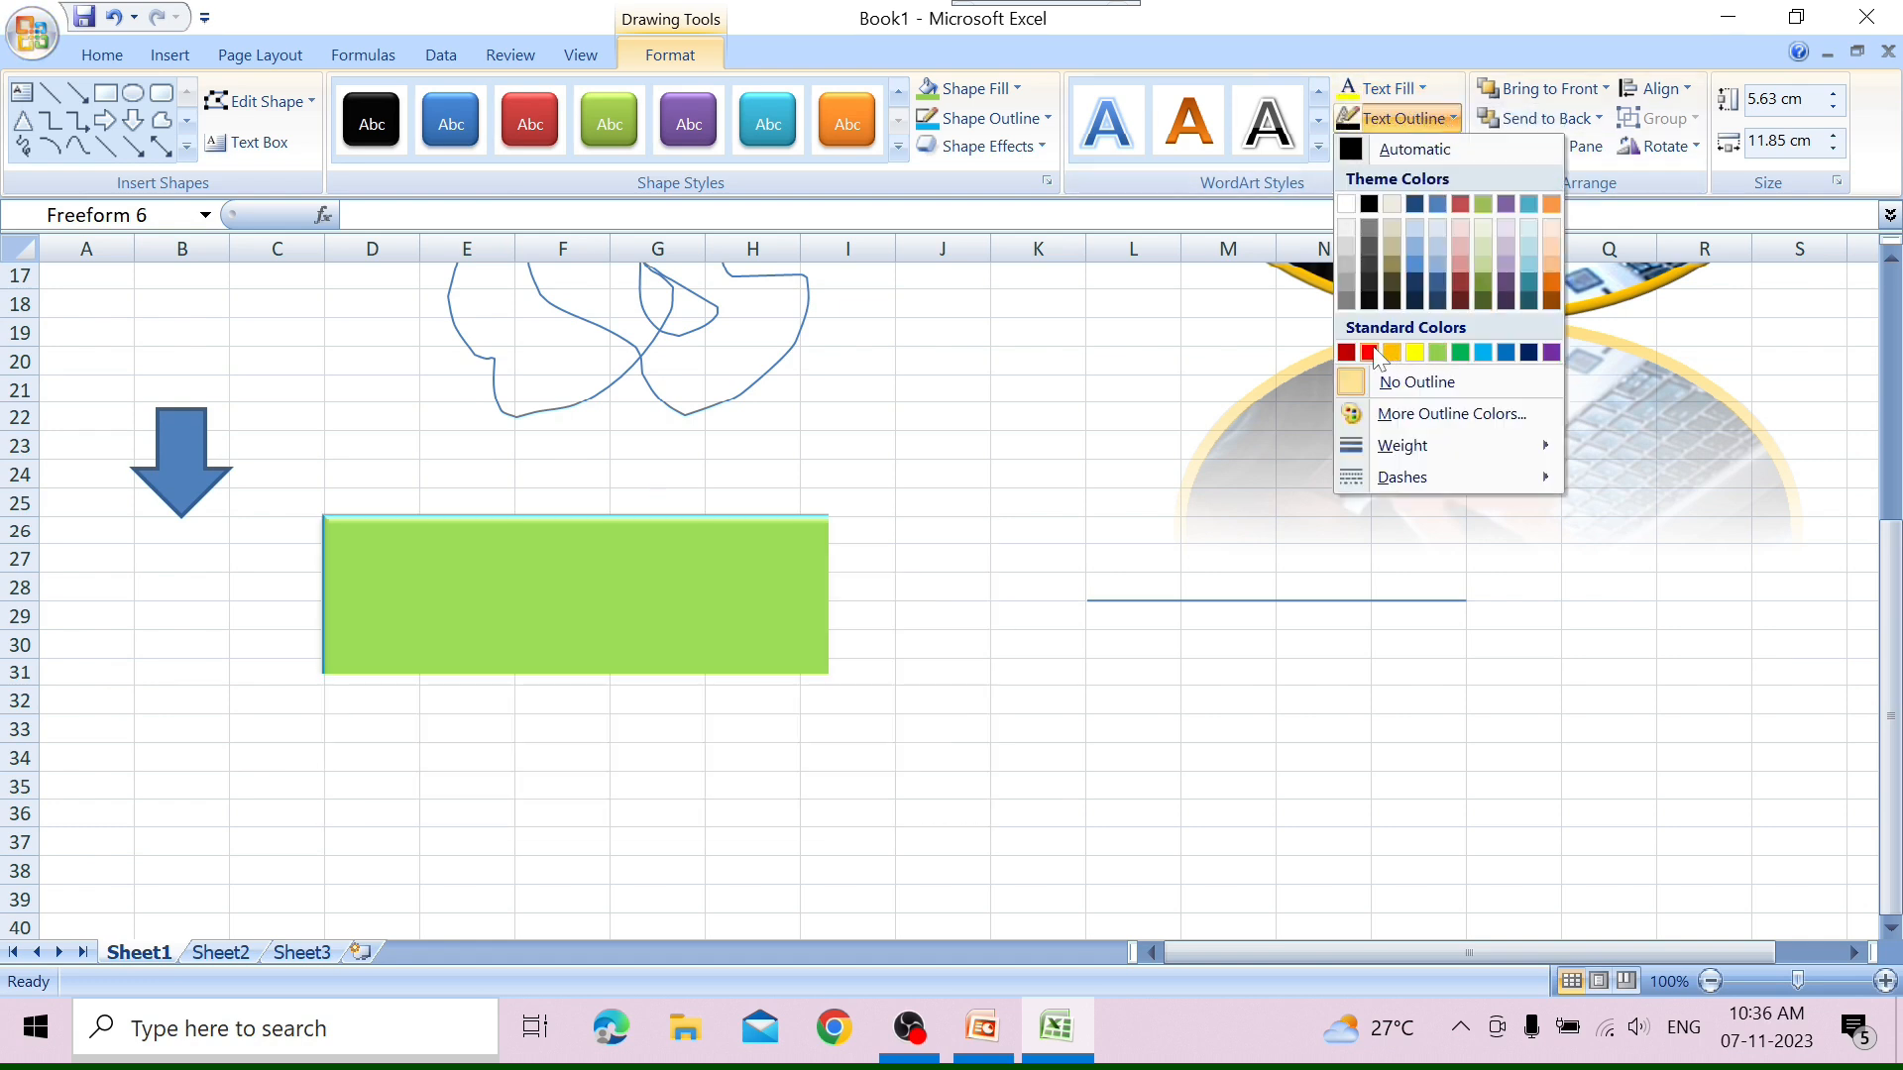
pyautogui.click(1369, 352)
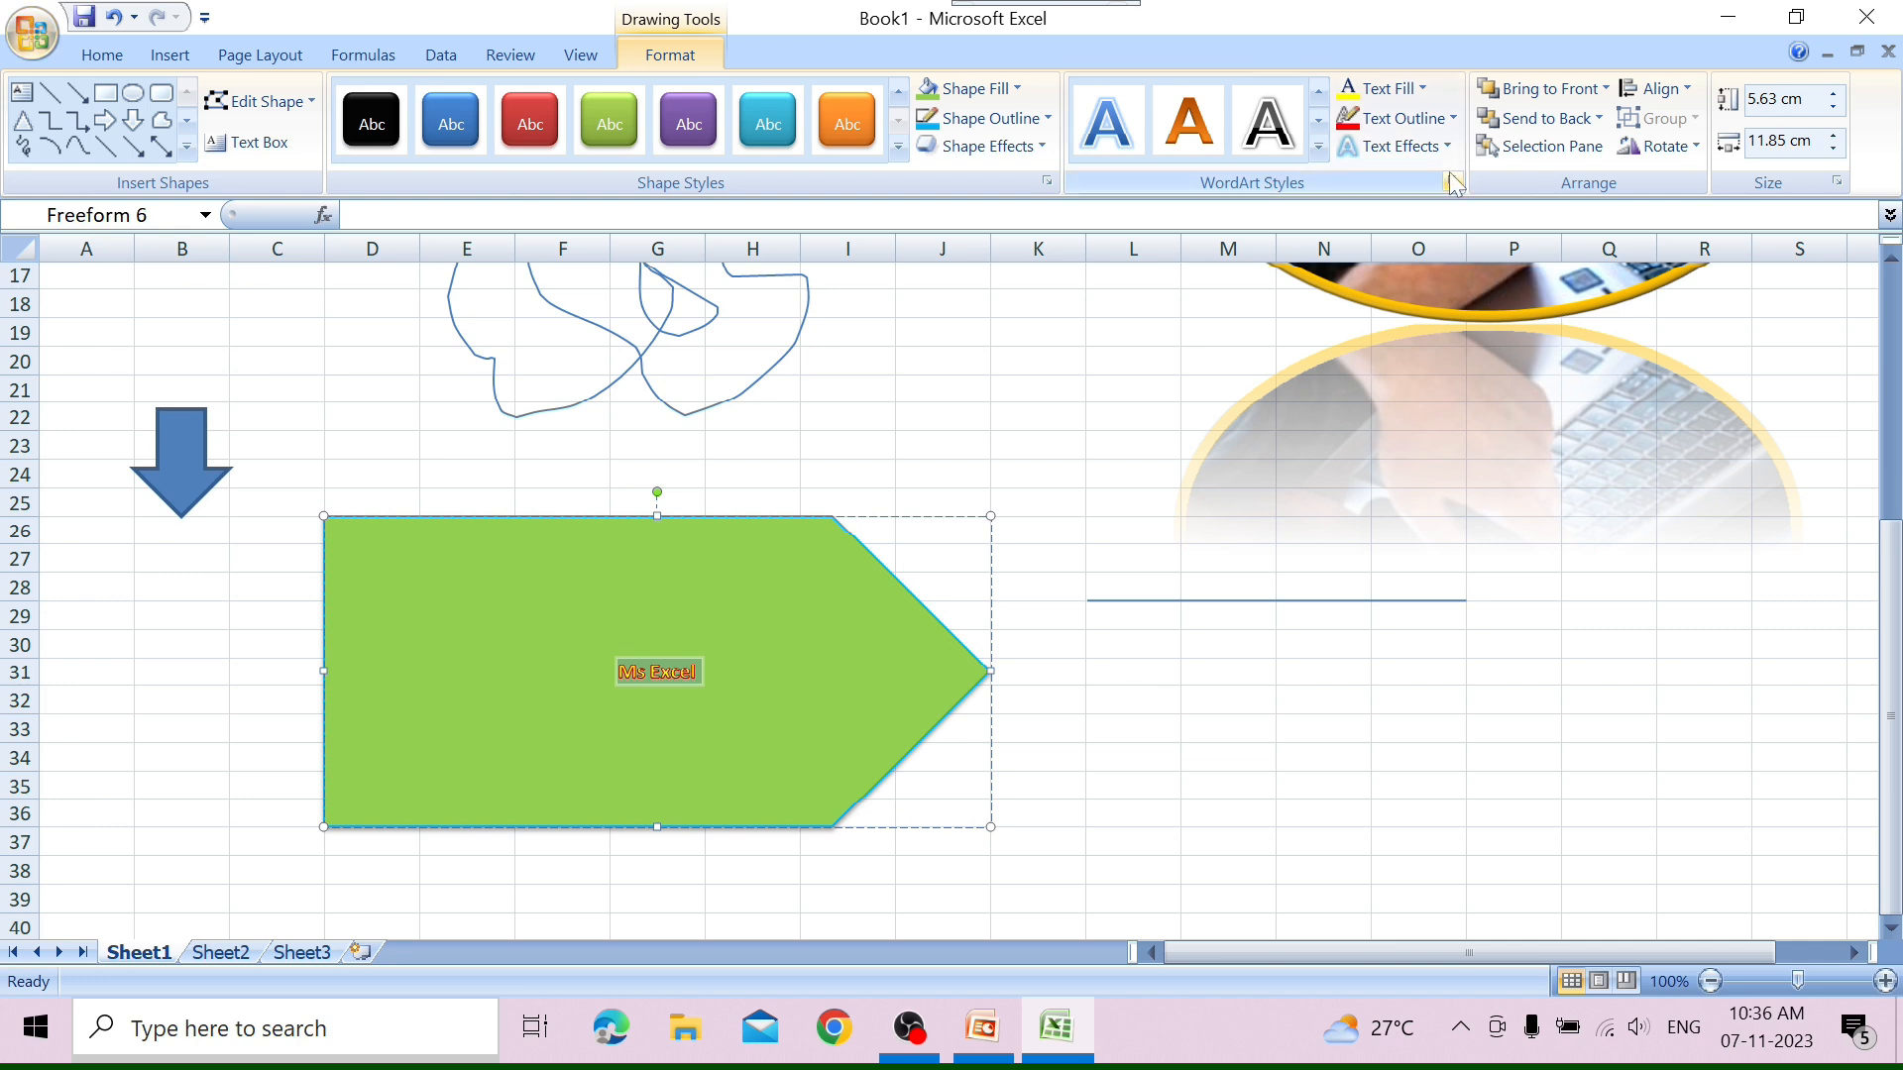
# Apply a reflection variation to the "Ms Excel" text and deselect the pentagon.
pyautogui.click(1427, 147)
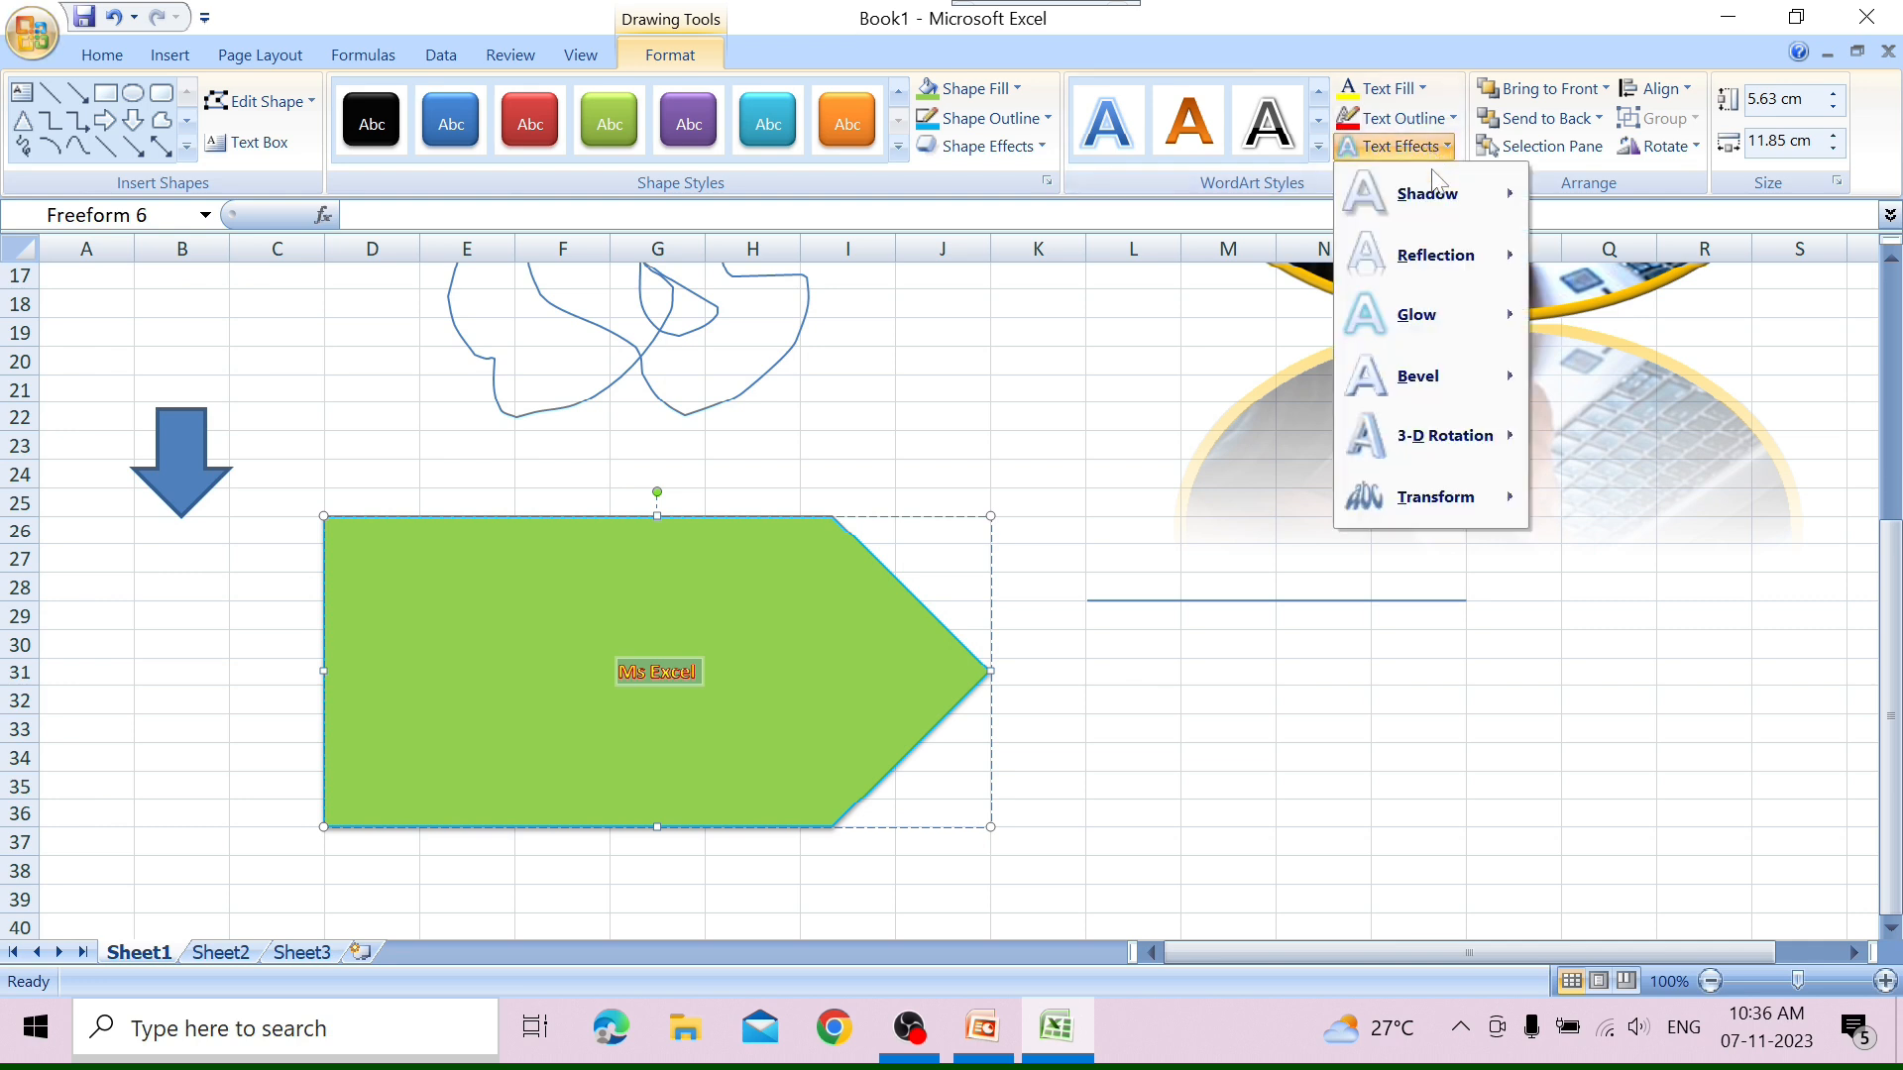
pyautogui.moveTo(1449, 210)
pyautogui.moveTo(1447, 256)
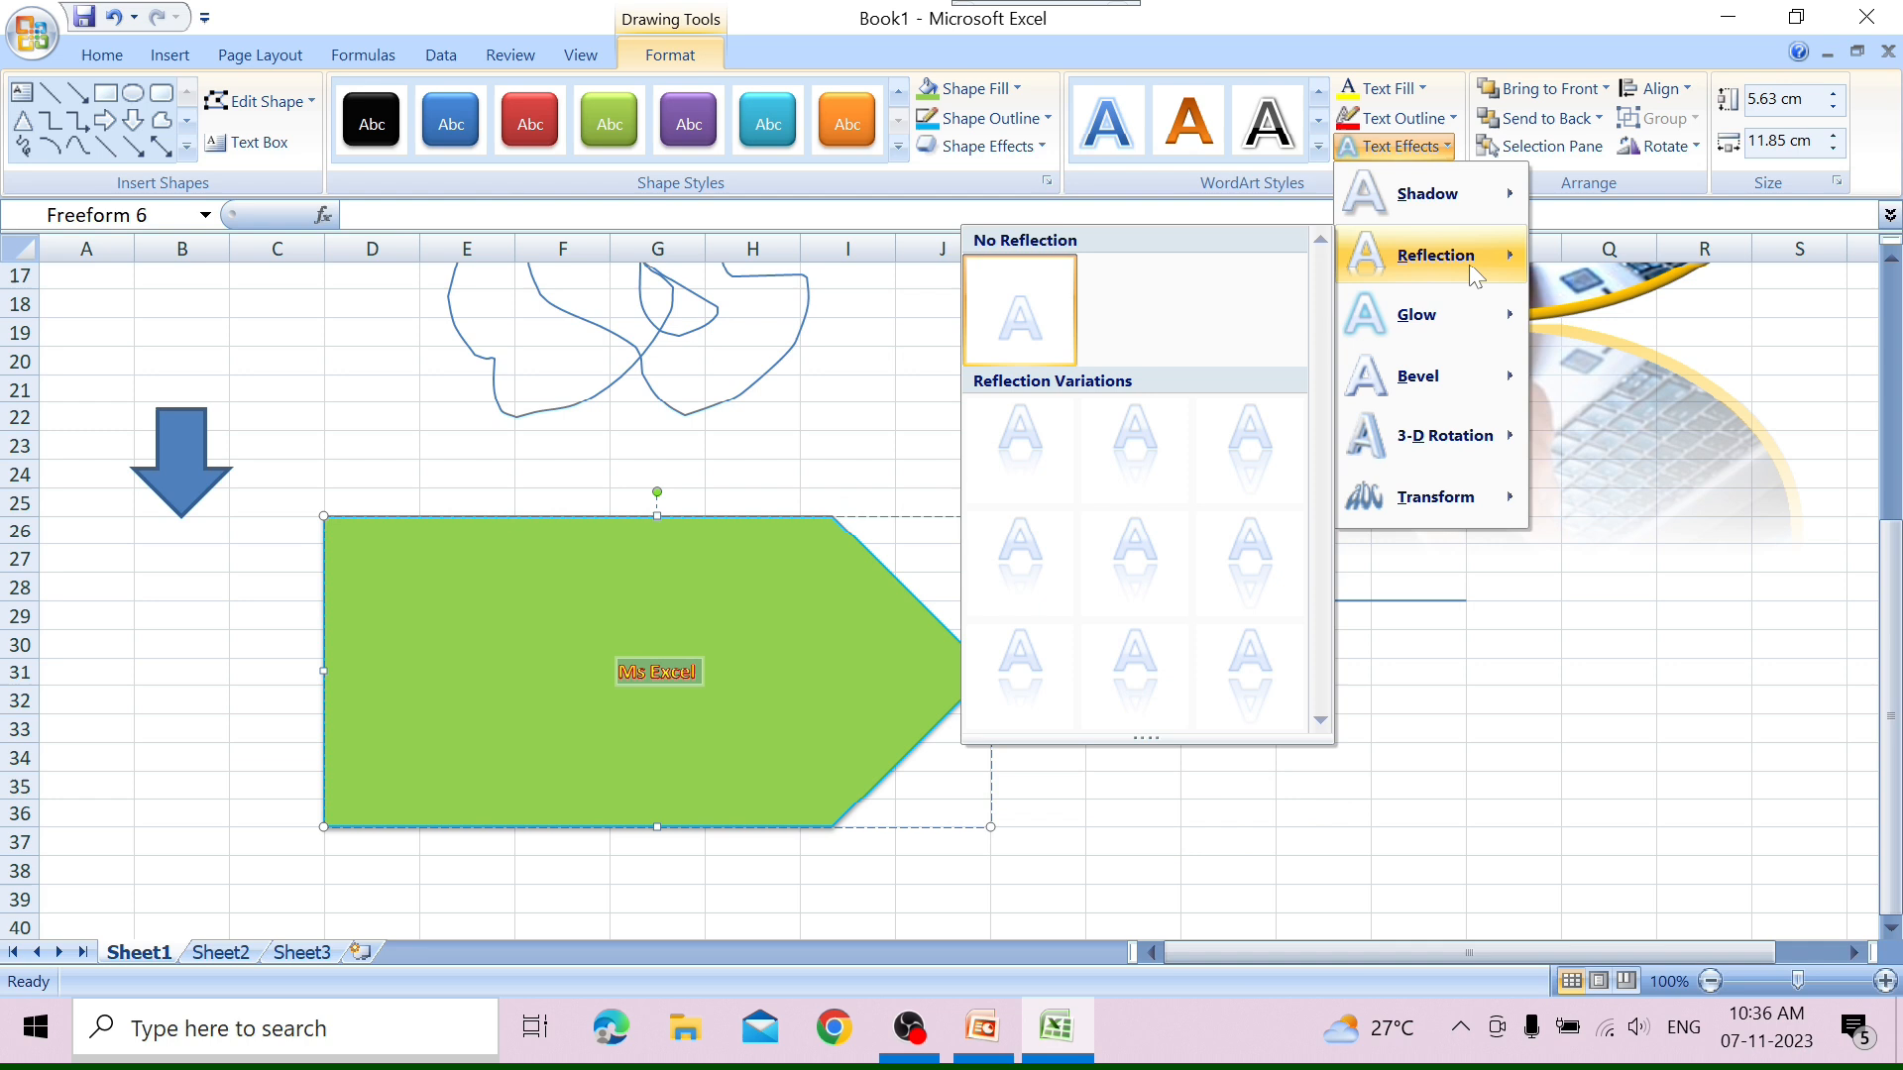
pyautogui.click(1277, 506)
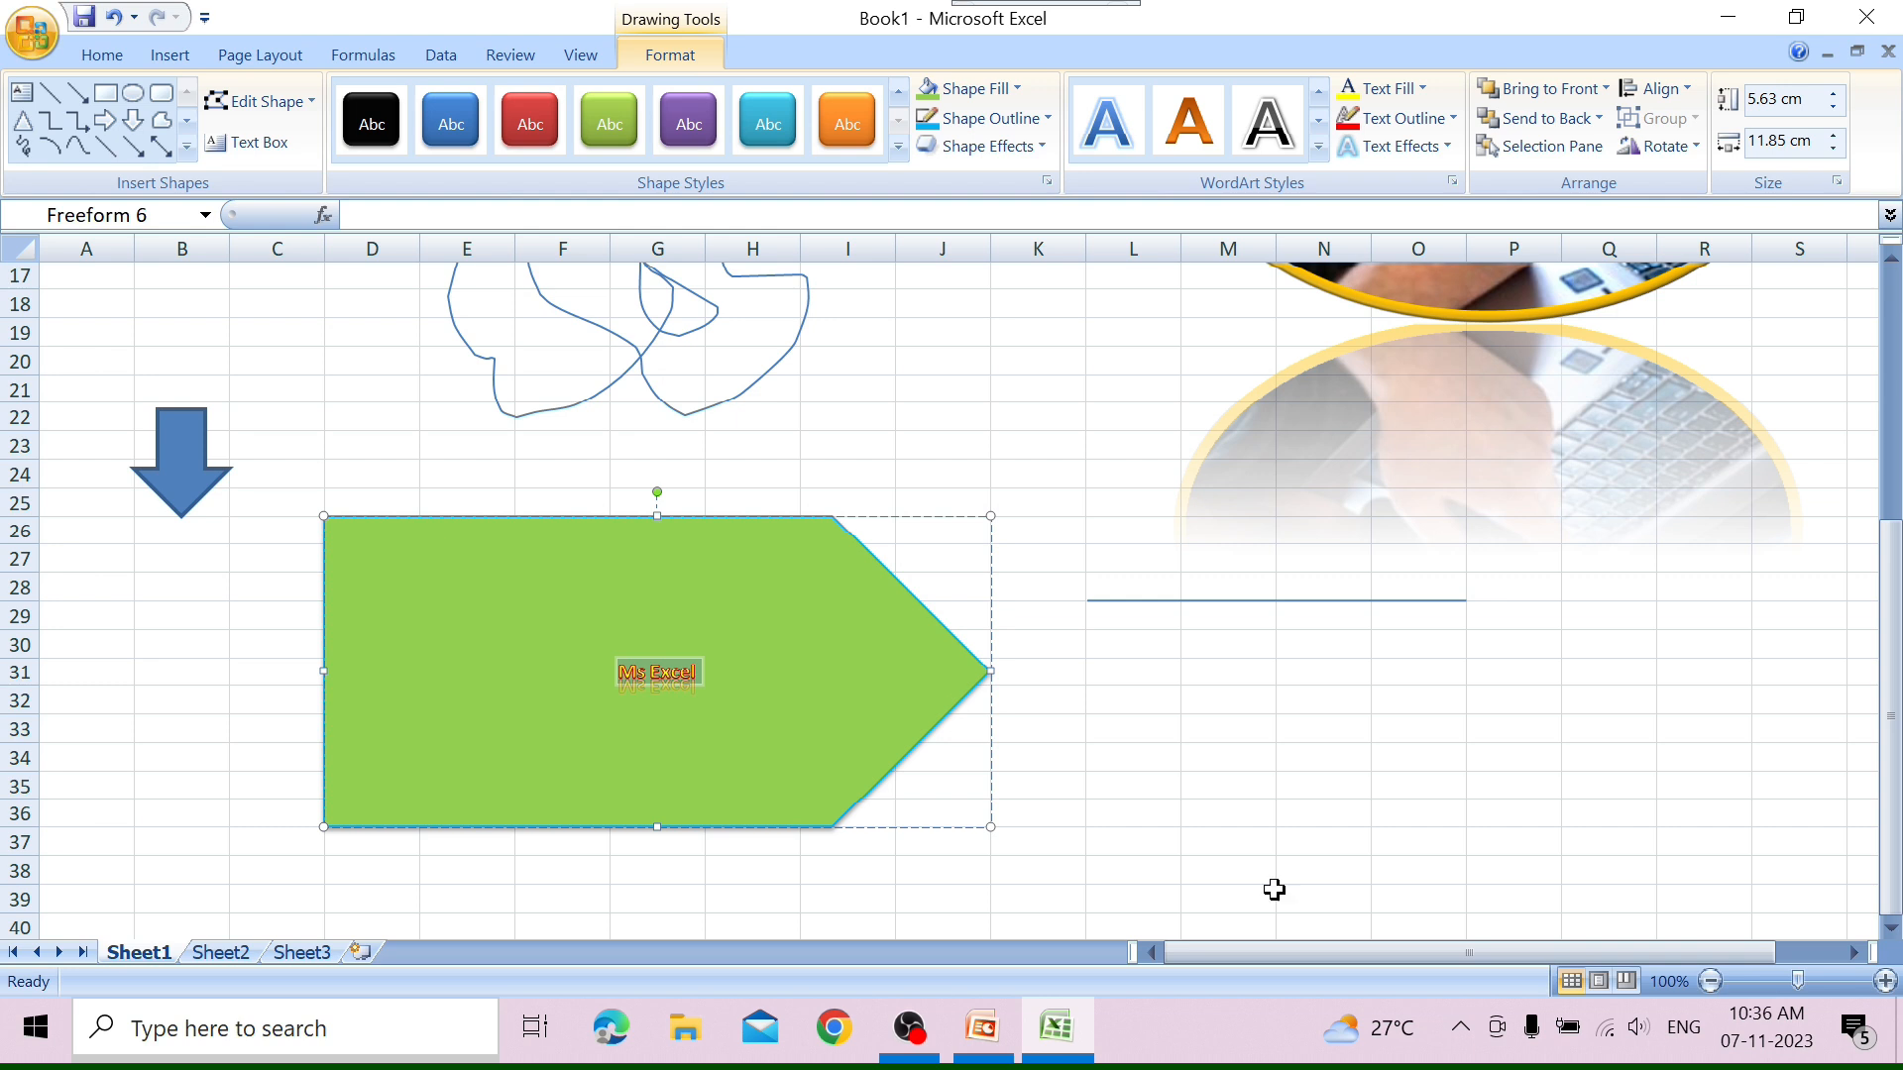
pyautogui.click(1281, 839)
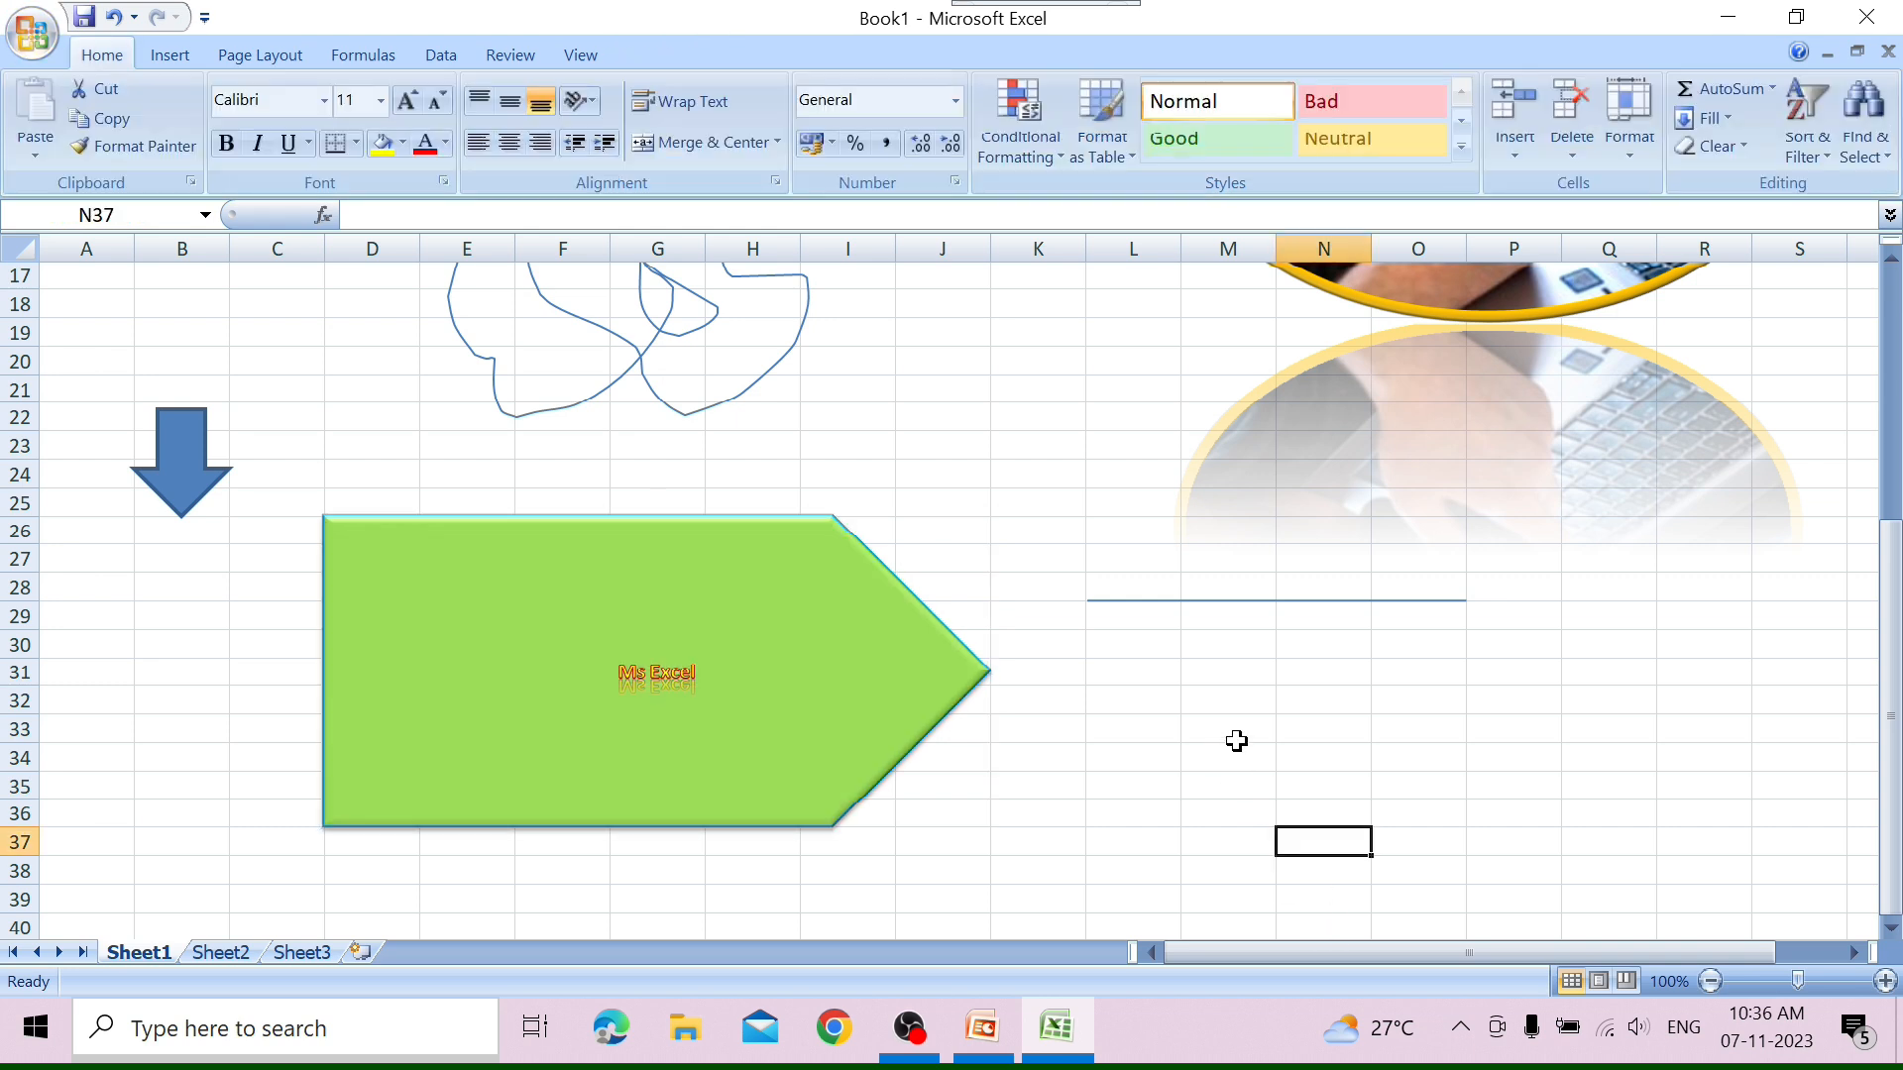
# Examine the SmartArt graphic categories List, Process, Cycle, Hierarchy, Relationship, Matrix and Pyramid.
pyautogui.click(175, 52)
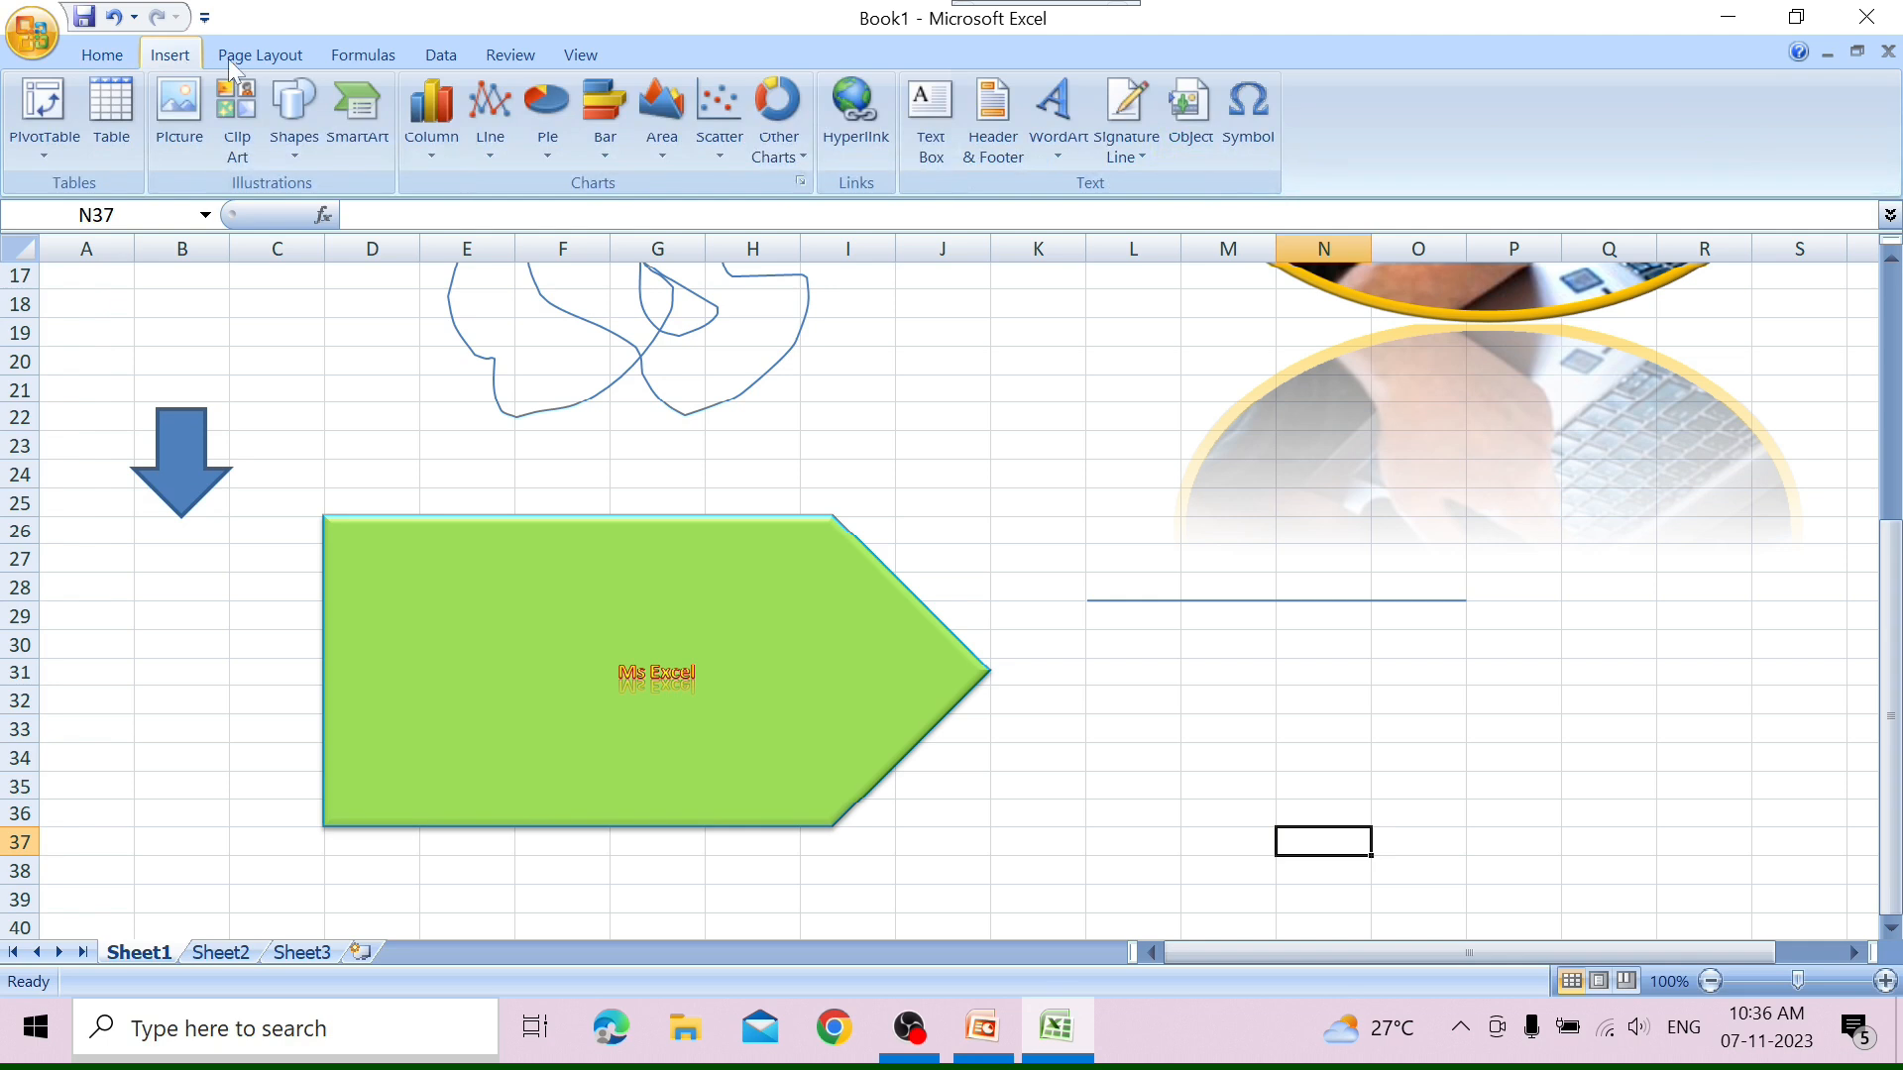
pyautogui.click(352, 146)
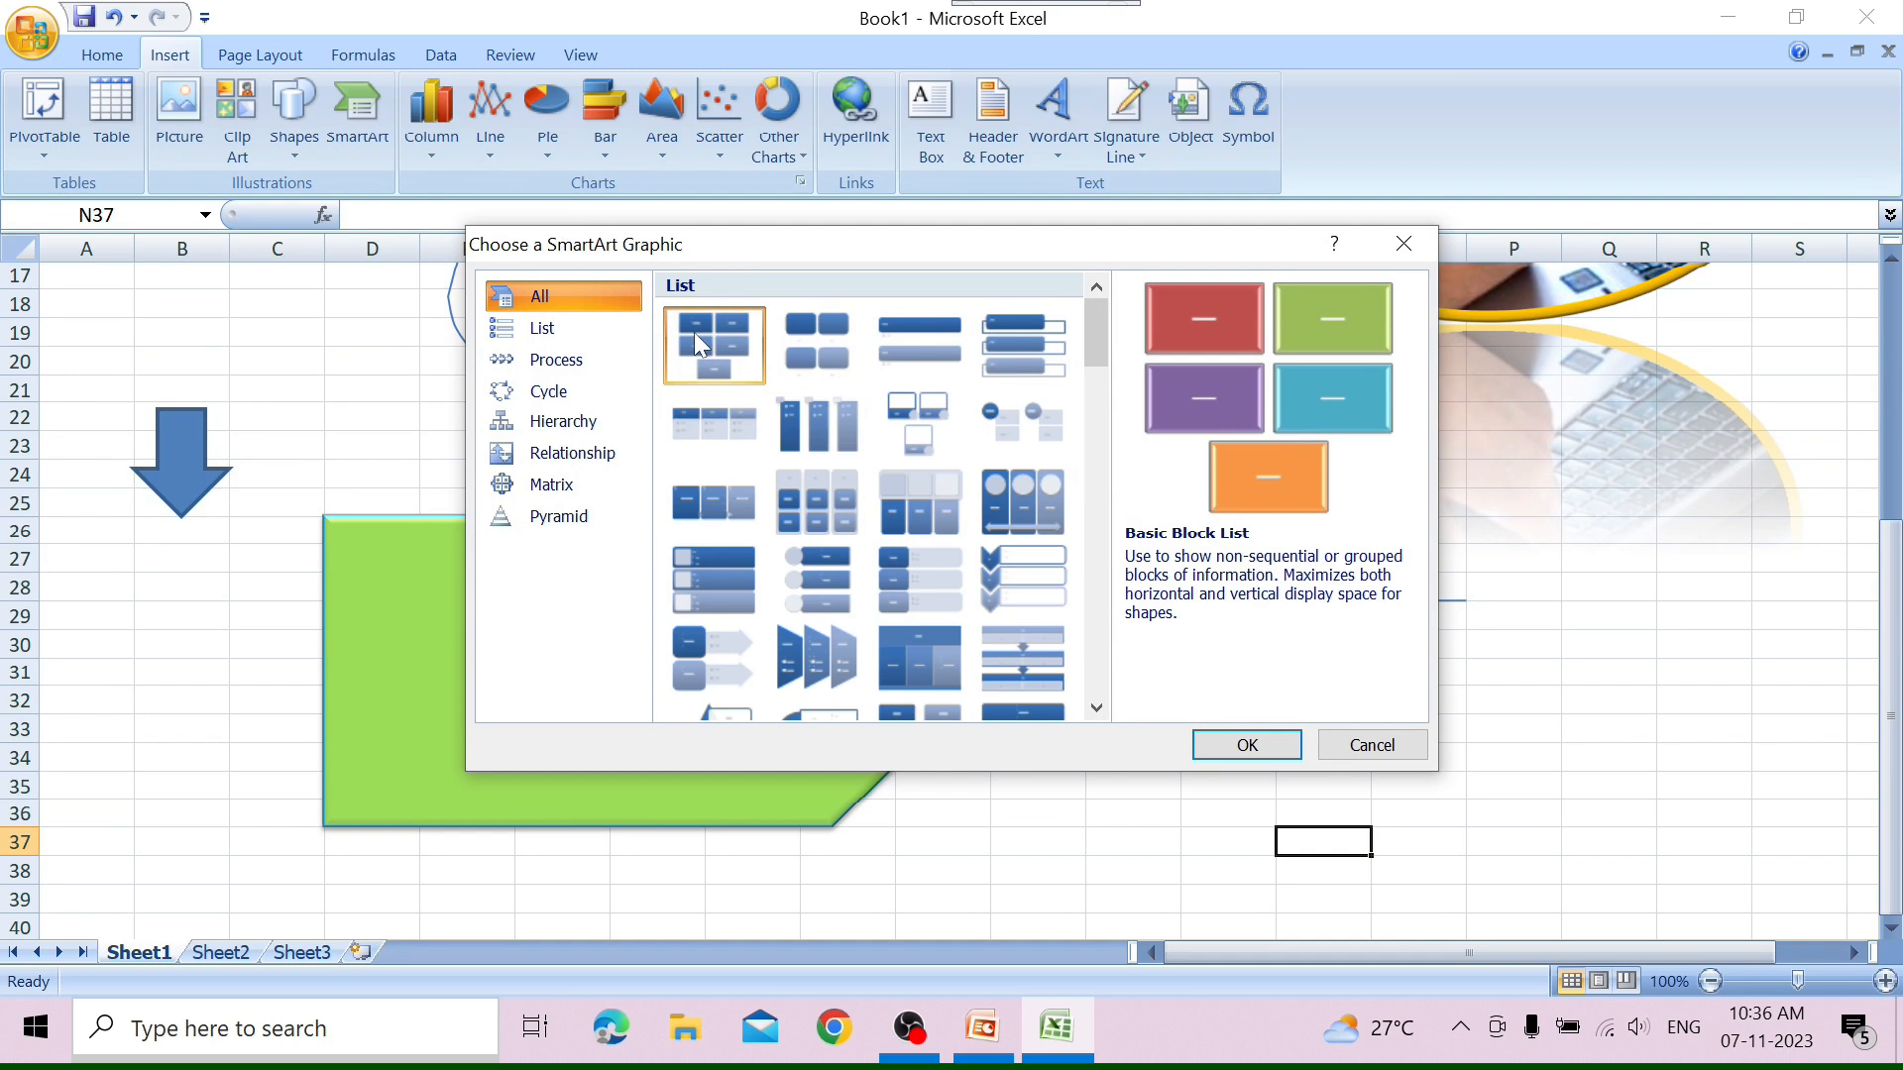
pyautogui.click(581, 335)
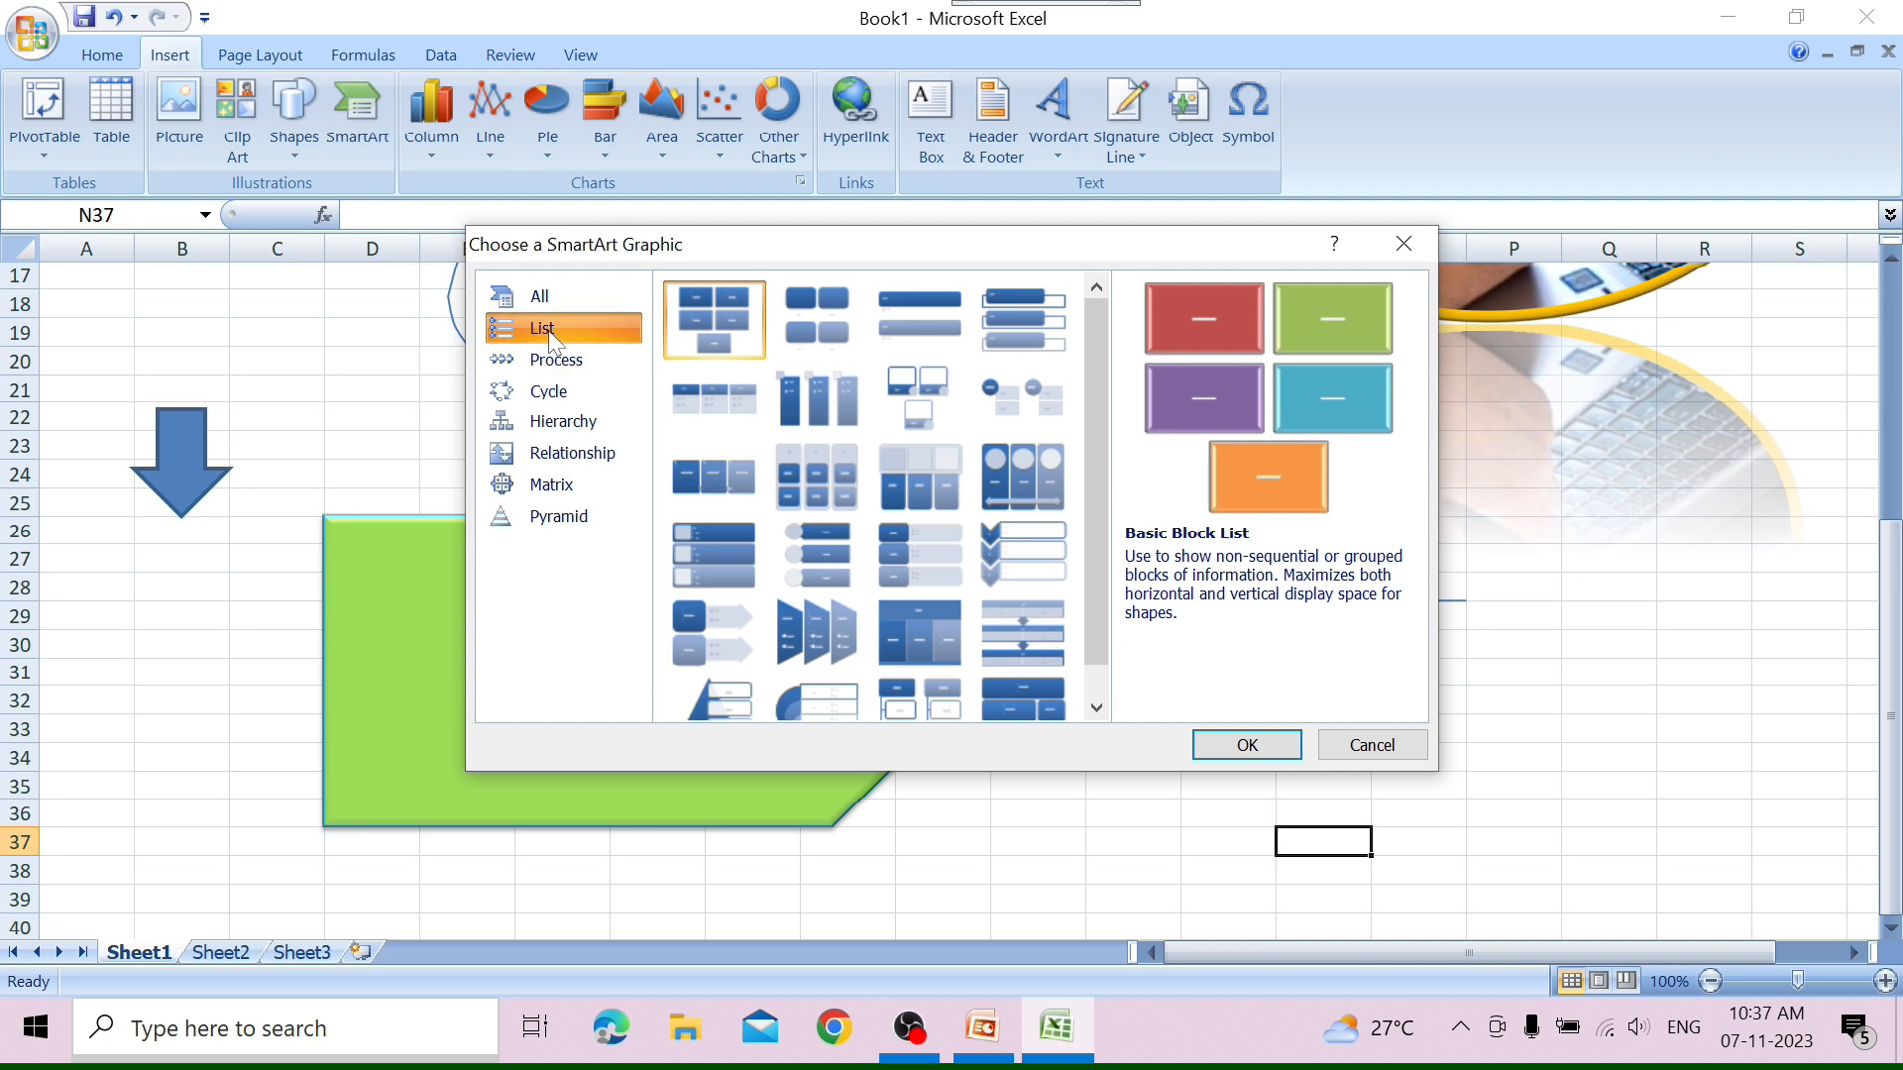
pyautogui.click(549, 359)
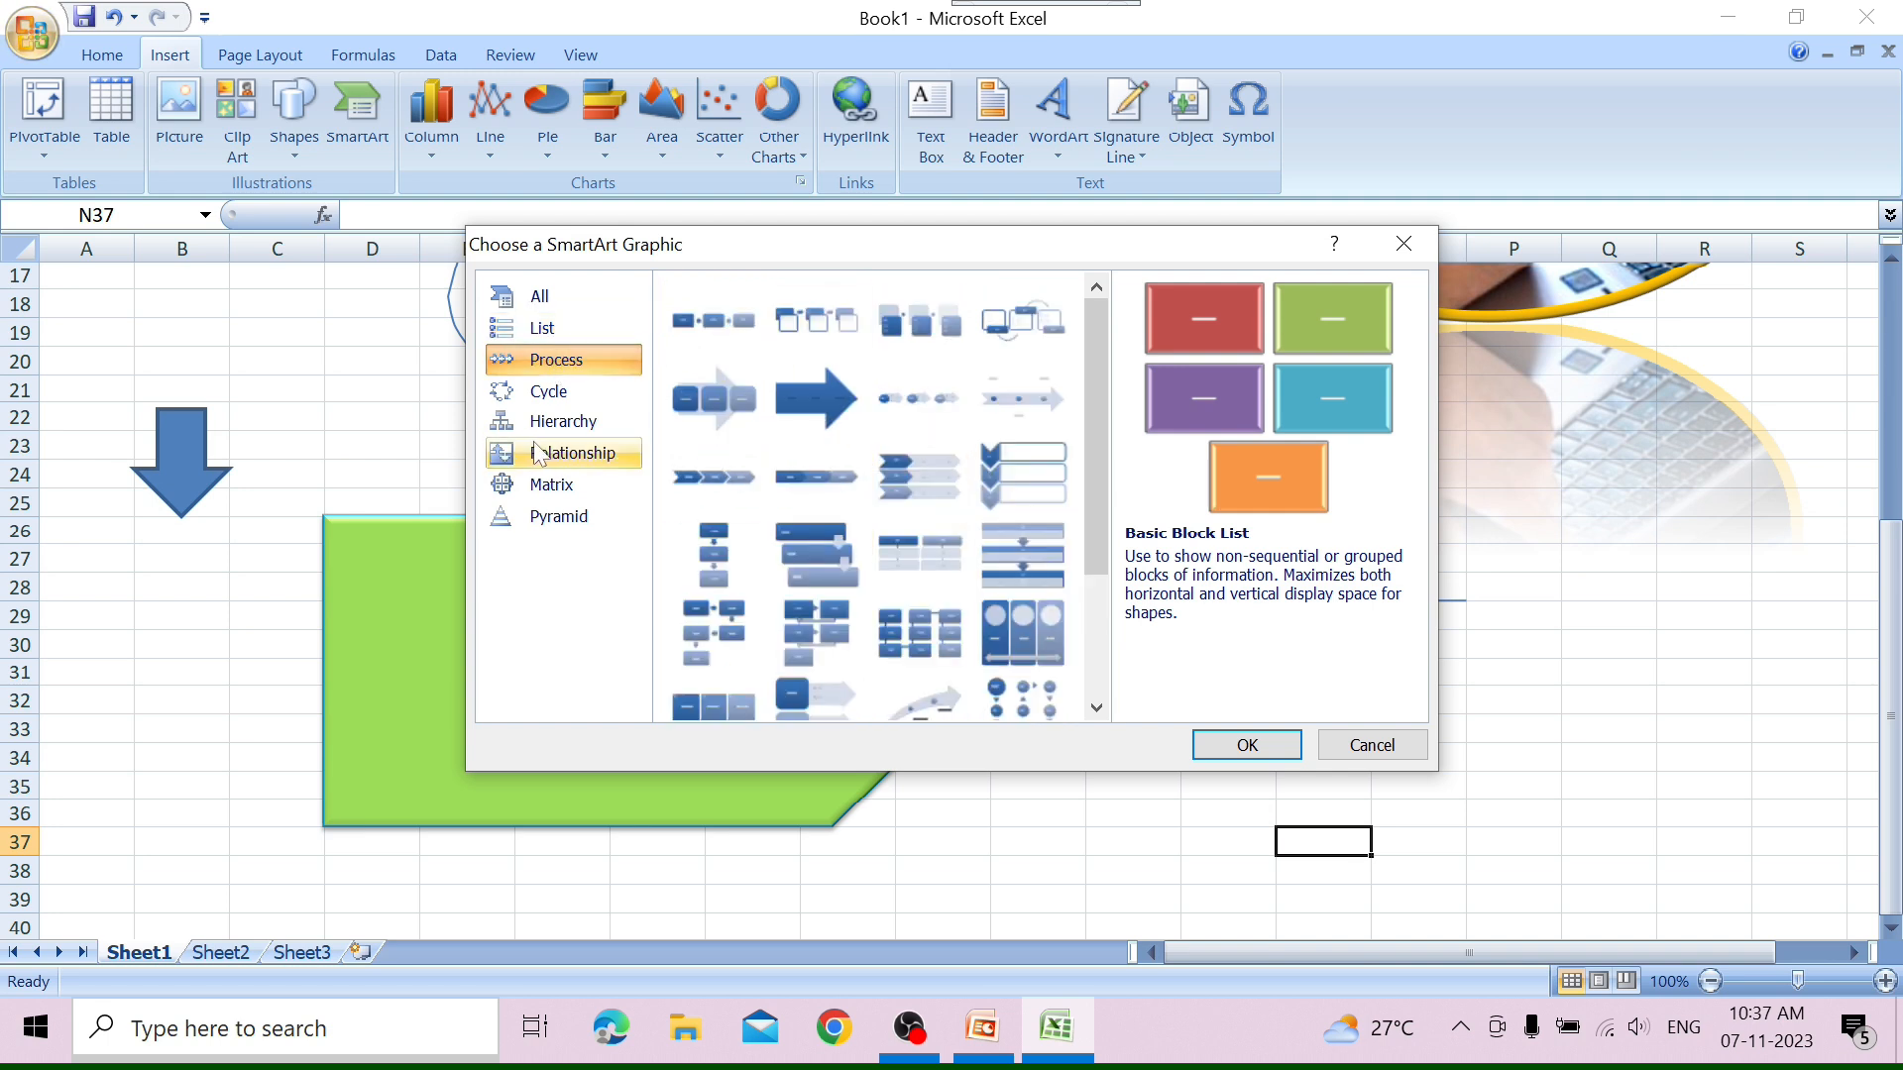
pyautogui.click(546, 394)
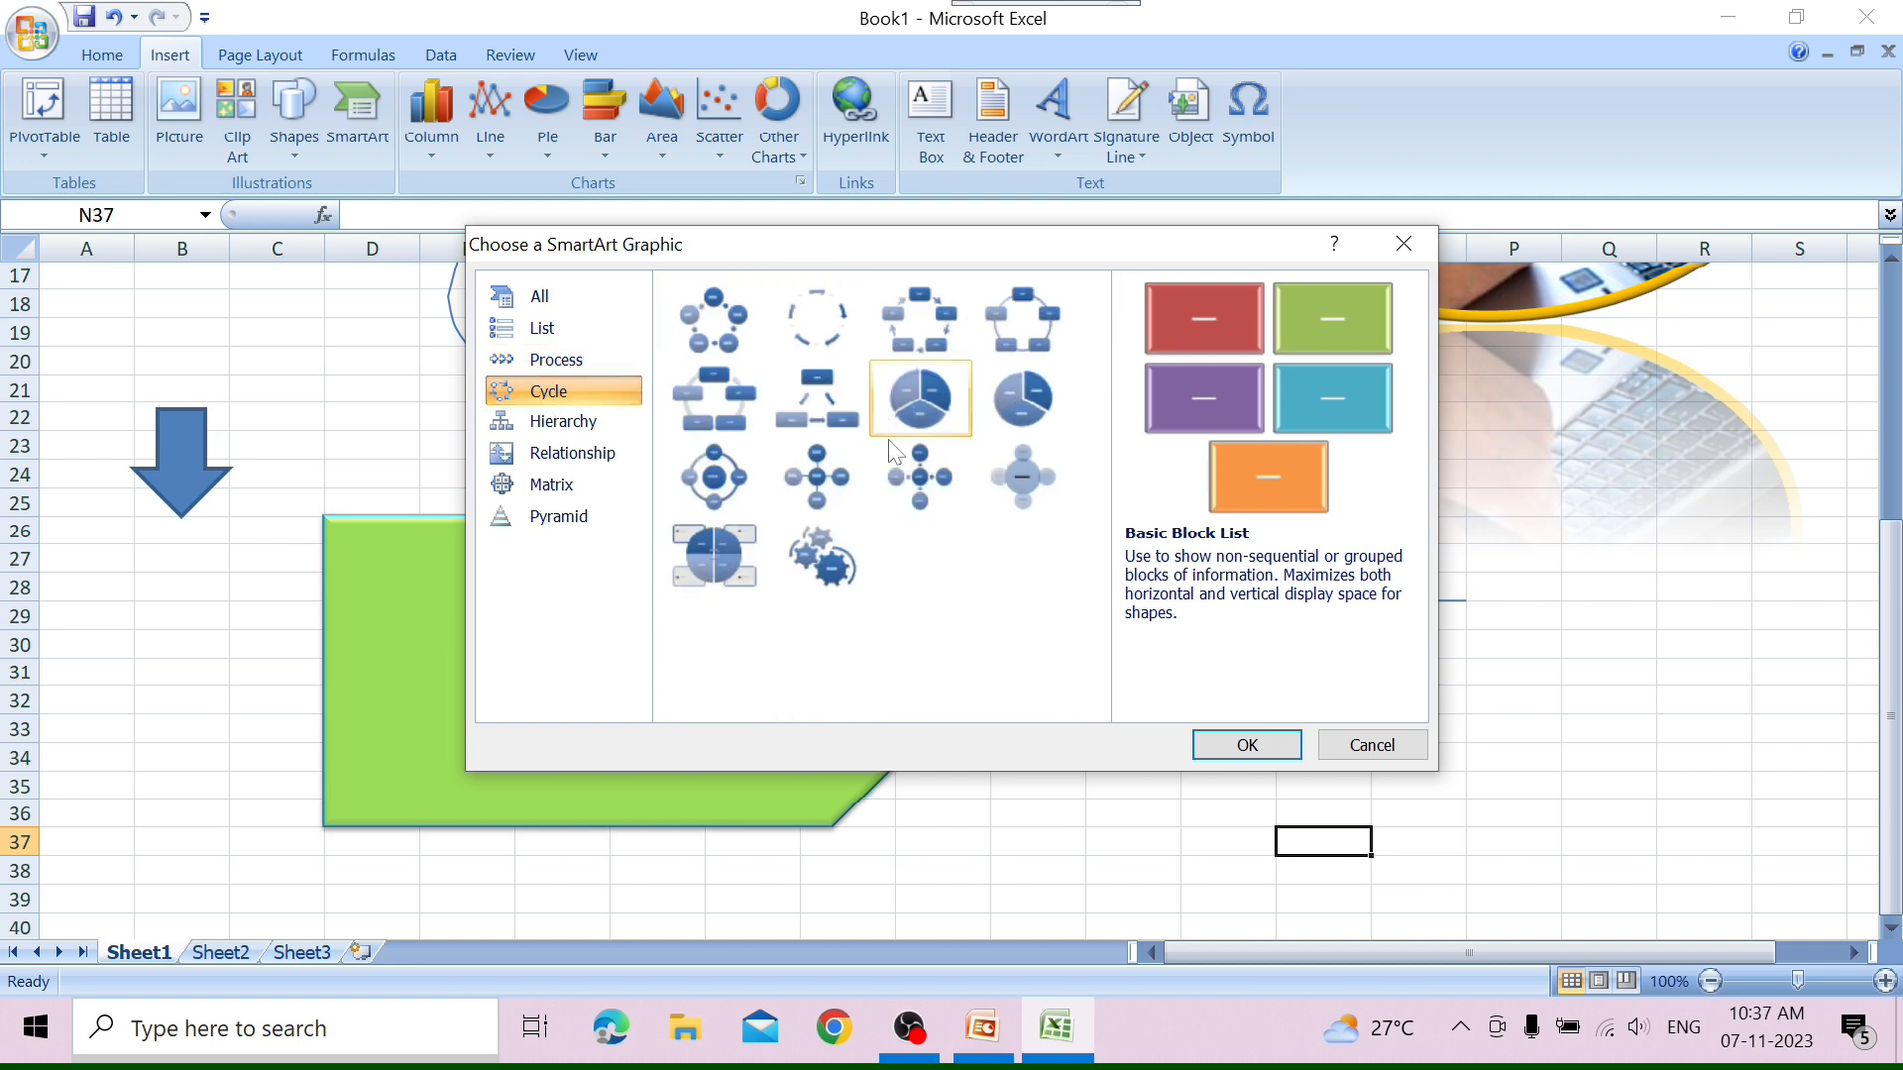
pyautogui.click(553, 424)
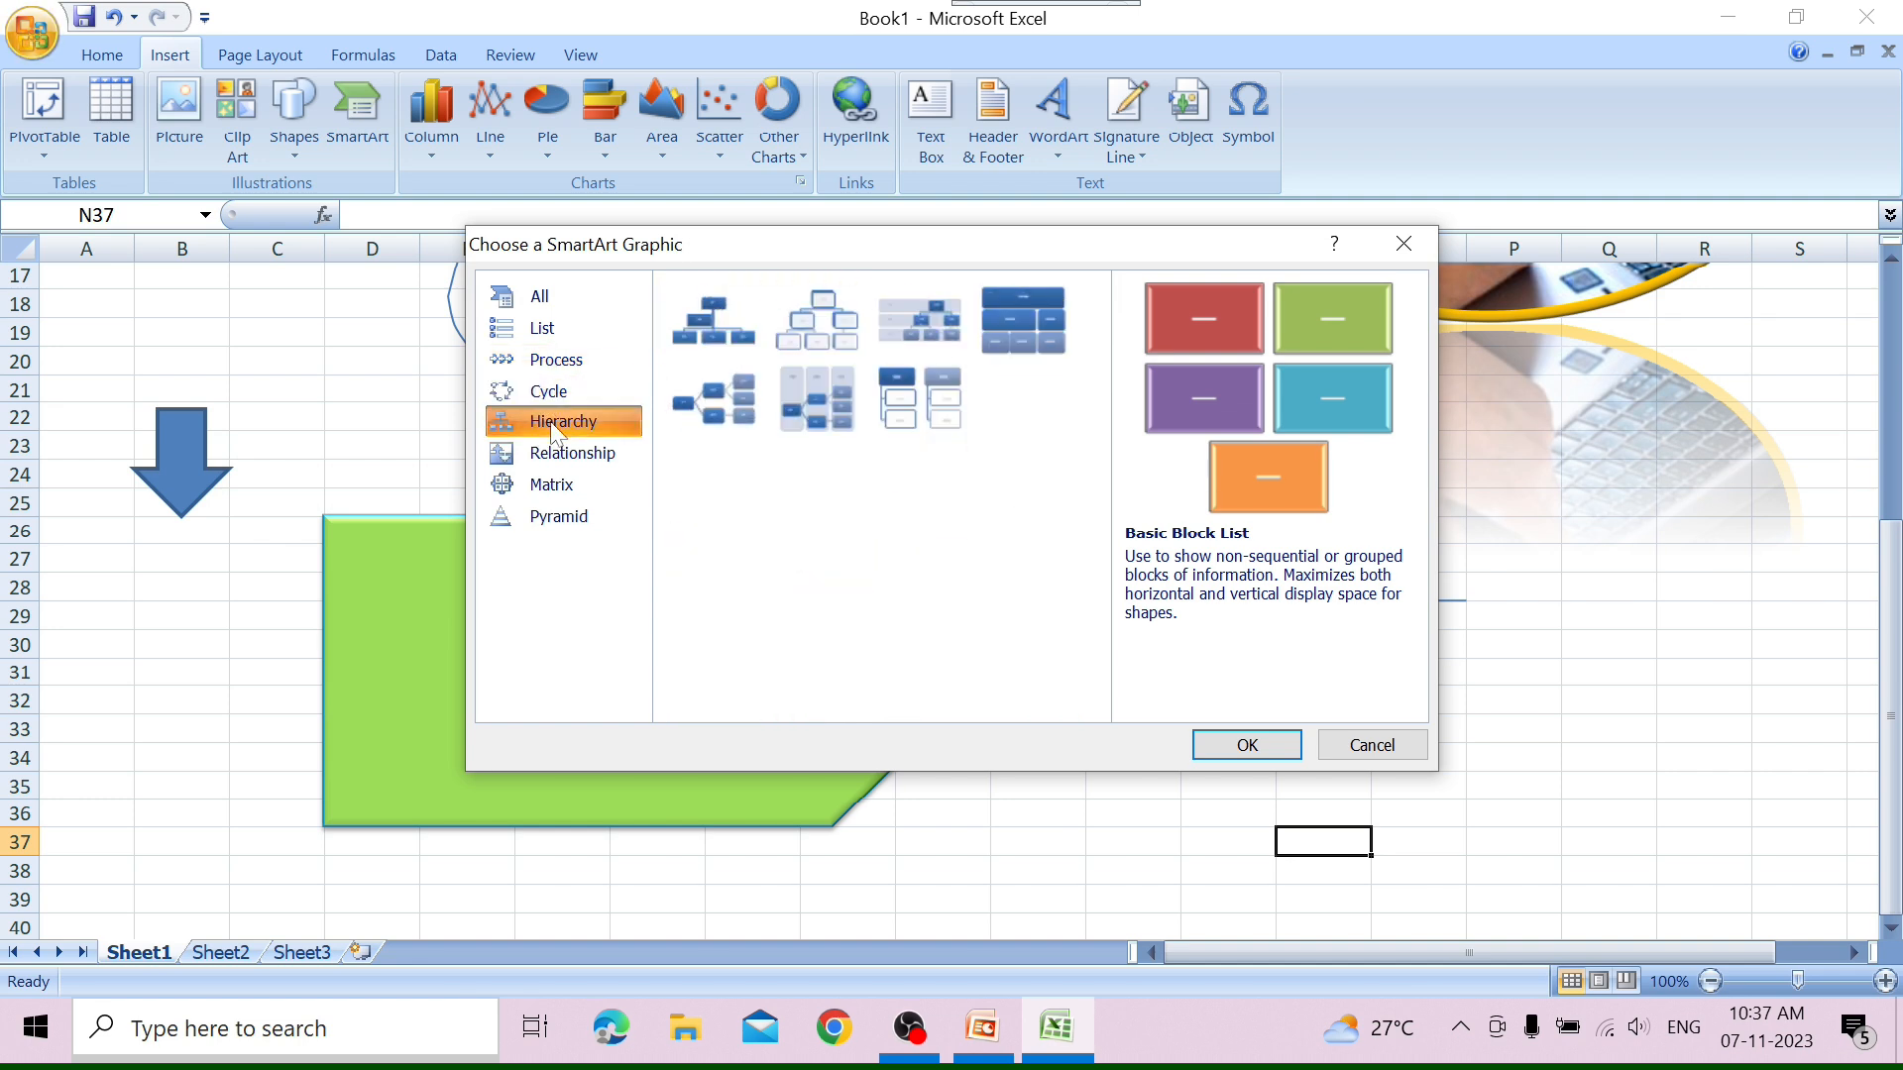
pyautogui.click(574, 458)
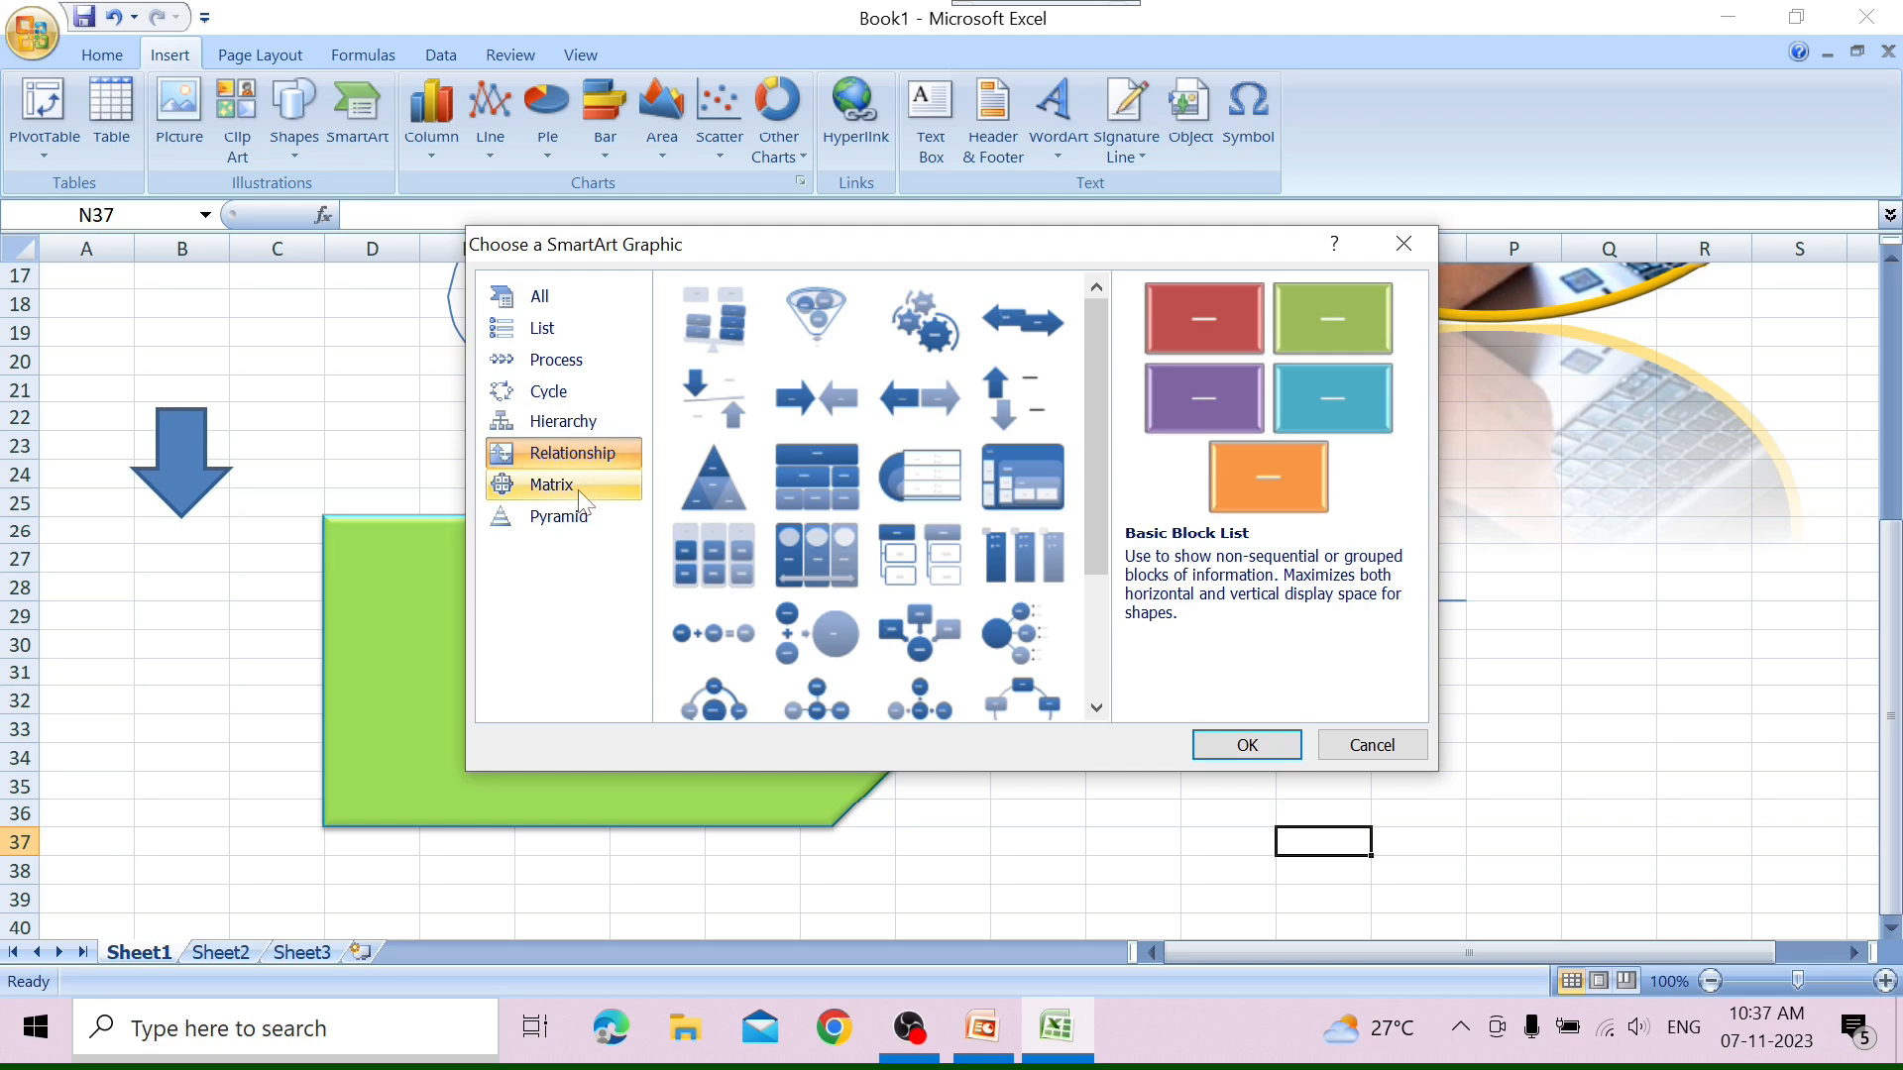
pyautogui.click(578, 484)
pyautogui.click(586, 516)
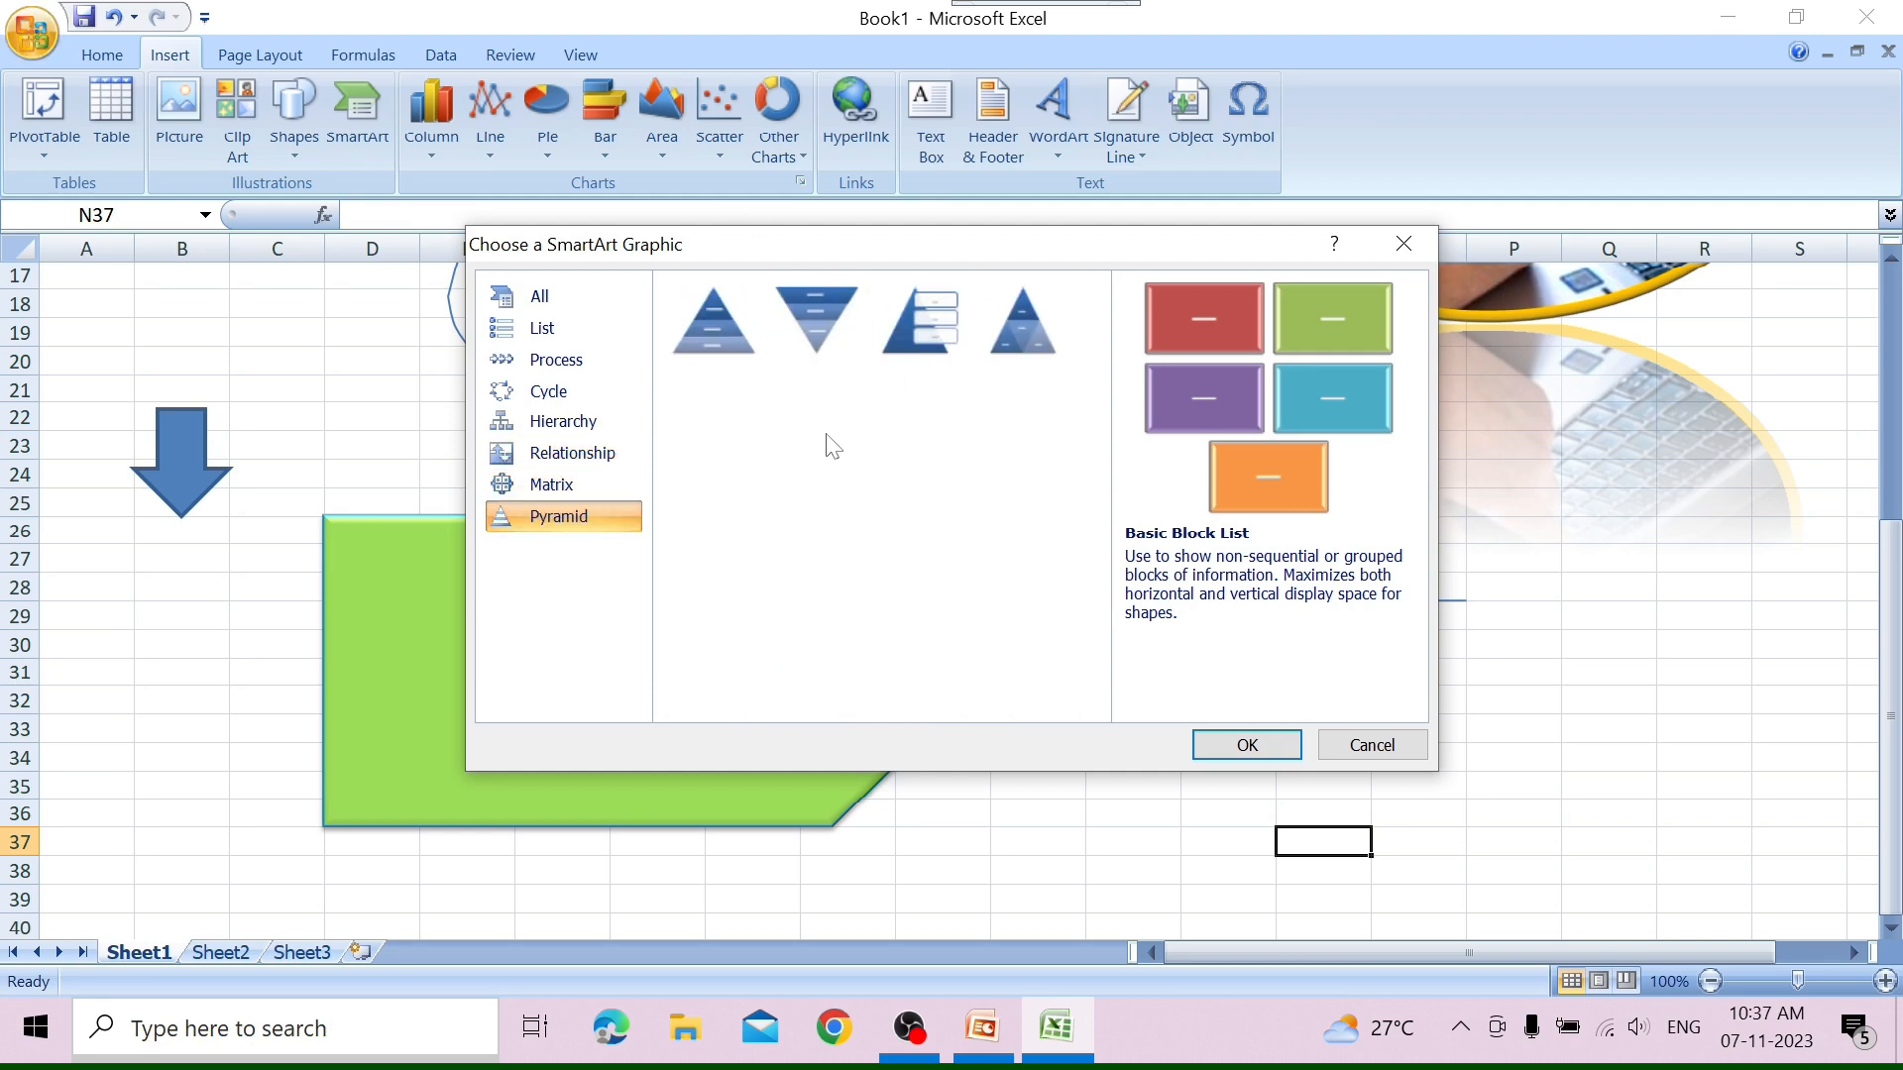
# Insert a Basic Cycle SmartArt graphic from the Cycle category into the worksheet.
pyautogui.click(519, 396)
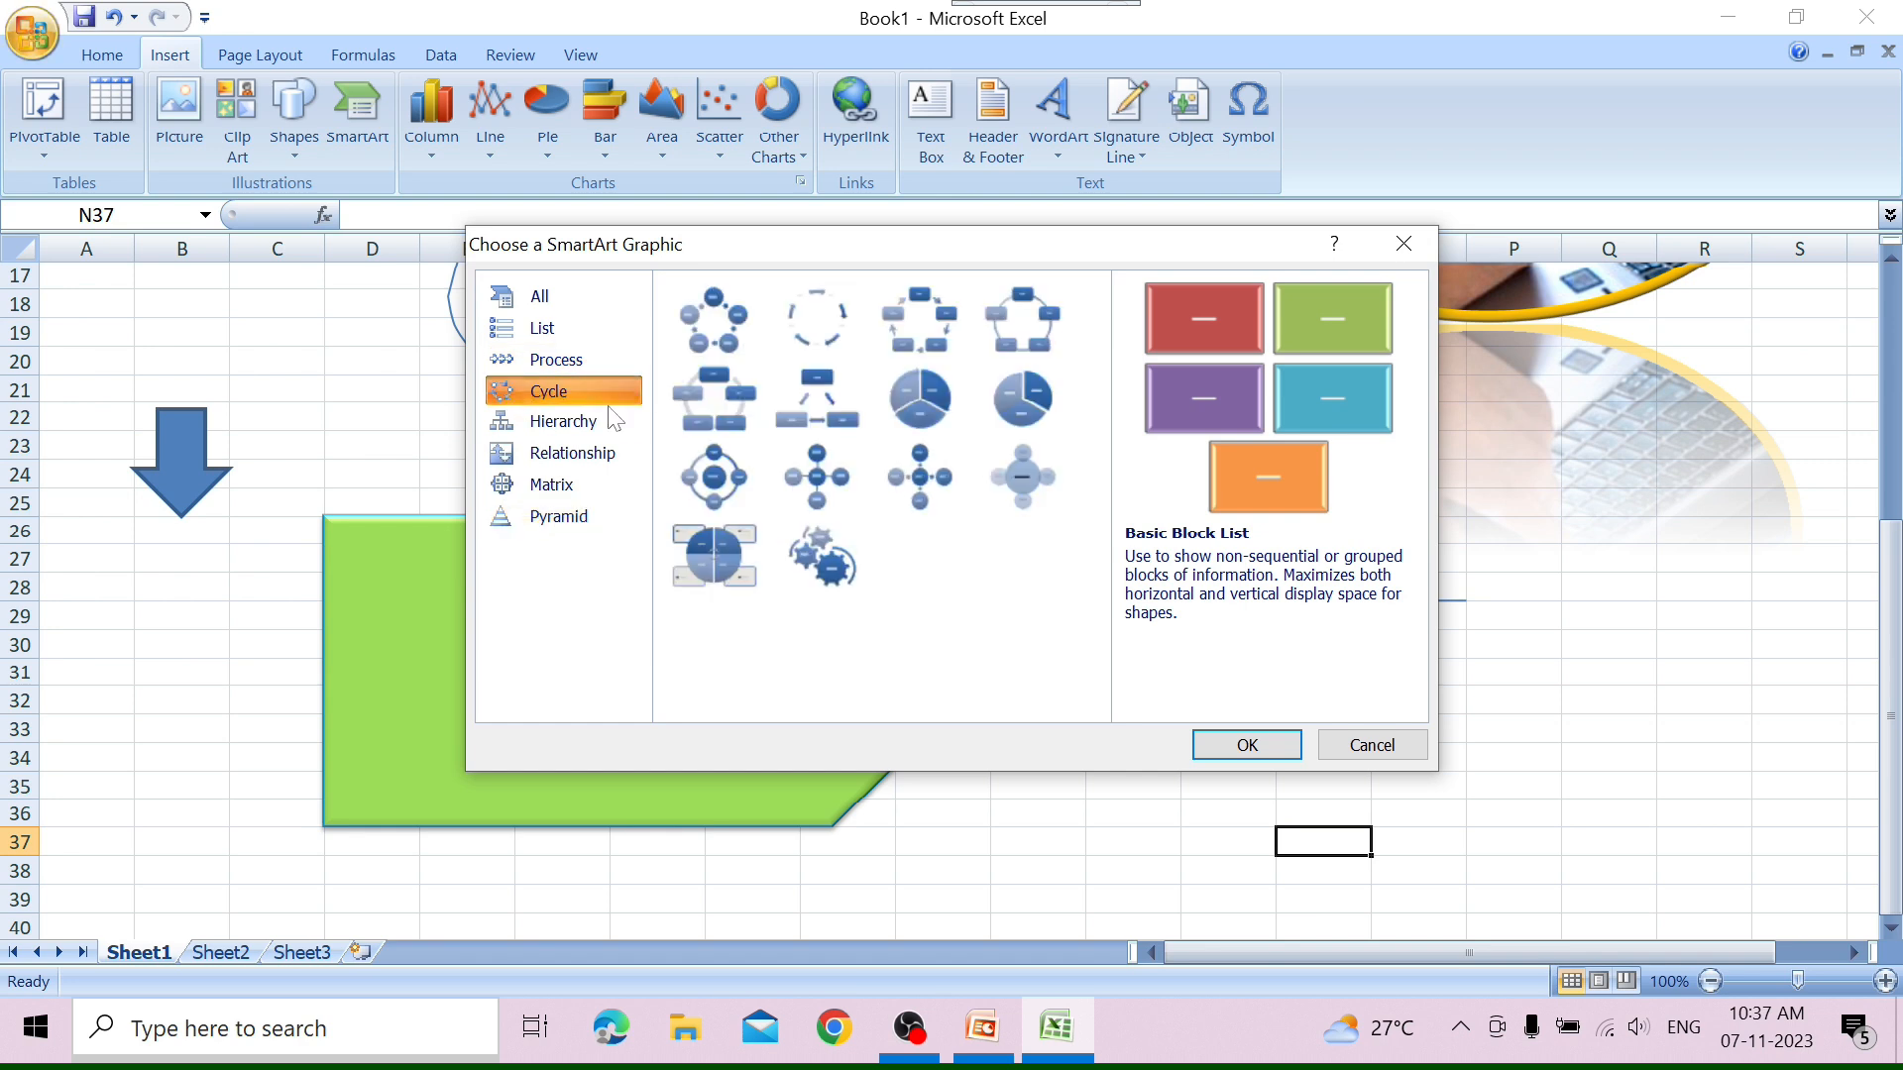
pyautogui.click(734, 320)
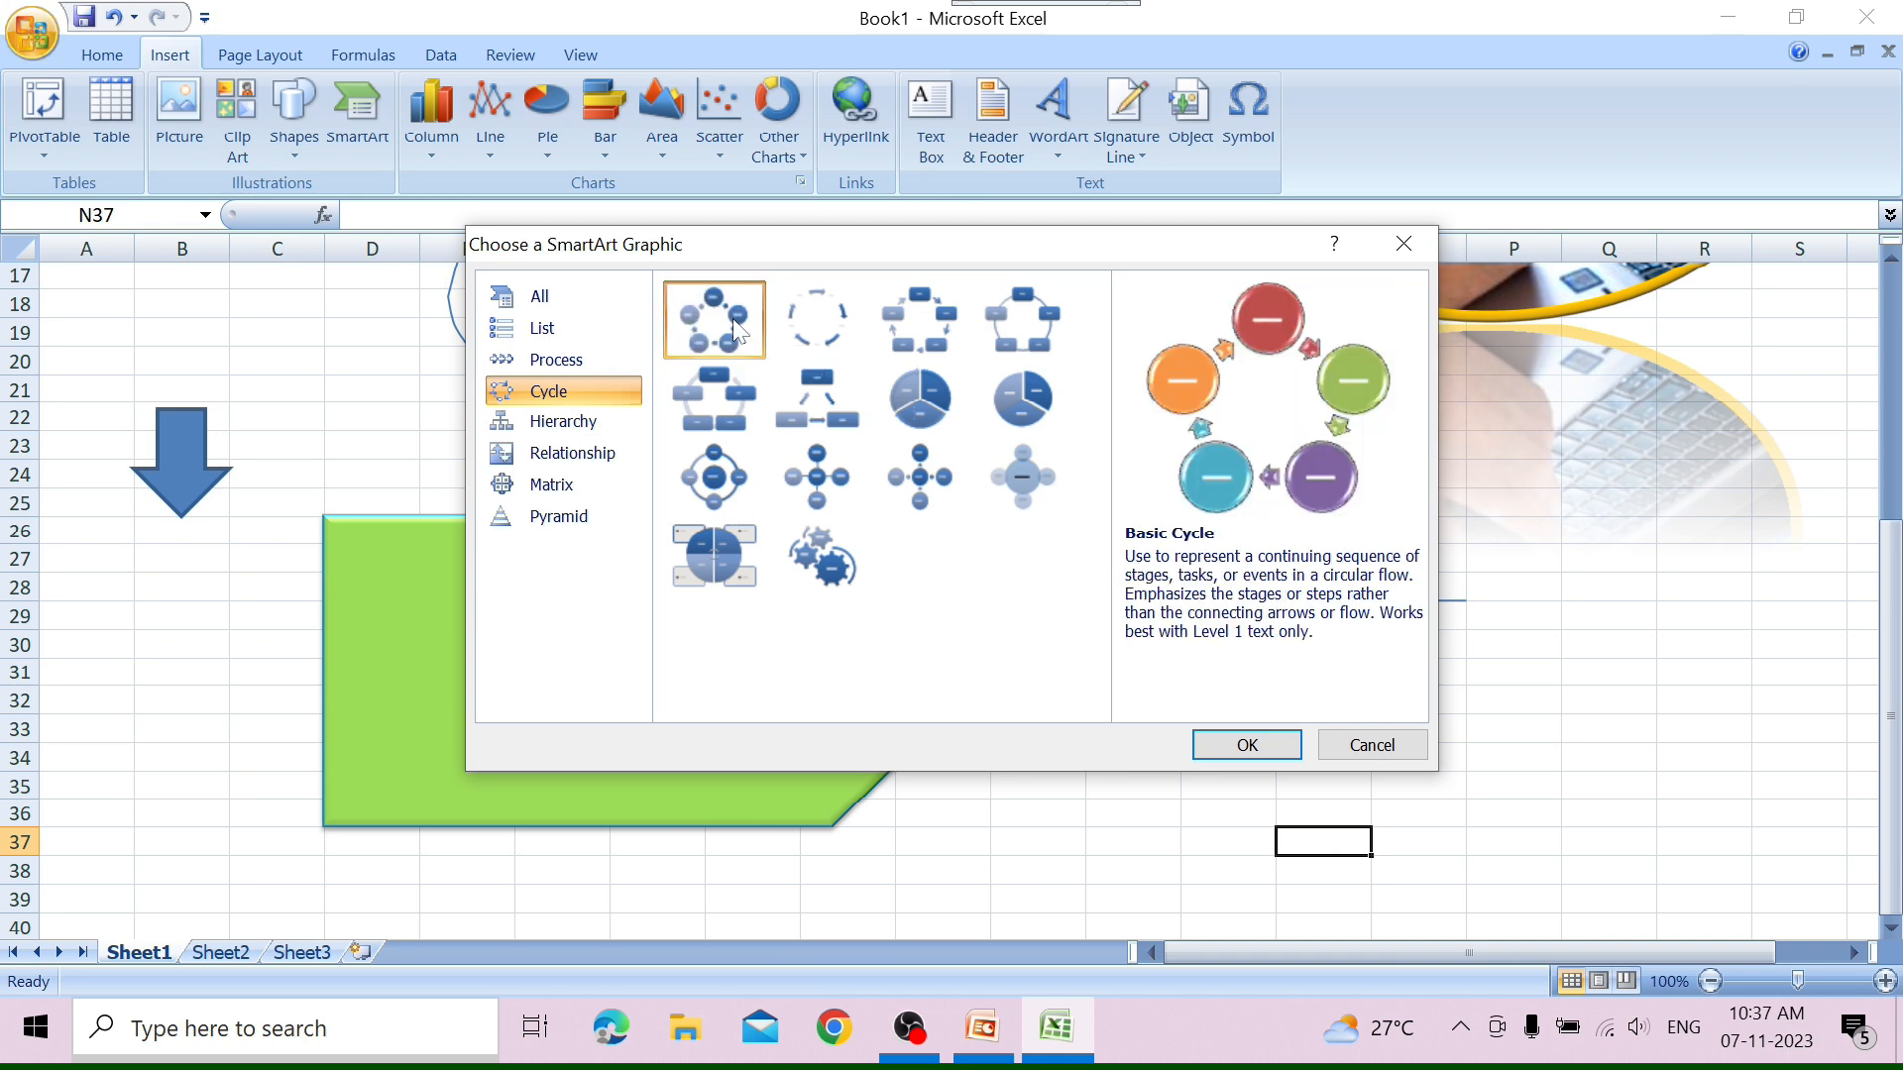
pyautogui.click(1251, 745)
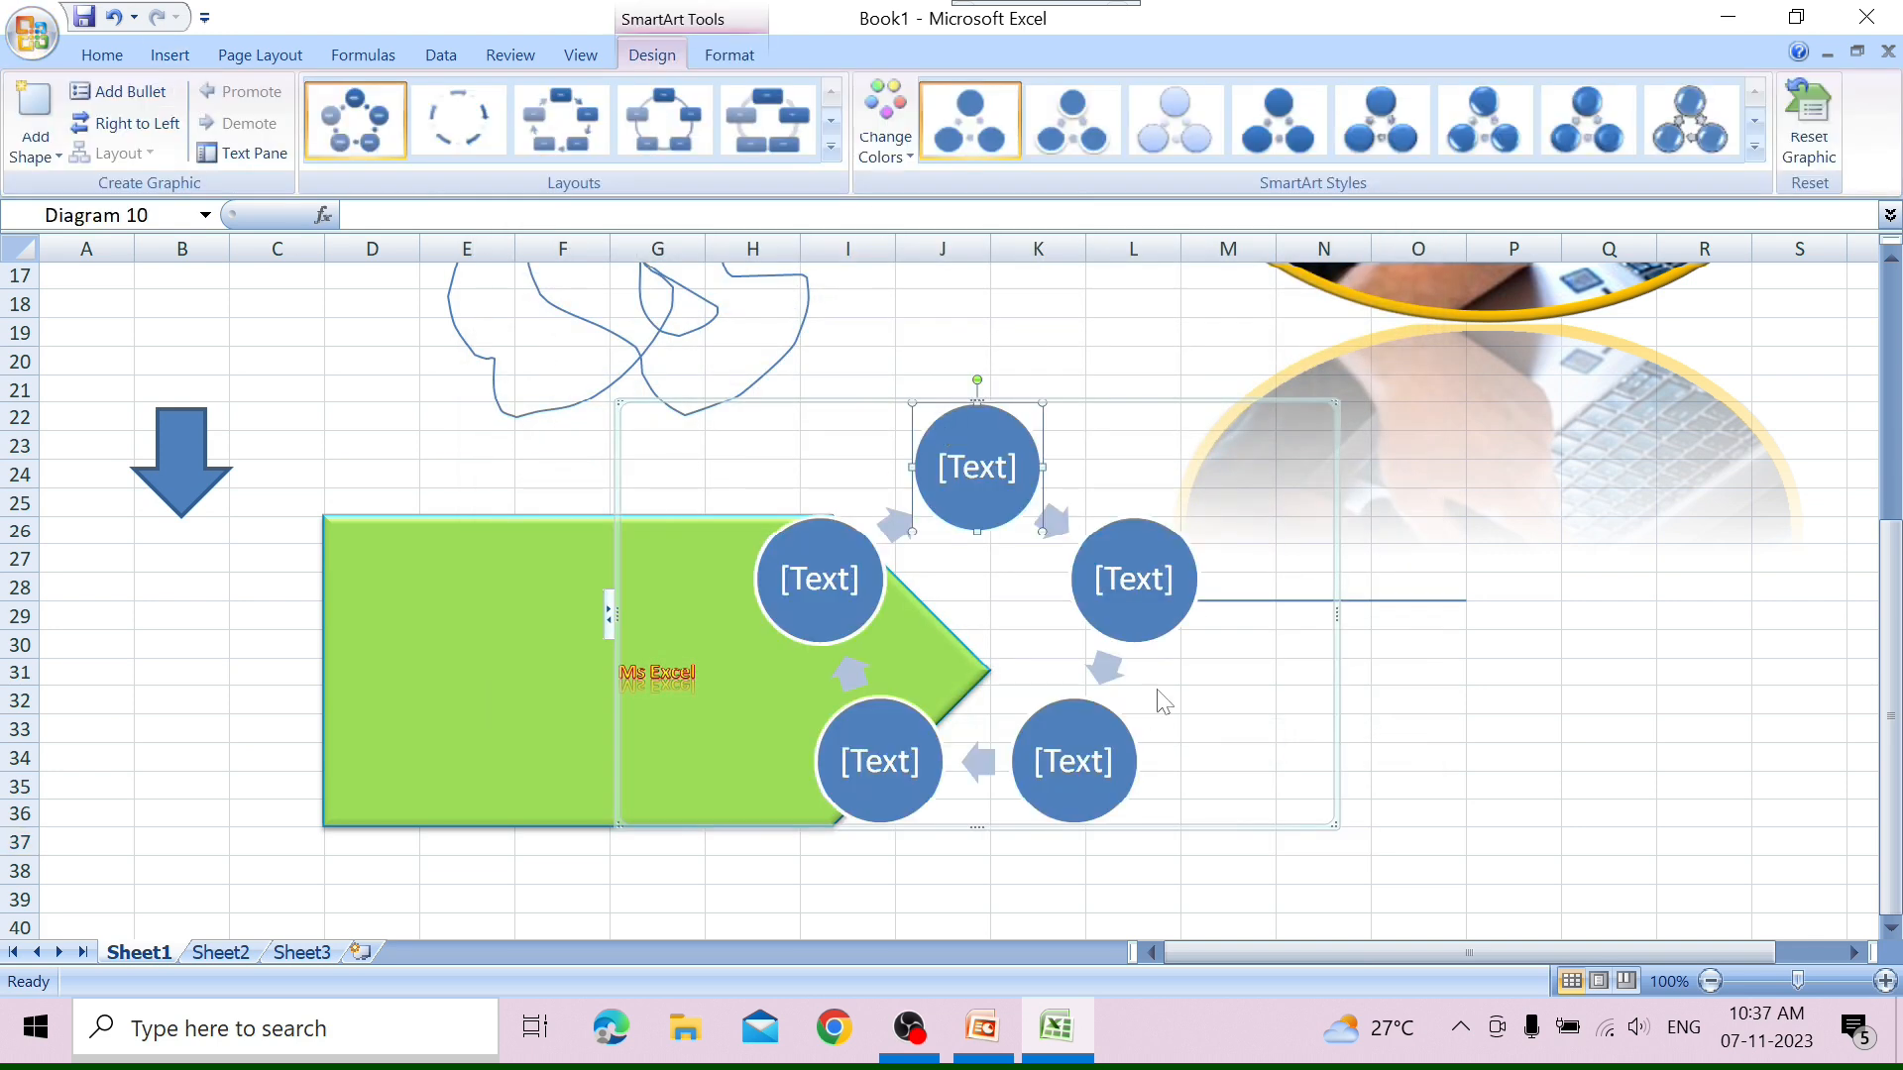
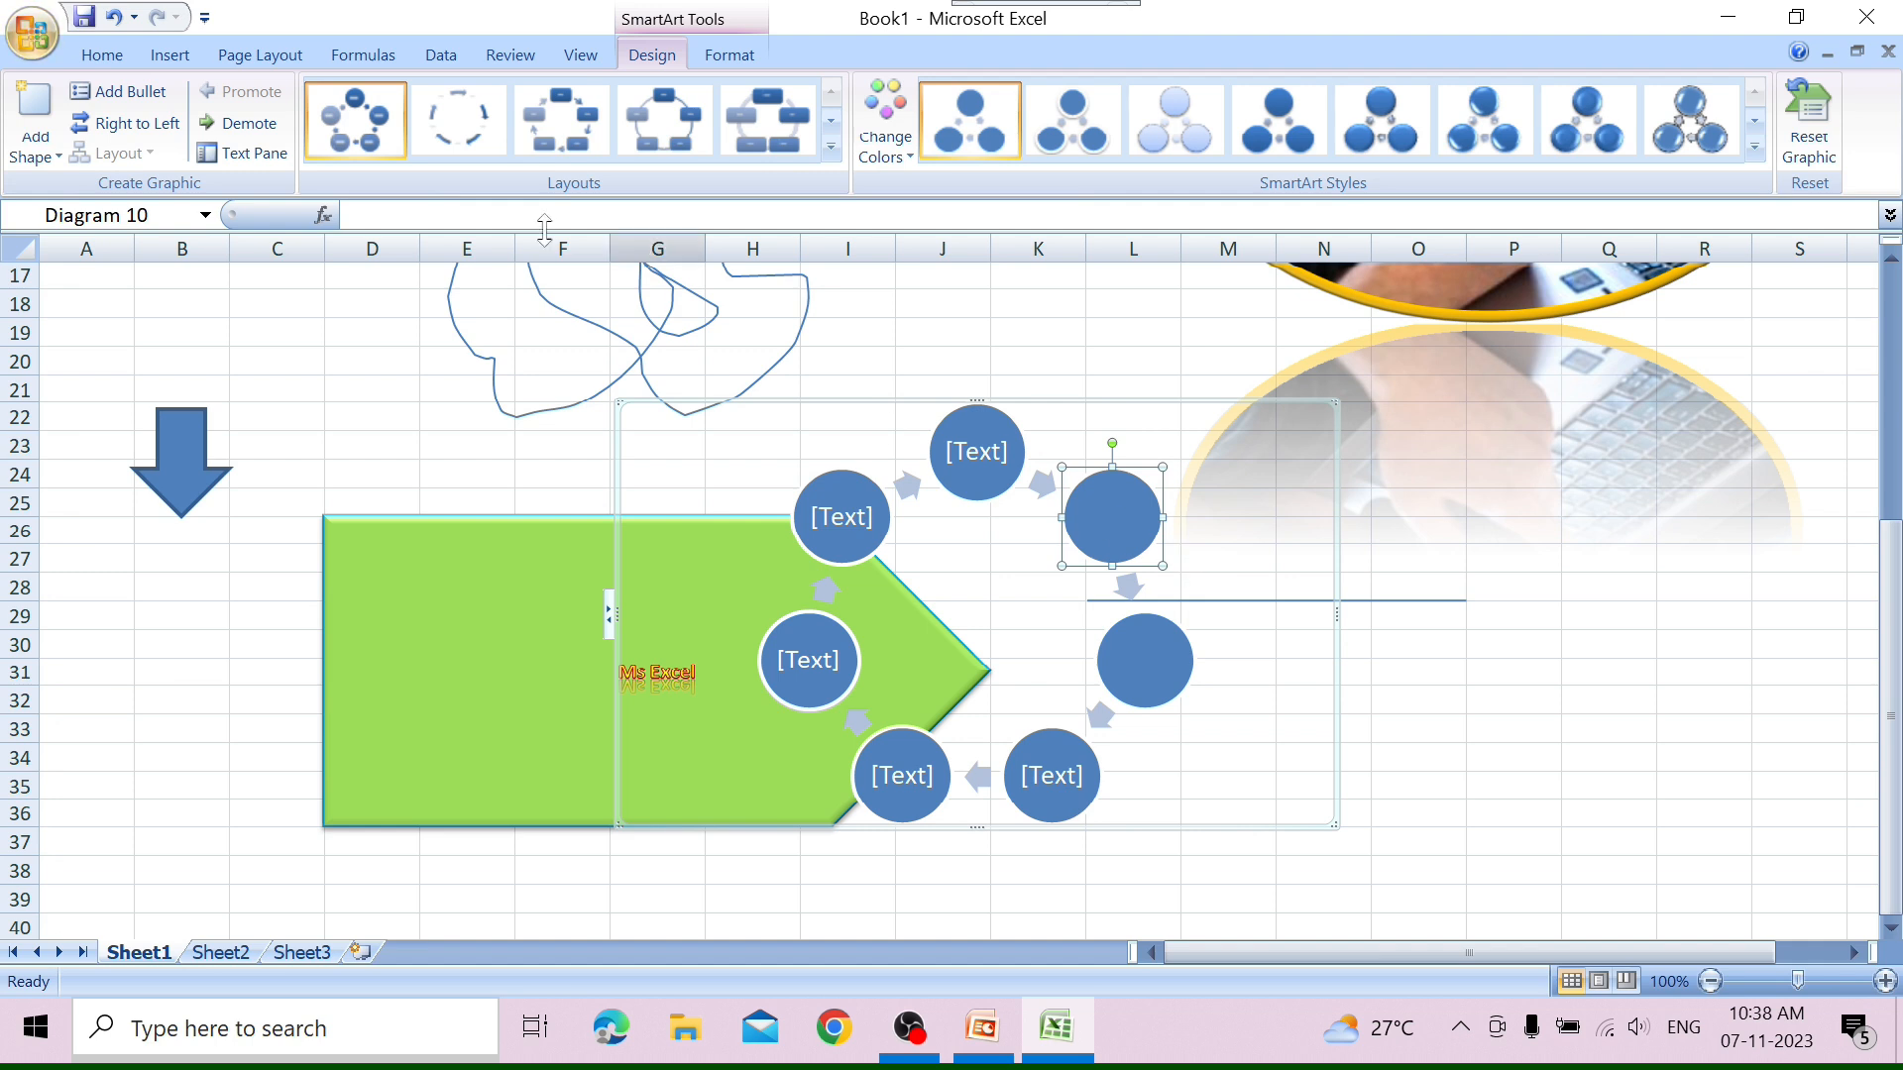
# Add a bullet reading "ddd" to the selected empty circle of the cycle graphic.
pyautogui.click(115, 99)
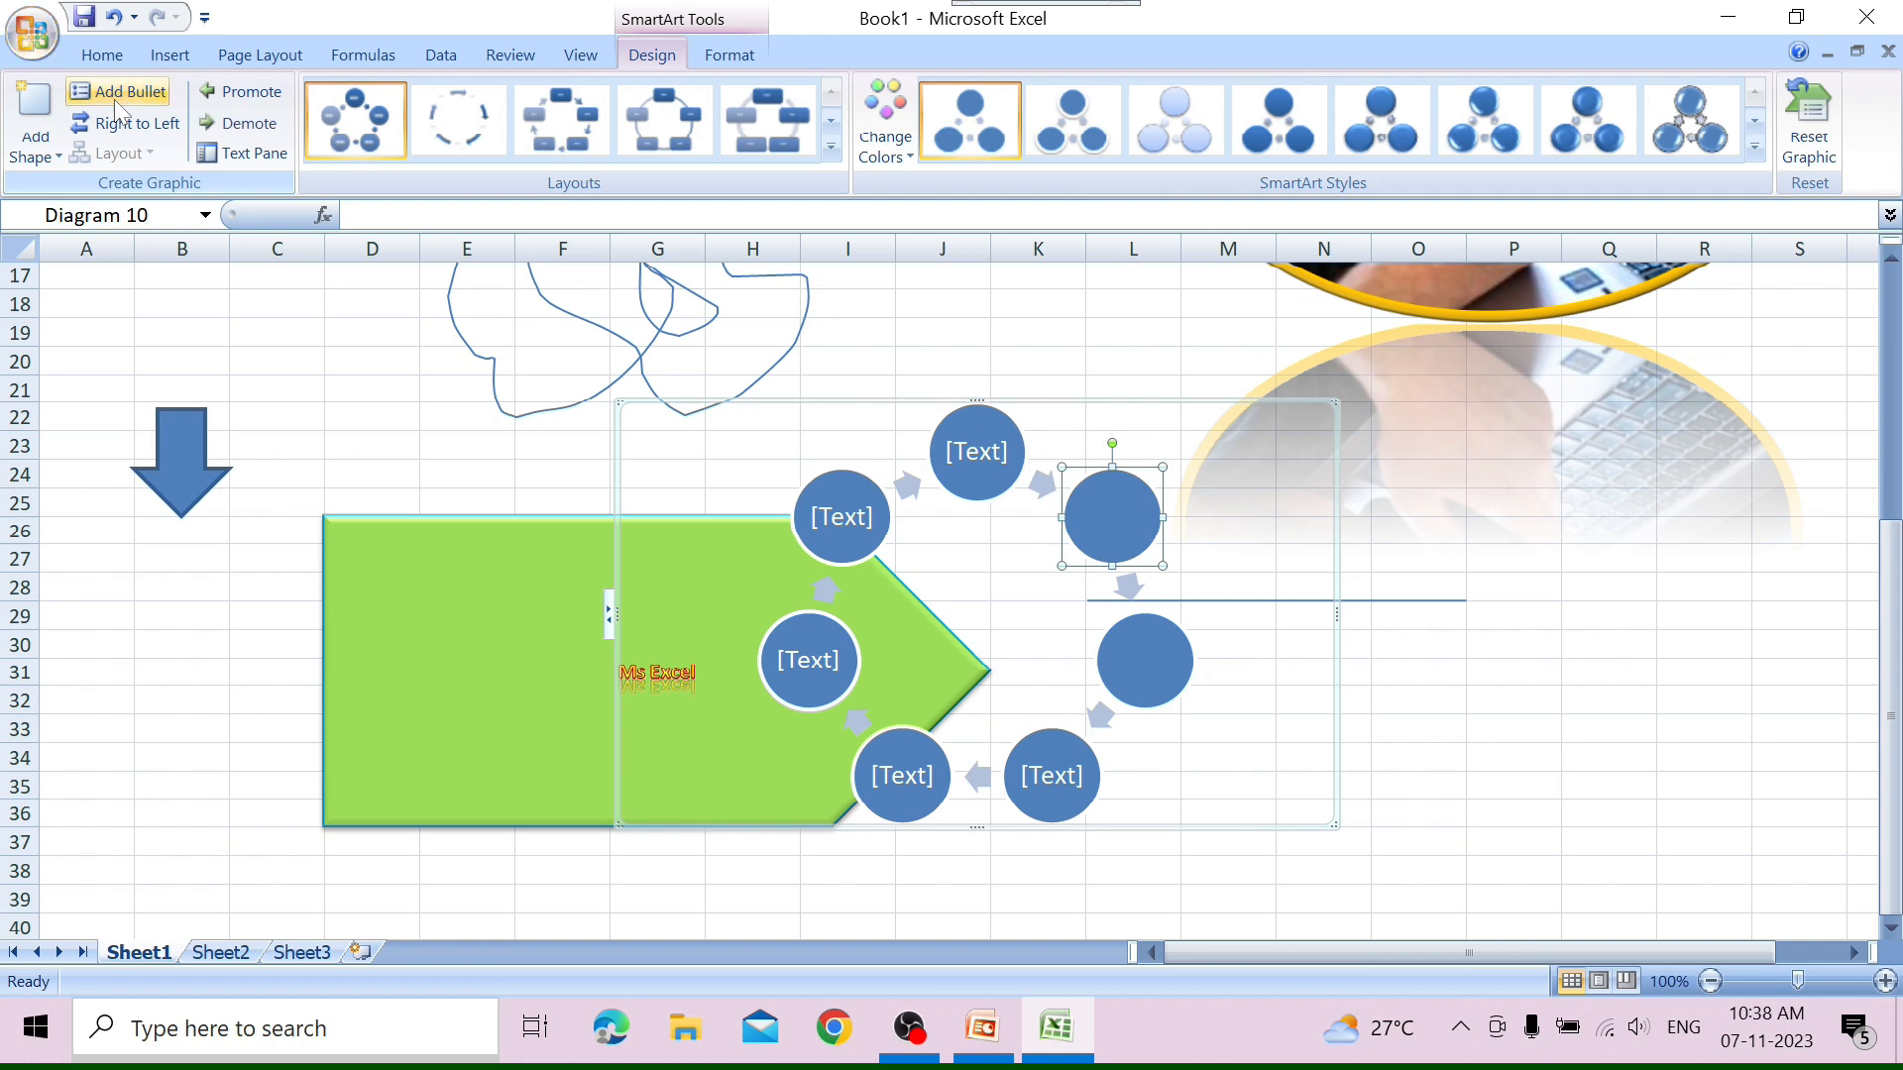
pyautogui.write('ddd')
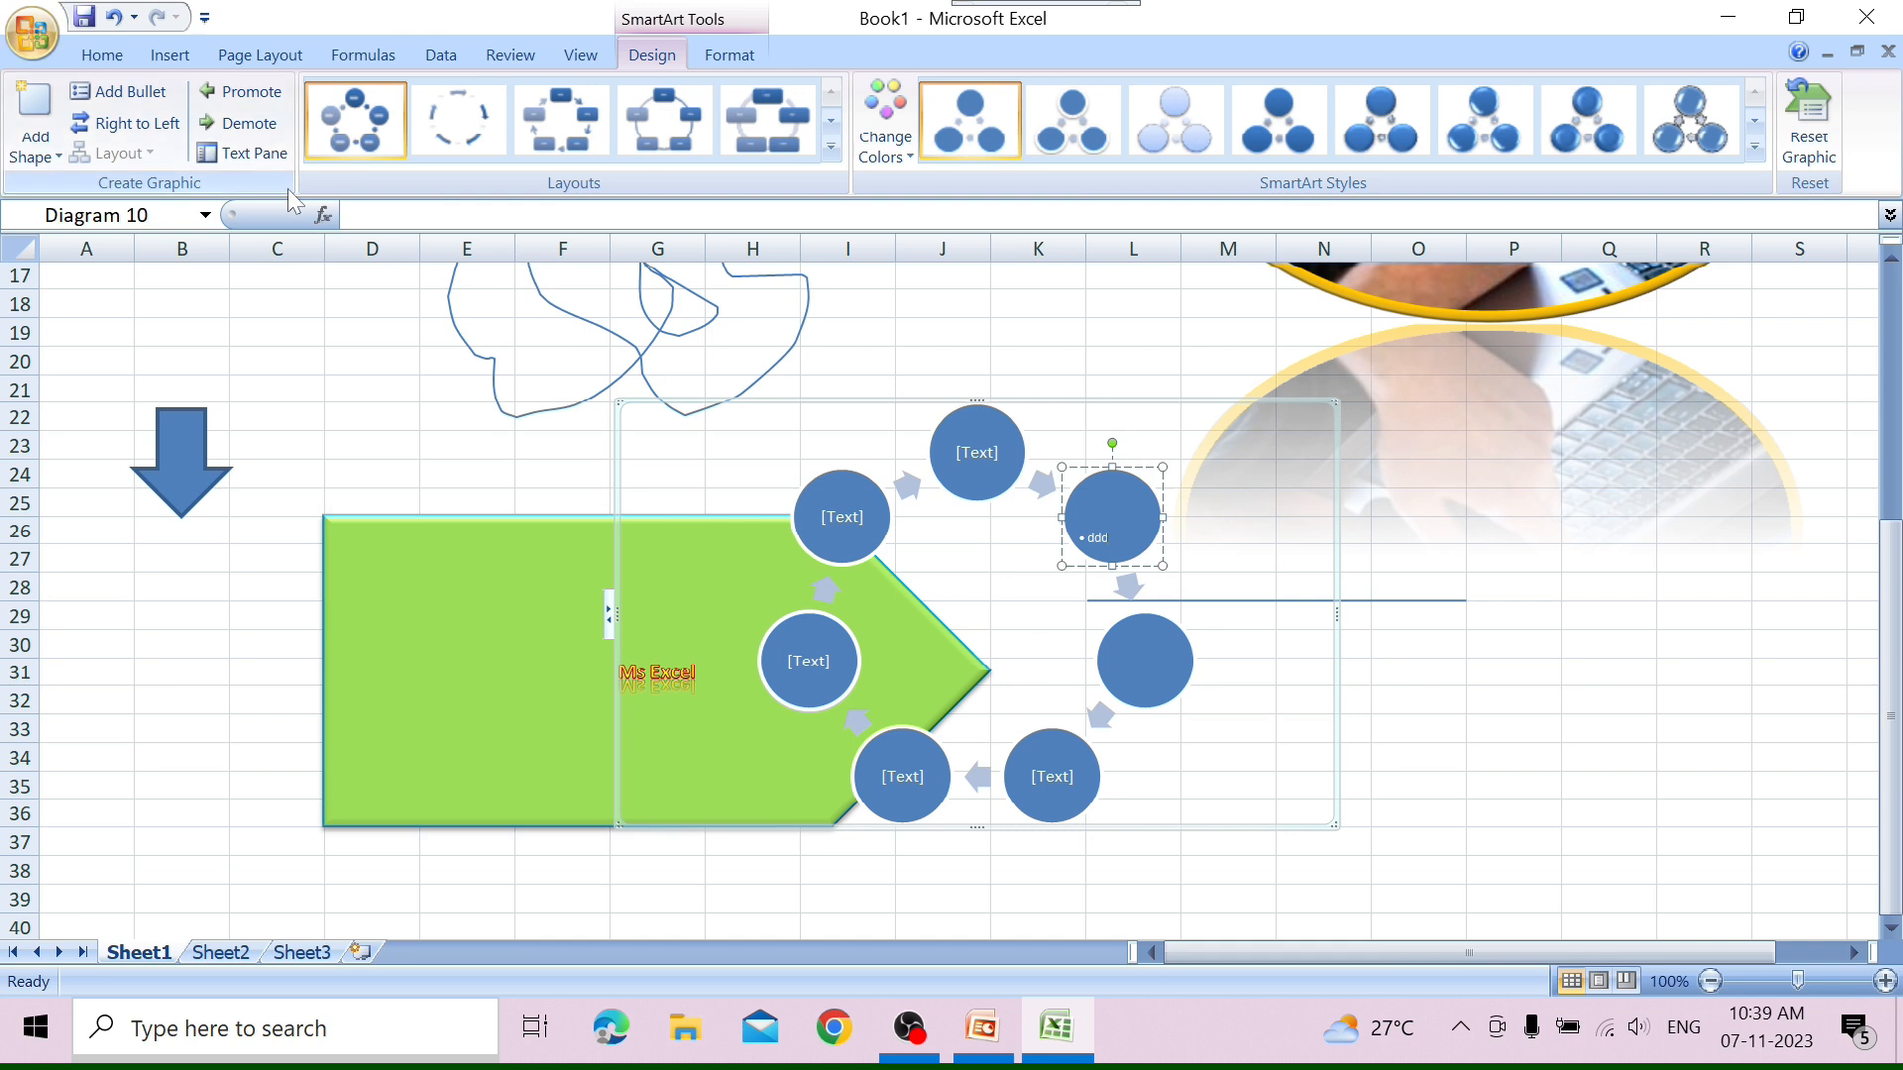
# Try reversing the cycle's direction and promoting the "ddd" bullet, restoring the direction and demoting the bullet again.
pyautogui.click(118, 123)
pyautogui.click(118, 123)
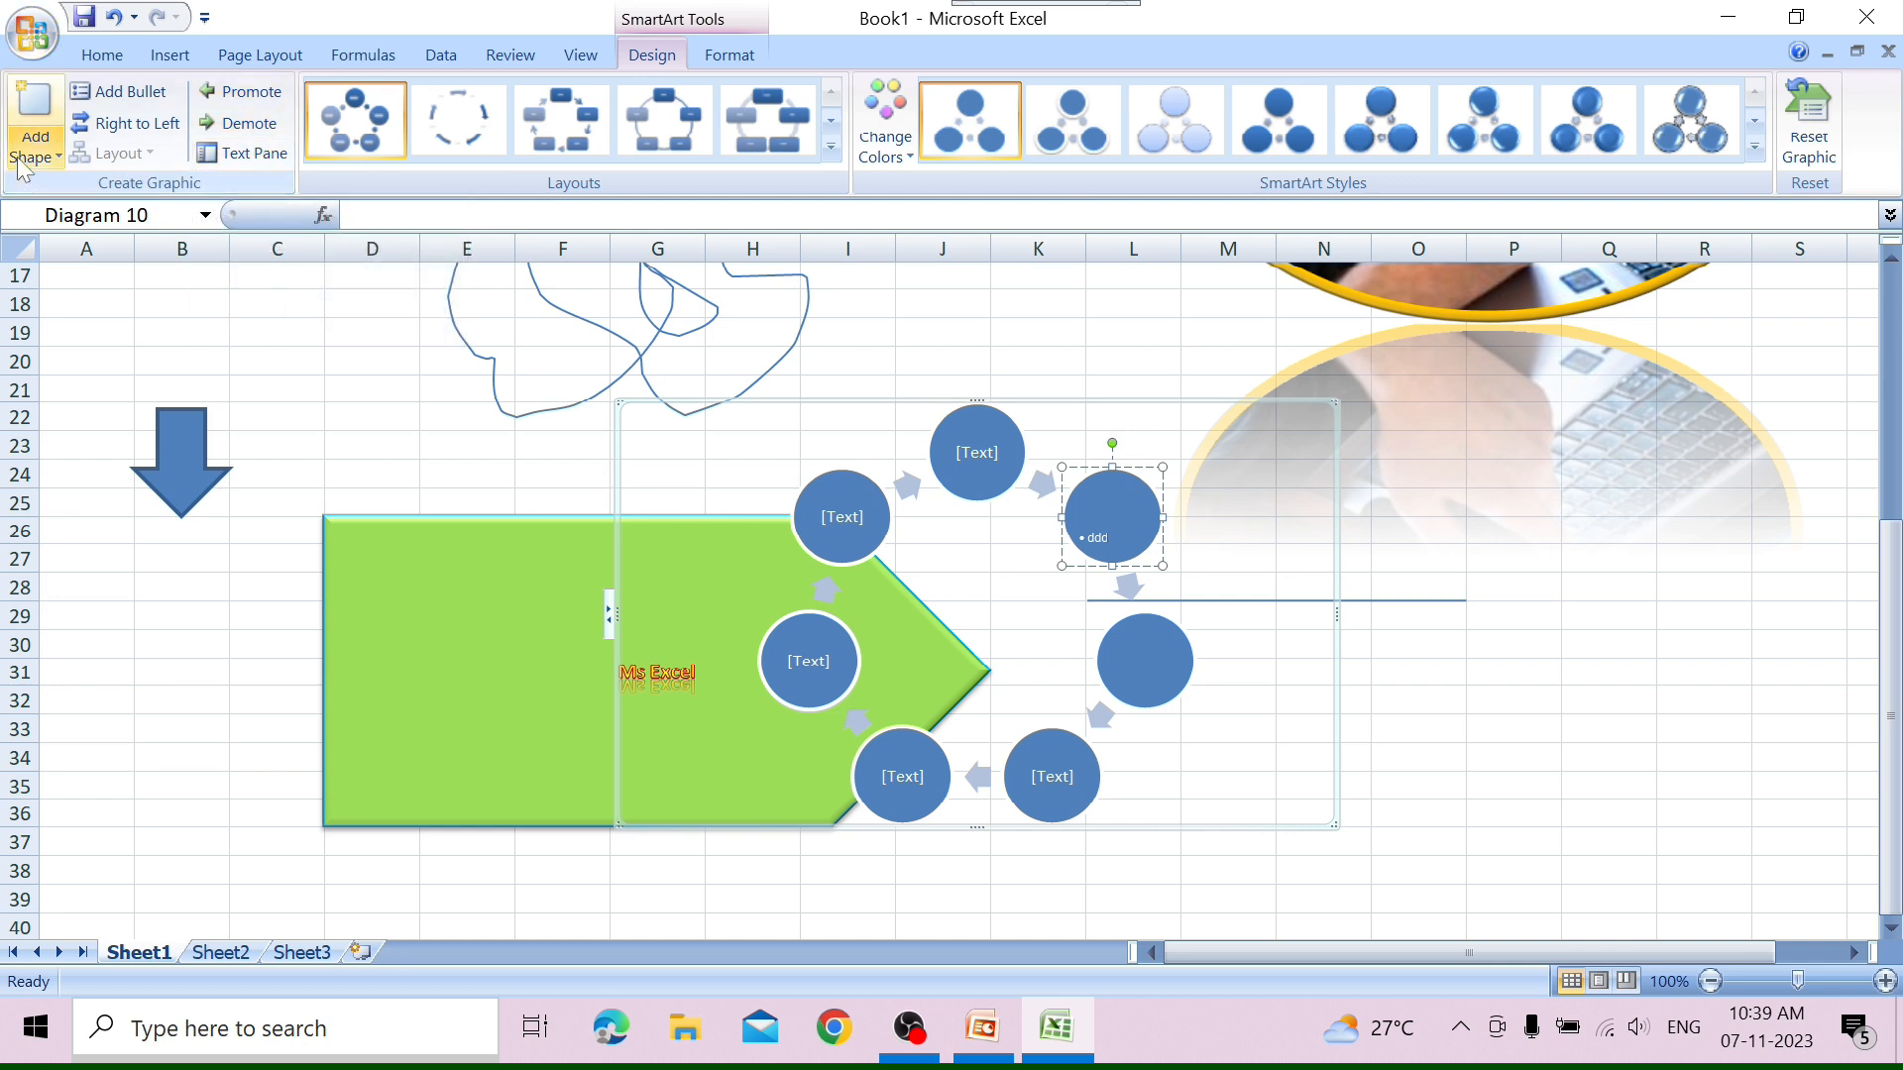
pyautogui.click(242, 85)
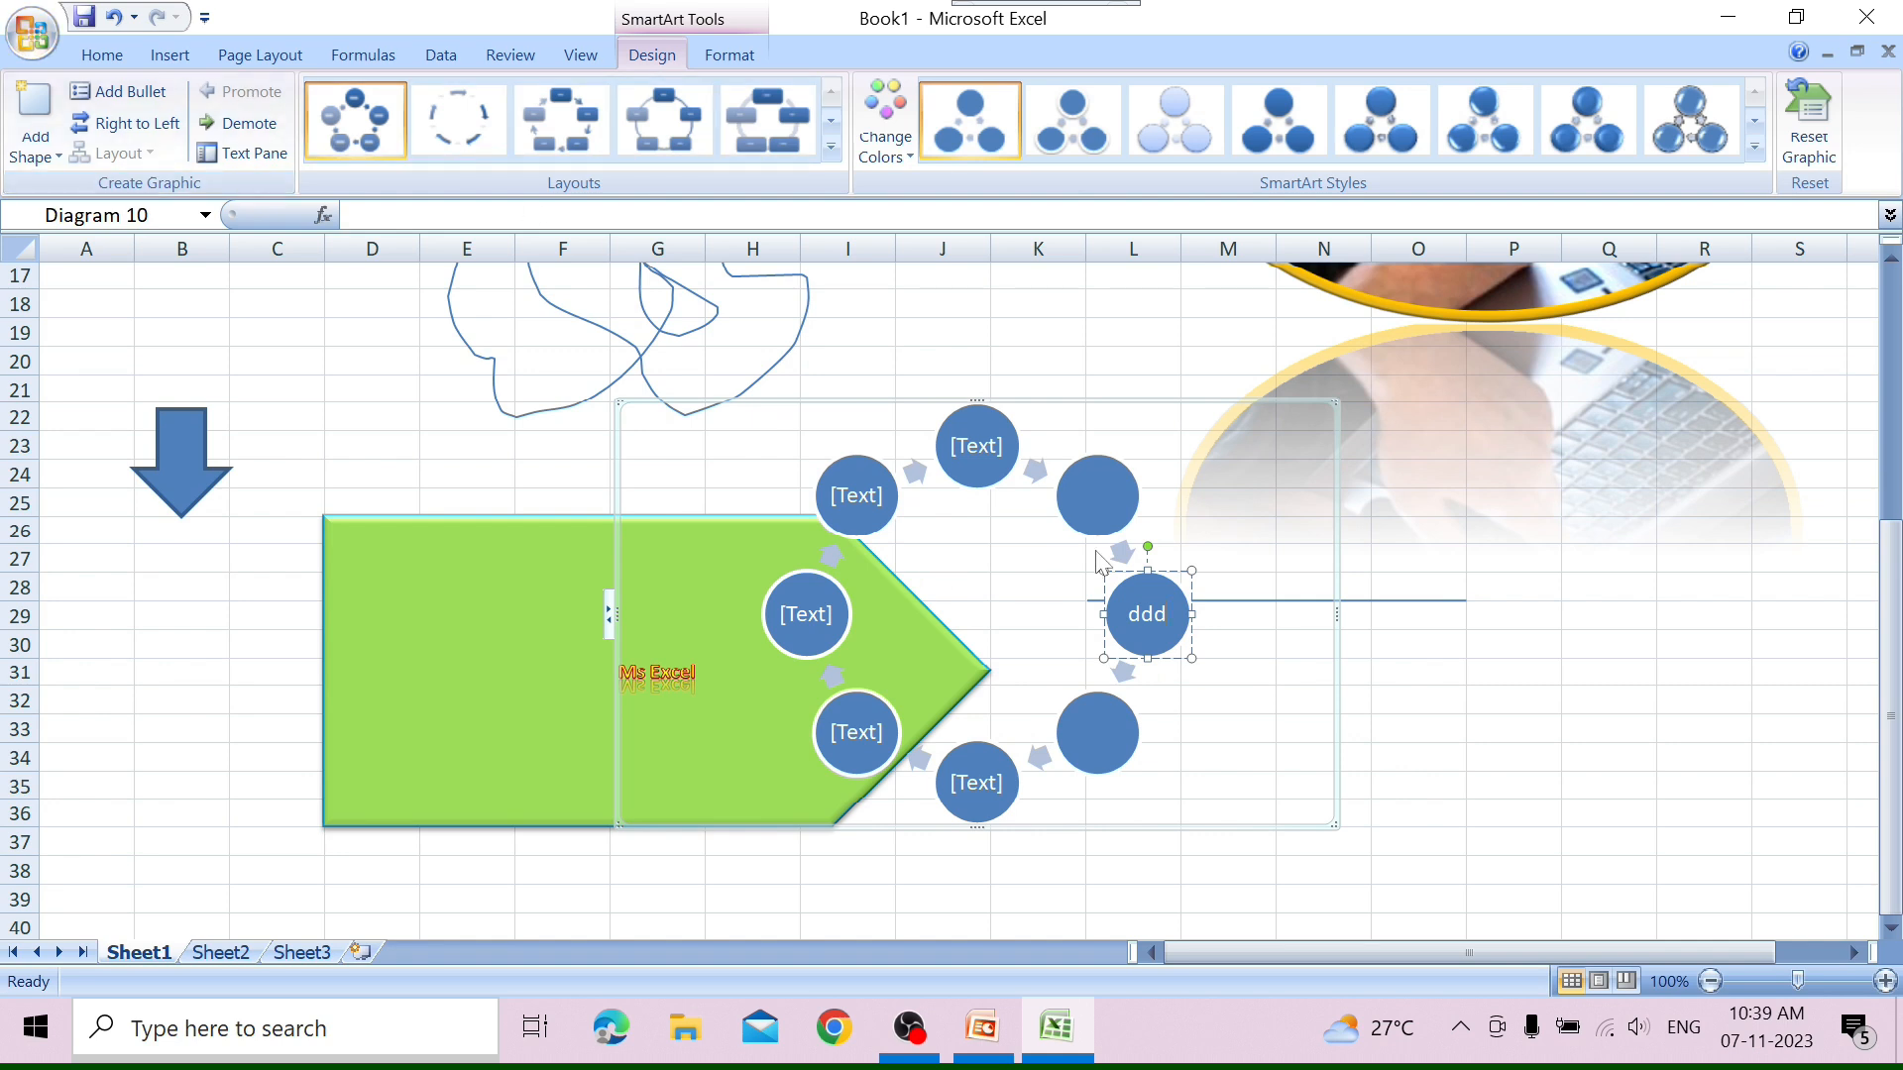
pyautogui.click(243, 125)
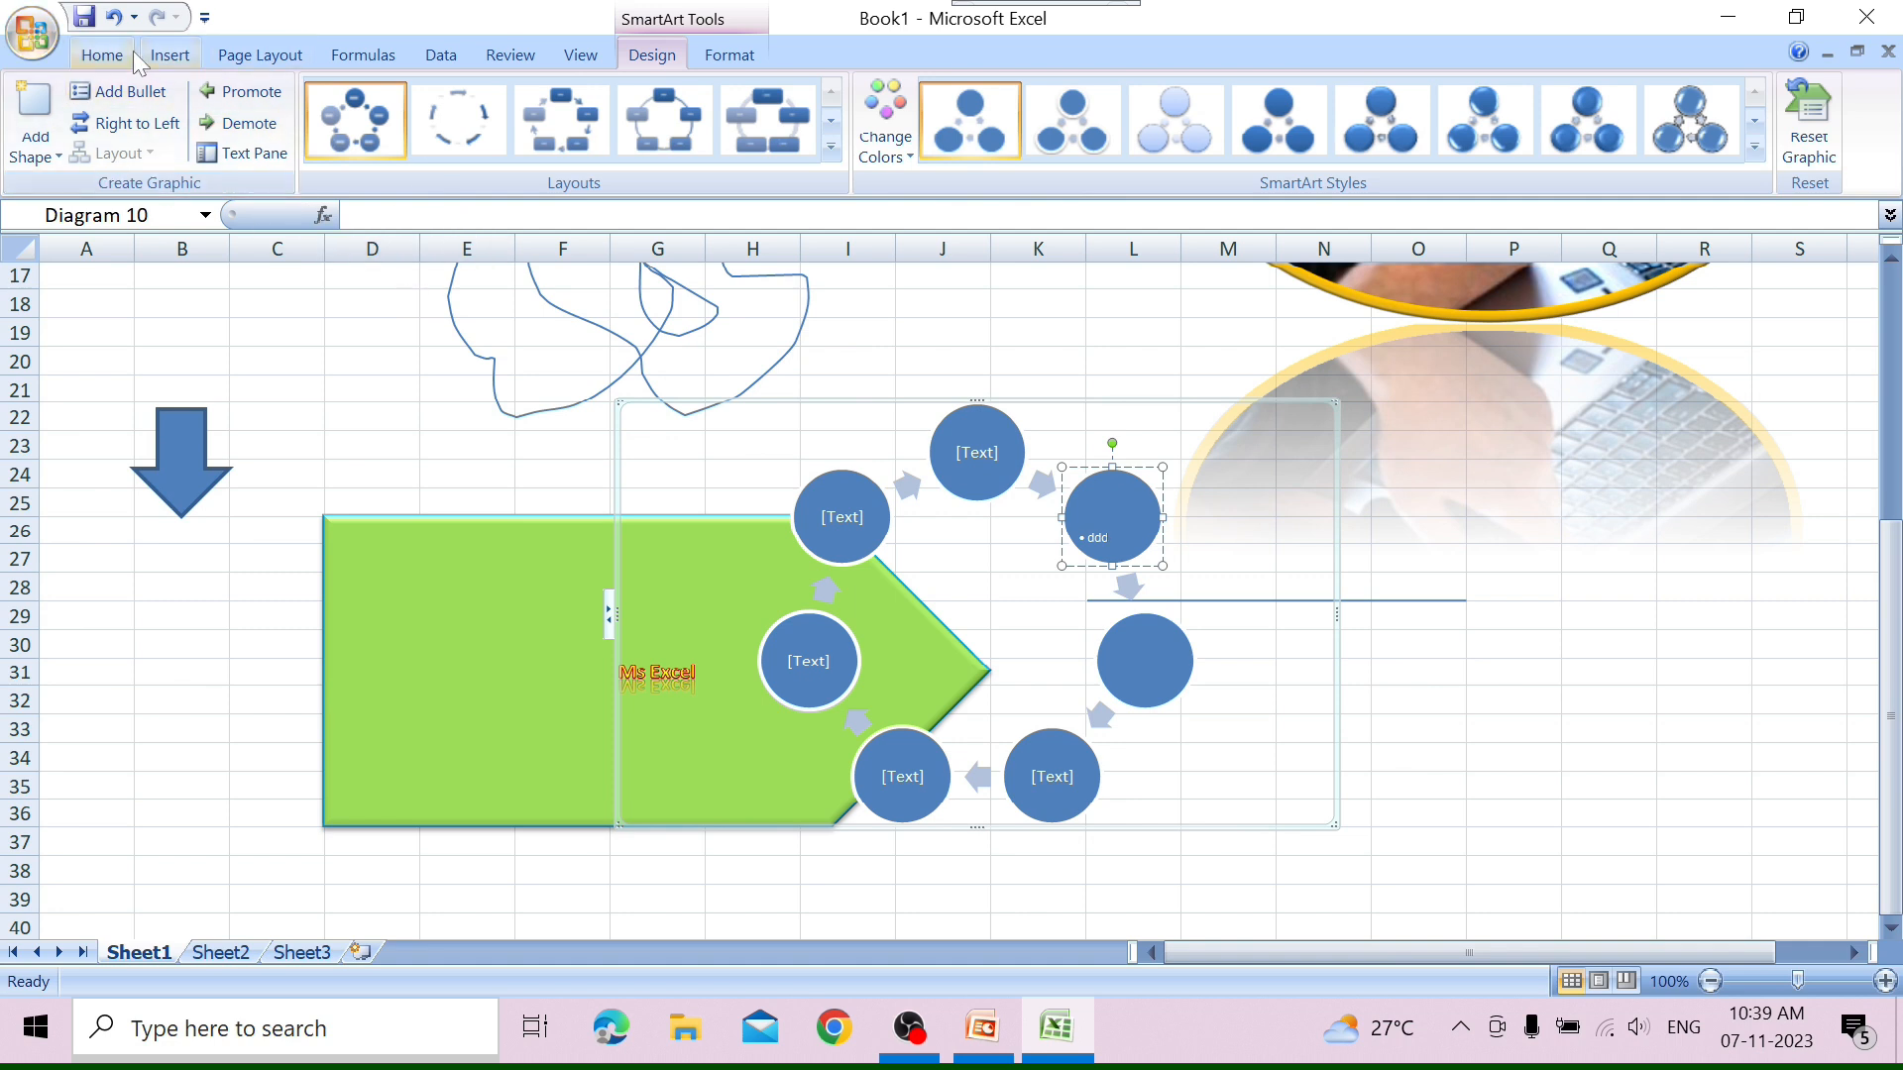
# Show the text pane, label the top circle 1, append 2 to the "ddd" bullet and enter 3 in the following circle.
pyautogui.click(256, 150)
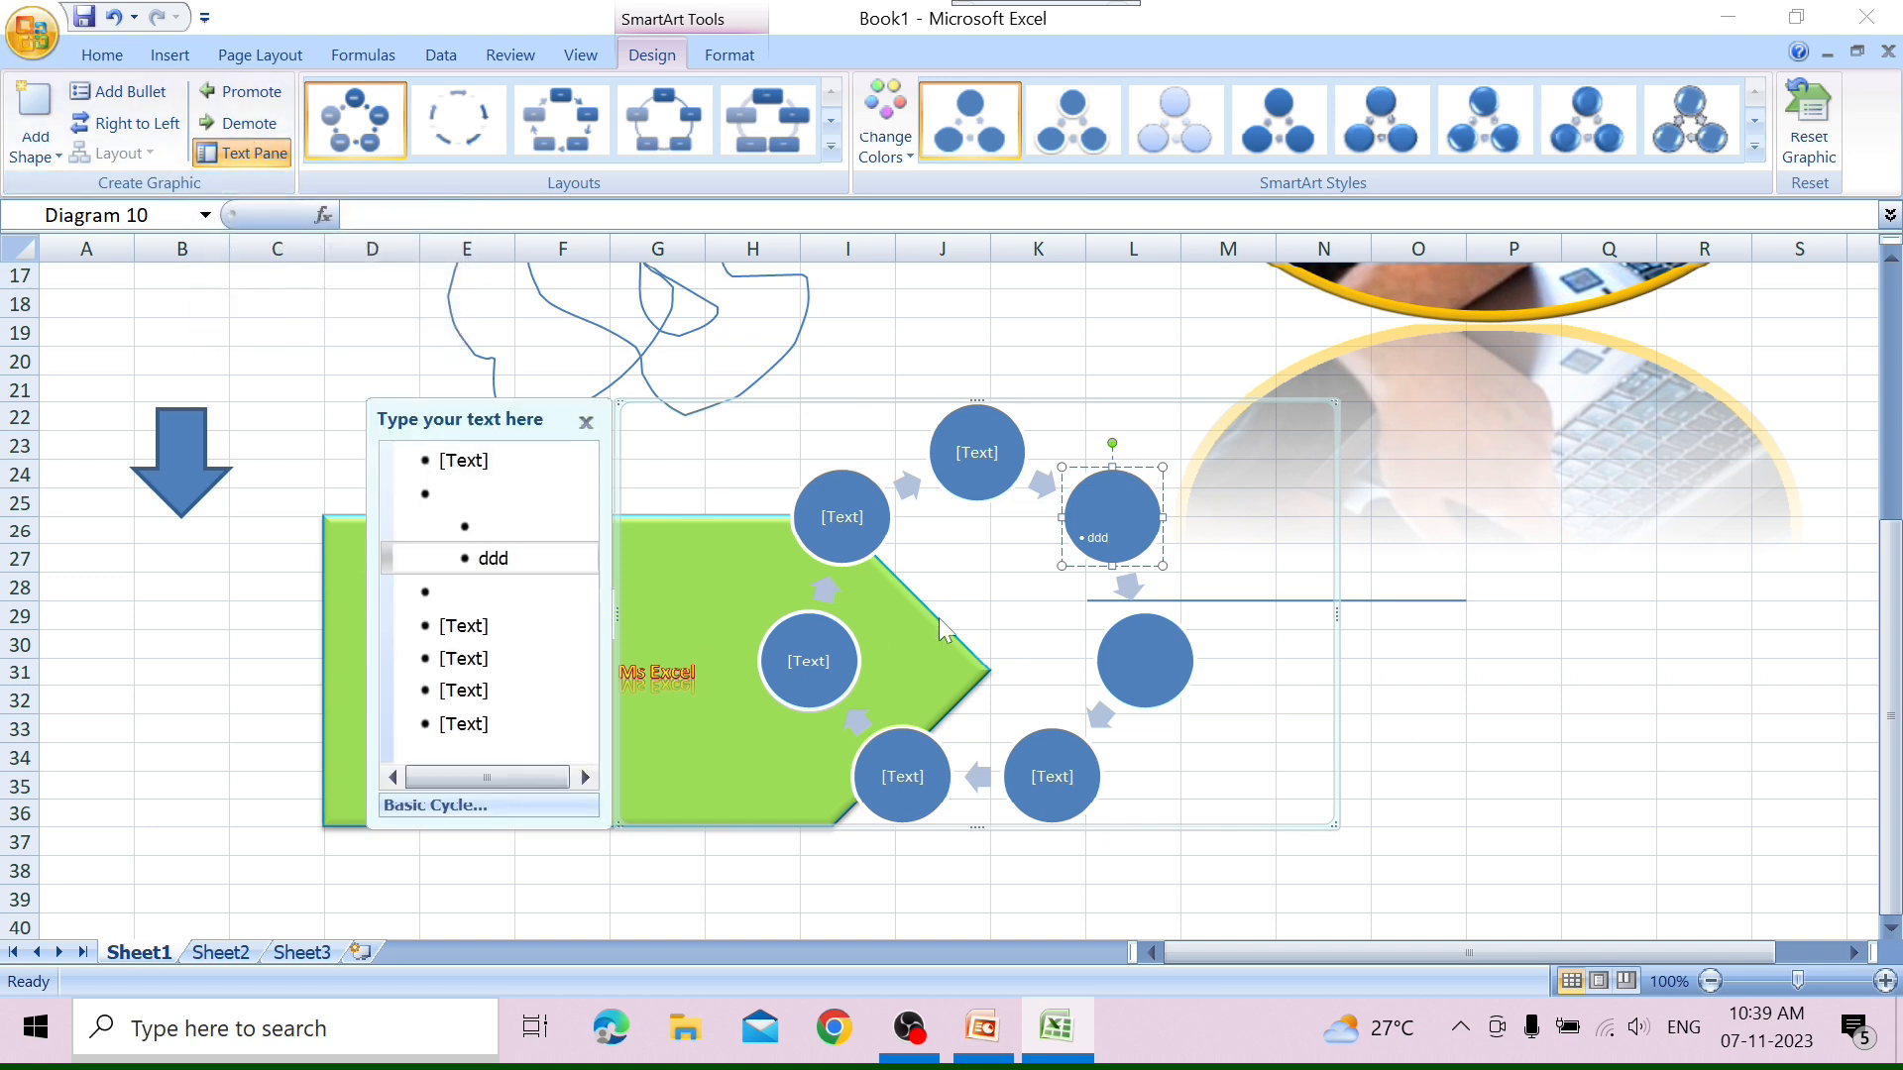
pyautogui.click(1022, 459)
pyautogui.write('1')
pyautogui.click(1098, 535)
pyautogui.write('2')
pyautogui.click(1139, 659)
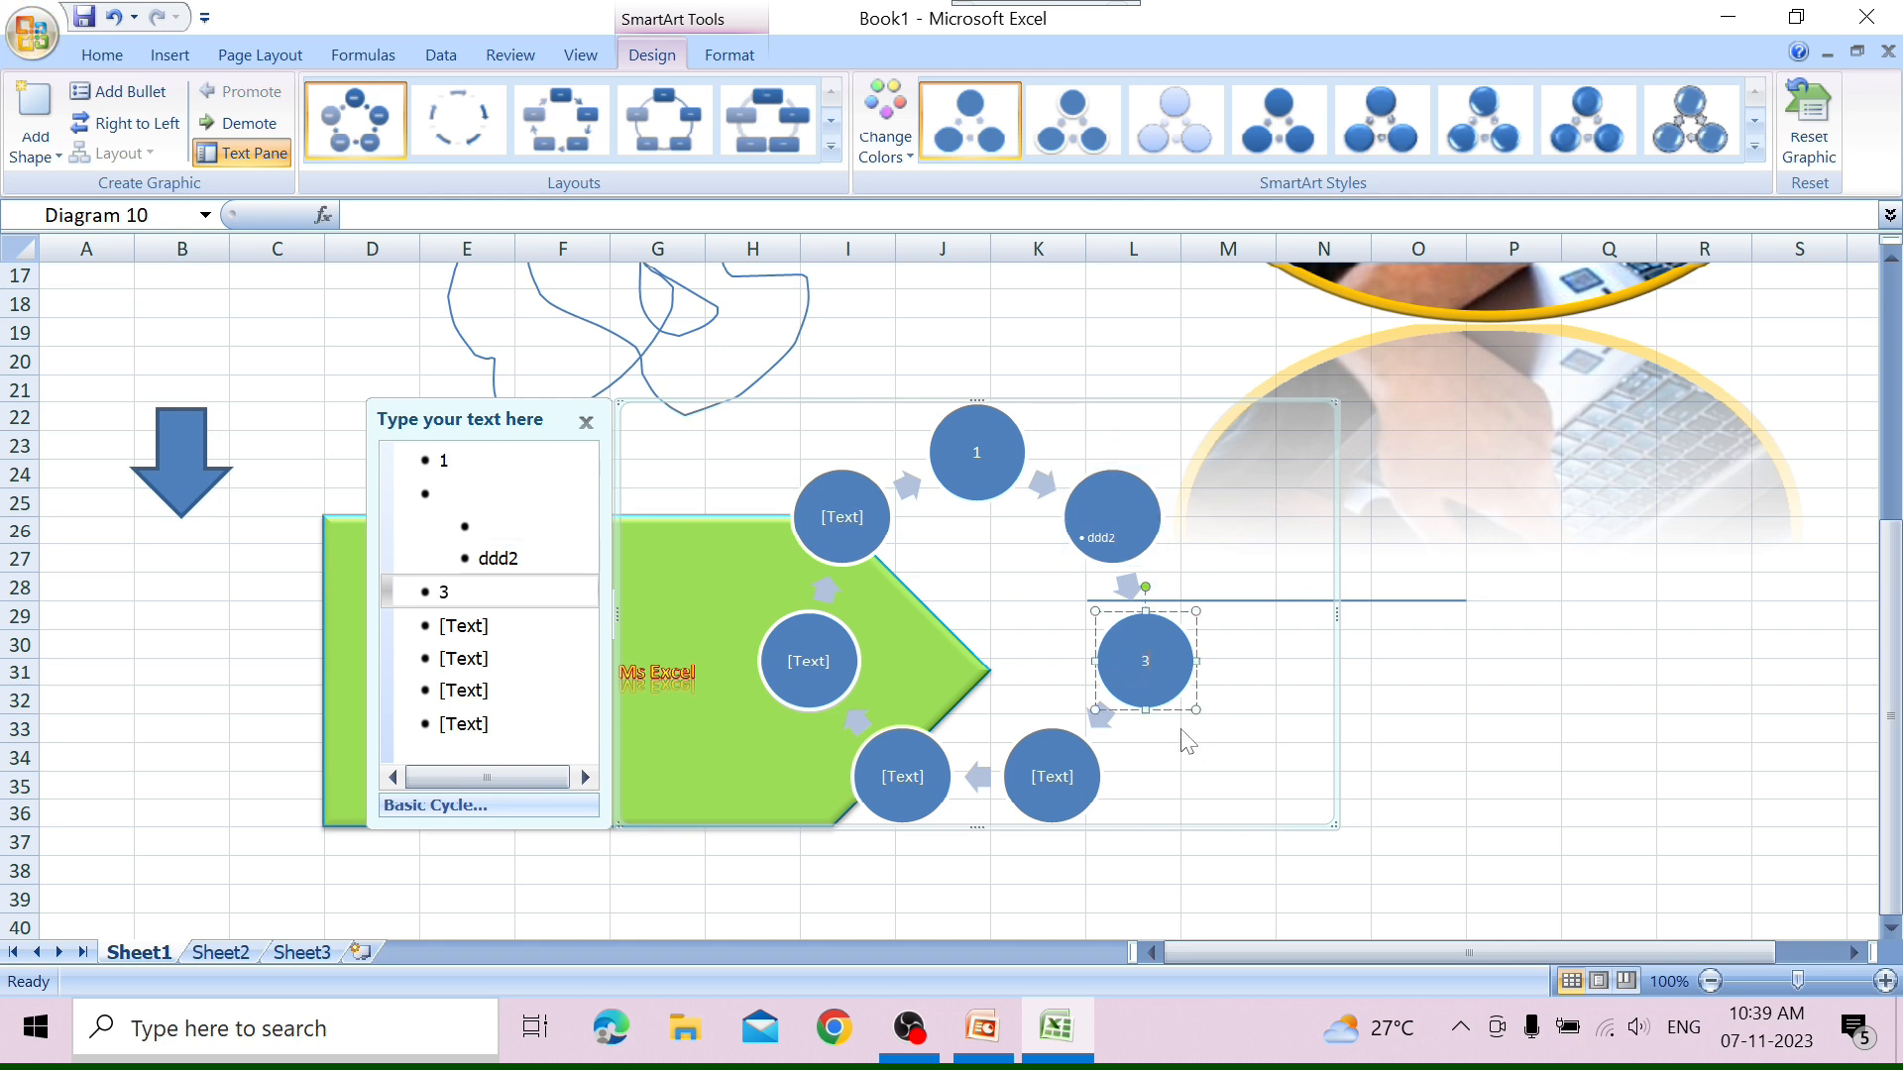
# Label the remaining four circles 4, 5, 6 and 7 in clockwise order.
pyautogui.click(1037, 763)
pyautogui.write('4')
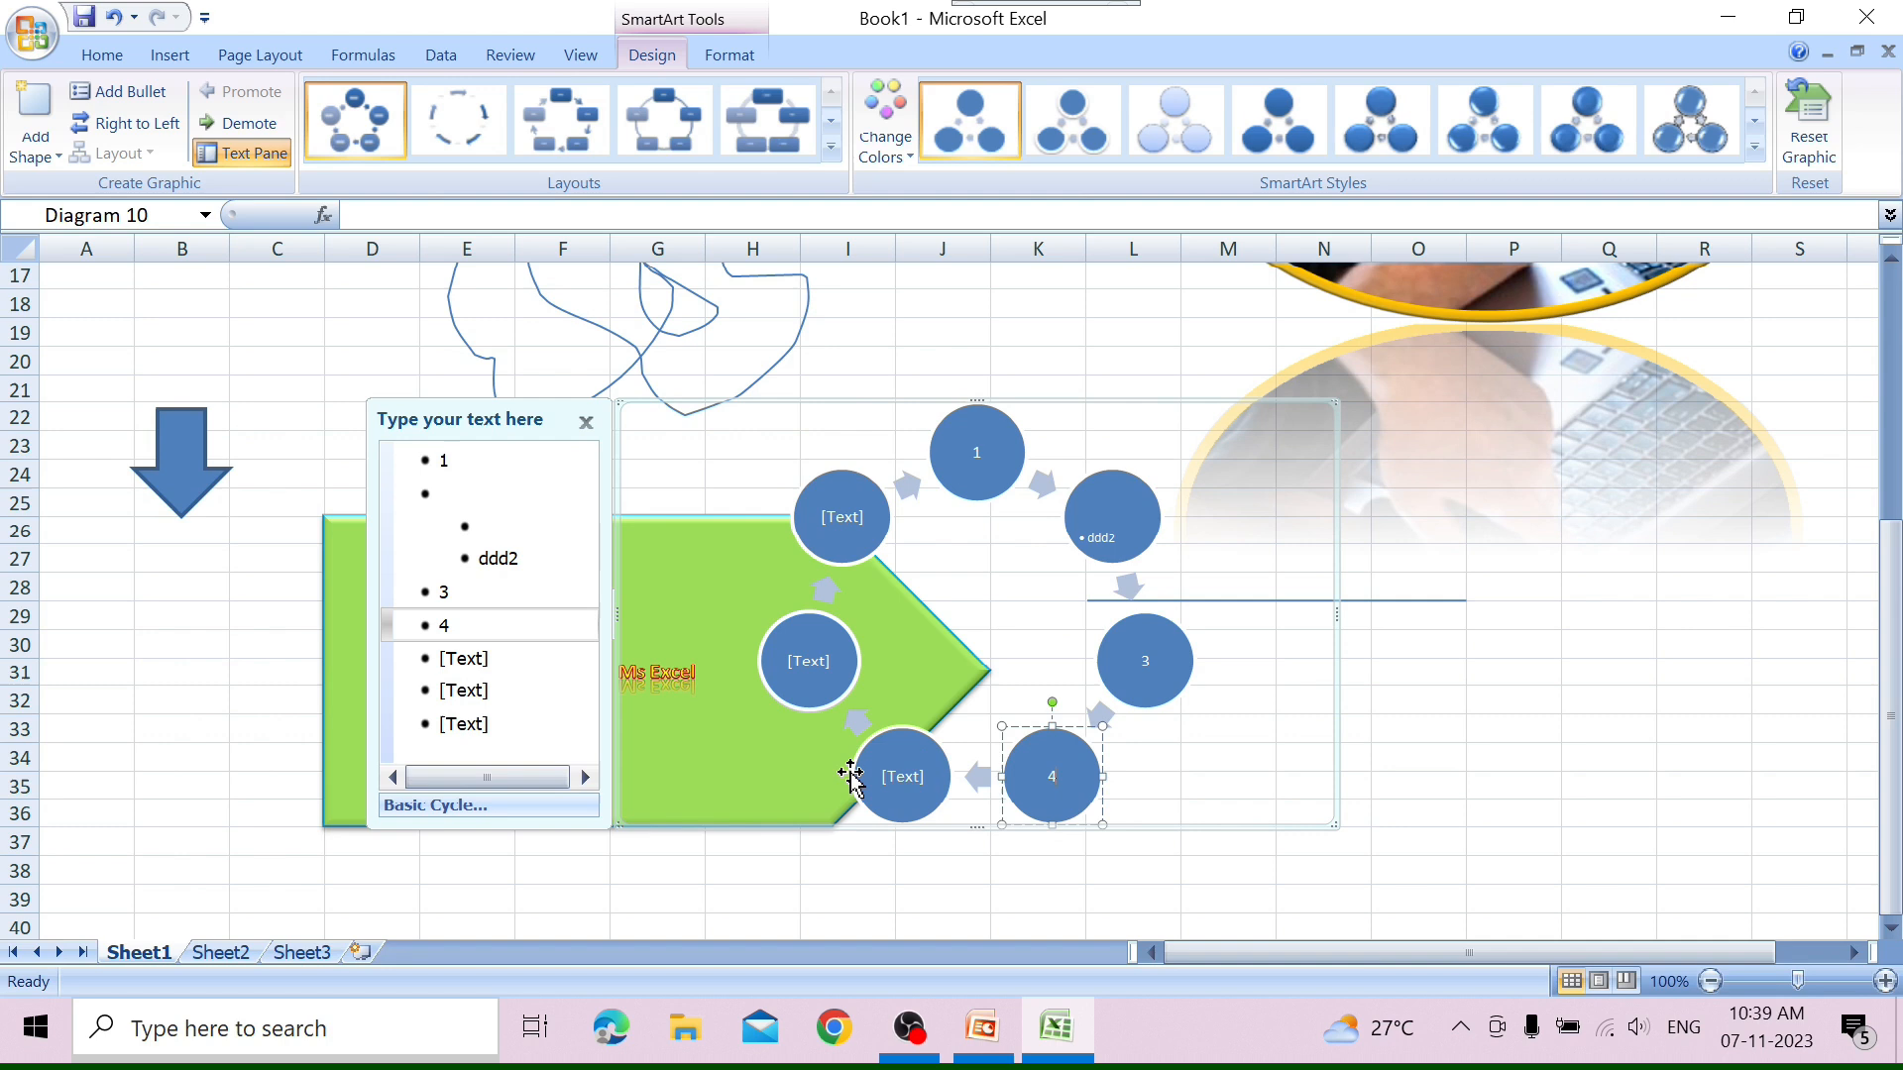
pyautogui.click(894, 788)
pyautogui.click(818, 668)
pyautogui.write('6')
pyautogui.click(828, 509)
pyautogui.write('7')
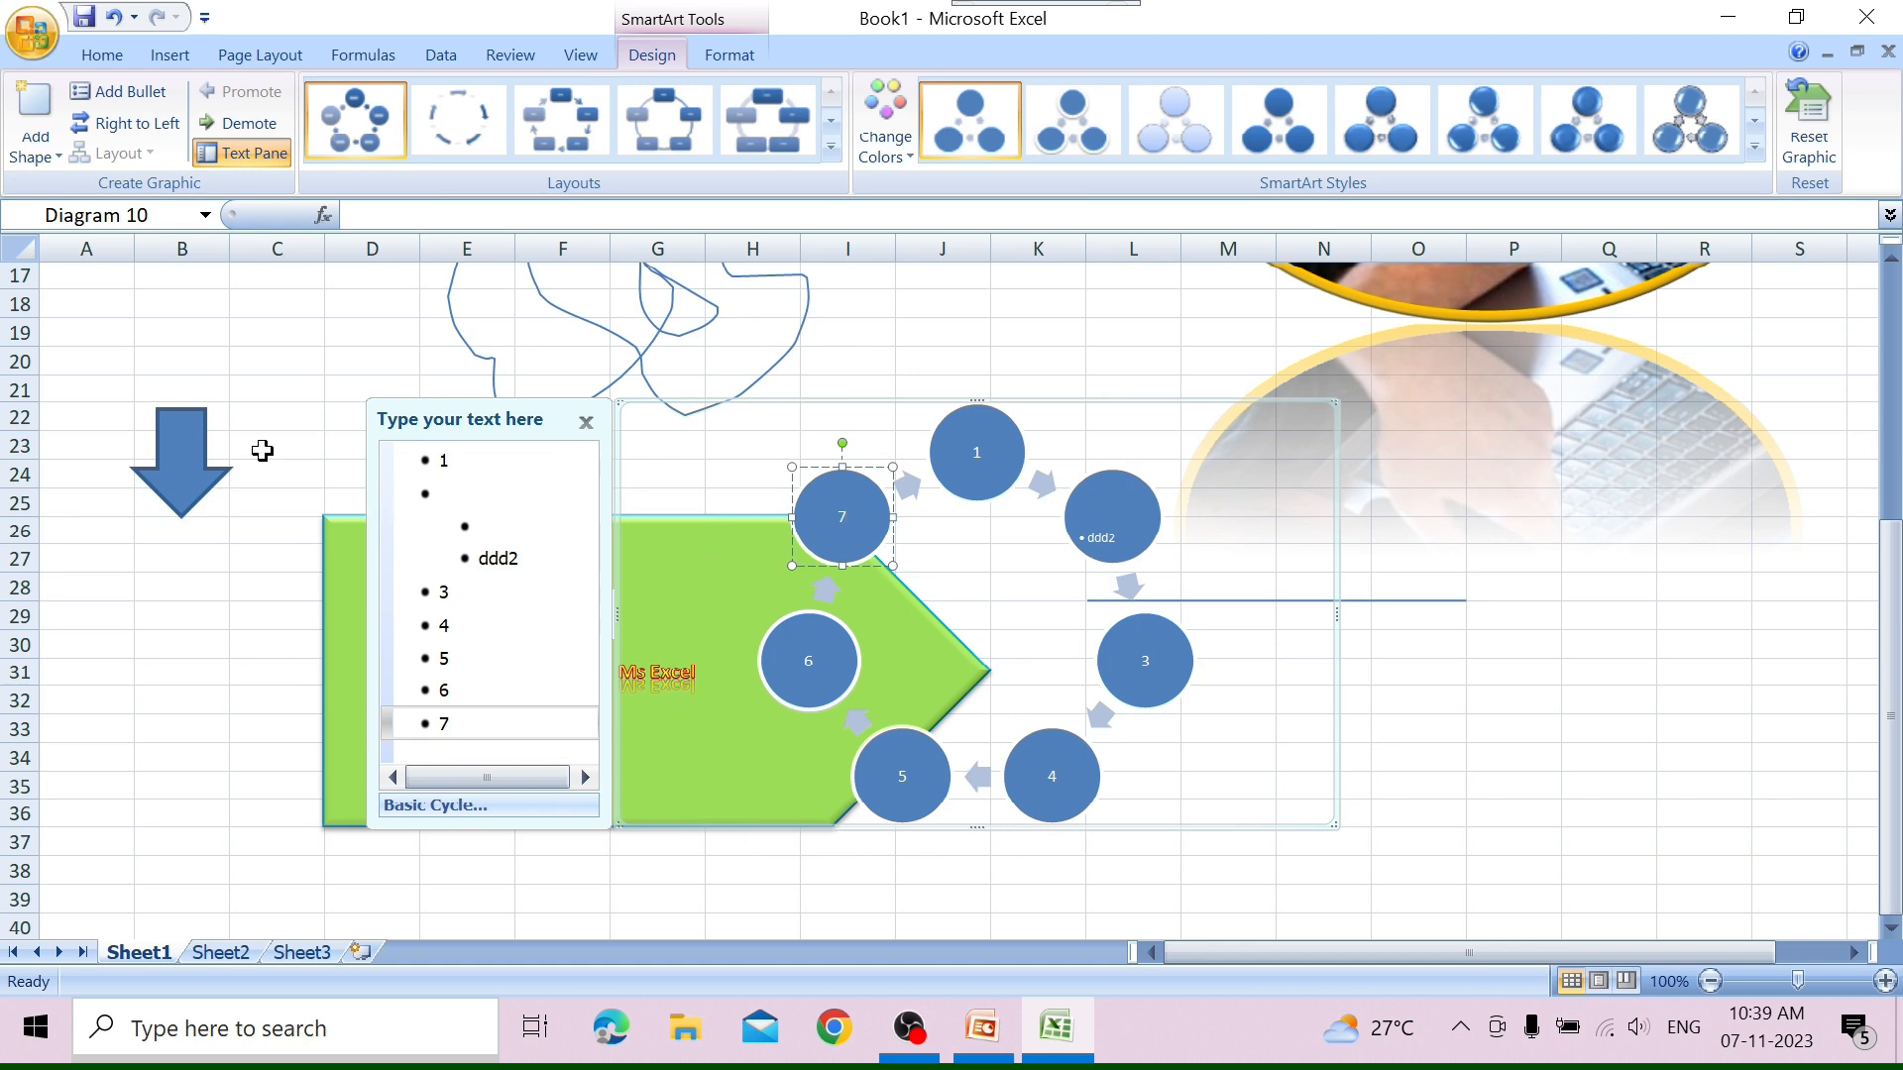
# In the text pane, change the first entry to 11 and enter 2 in both the empty main bullet and its empty sub-bullet.
pyautogui.click(450, 461)
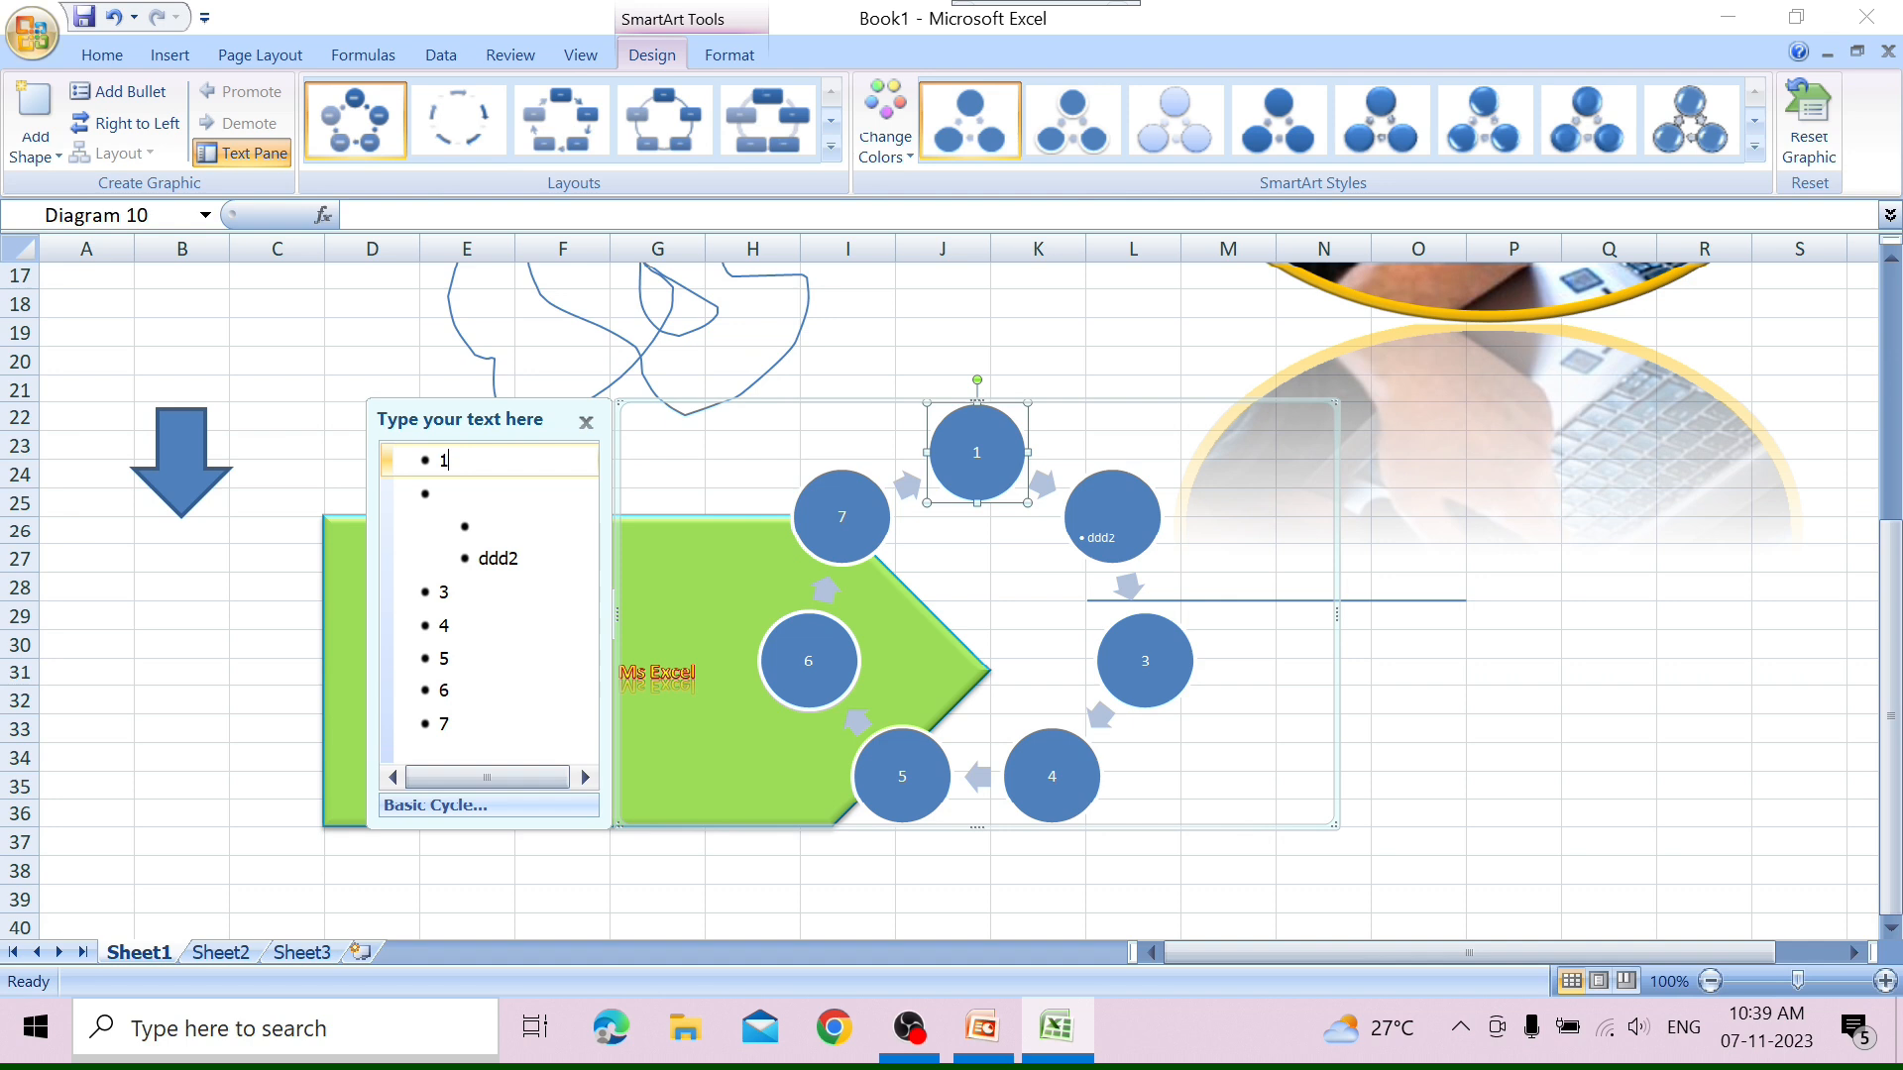
pyautogui.press('Down')
pyautogui.write('2')
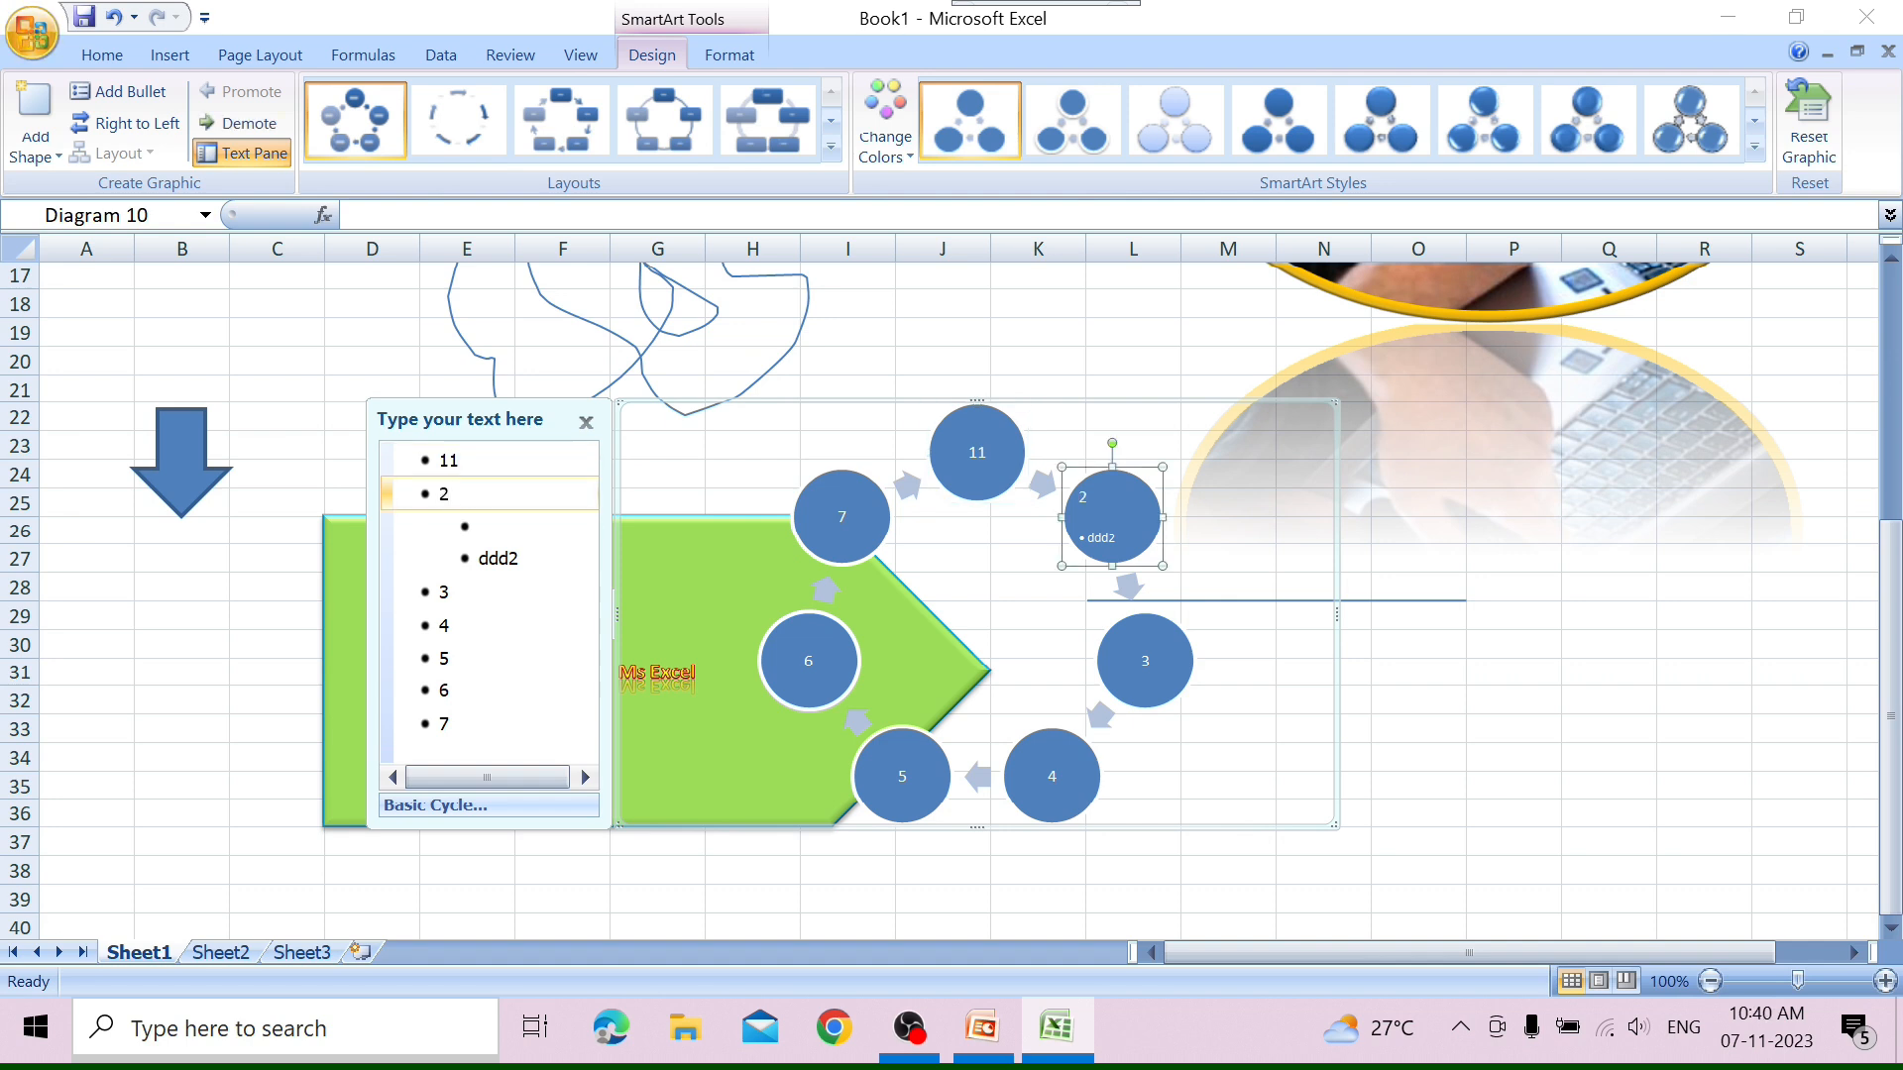
pyautogui.press('Down')
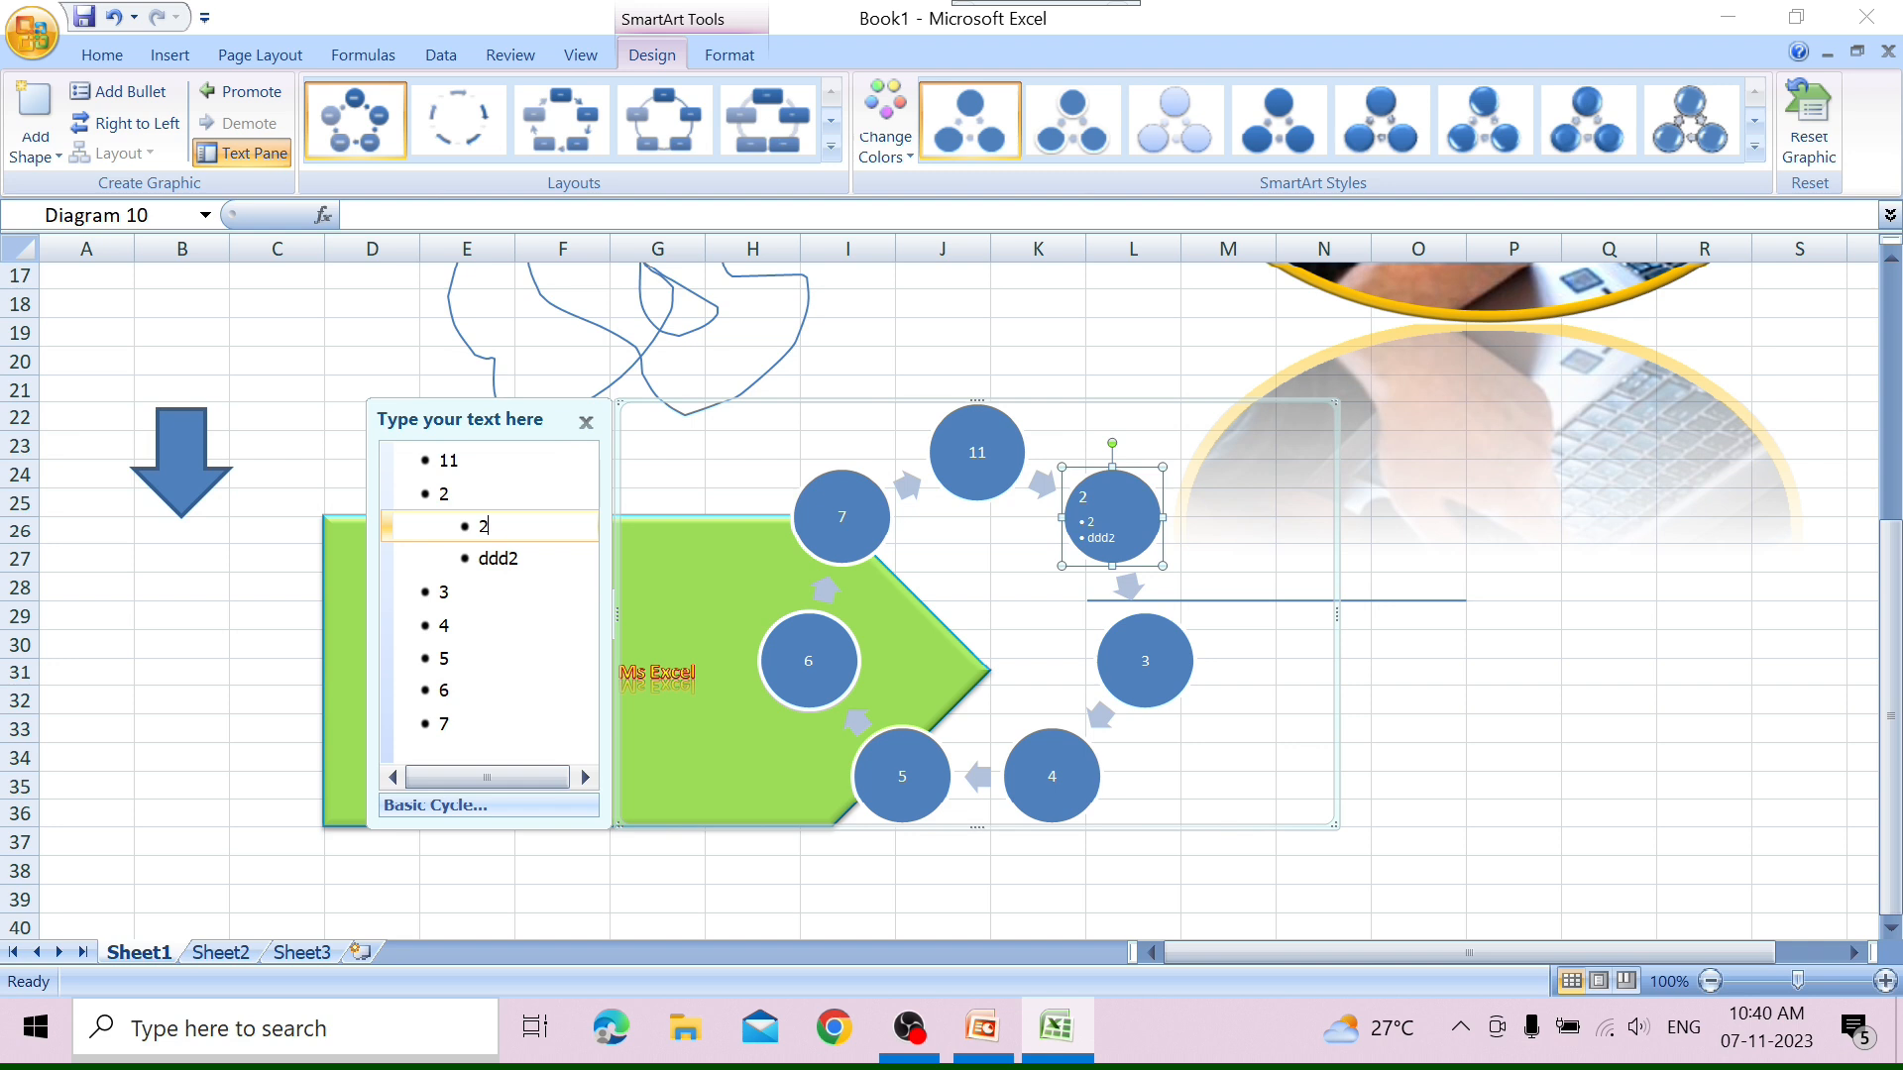
# Change the text pane entries 3, 4 and 5 to 33, 44 and 55, and close the pane.
pyautogui.press('Down')
pyautogui.press('Down')
pyautogui.write('3')
pyautogui.press('Down')
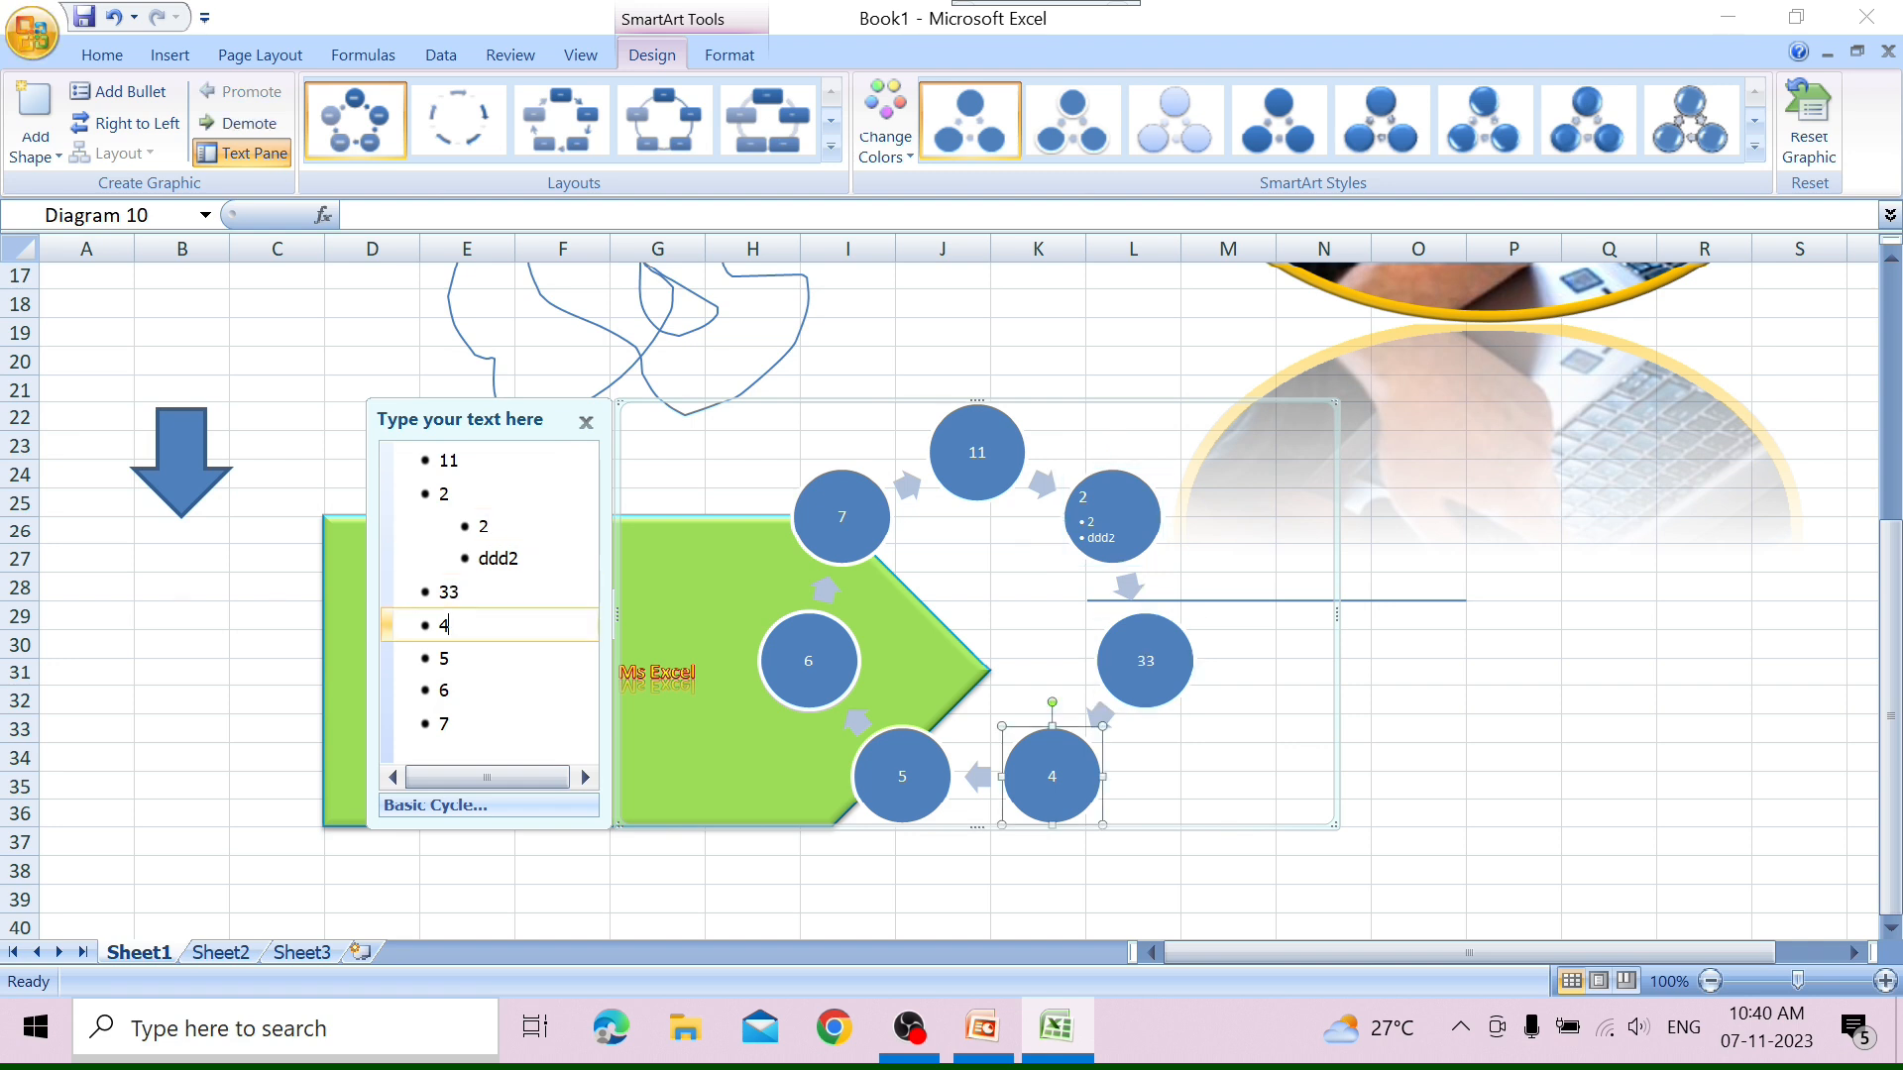
pyautogui.press('Down')
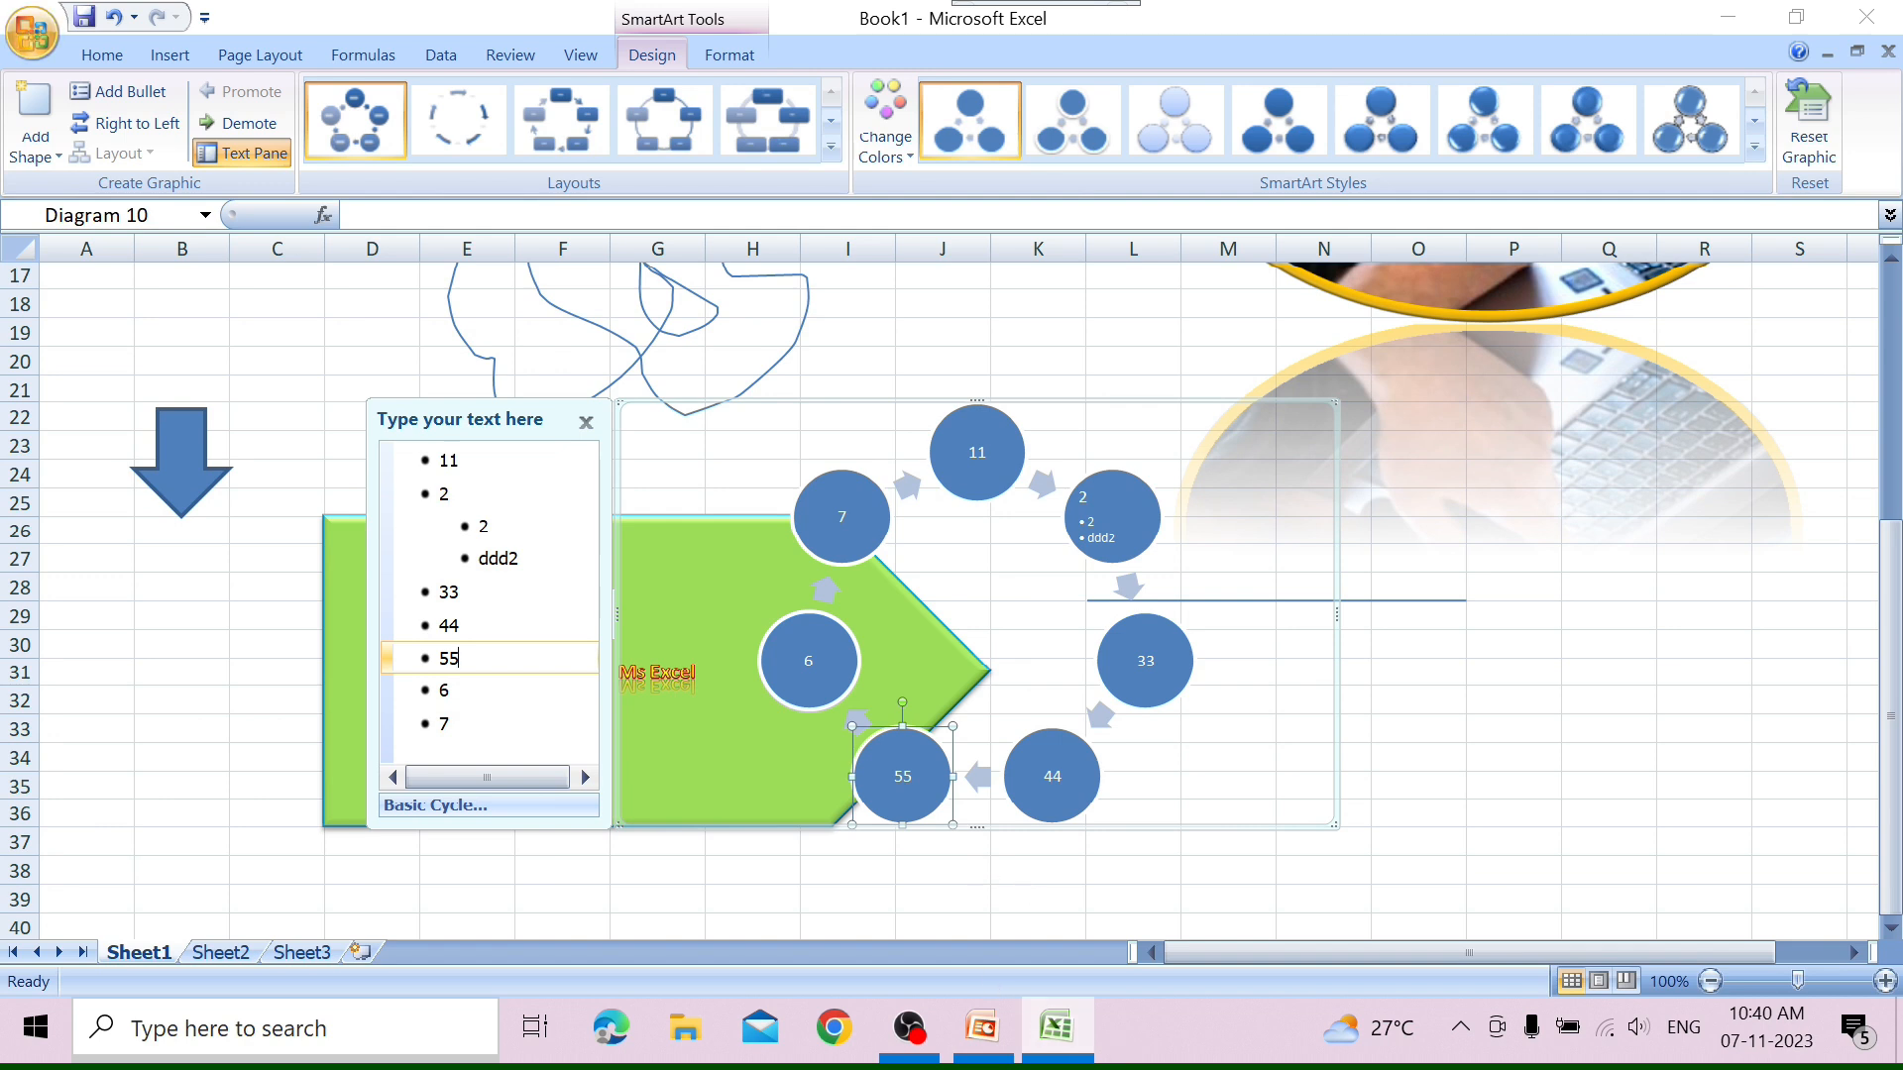
pyautogui.click(585, 423)
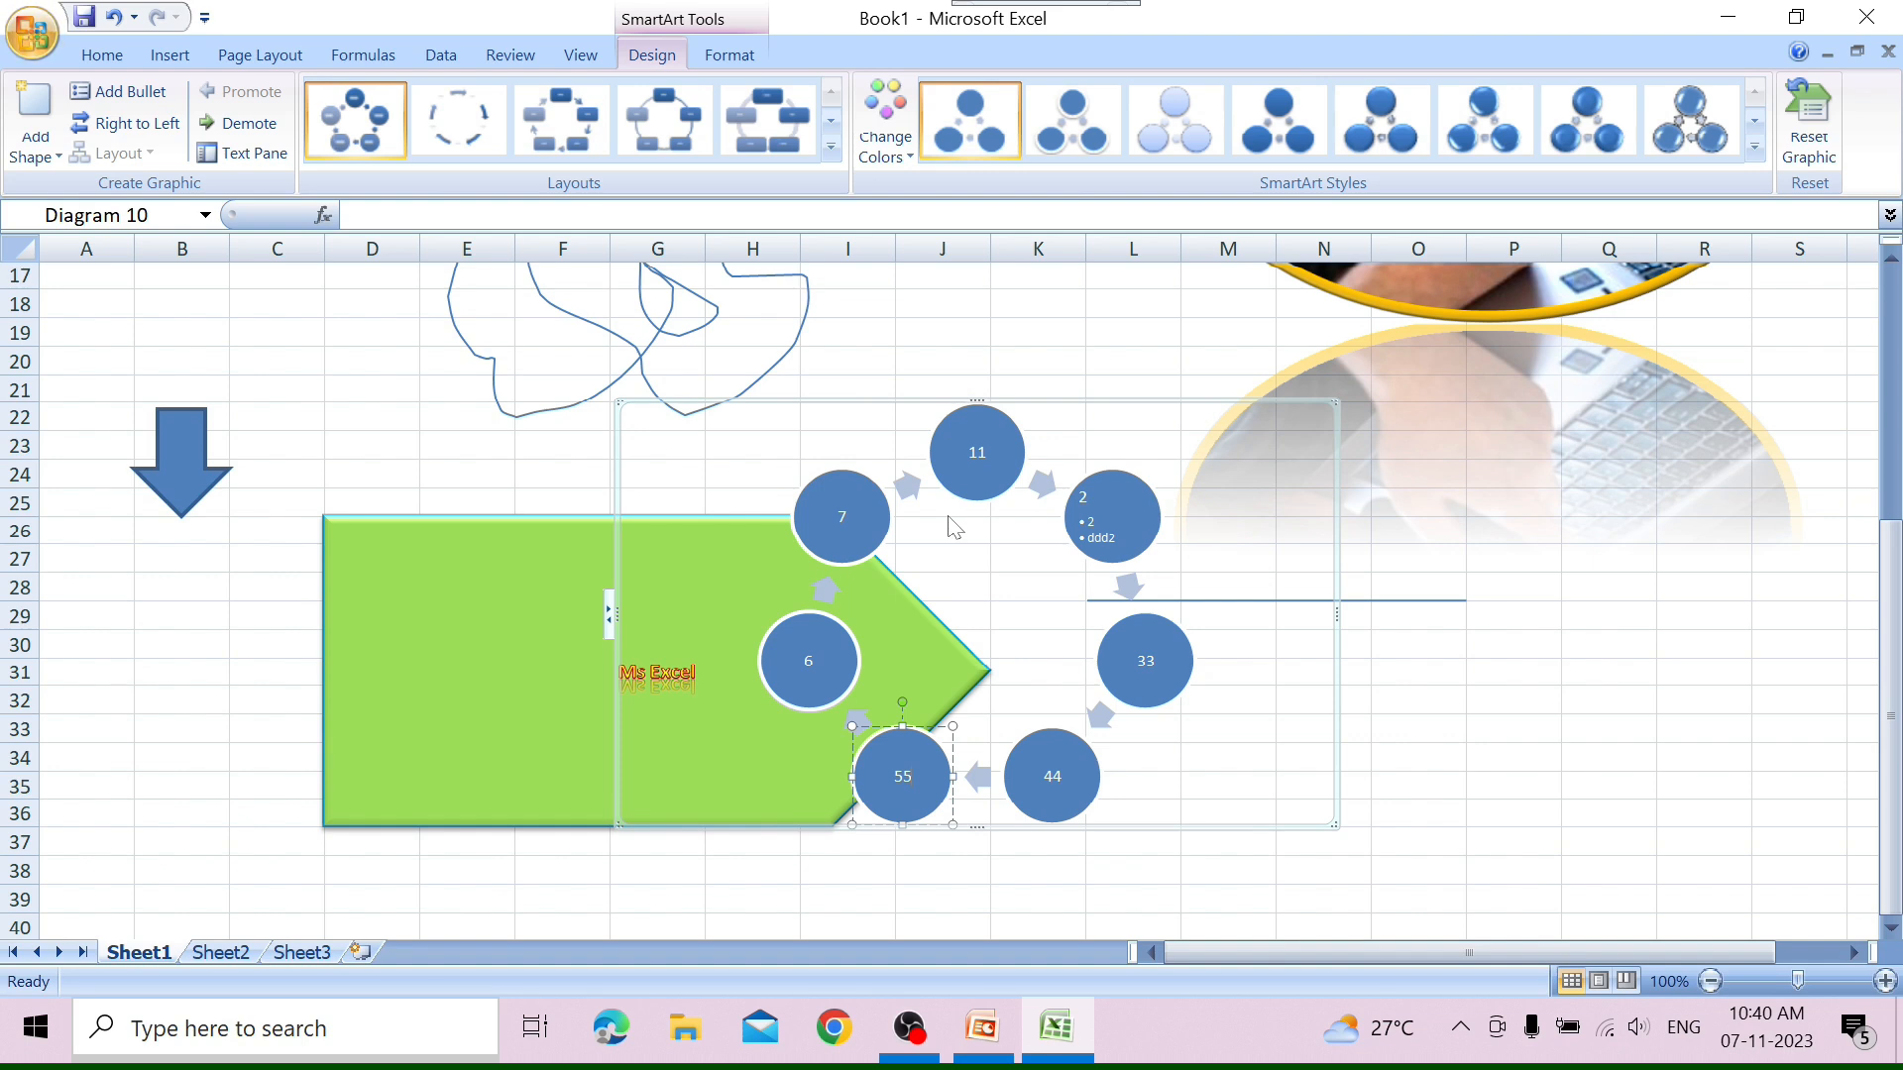
# Try the Segmented Cycle, Radial Cycle and Text Cycle layouts on the SmartArt graphic and return it to Basic Cycle.
pyautogui.click(830, 151)
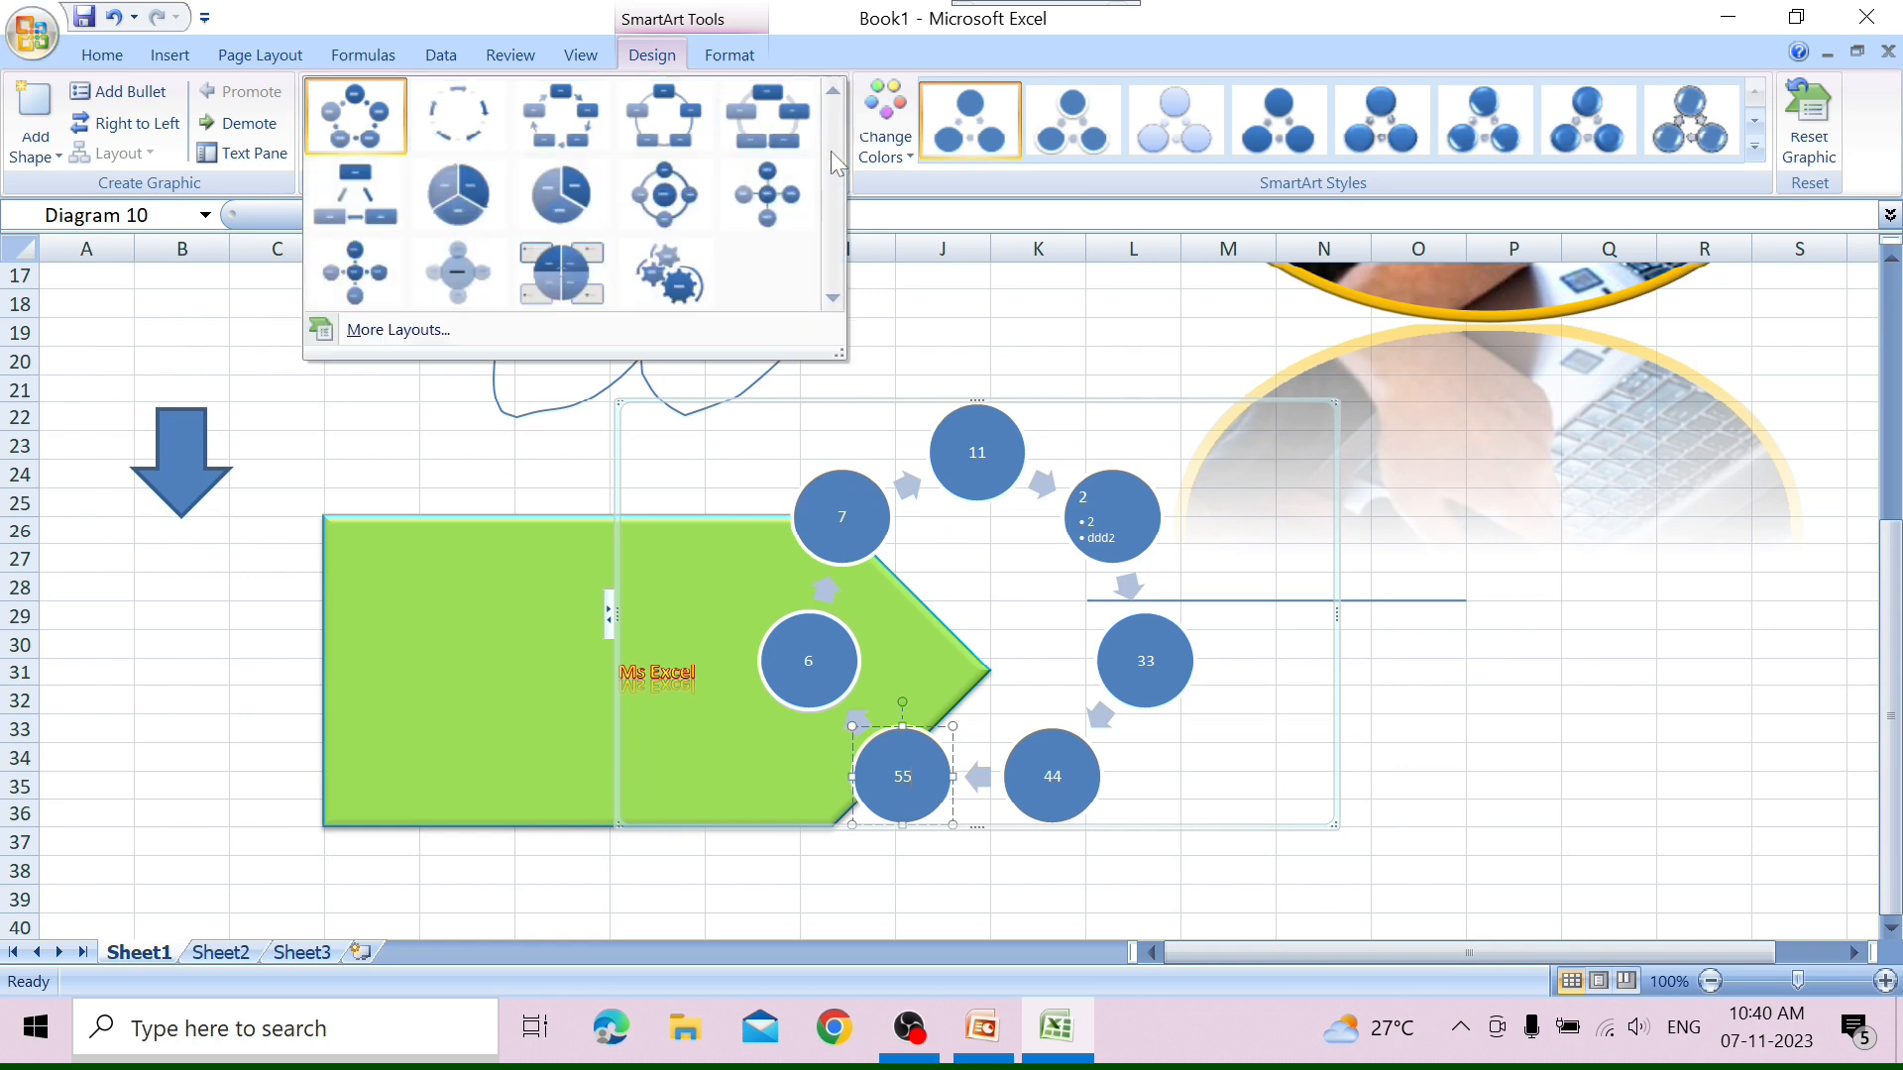
pyautogui.click(474, 189)
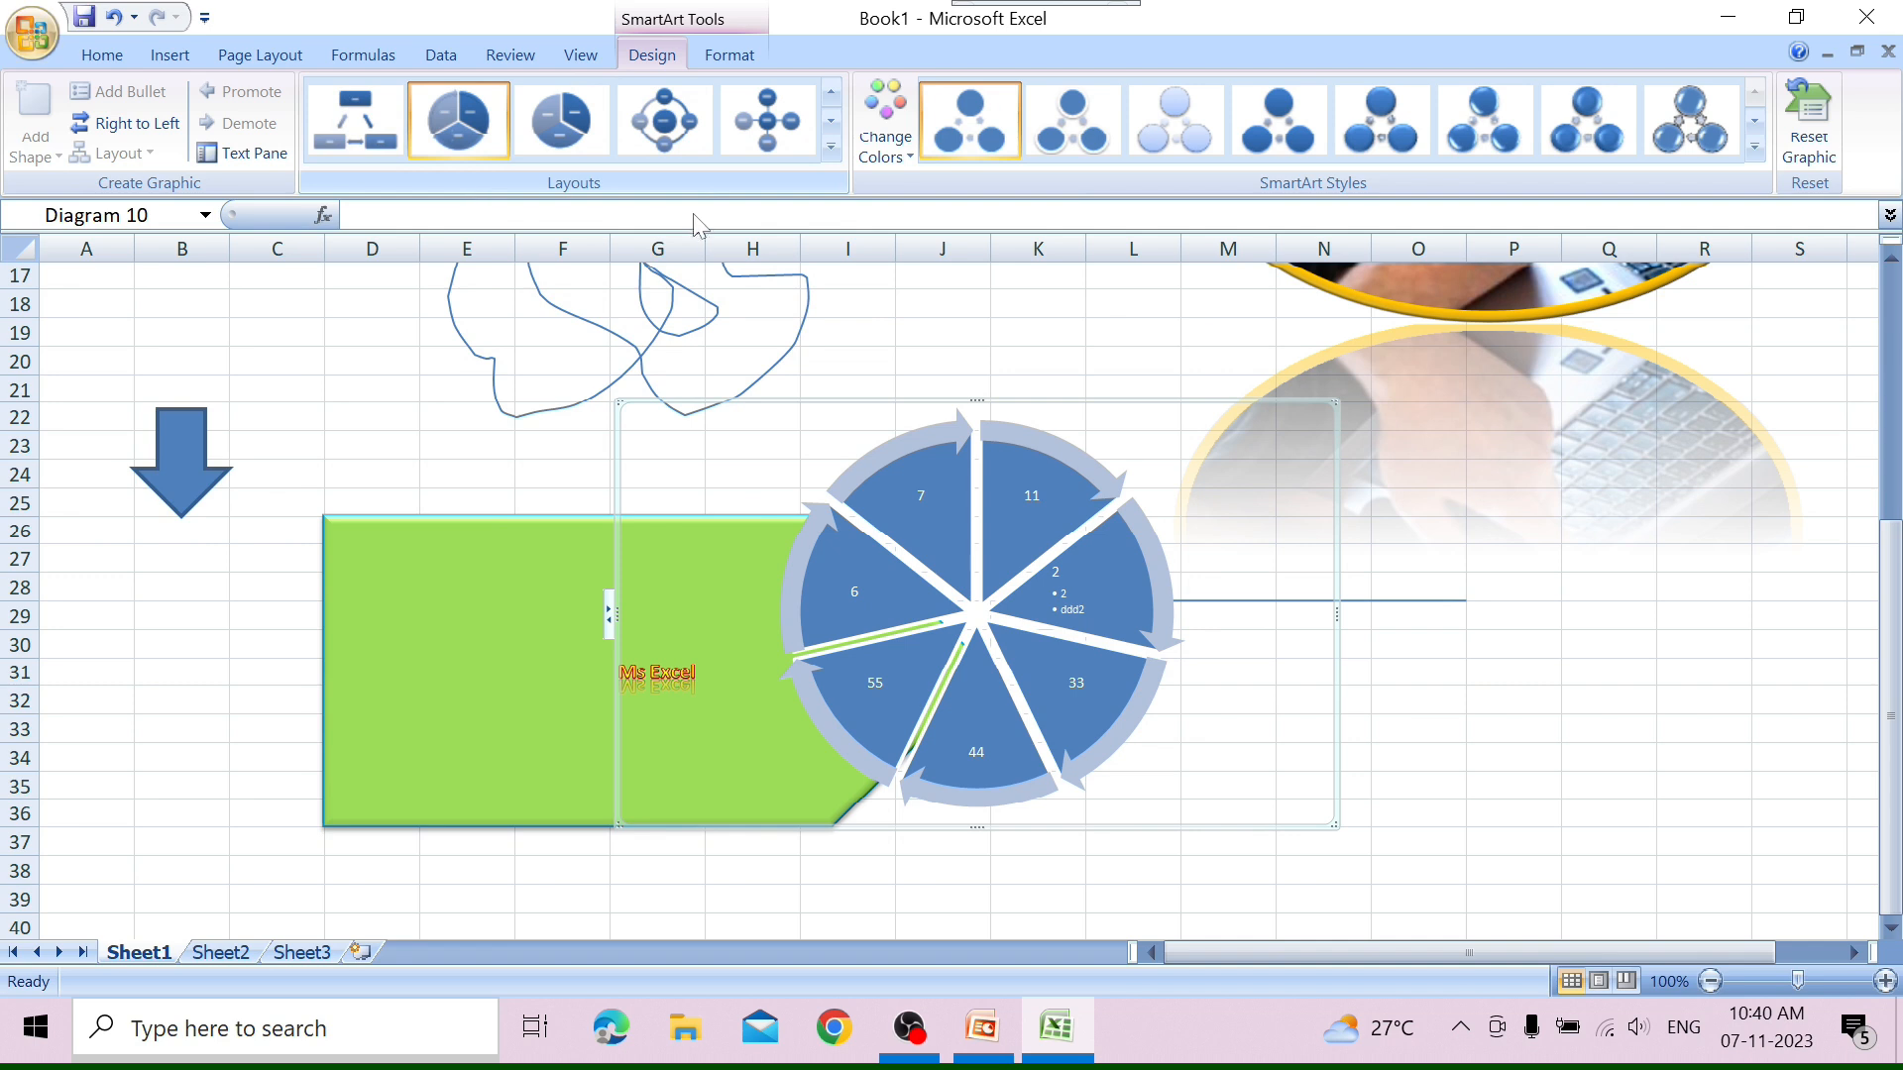
pyautogui.click(653, 118)
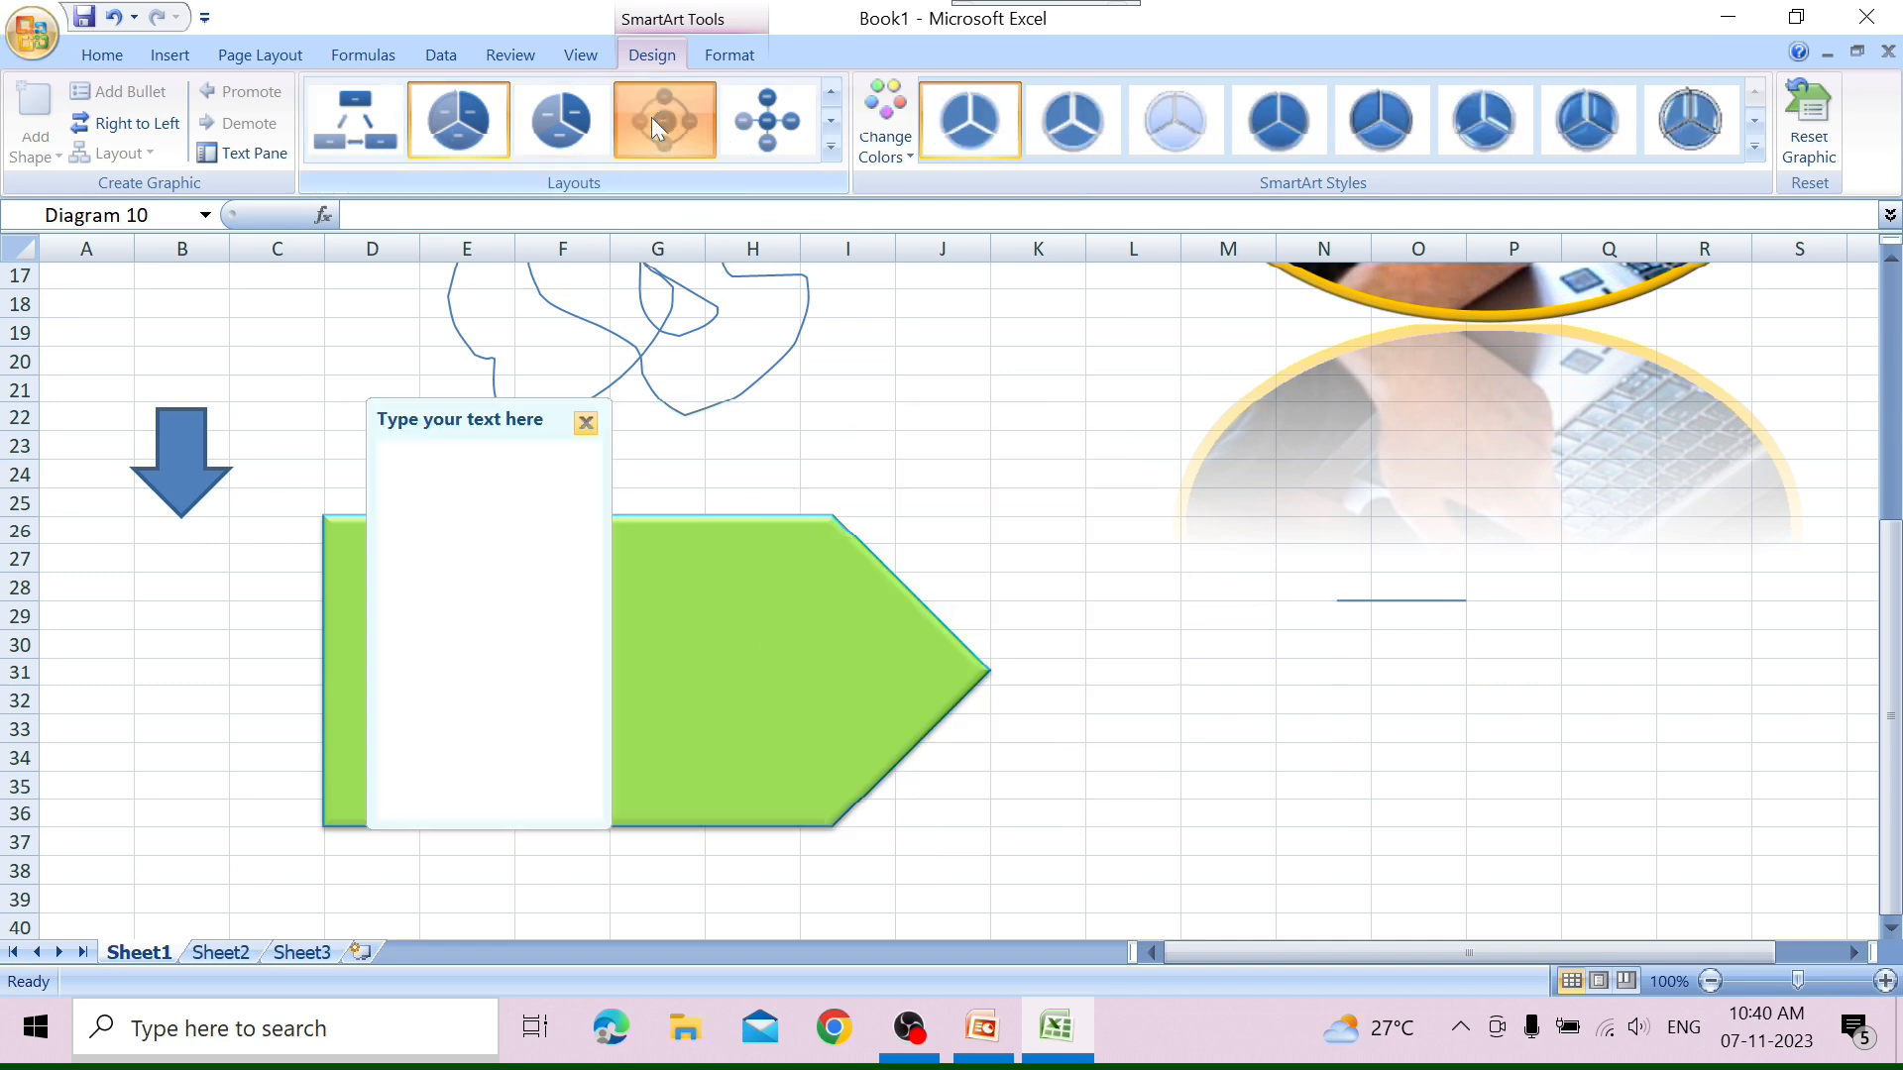
pyautogui.click(586, 422)
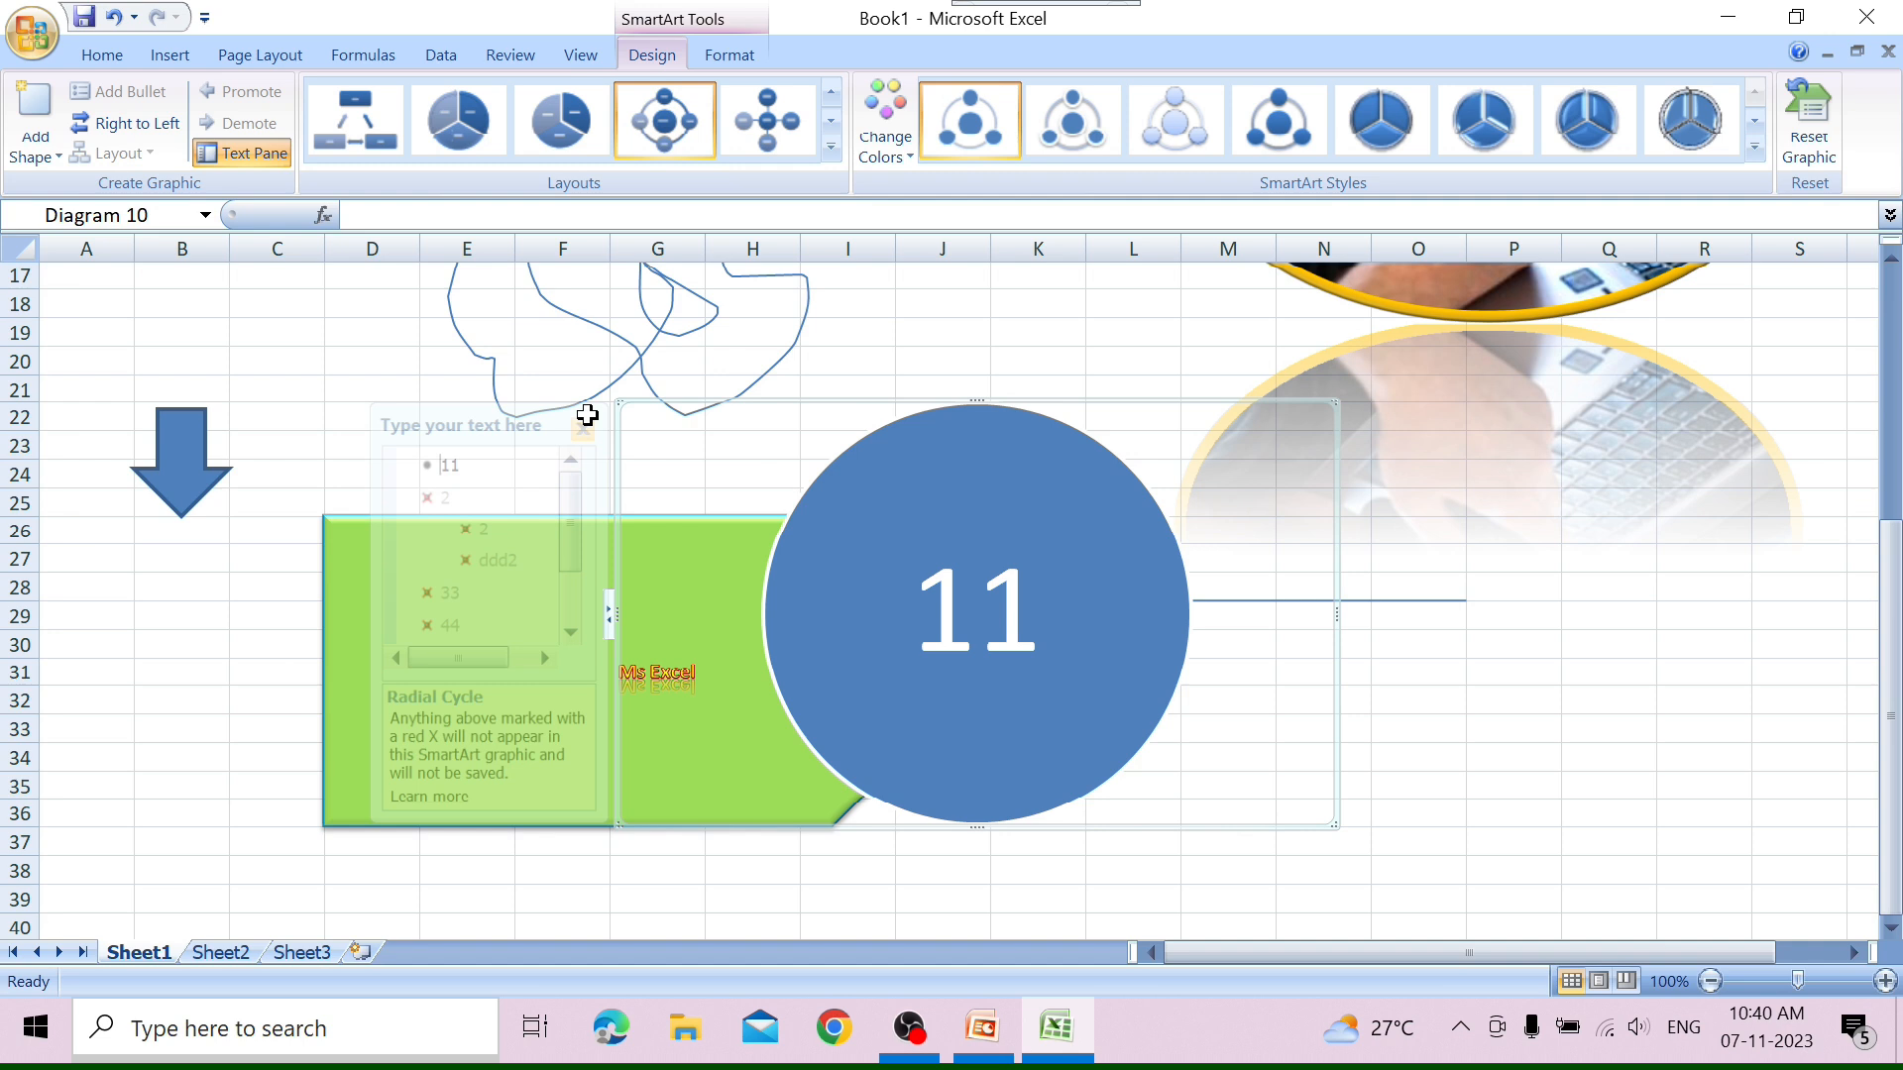
pyautogui.click(831, 145)
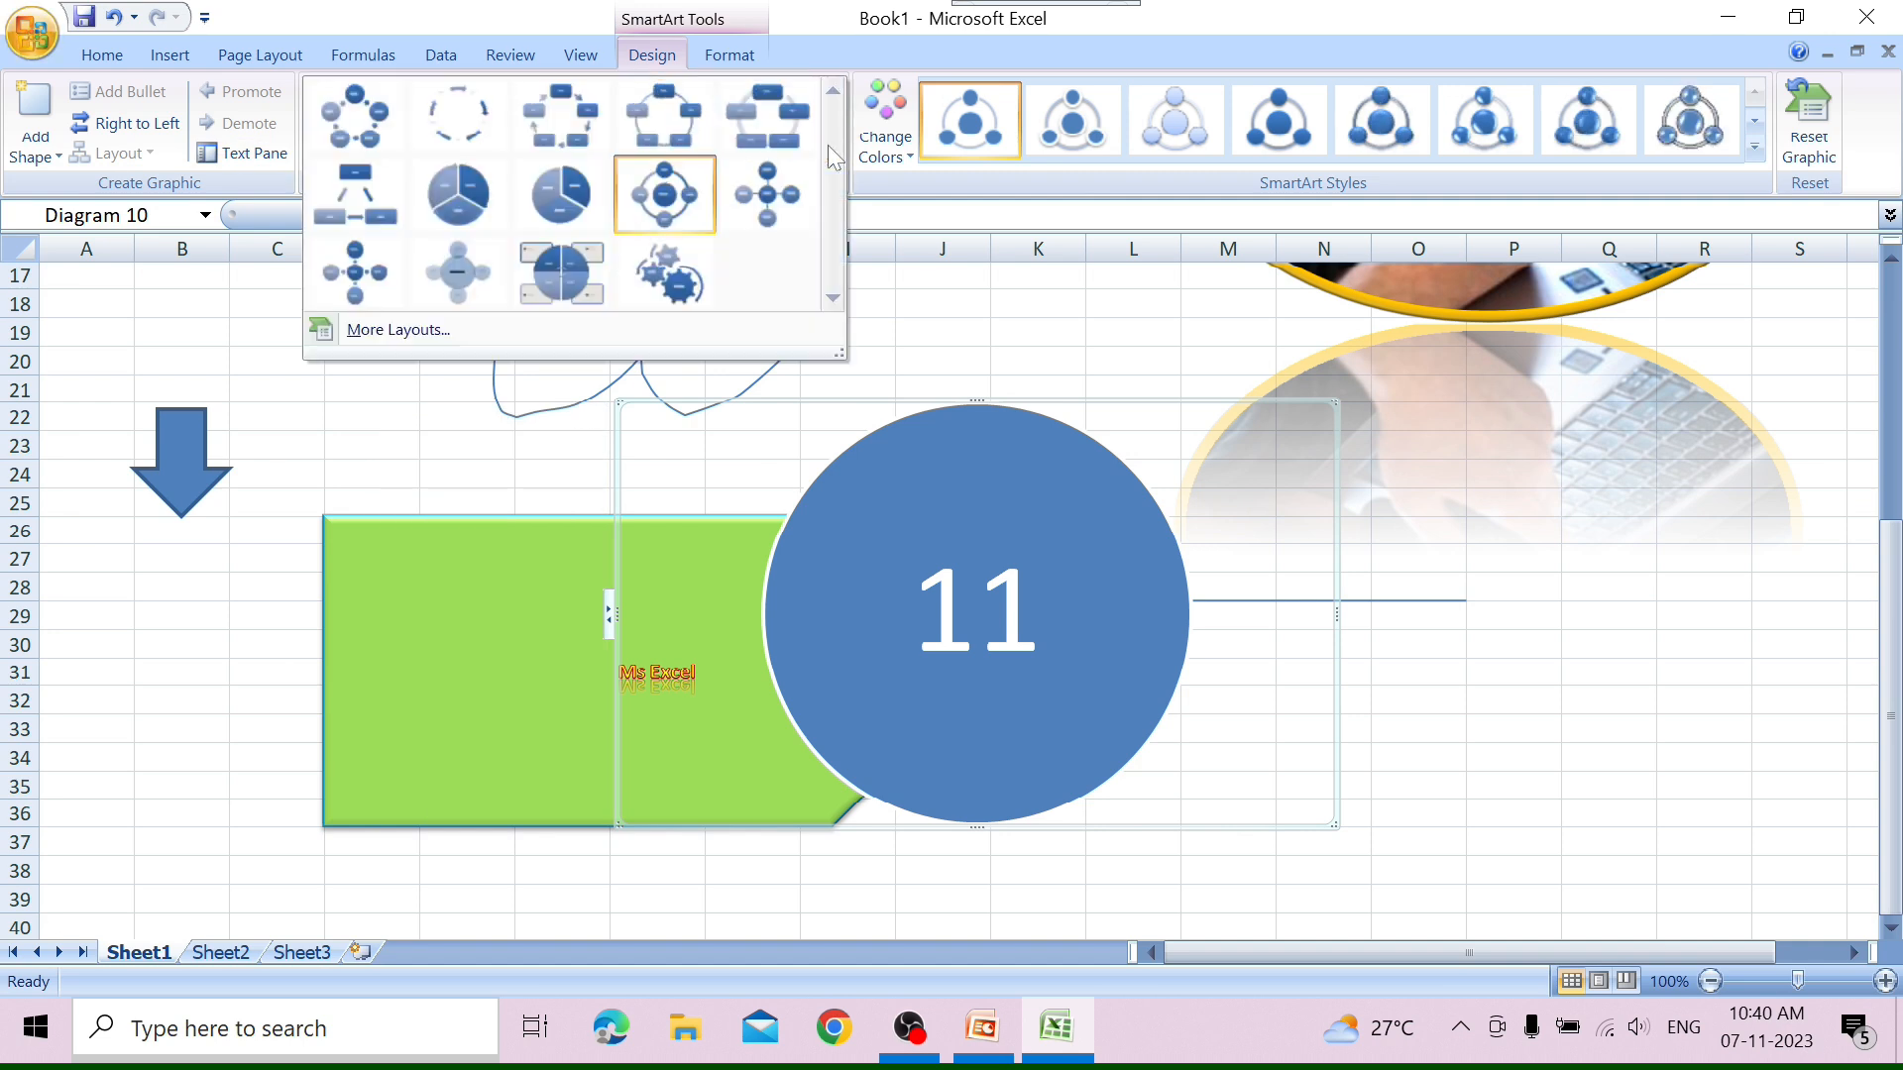
pyautogui.click(430, 116)
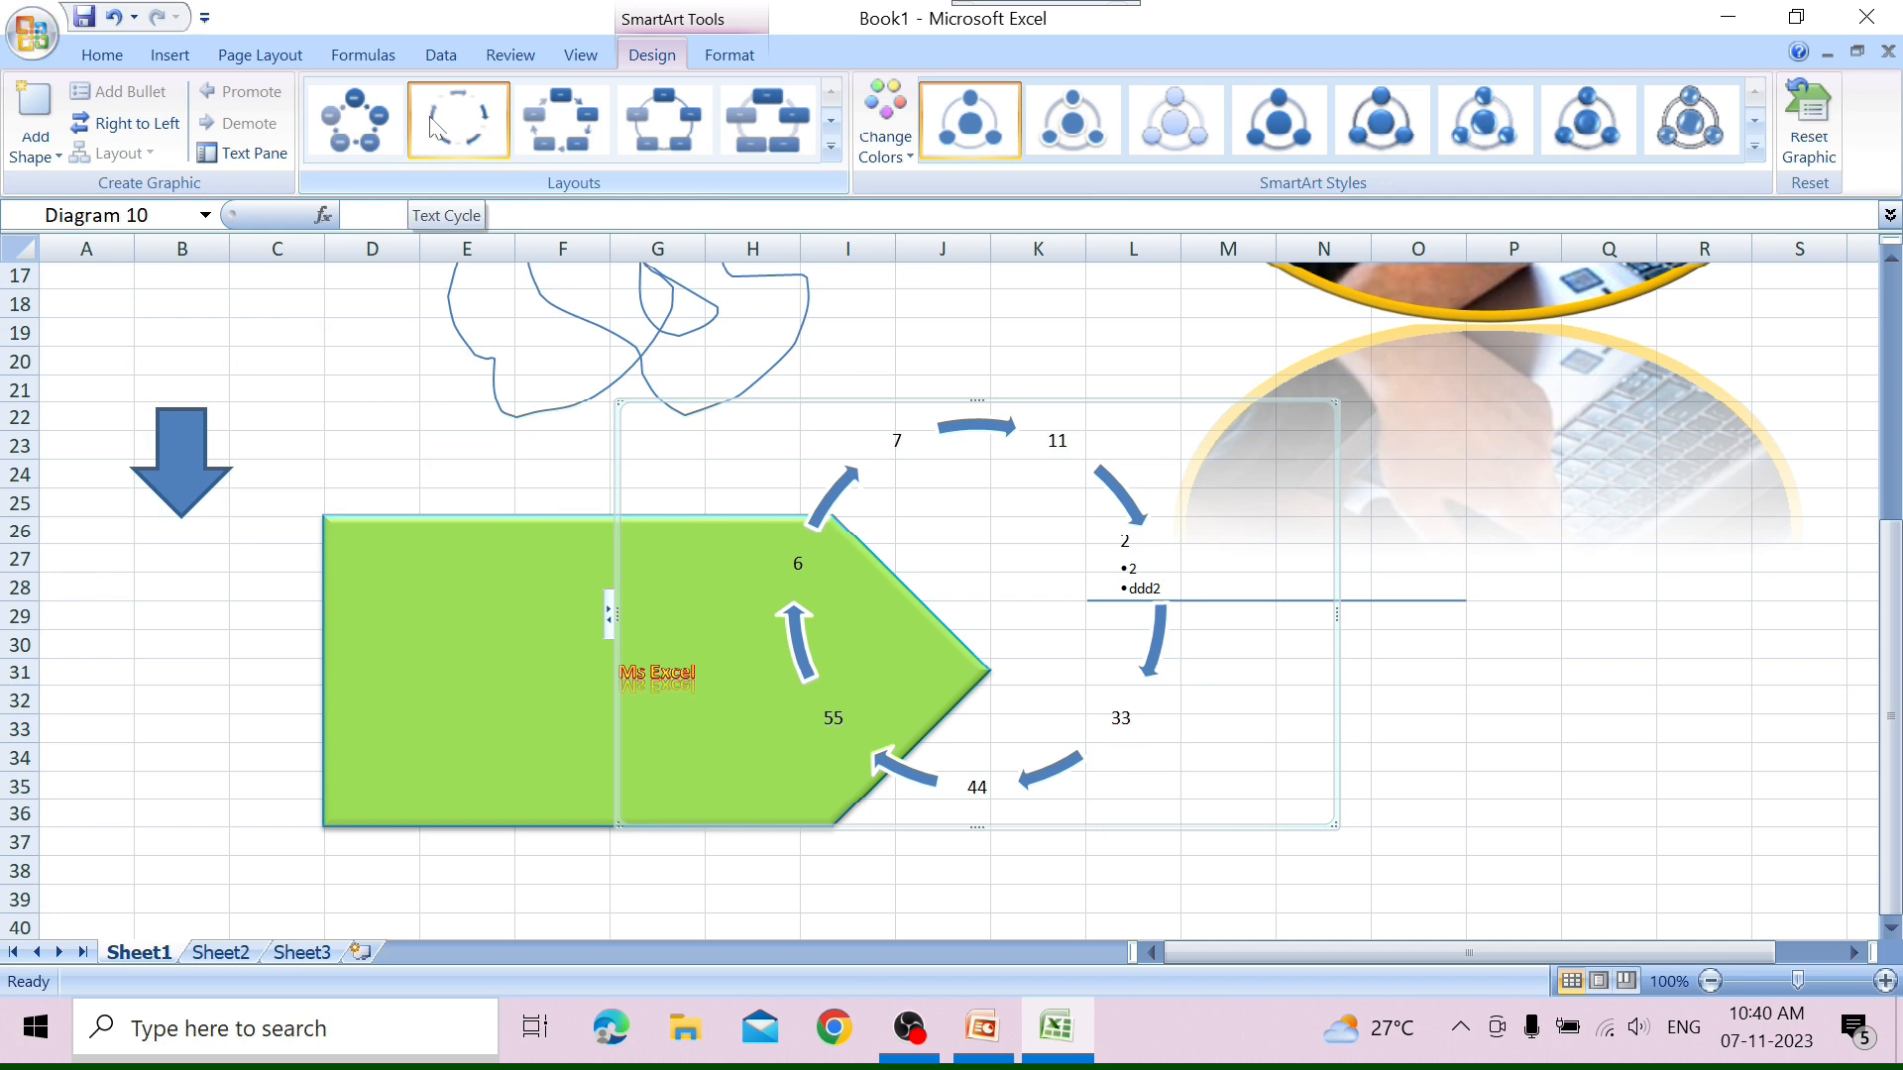
pyautogui.click(386, 153)
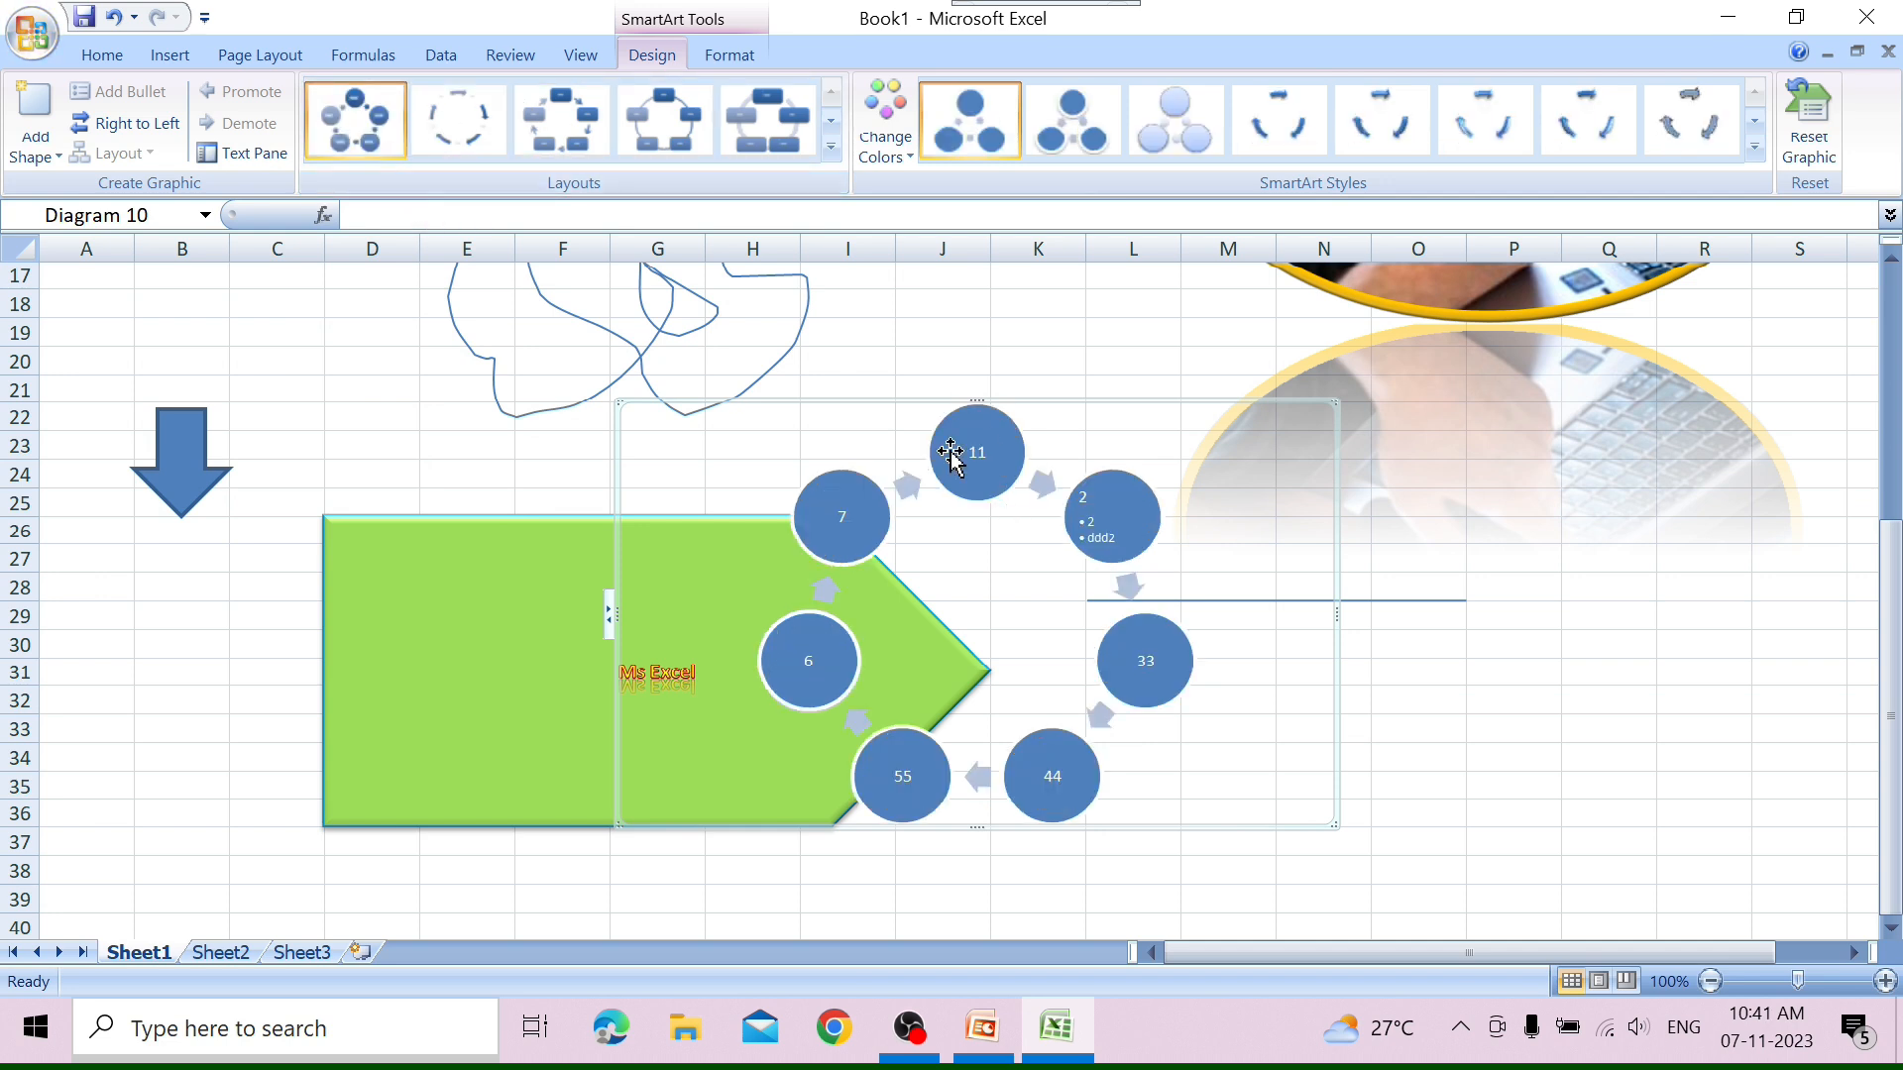
pyautogui.click(592, 156)
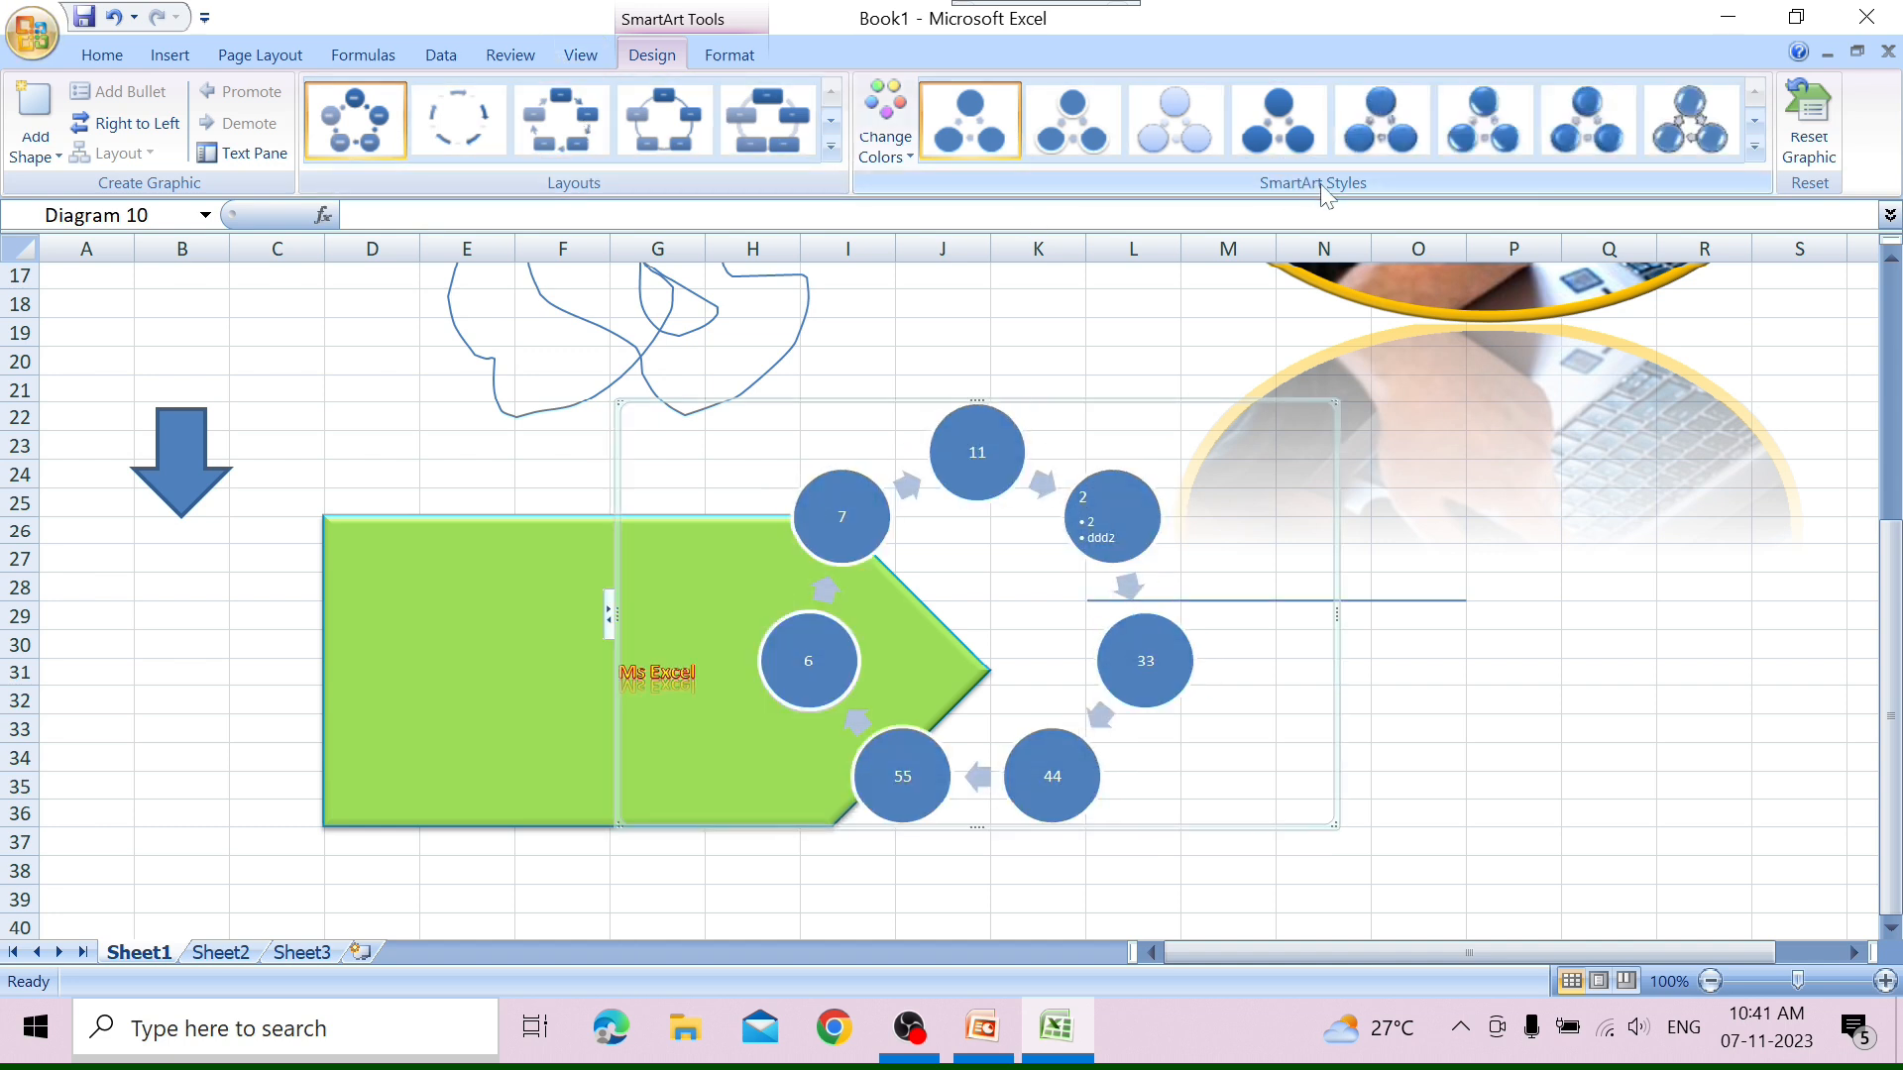
# Apply the last 3-D SmartArt style, with tilted thick discs, and the first Colorful color variation to the cycle graphic.
pyautogui.click(1753, 149)
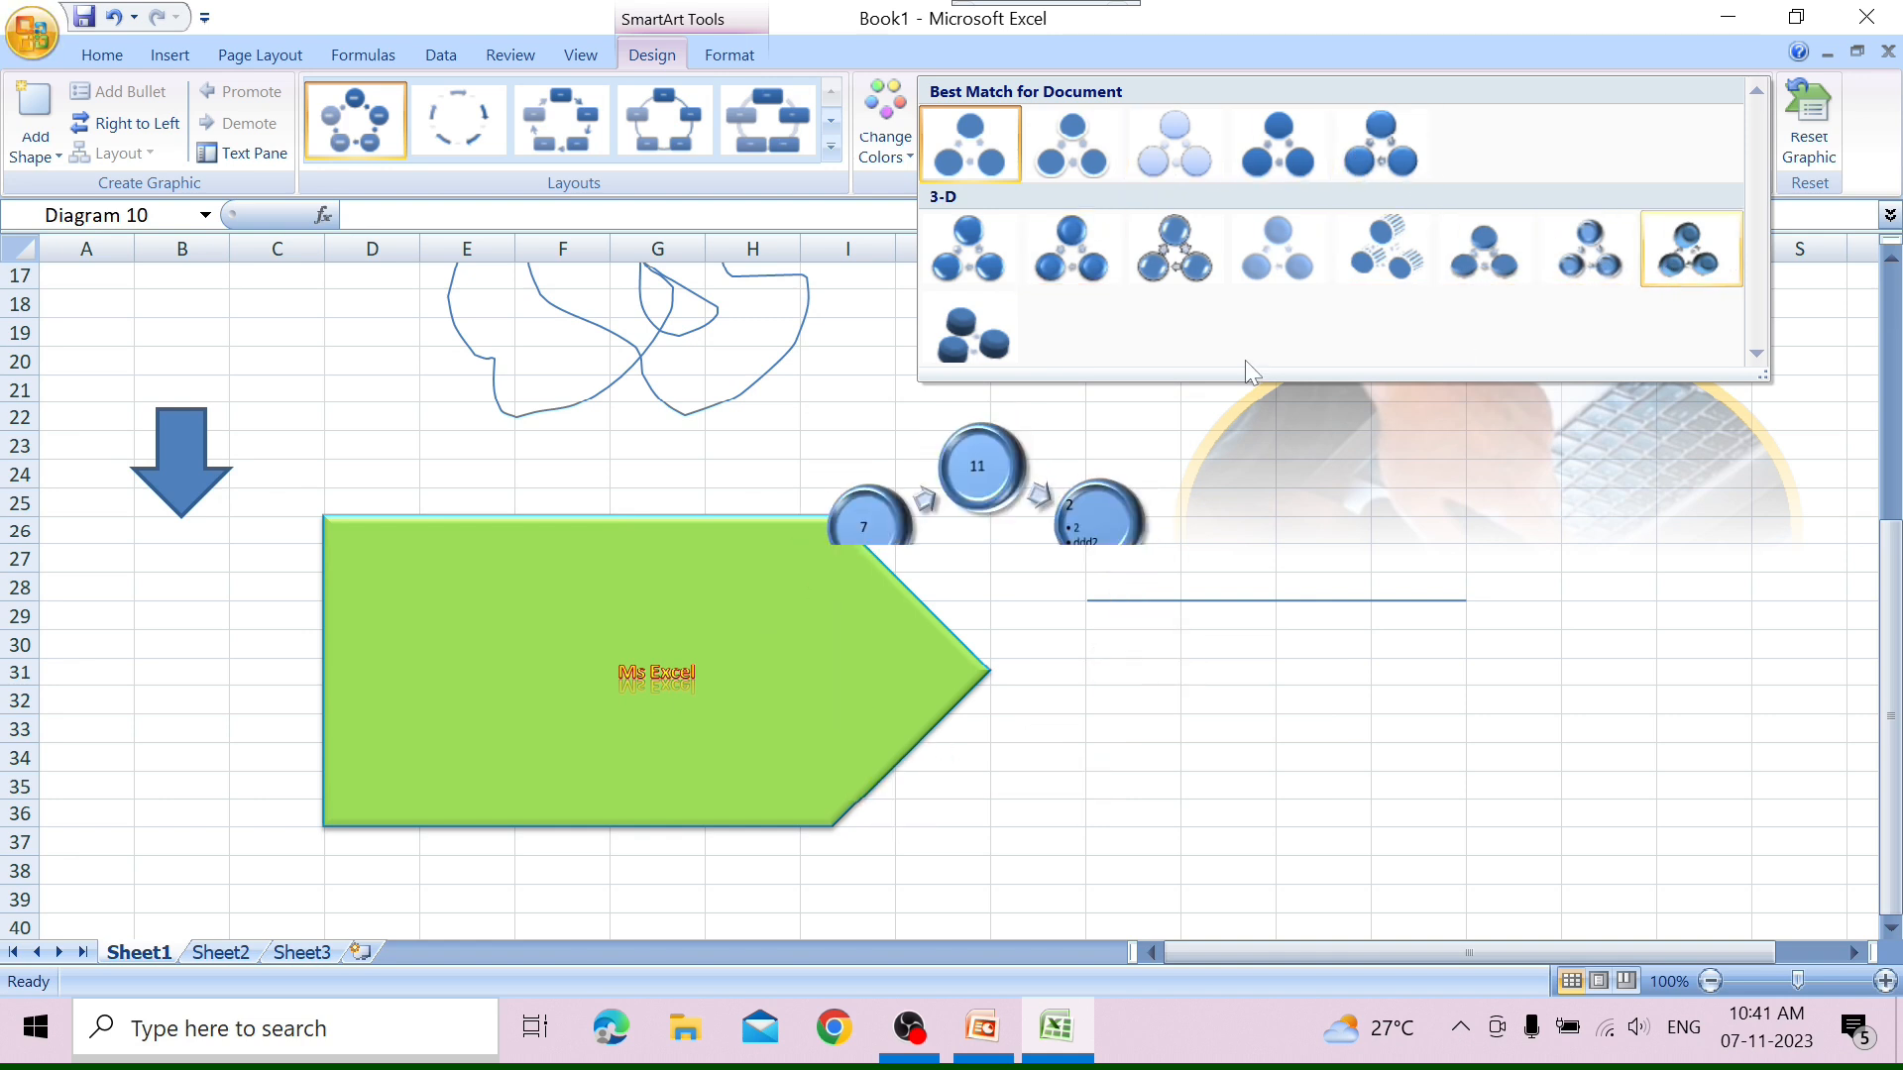
pyautogui.click(961, 336)
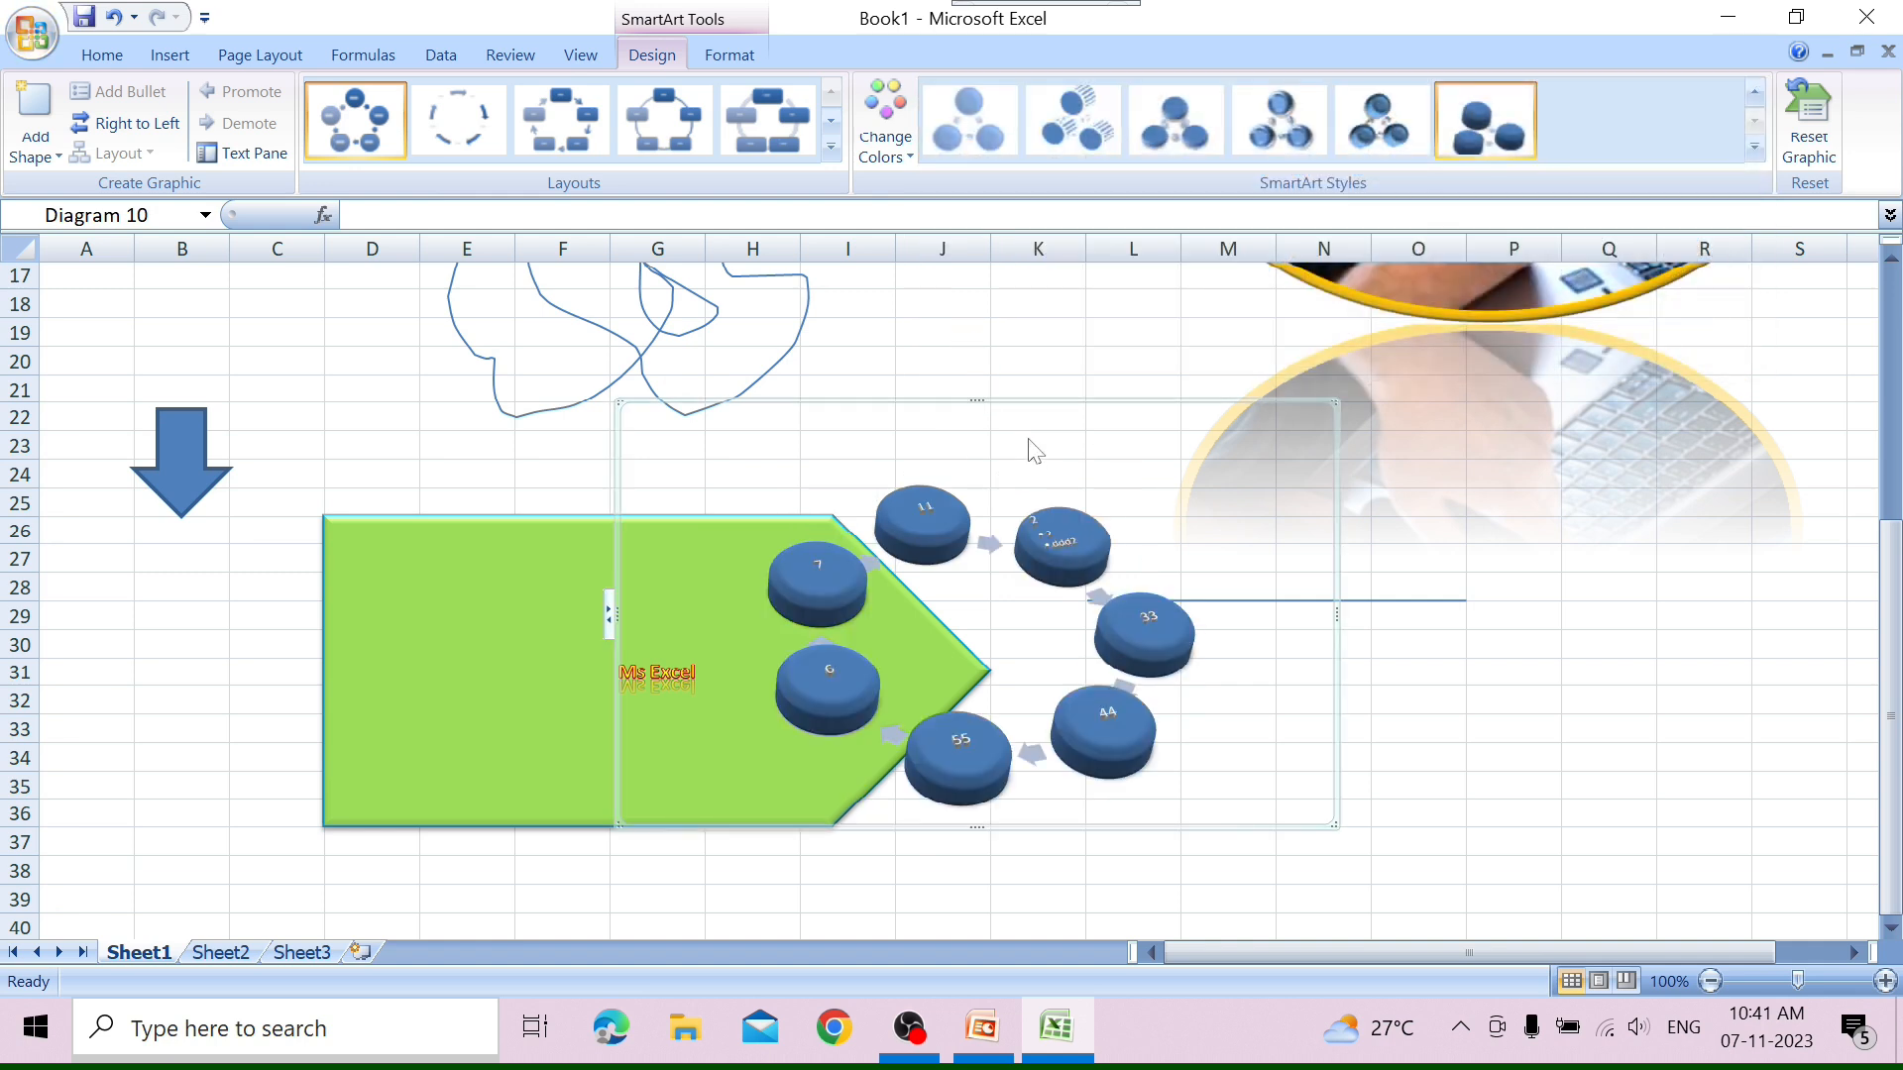
pyautogui.click(885, 124)
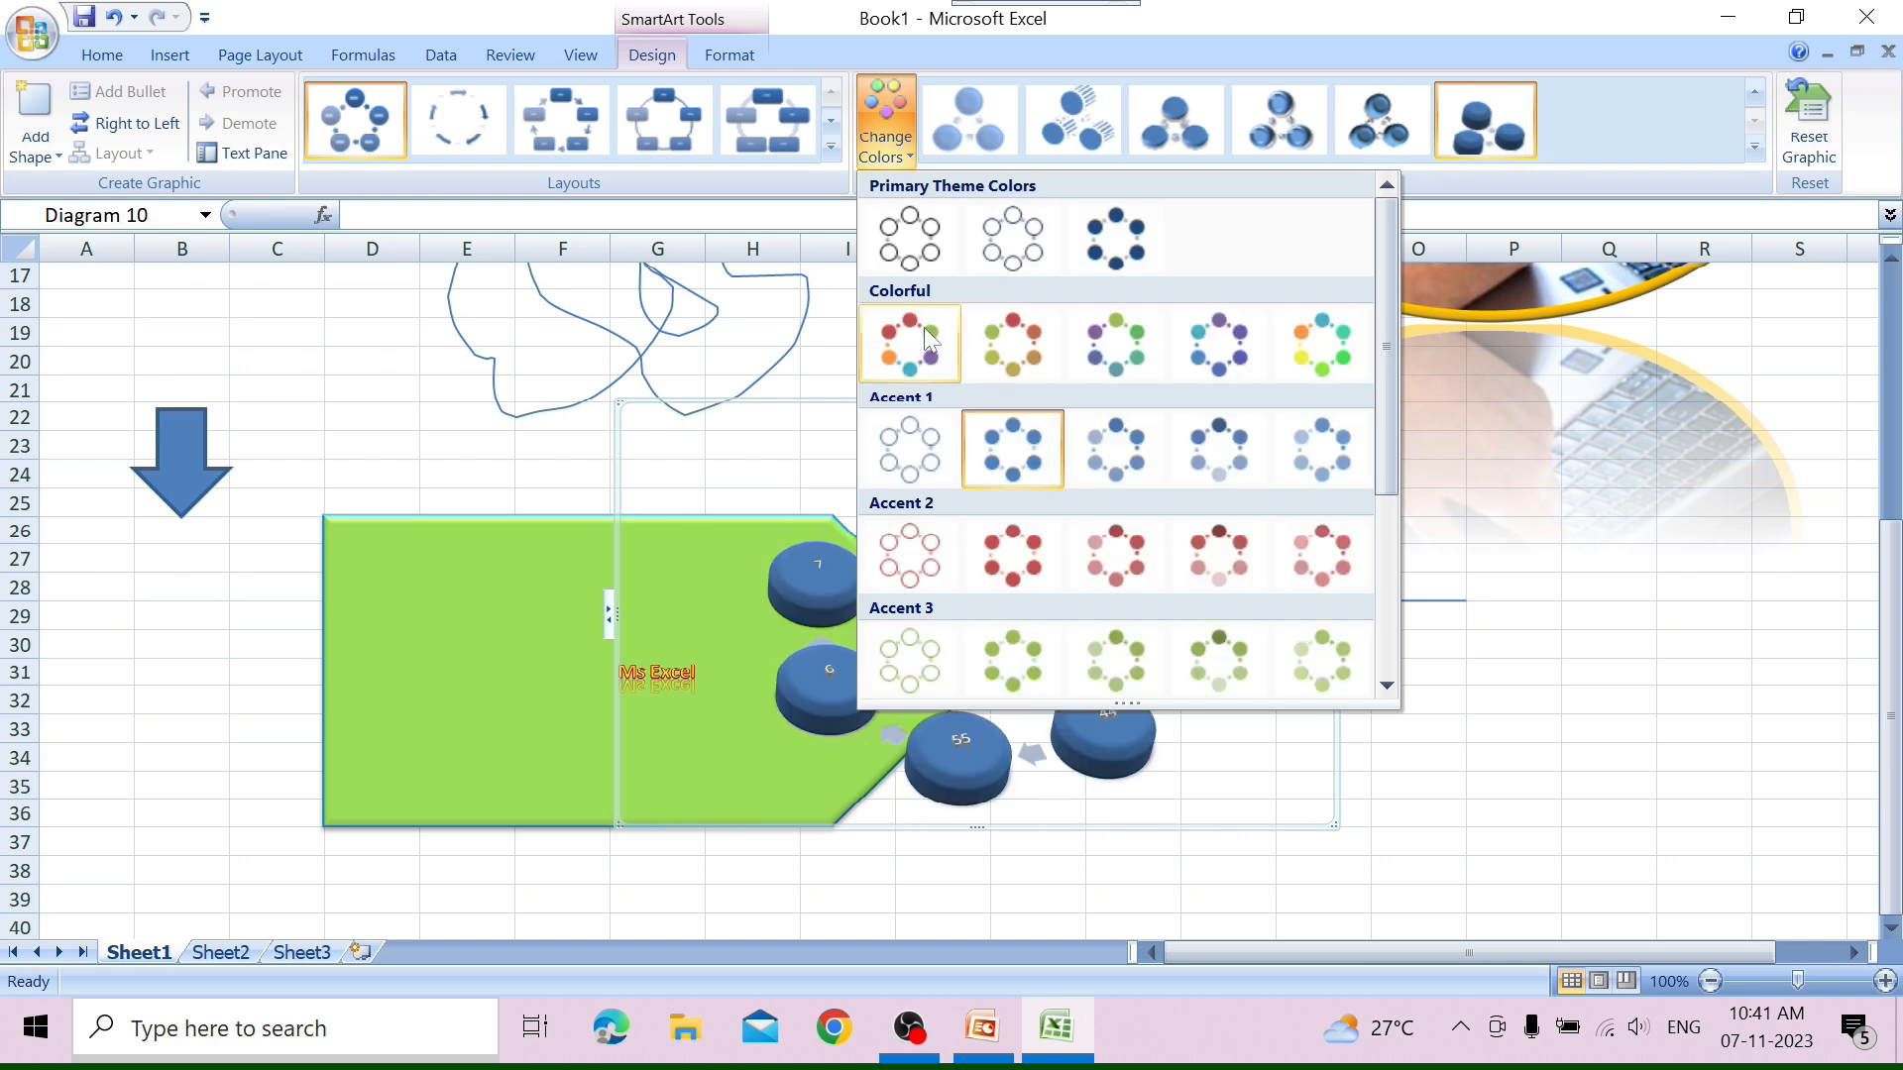
pyautogui.click(919, 325)
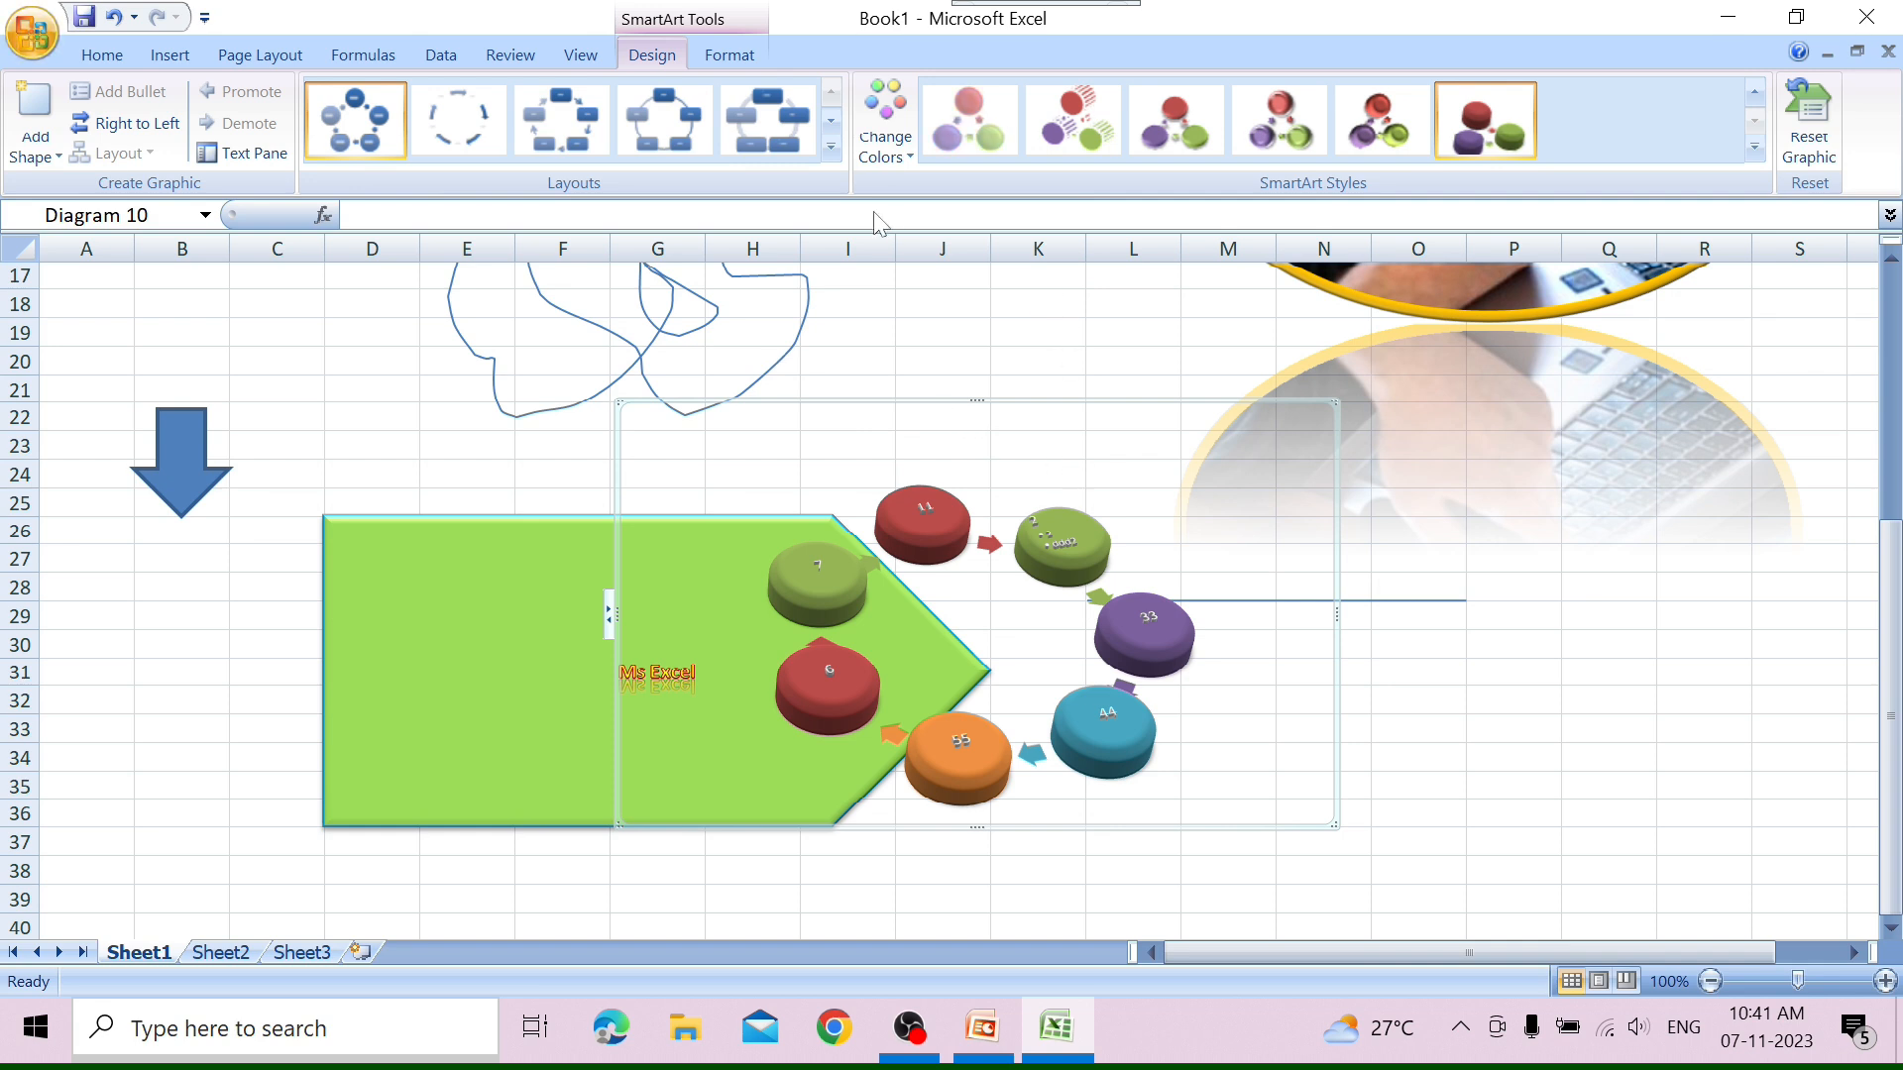
# Reset the SmartArt graphic's formatting and undo the reset.
pyautogui.click(1803, 124)
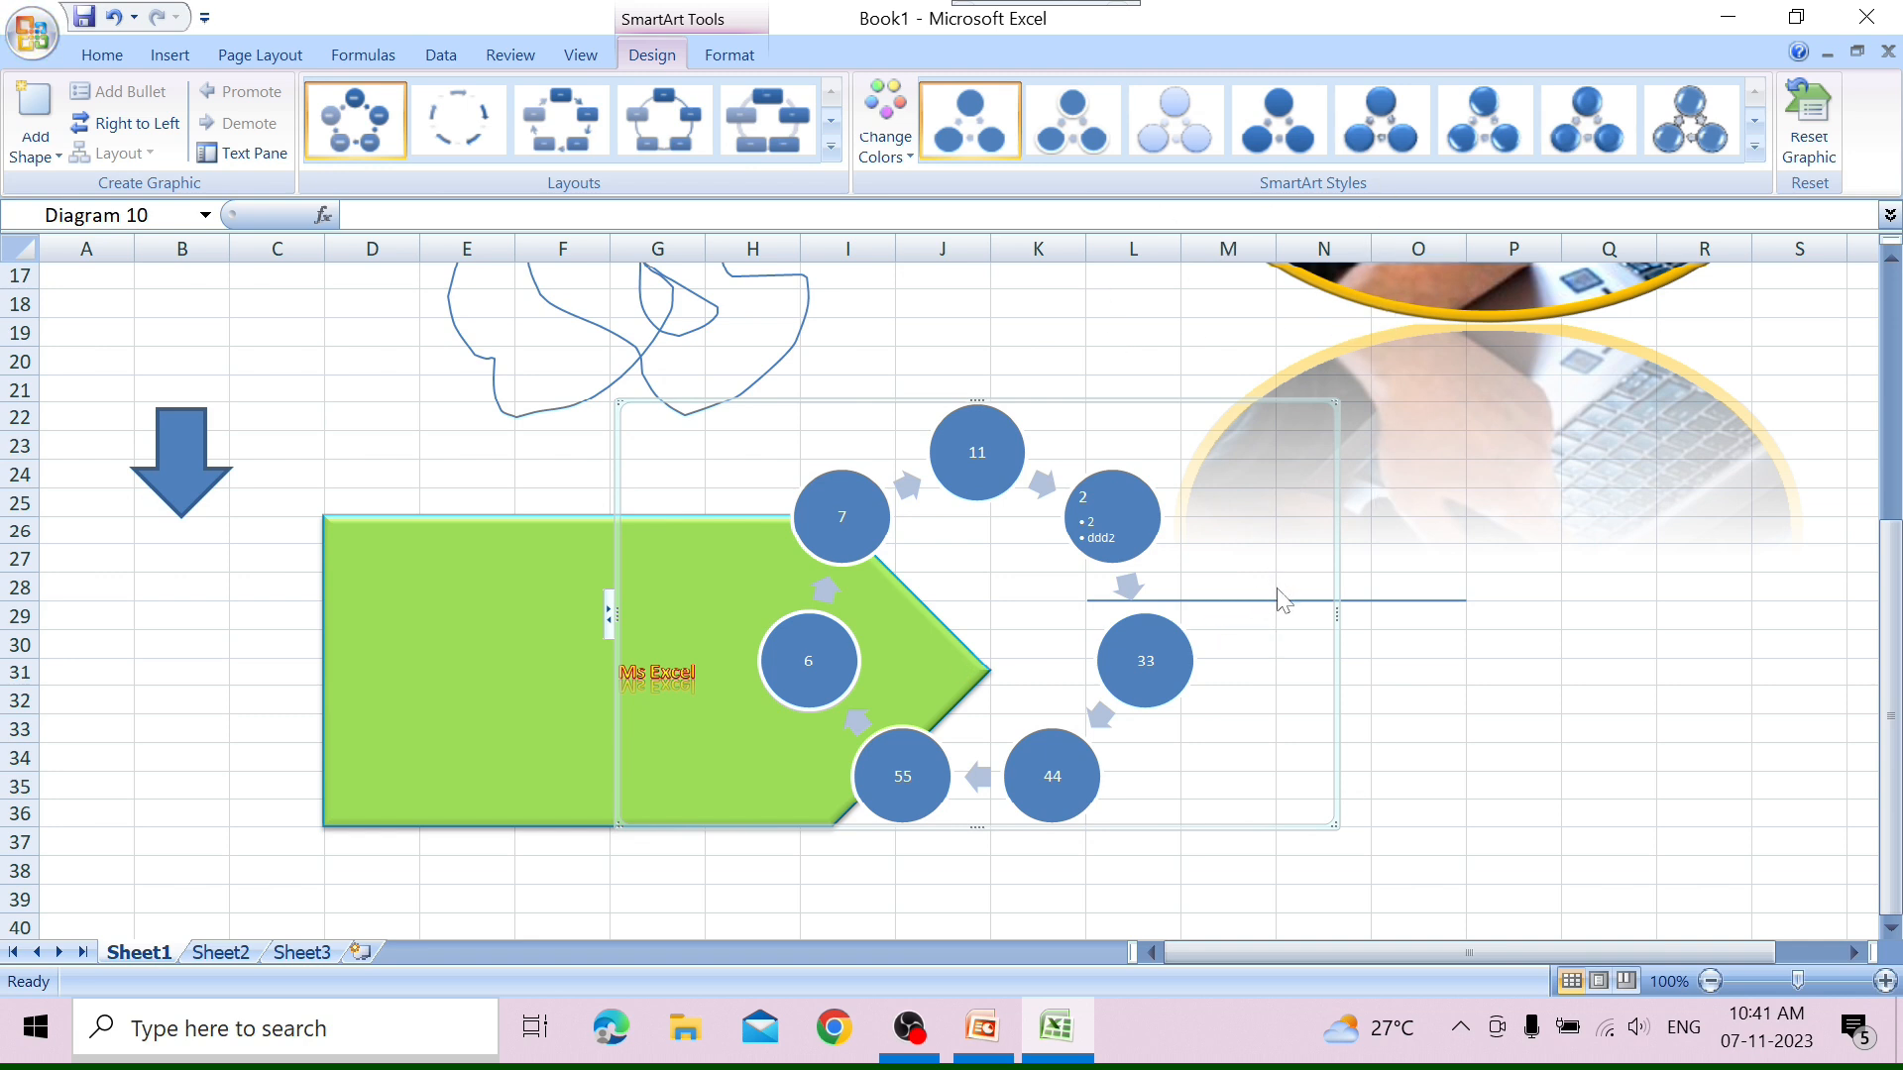
pyautogui.hotkey('ctrl', 'z')
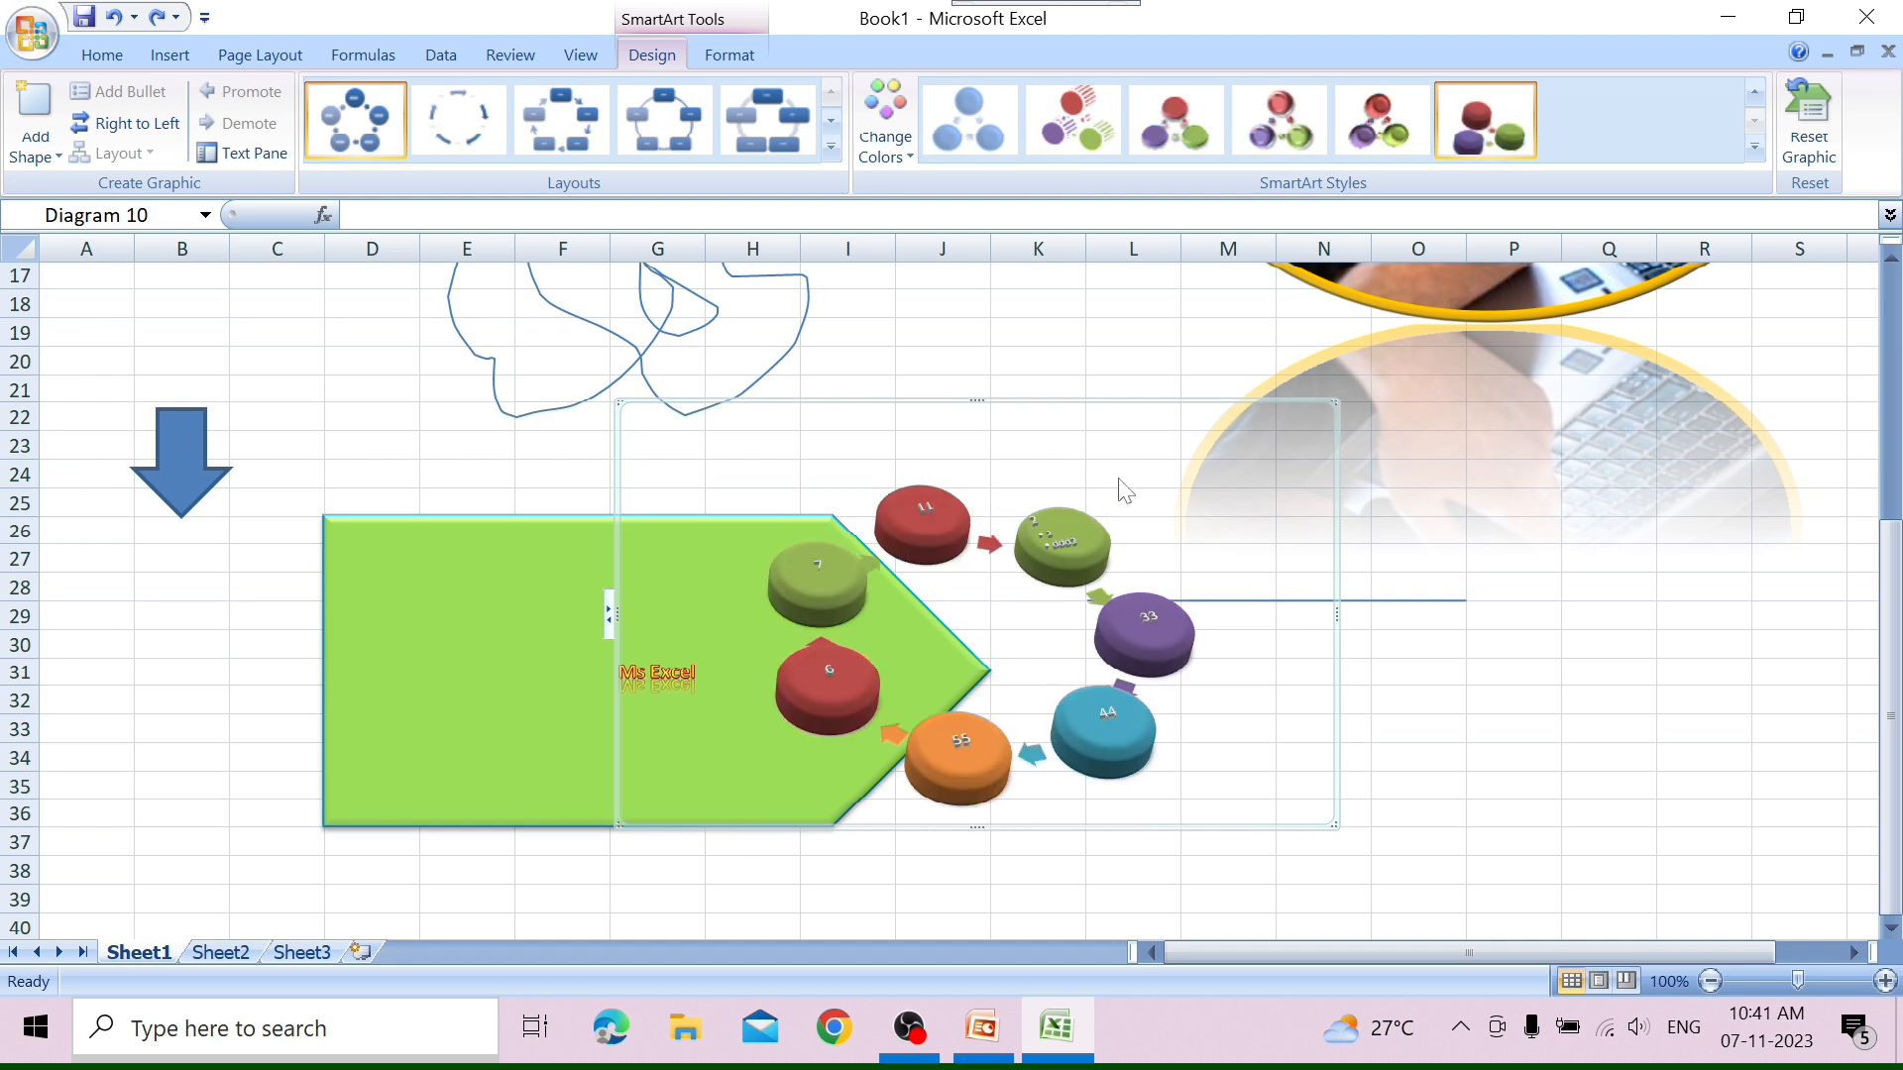